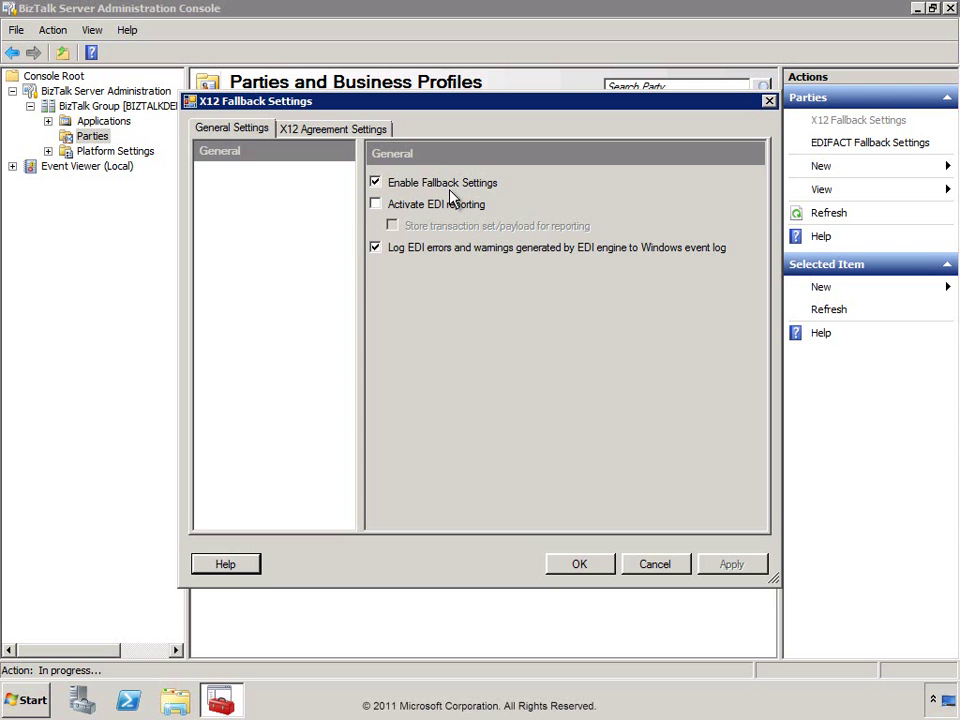
Review the Identifiers and Acknowledgements pages of the X12 fallback agreement settings, and close them without saving.
click(317, 132)
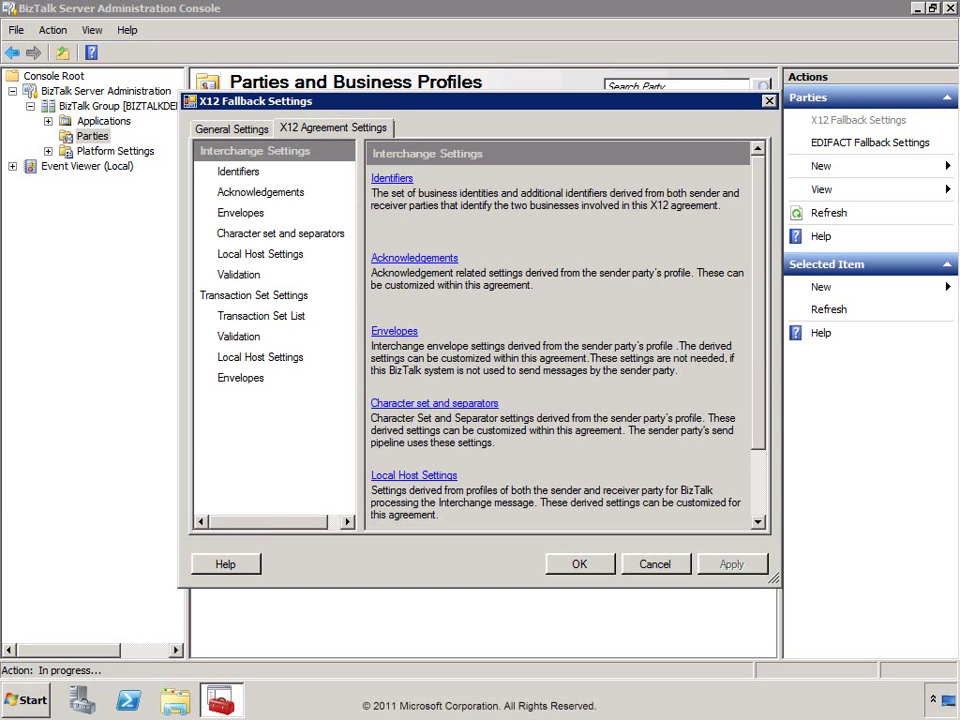
click(244, 173)
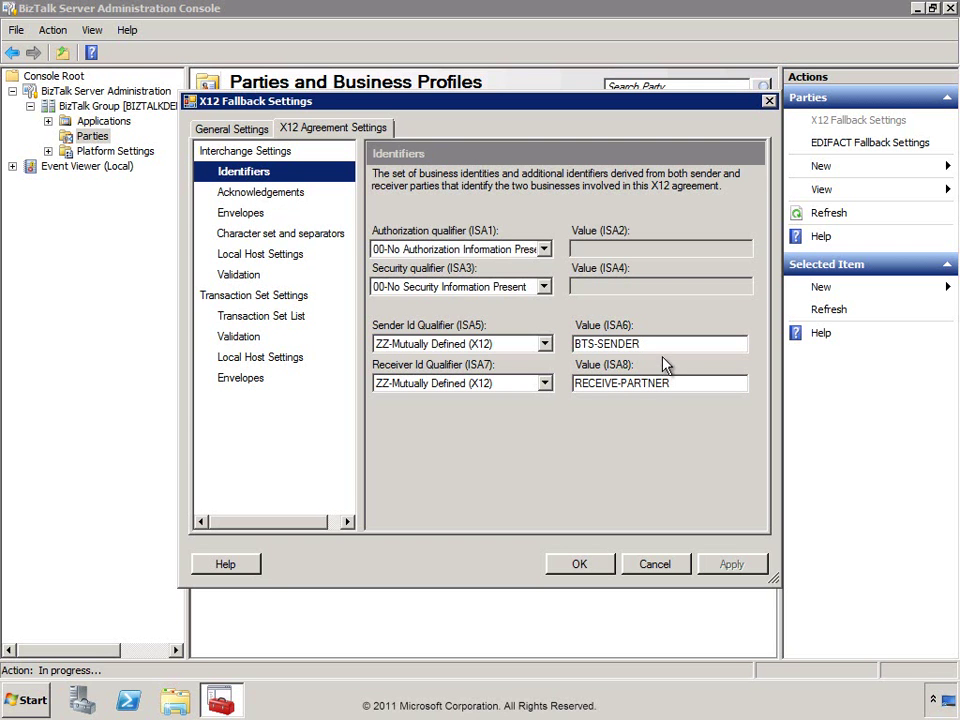
drag(654, 343, 573, 343)
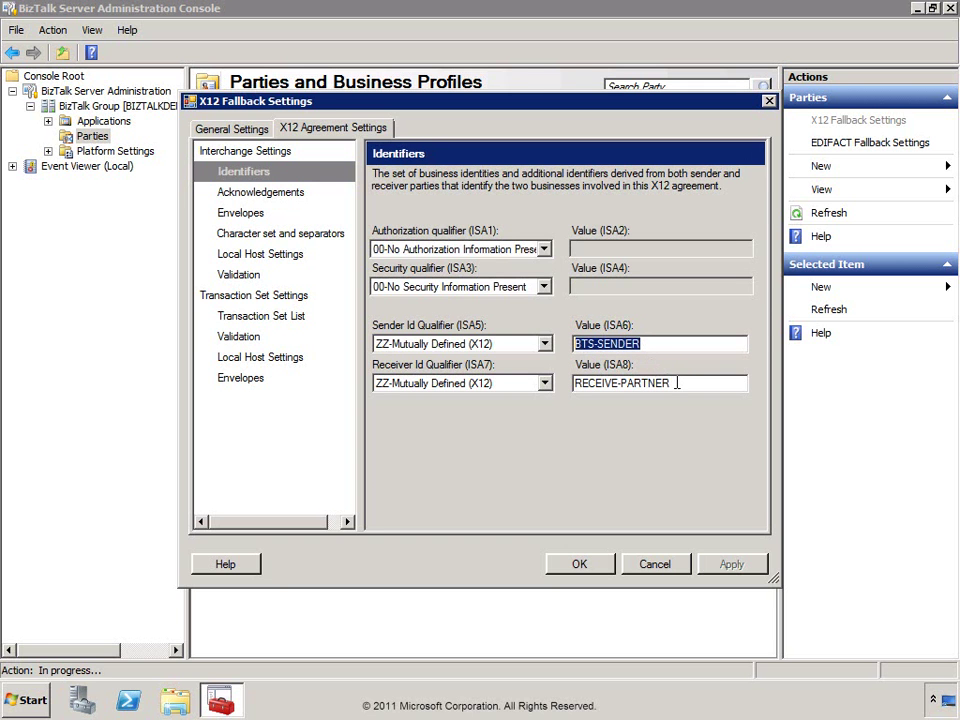
drag(681, 384, 560, 383)
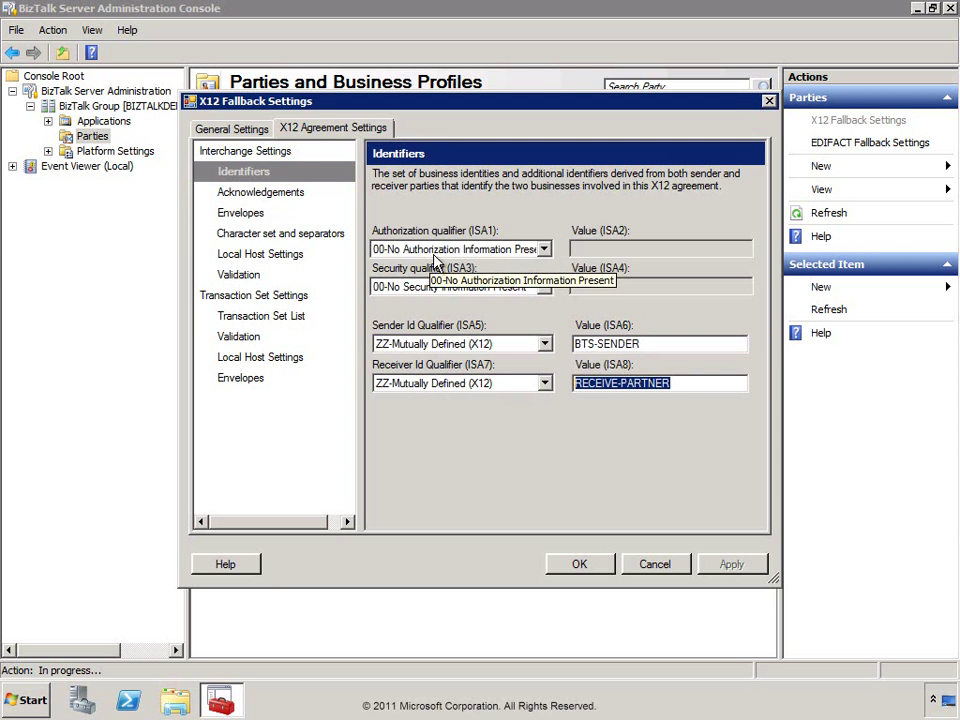
click(237, 195)
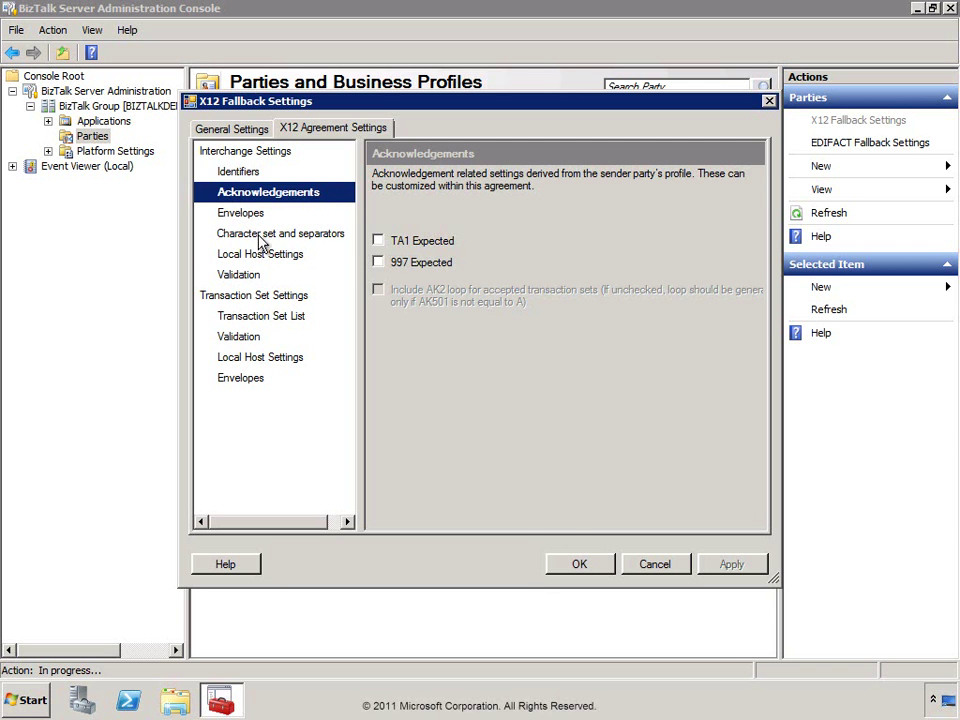
click(660, 565)
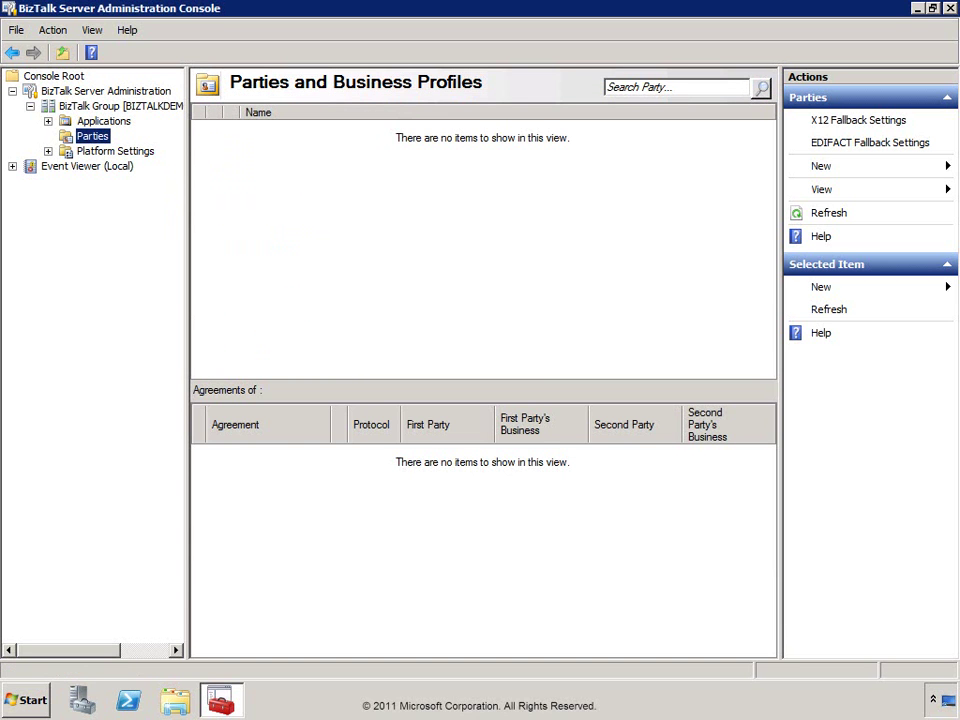
Create a party named Northwind with local BizTalk message processing enabled, leaving additional properties, send ports and certificate empty.
right_click(100, 149)
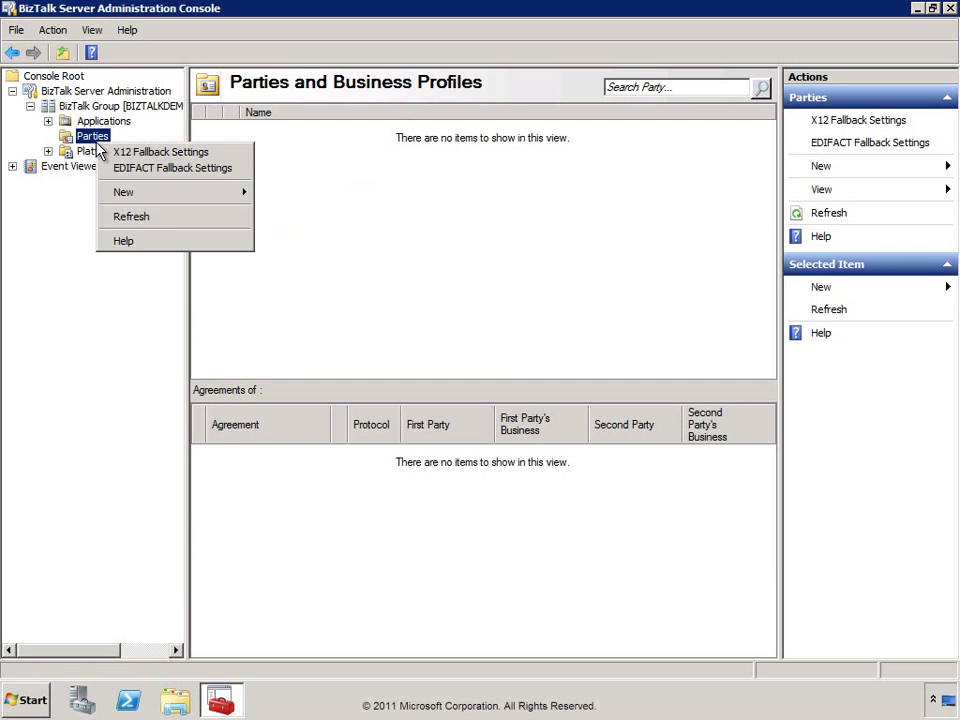
click(250, 197)
click(282, 193)
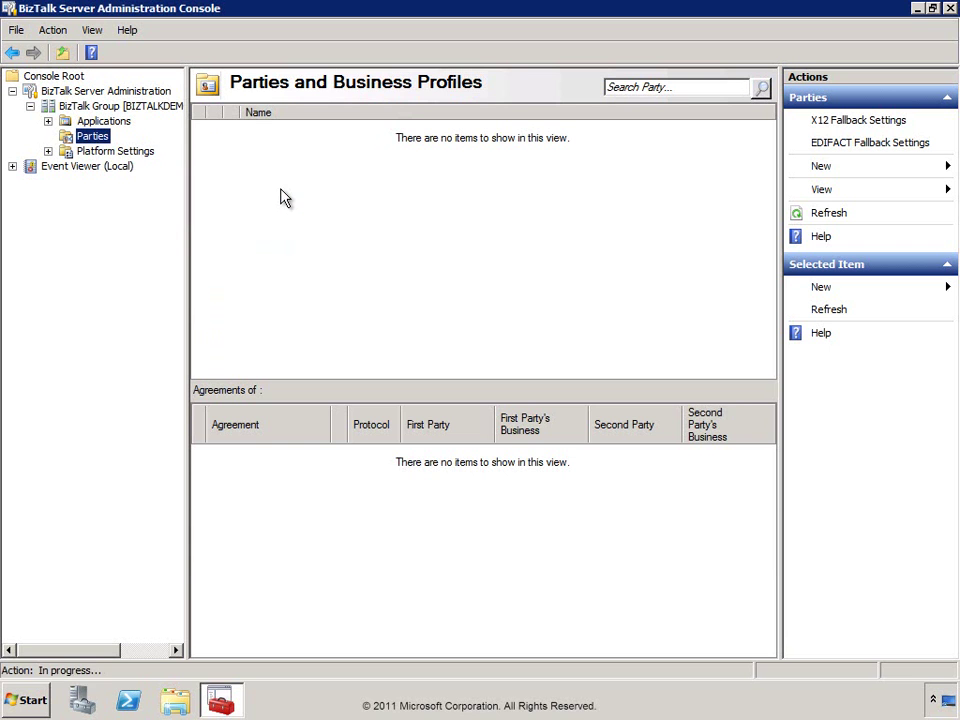
text(Northwind)
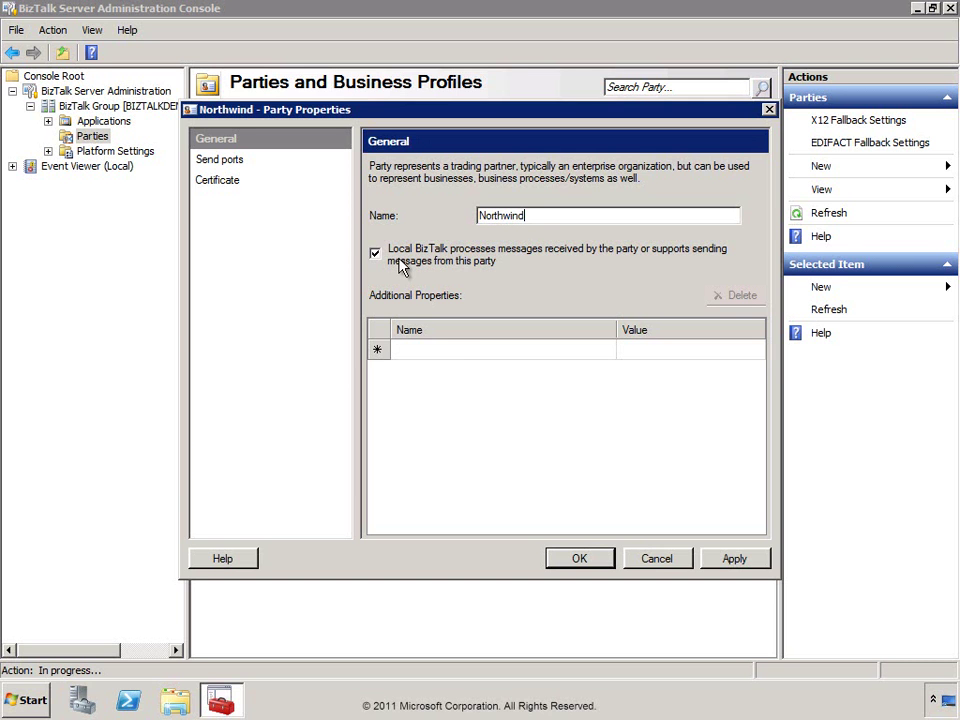
click(450, 348)
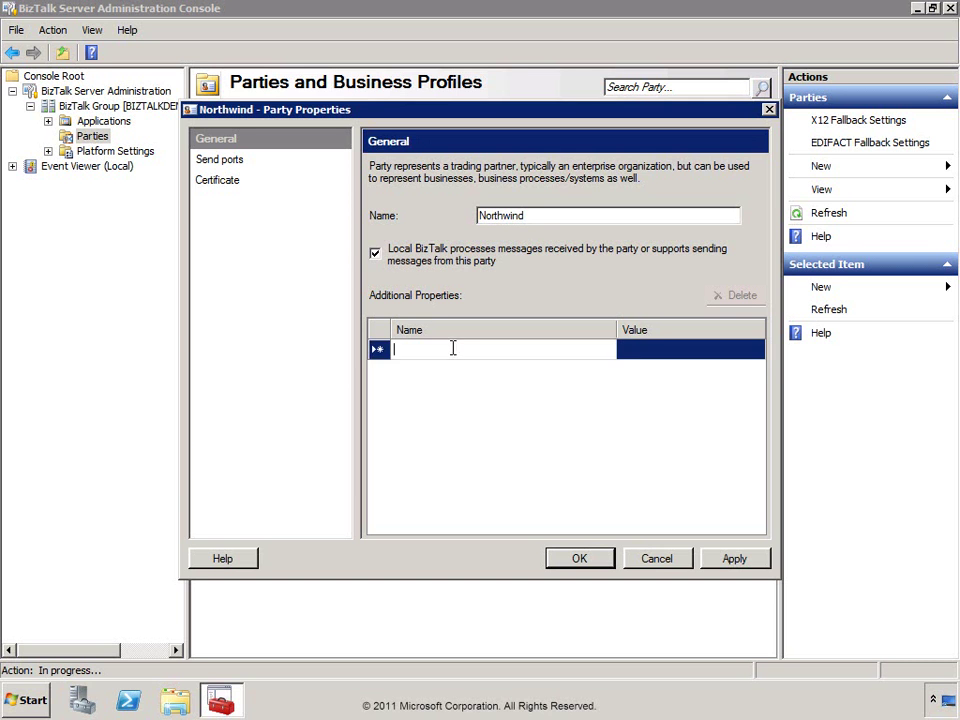
click(647, 353)
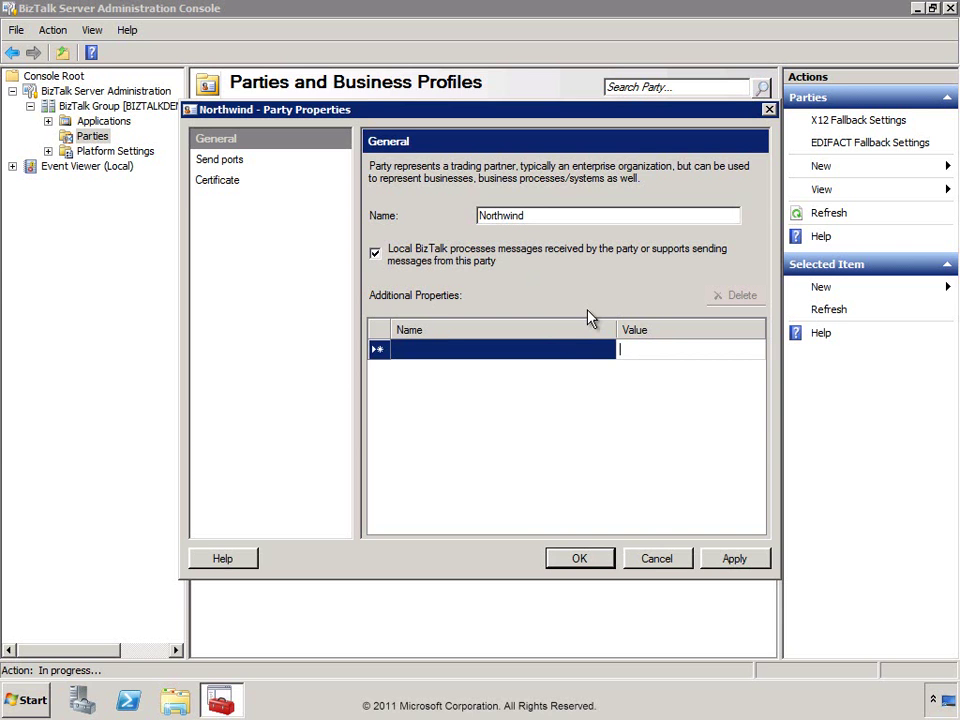
click(226, 160)
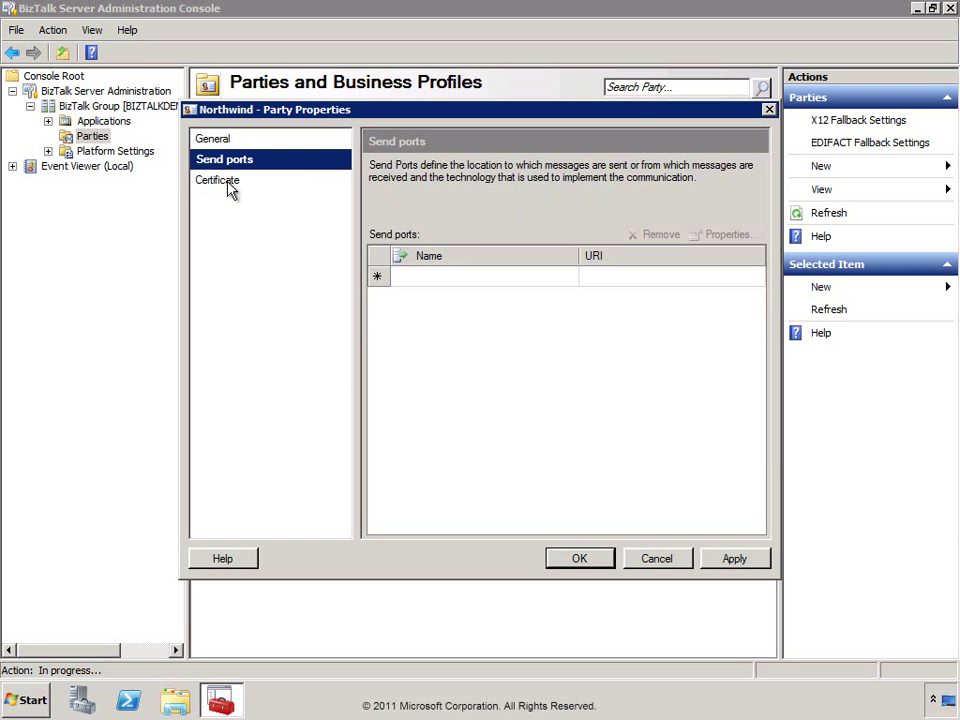
click(229, 187)
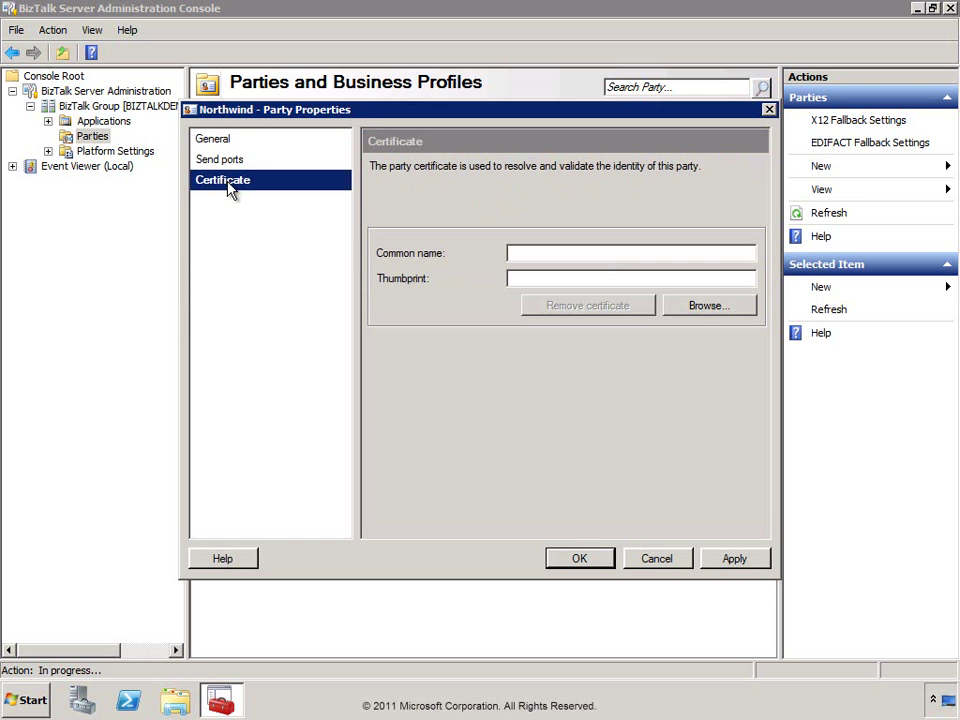
click(225, 164)
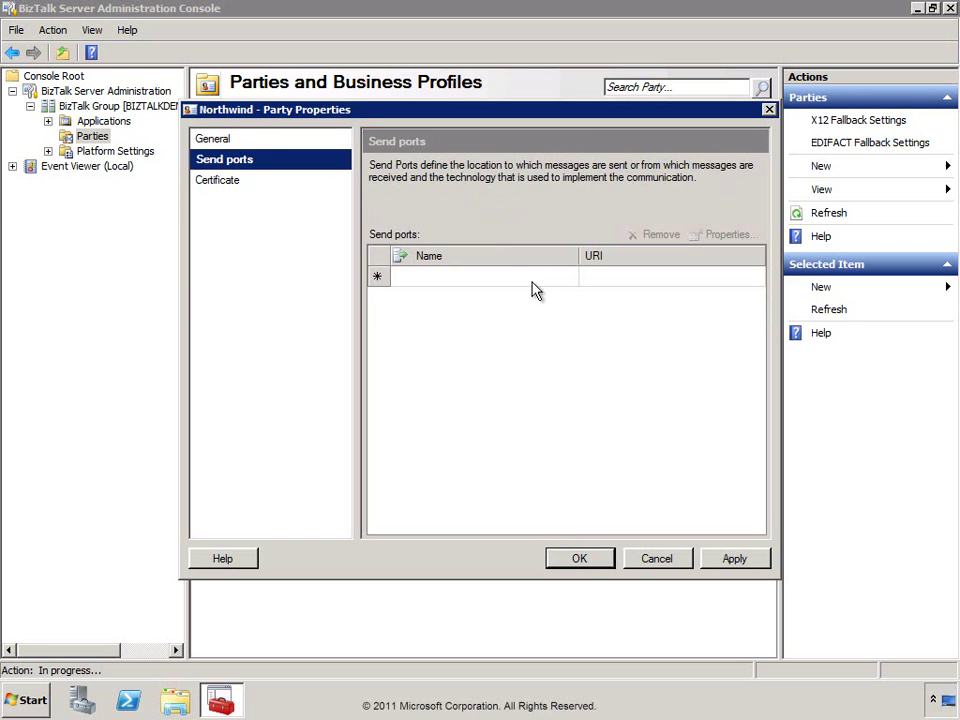
click(588, 561)
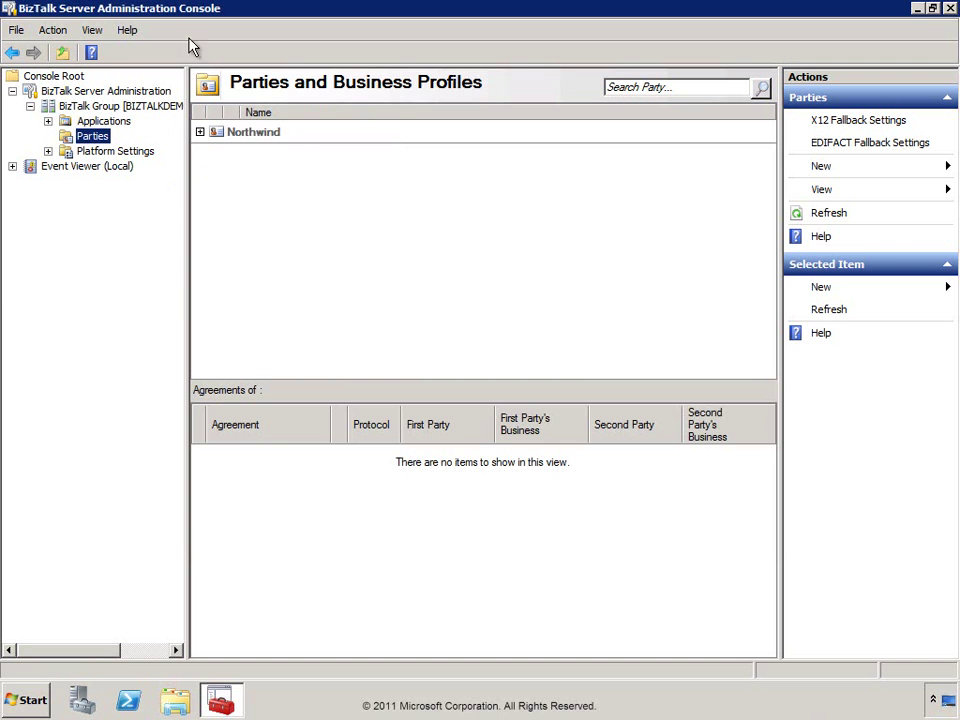
Expand the Northwind party and open the properties of its Northwind_Profile business profile.
click(200, 132)
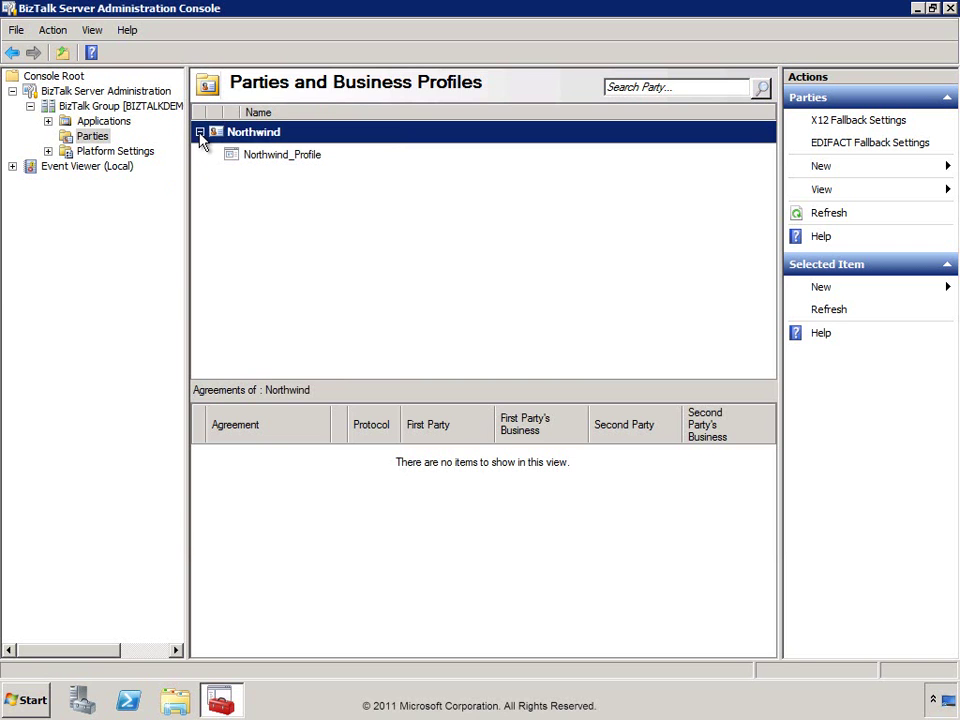
click(270, 156)
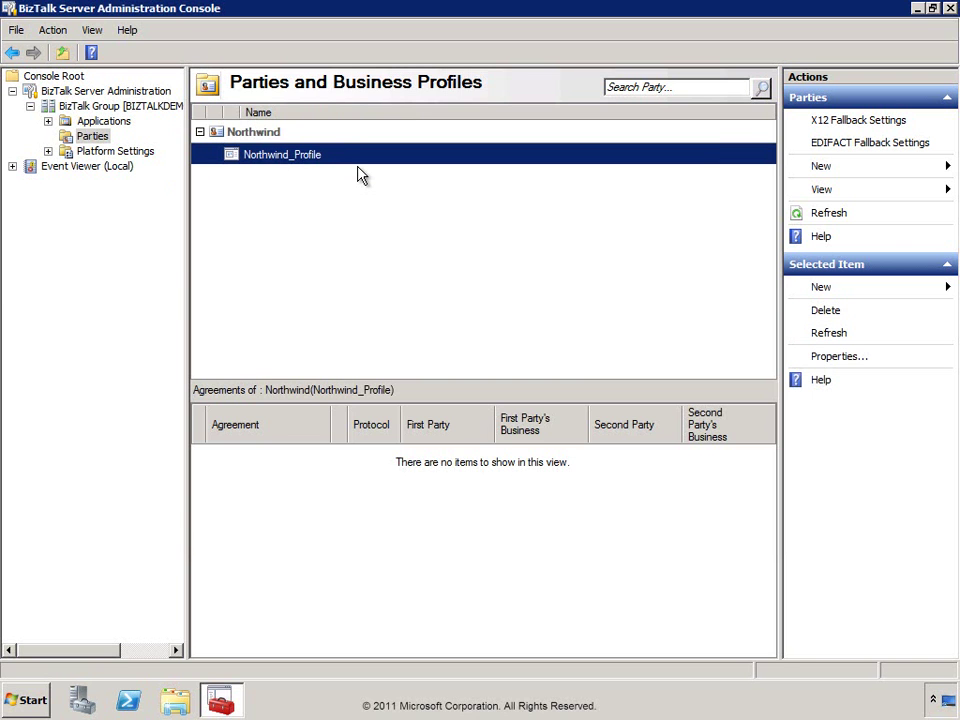
right_click(268, 158)
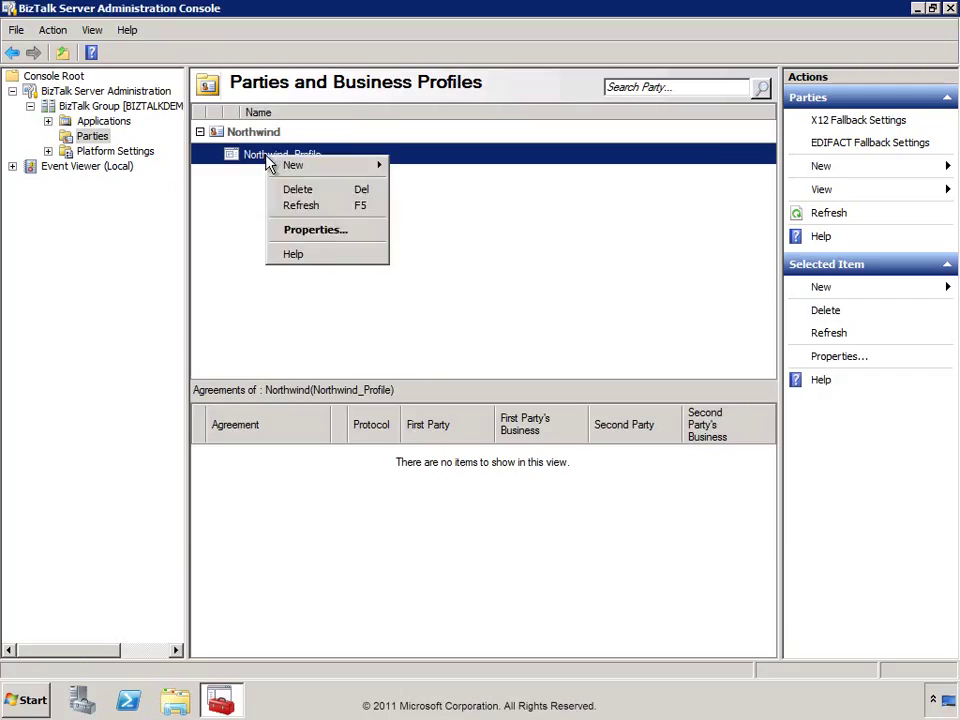
click(334, 238)
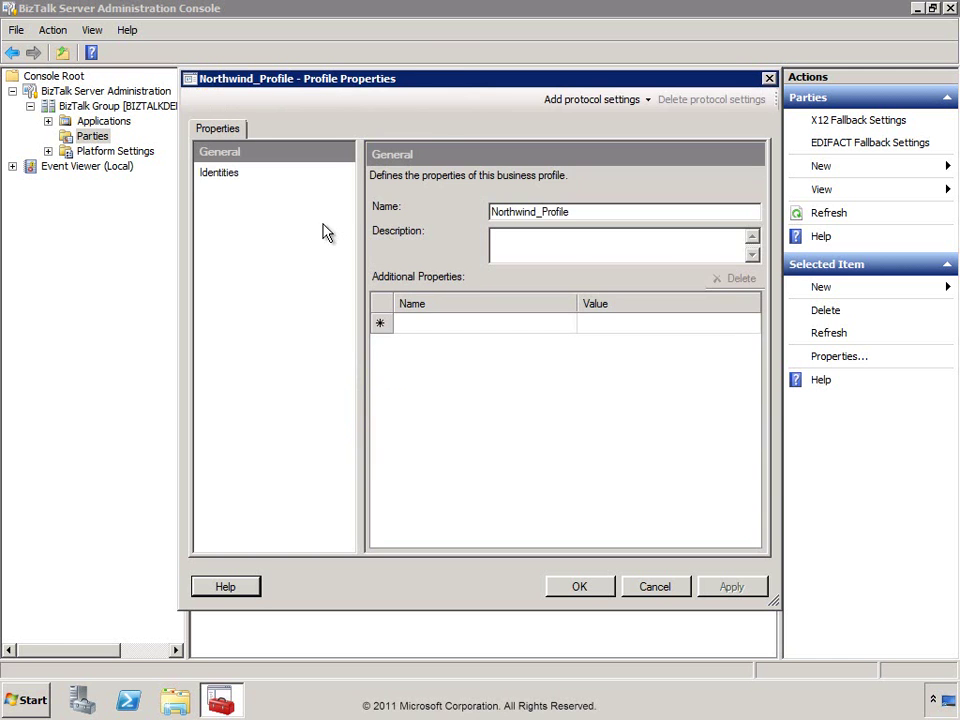
drag(463, 86, 441, 86)
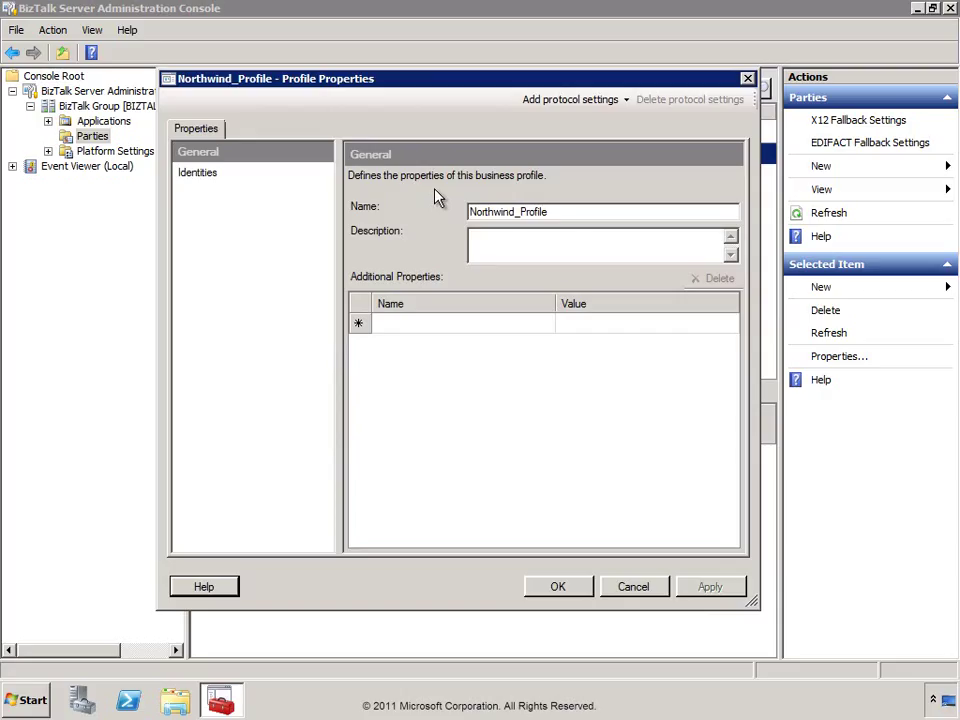
click(576, 244)
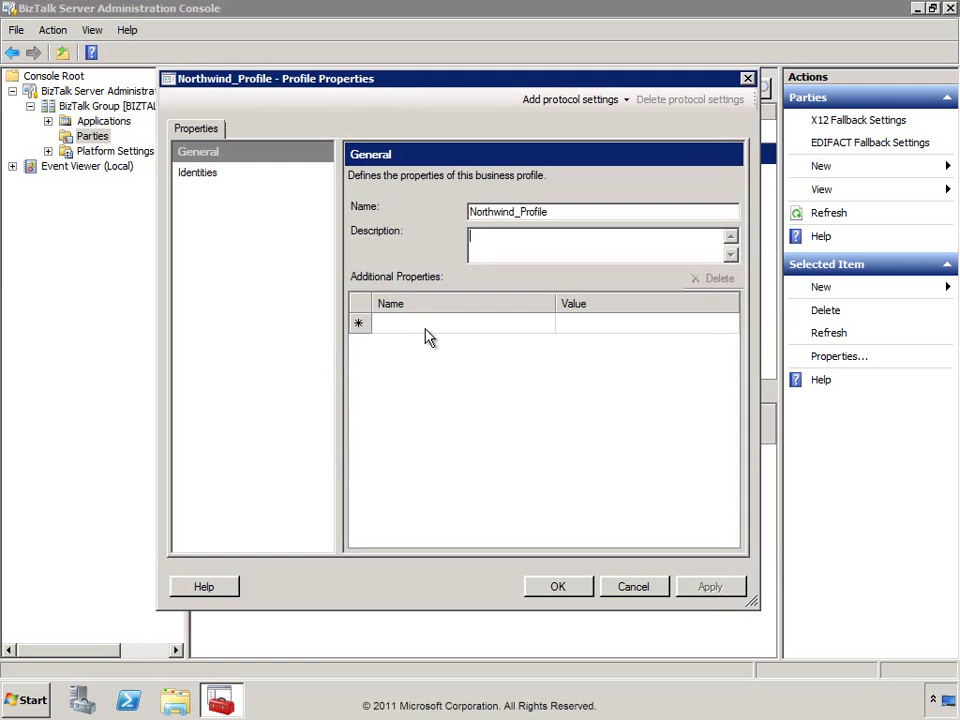
Add a business identity of type Mutually Defined (X12) to Northwind_Profile.
click(203, 176)
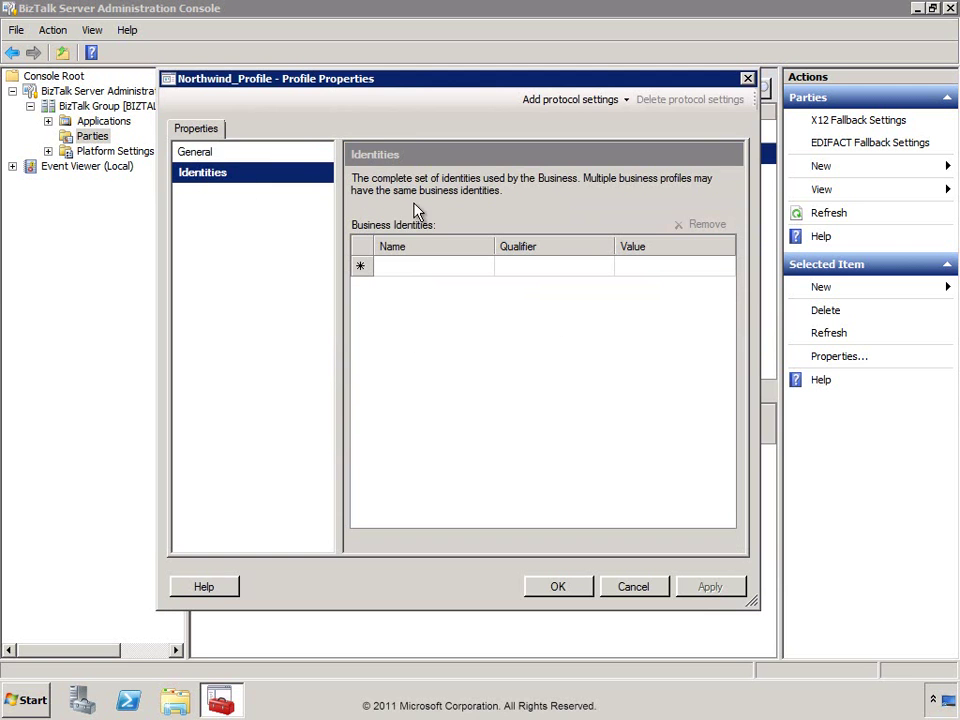
click(484, 266)
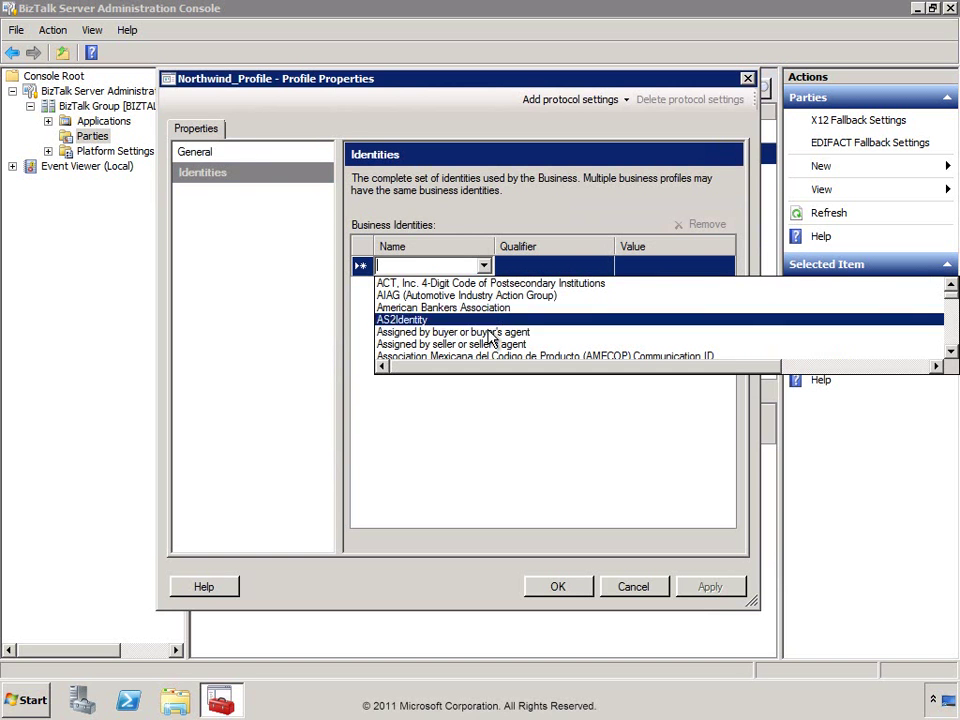
scroll(840, 340, down, 1)
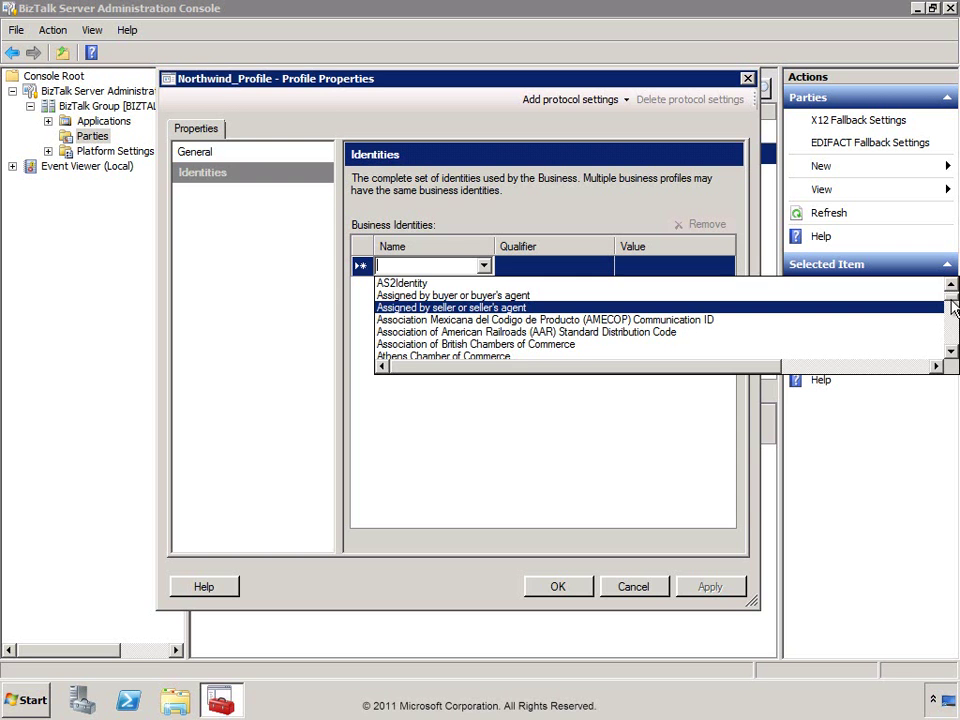
drag(952, 308, 952, 310)
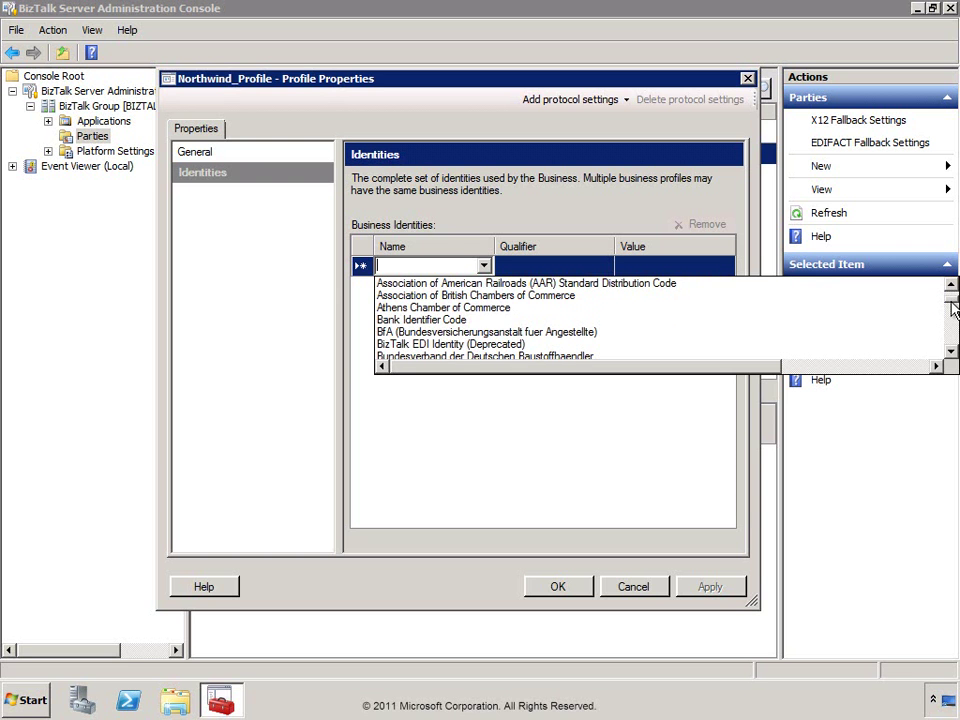
scroll(952, 310, down, 1)
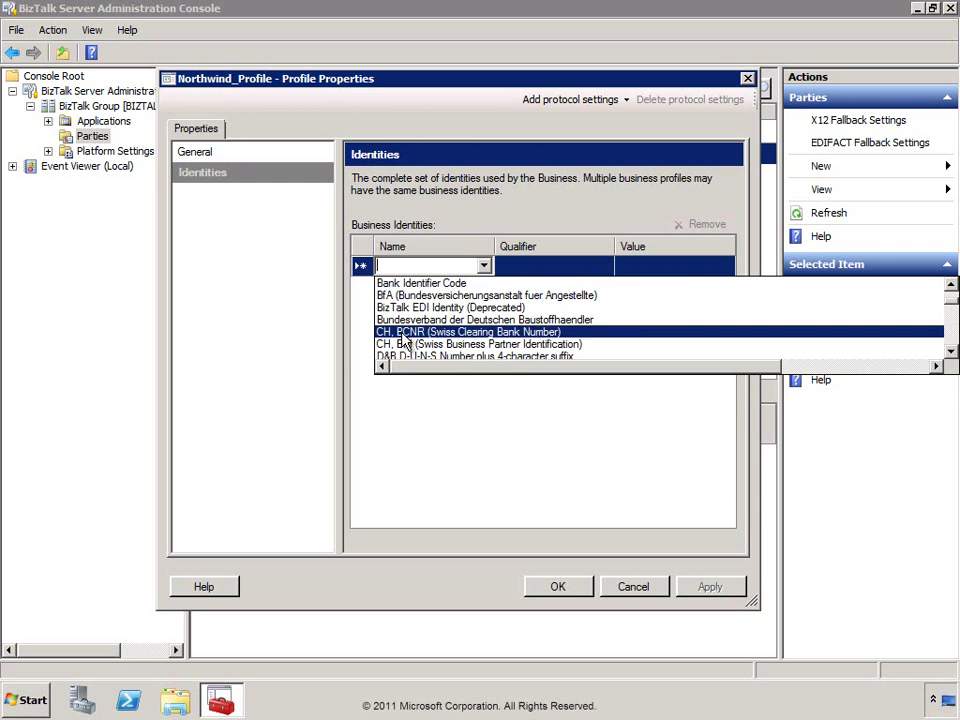
scroll(497, 340, down, 1)
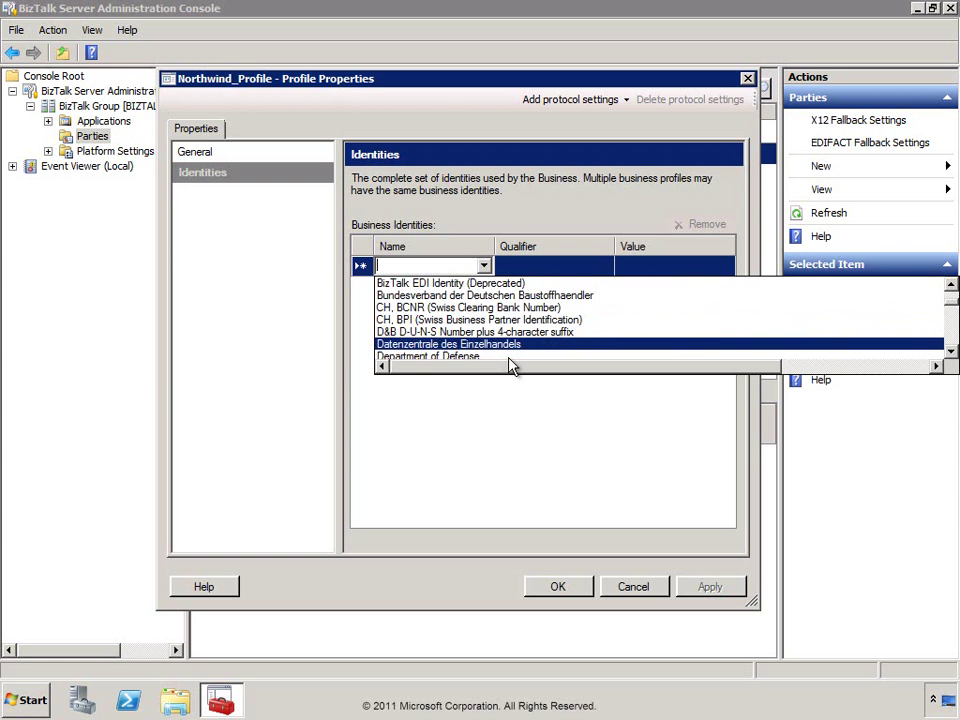
scroll(497, 340, down, 1)
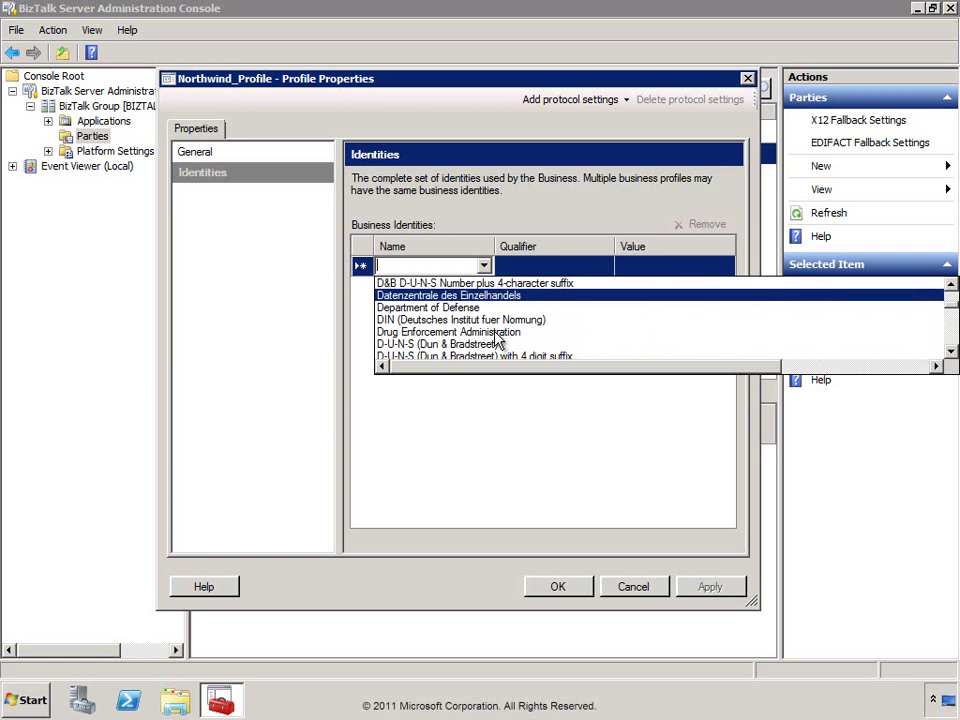
scroll(497, 340, down, 1)
scroll(497, 340, down, 3)
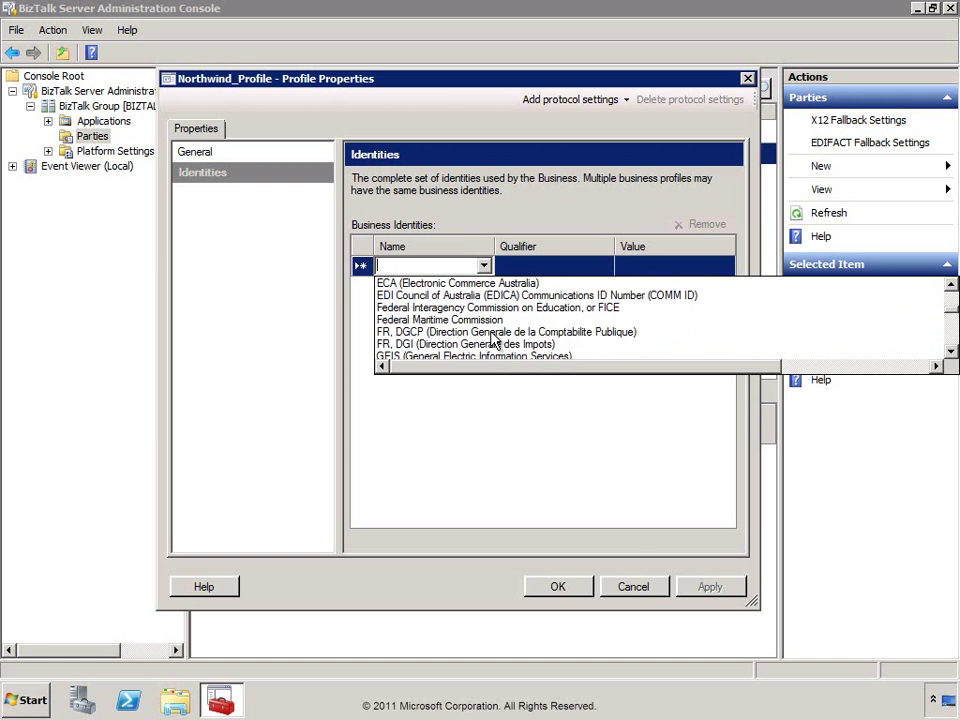
scroll(495, 339, down, 2)
text(a)
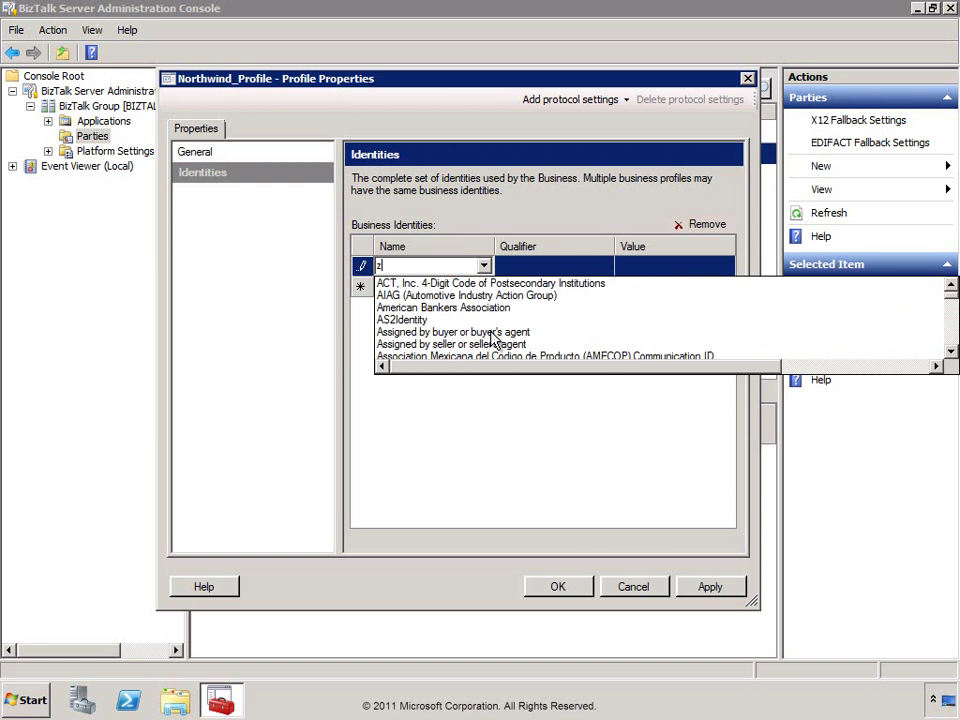
mouse_move(945, 311)
mouse_down()
mouse_move(945, 338)
mouse_move(945, 329)
mouse_up()
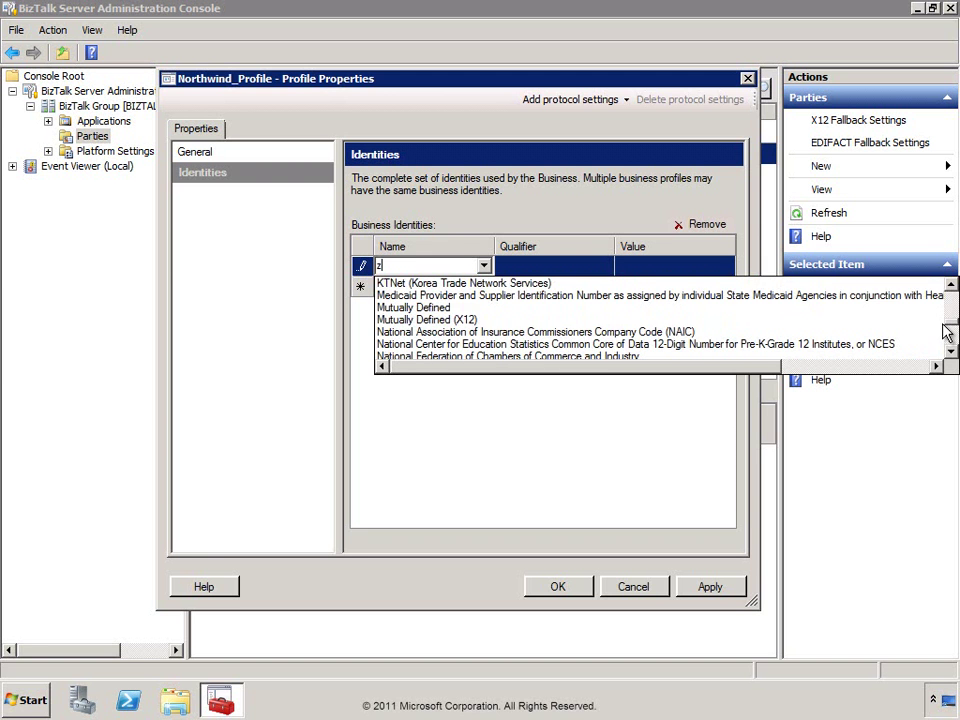
click(425, 320)
Set the Mutually Defined (X12) identity's value to NORTHWIND and save the profile.
click(630, 270)
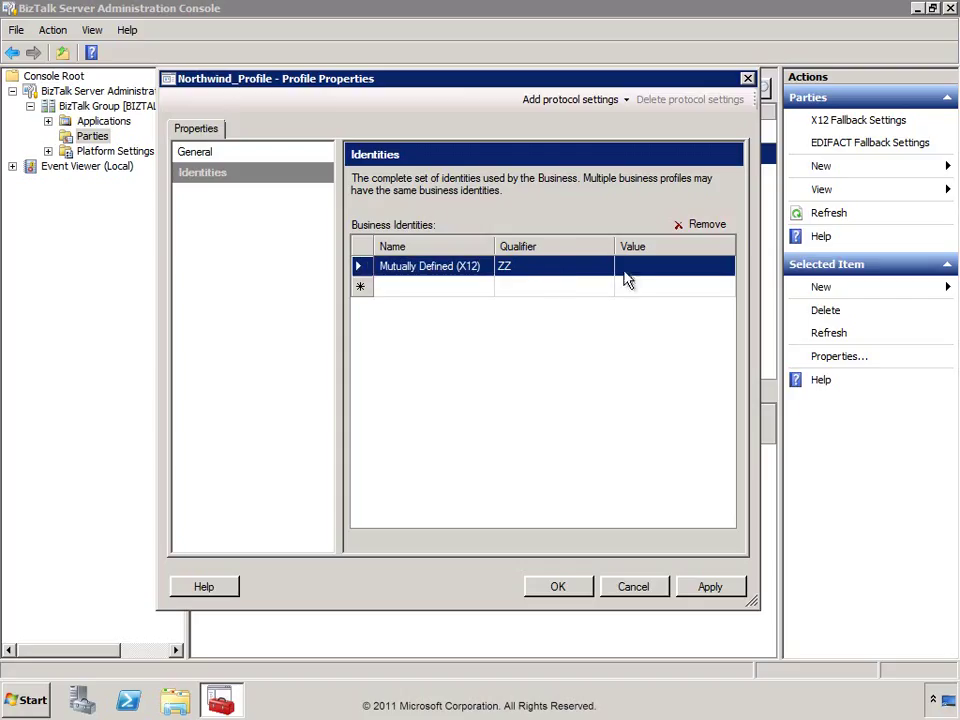
text(NORTHWIND)
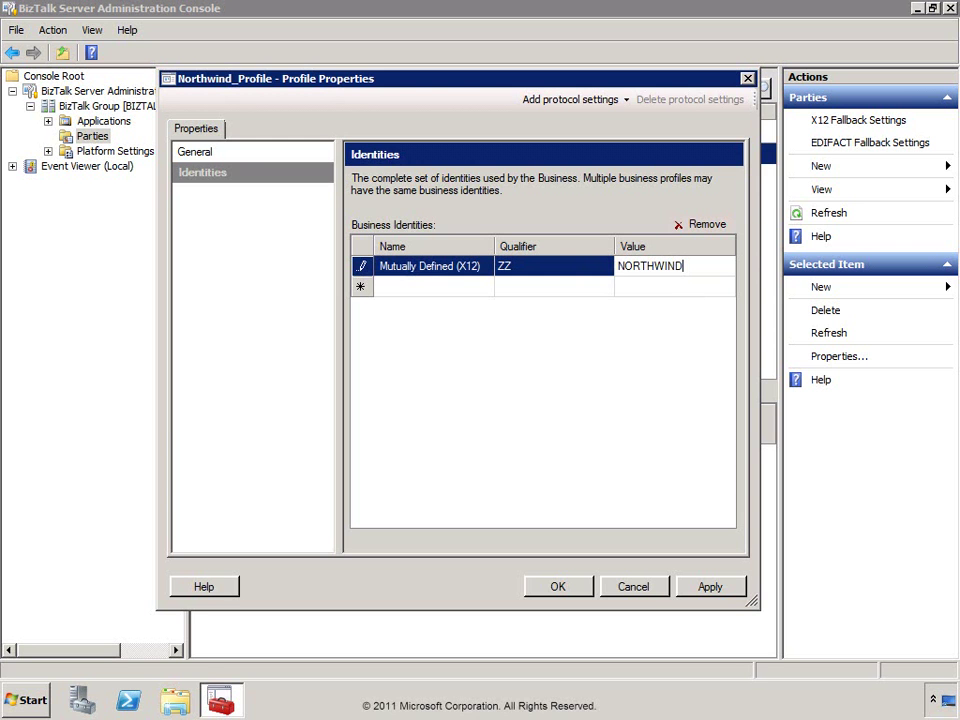
click(563, 594)
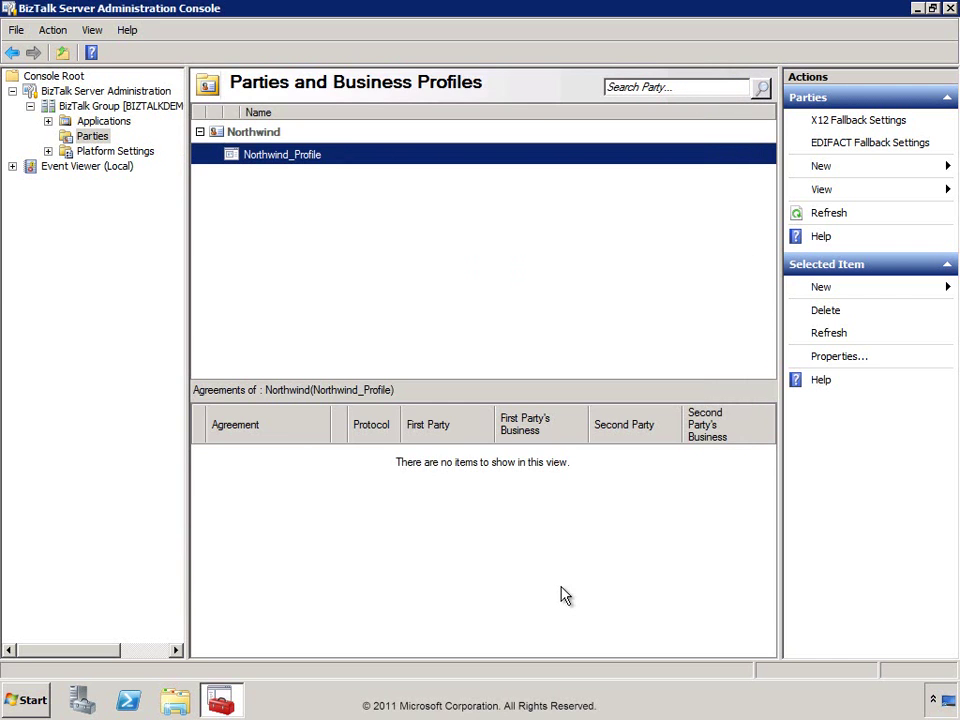
Create a party named Contoso with local BizTalk message processing disabled.
right_click(87, 138)
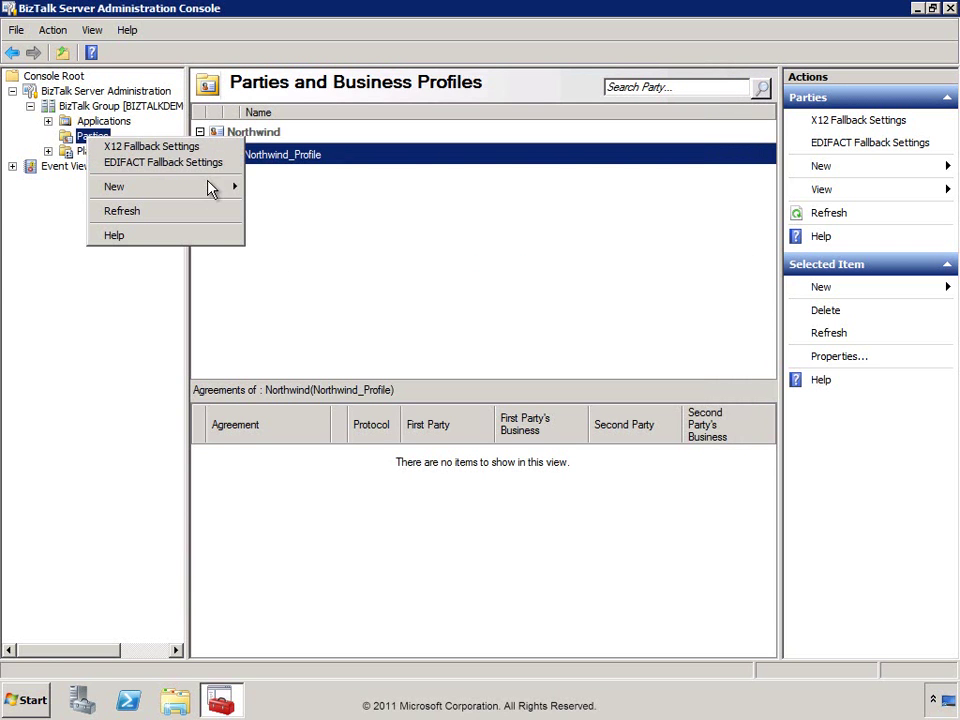
mouse_move(212, 189)
click(264, 192)
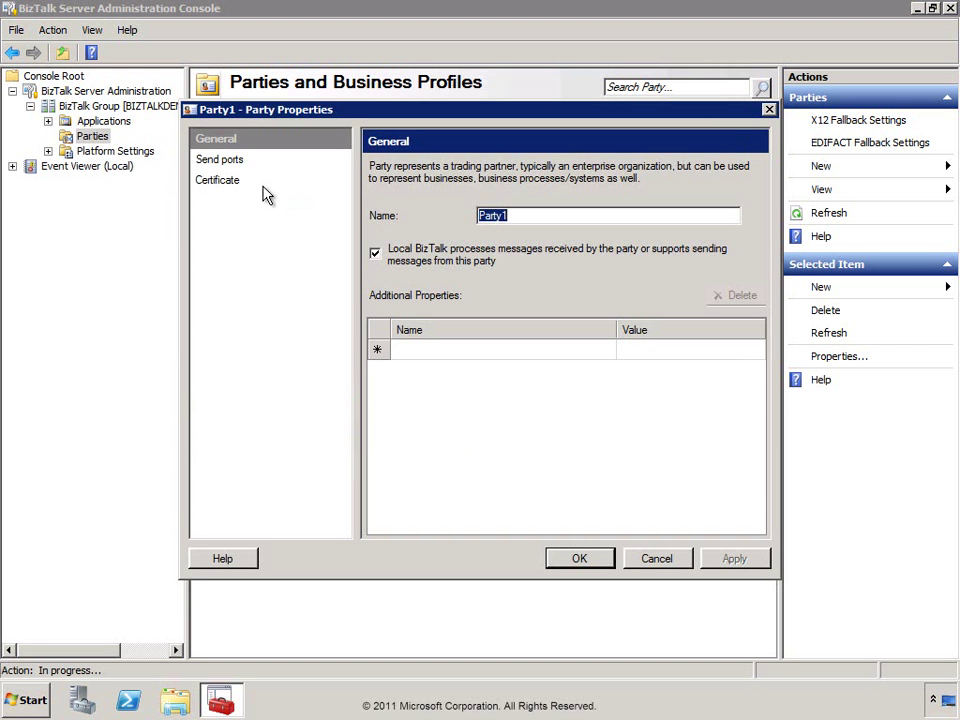
text(Contoso)
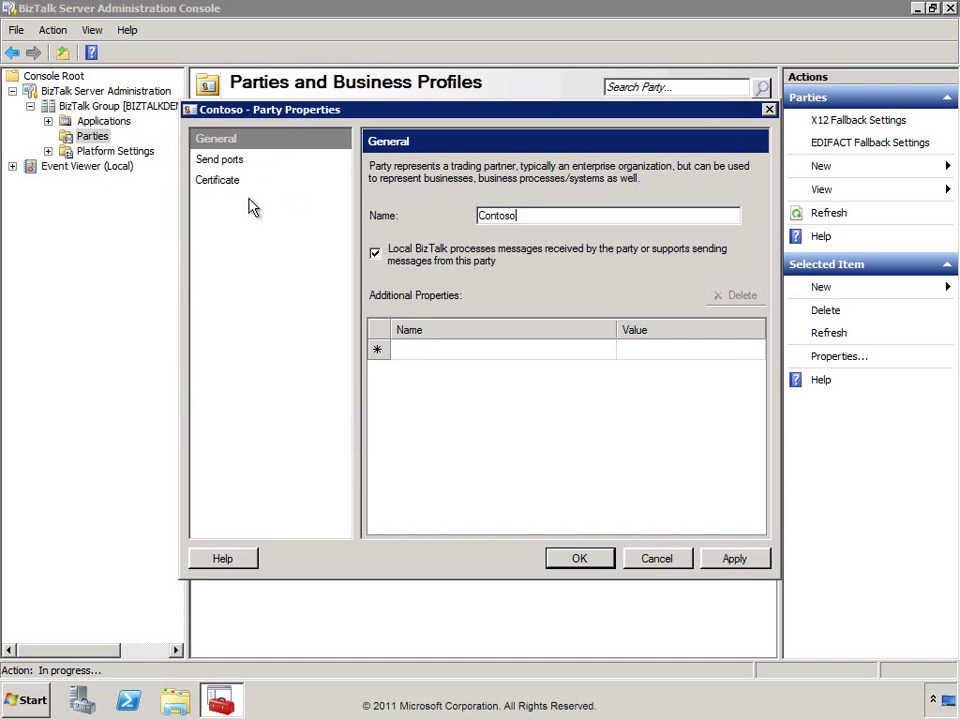
click(377, 256)
click(585, 559)
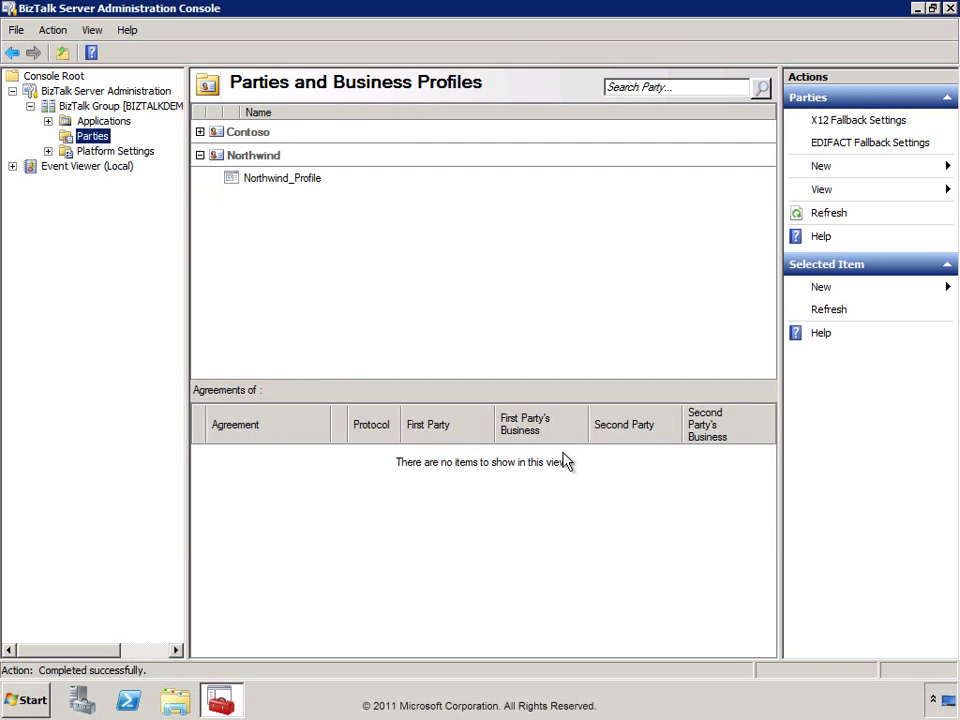
Expand the Contoso party and open the properties of its Contoso_Profile business profile.
click(201, 133)
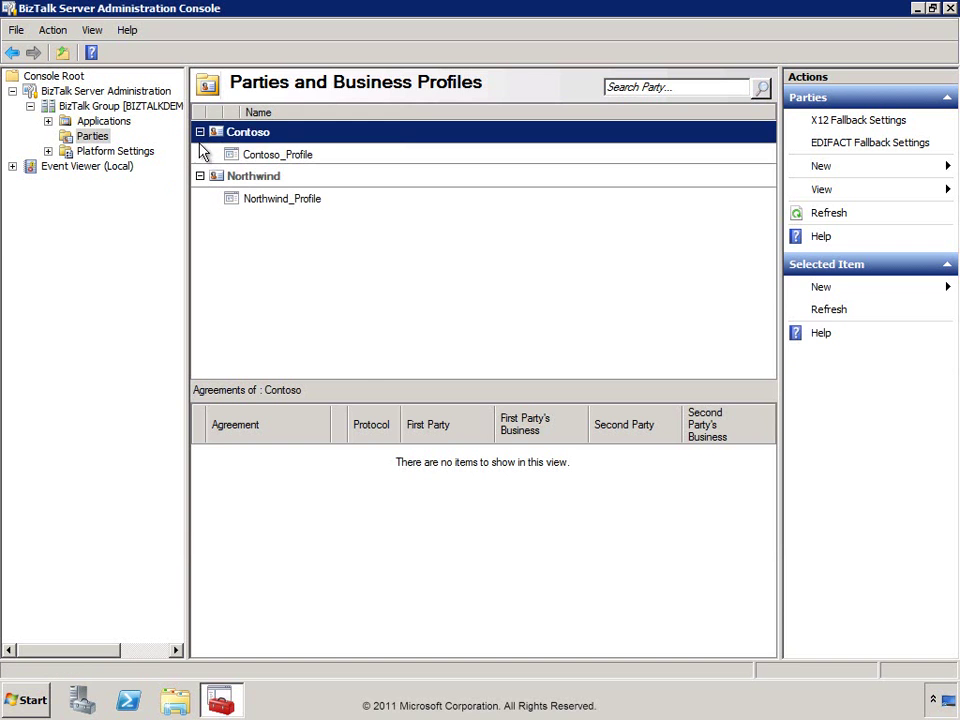
click(268, 157)
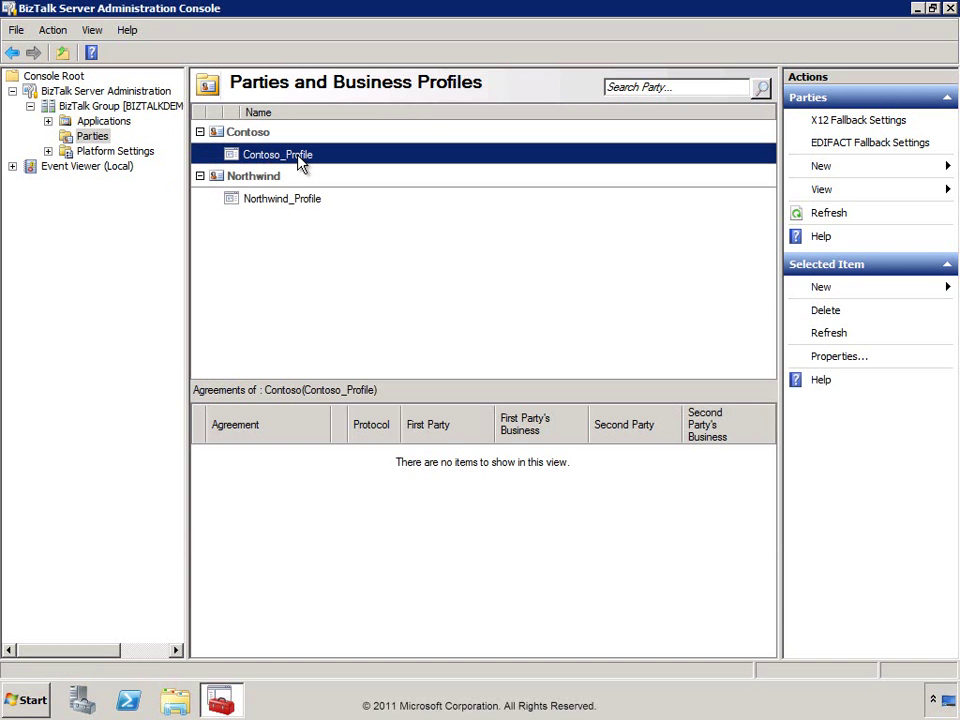
double_click(299, 164)
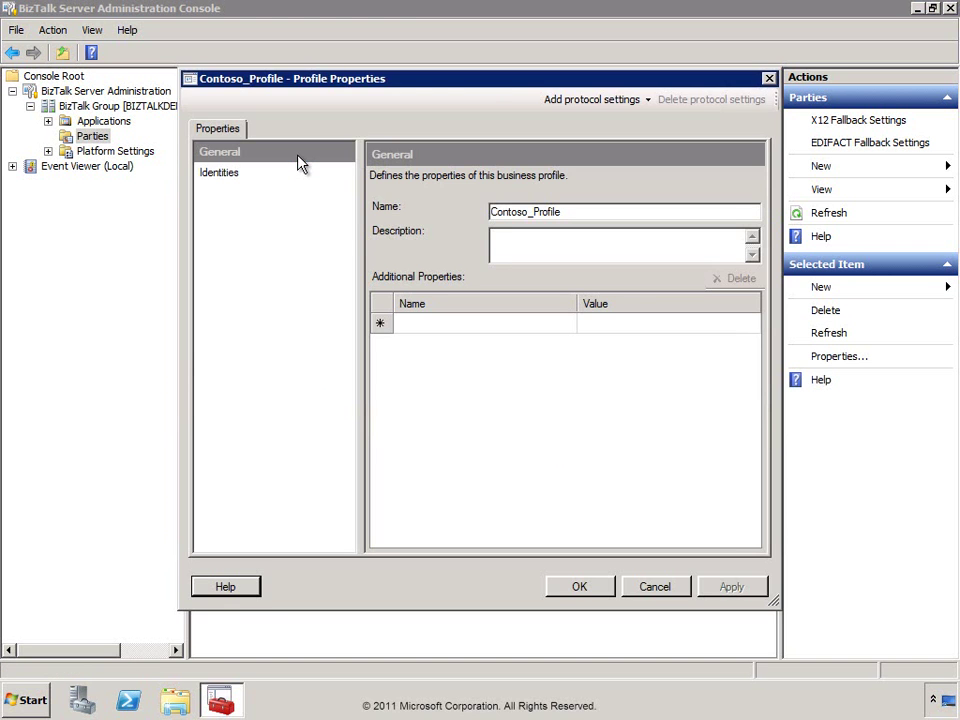
Add a Mutually Defined (X12) business identity with the value CONTOSO to Contoso_Profile.
click(222, 176)
click(504, 267)
click(505, 267)
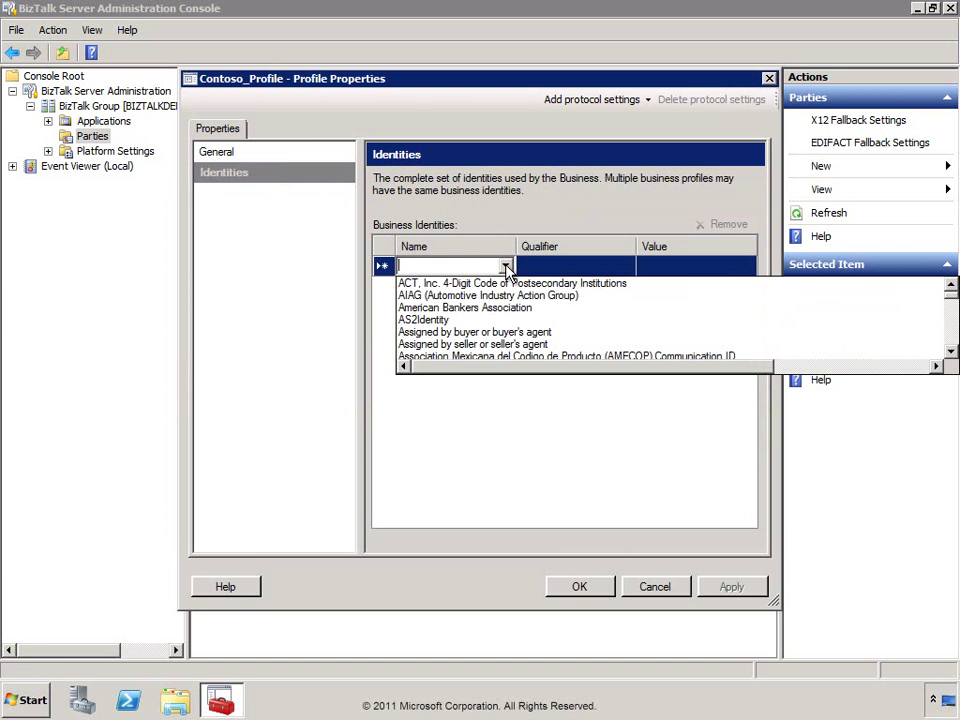
text(mu)
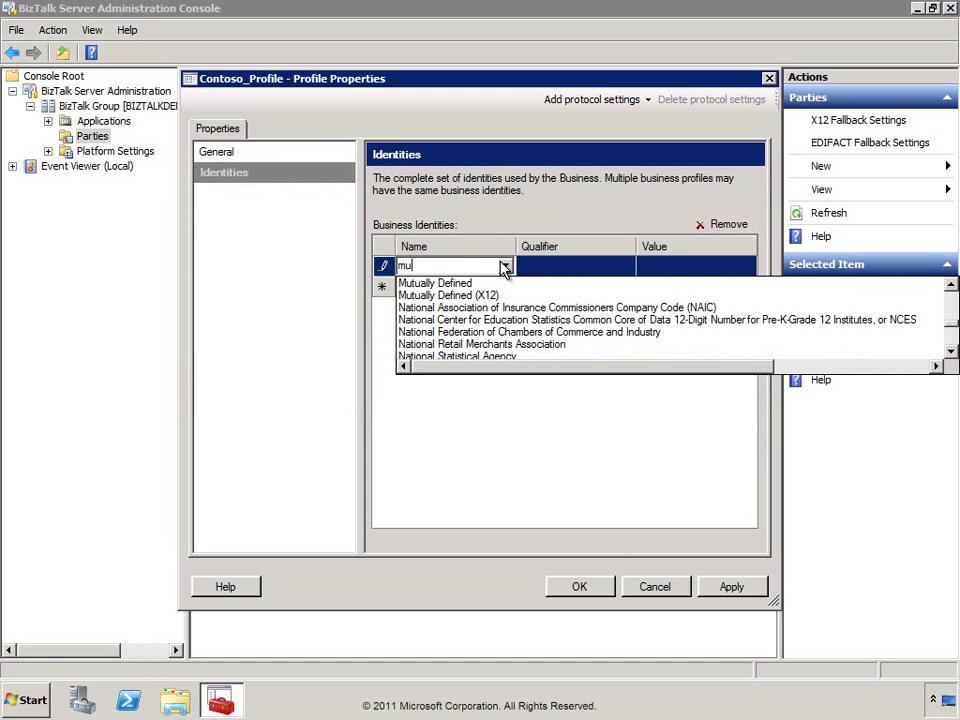
click(478, 296)
click(670, 268)
text(CONTOSO)
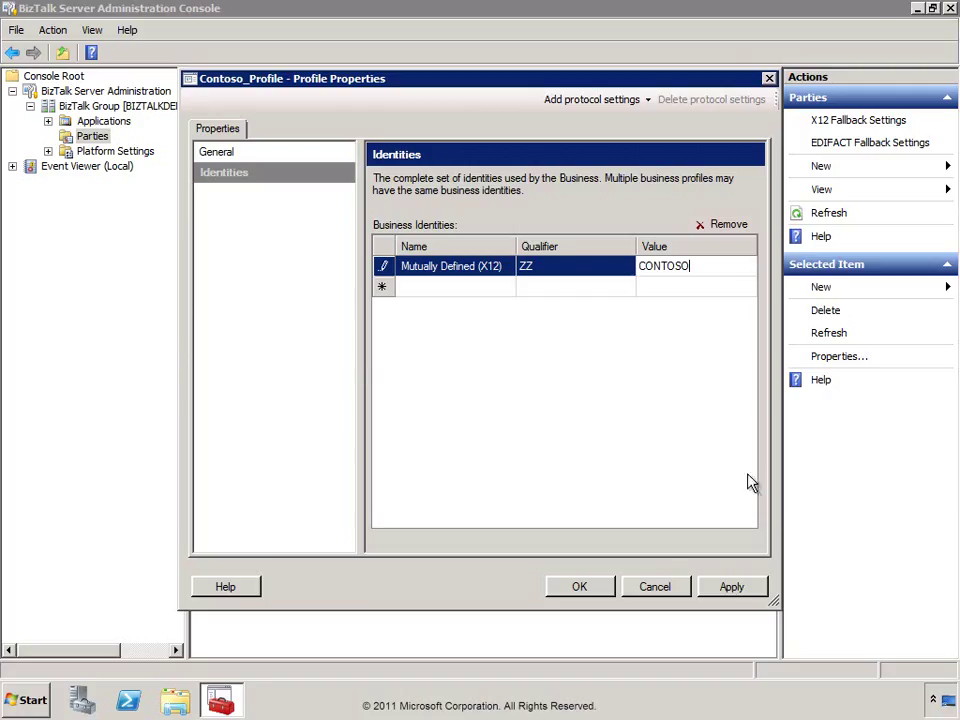
Add X12 encoding protocol settings to Contoso_Profile.
click(640, 104)
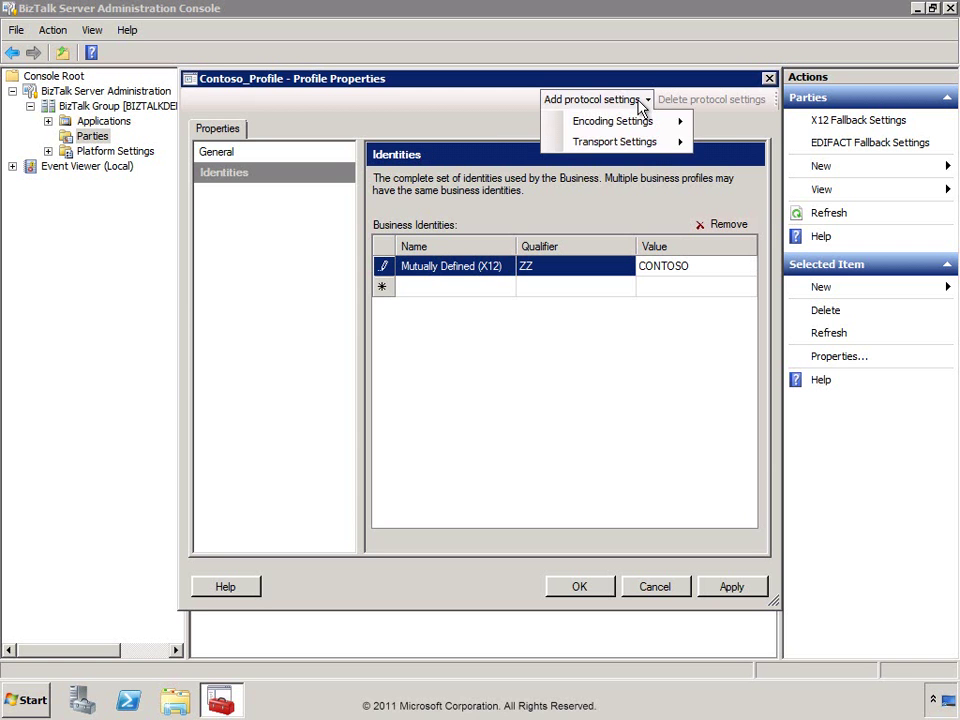
mouse_move(647, 145)
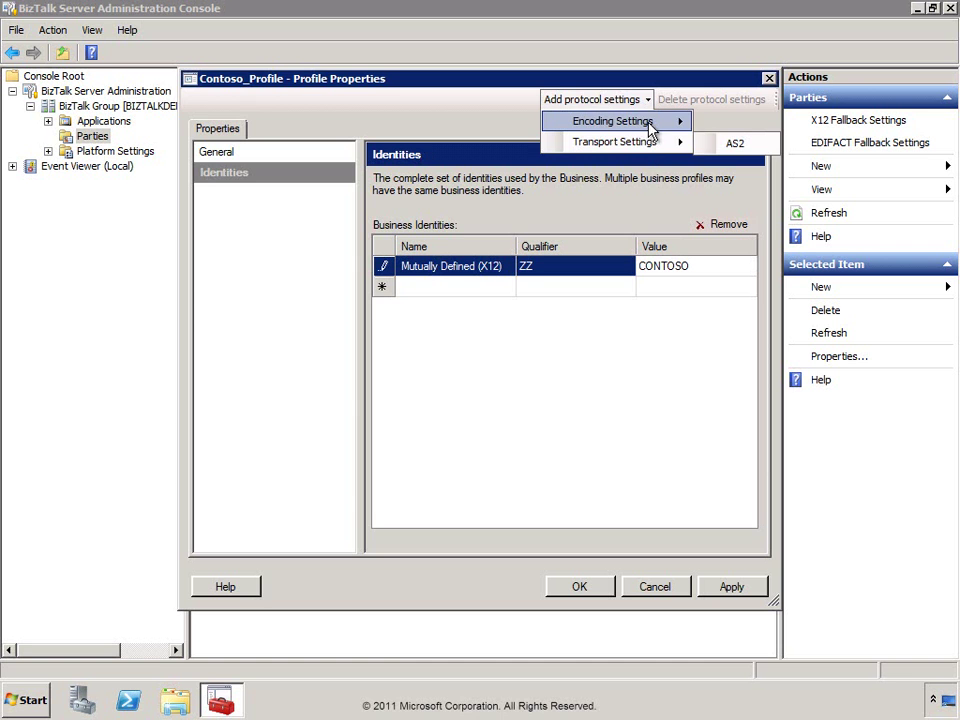
mouse_move(653, 123)
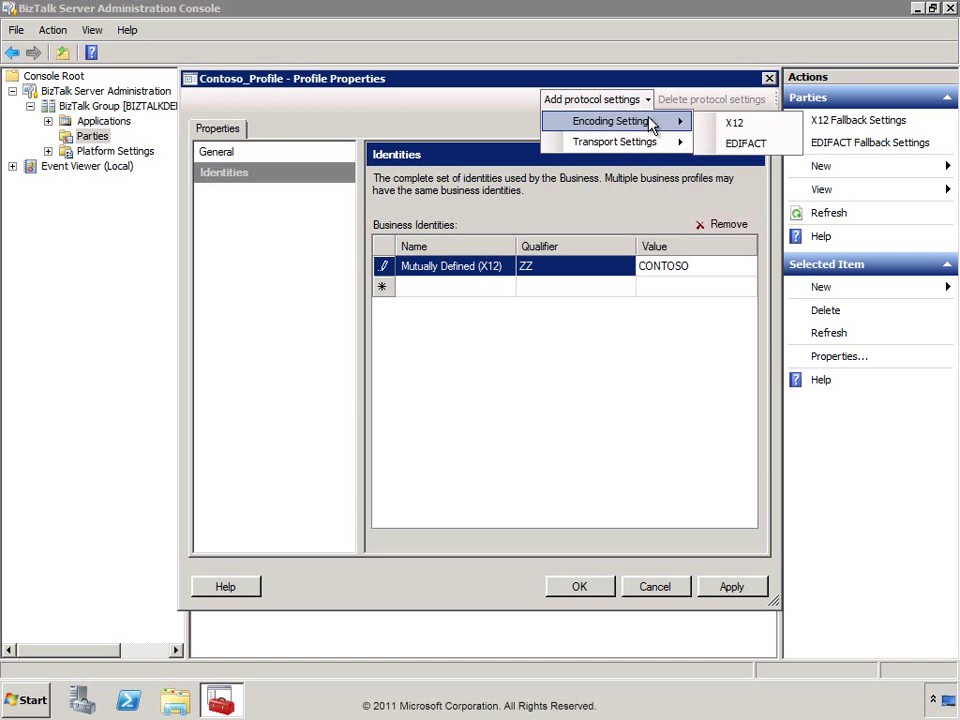
click(733, 125)
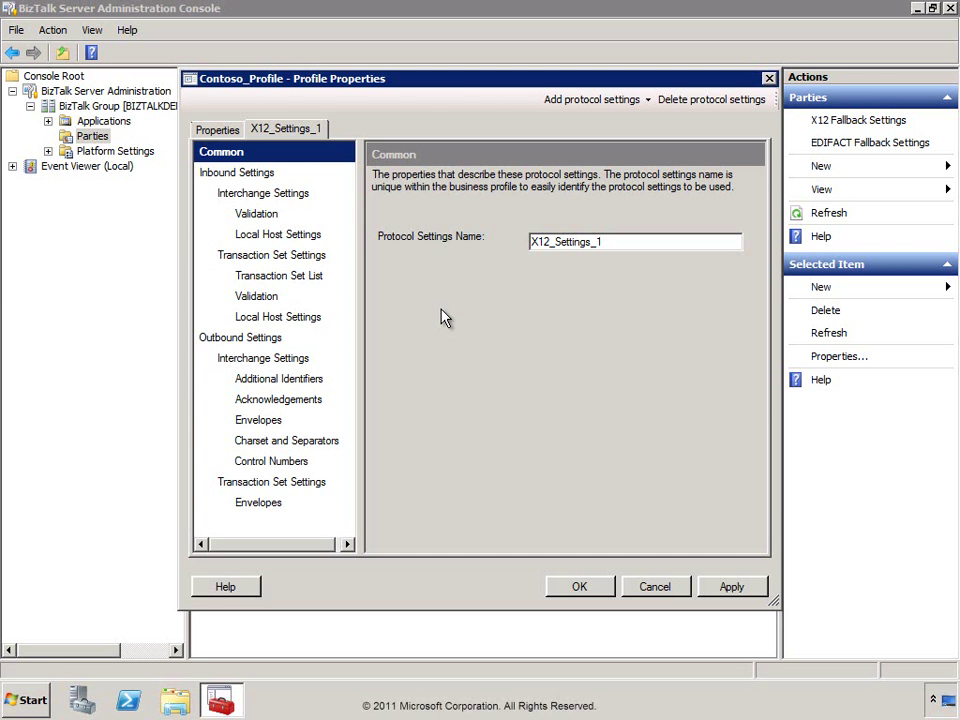
Examine the X12 protocol settings name, the inbound and outbound overviews, and the authorization and security qualifier options under Additional Identifiers.
click(615, 242)
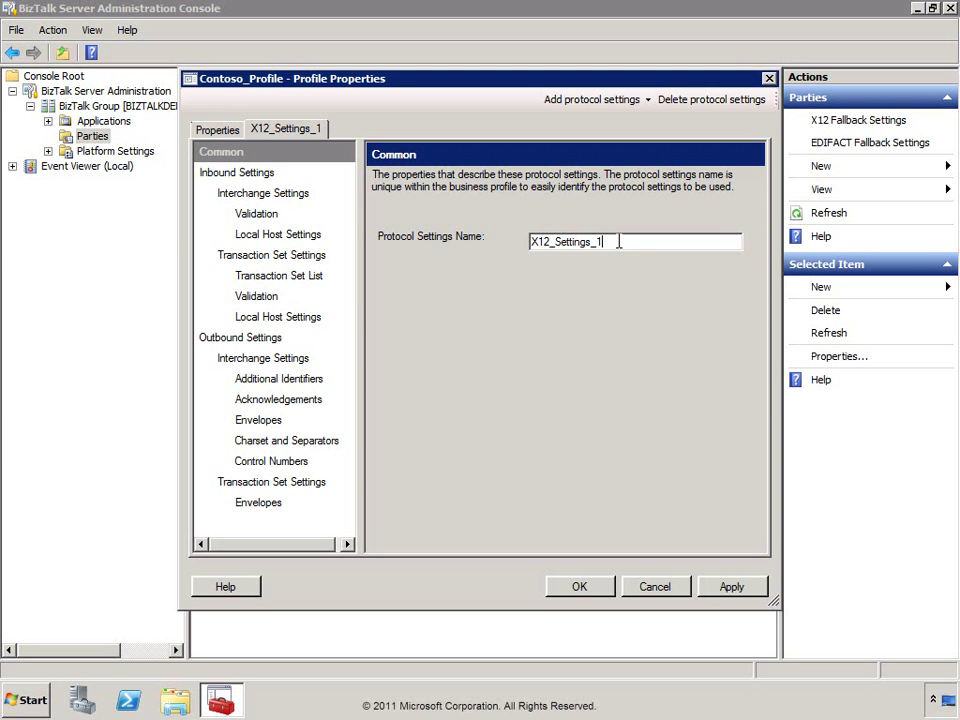
drag(618, 241, 521, 245)
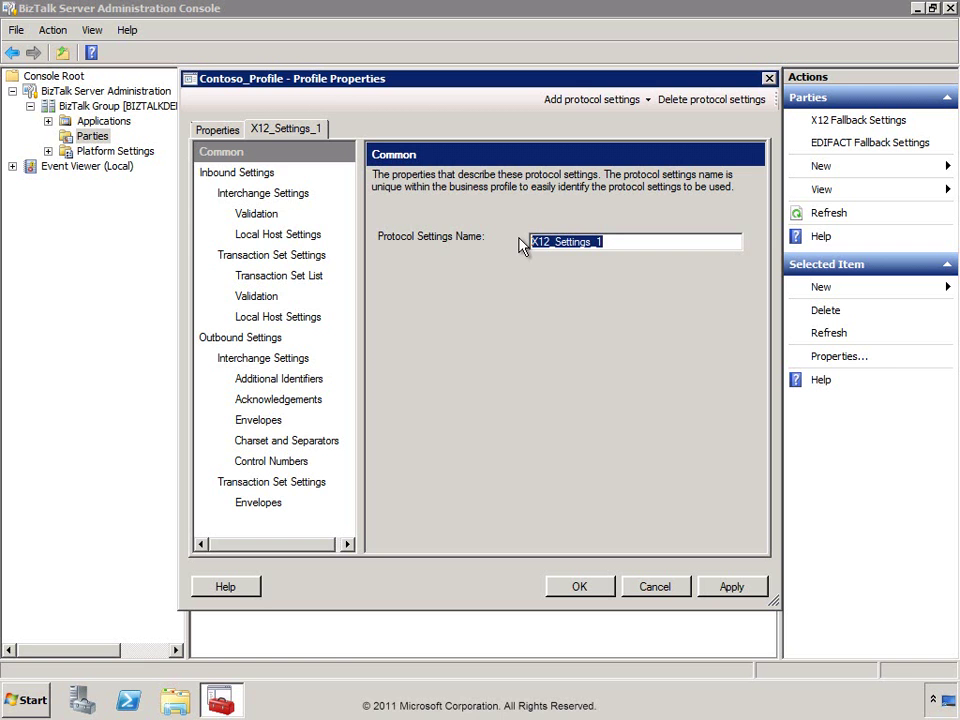
click(240, 176)
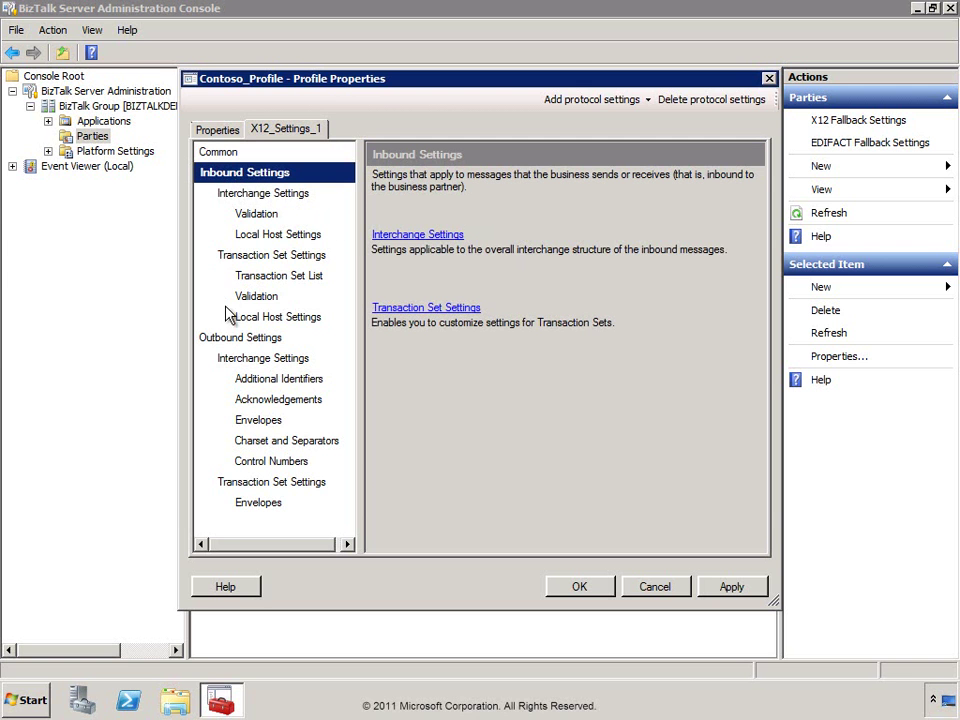
click(225, 346)
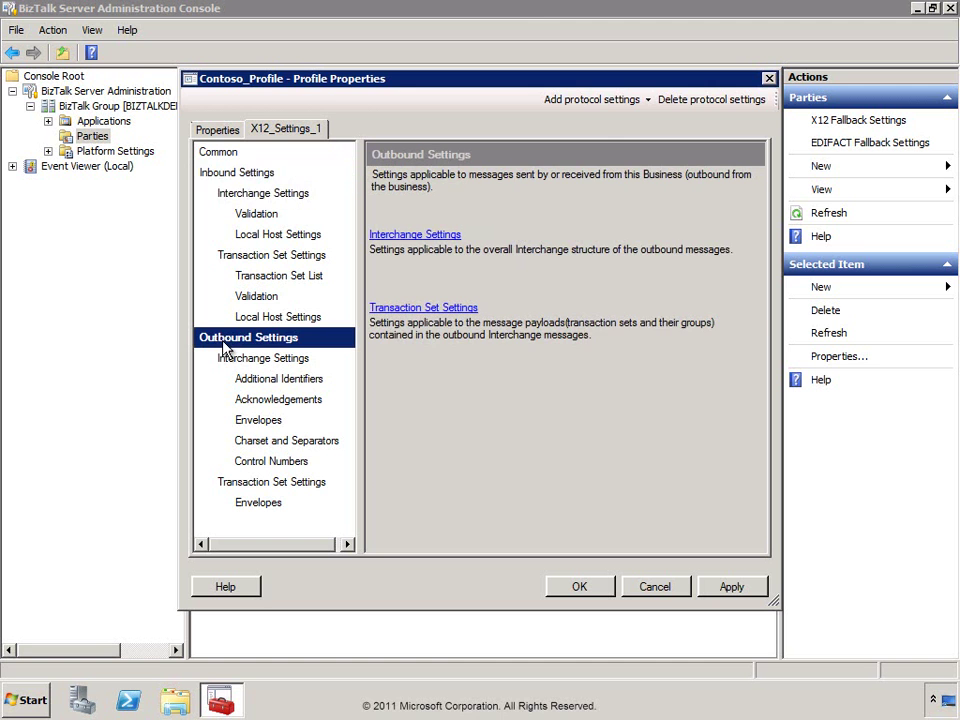
click(240, 178)
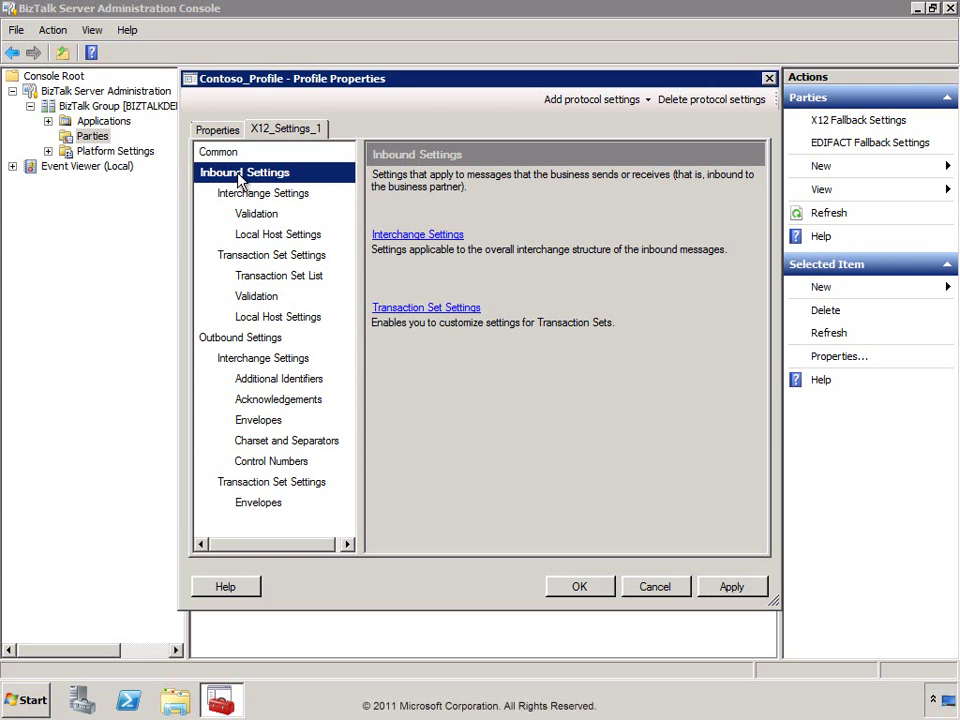
click(266, 380)
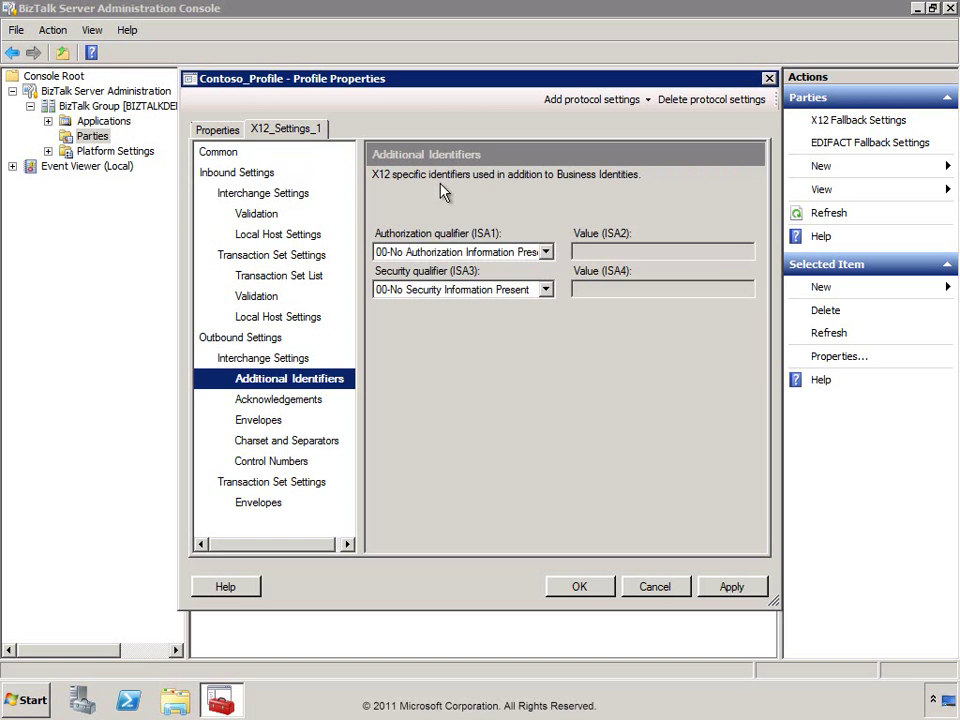
click(546, 252)
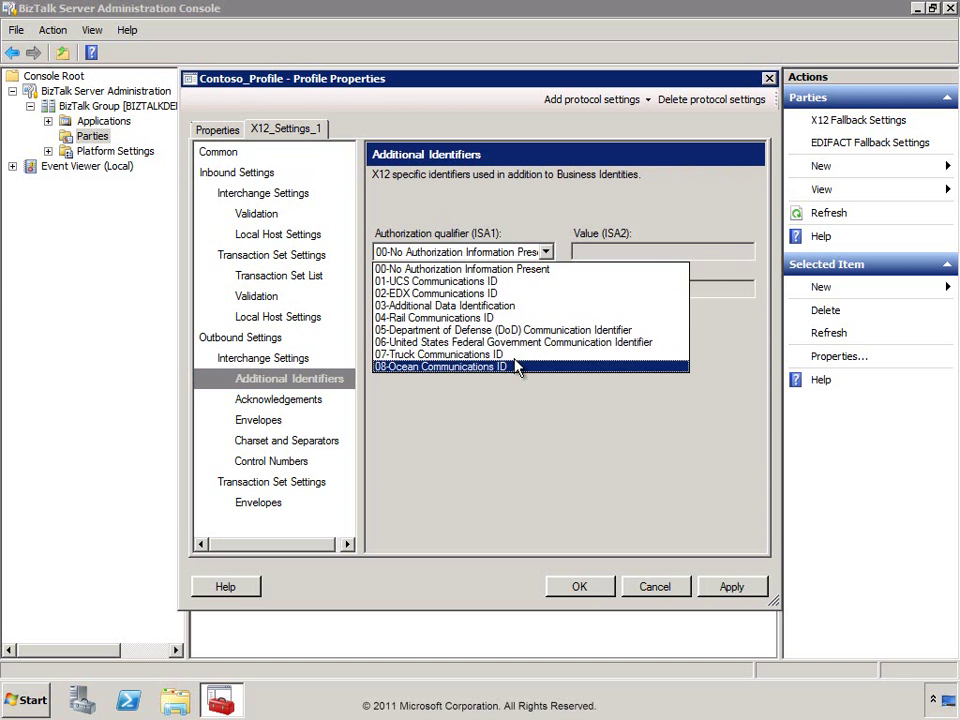
click(549, 255)
click(546, 290)
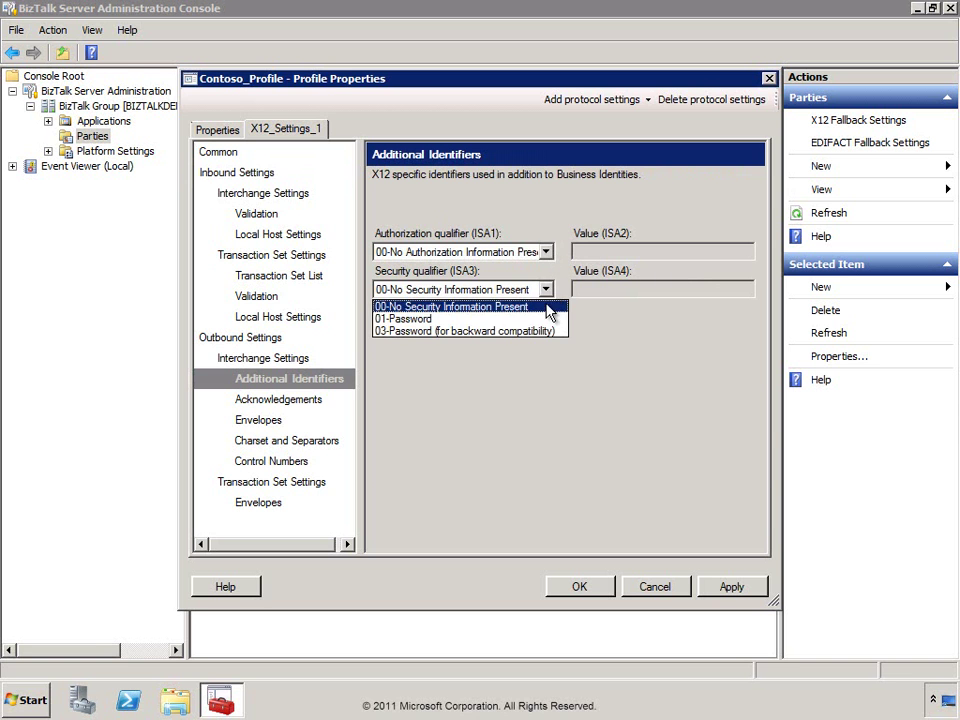
click(550, 304)
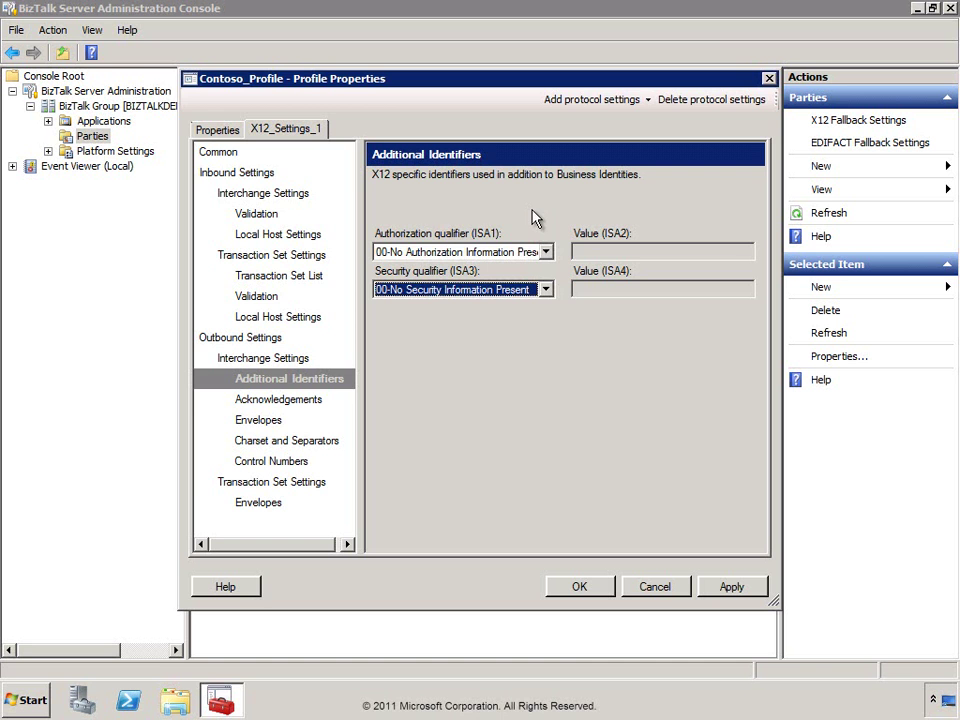
Review the outbound acknowledgement, envelope, charset and control number settings and the inbound validation and local host settings, and save Contoso_Profile.
click(262, 402)
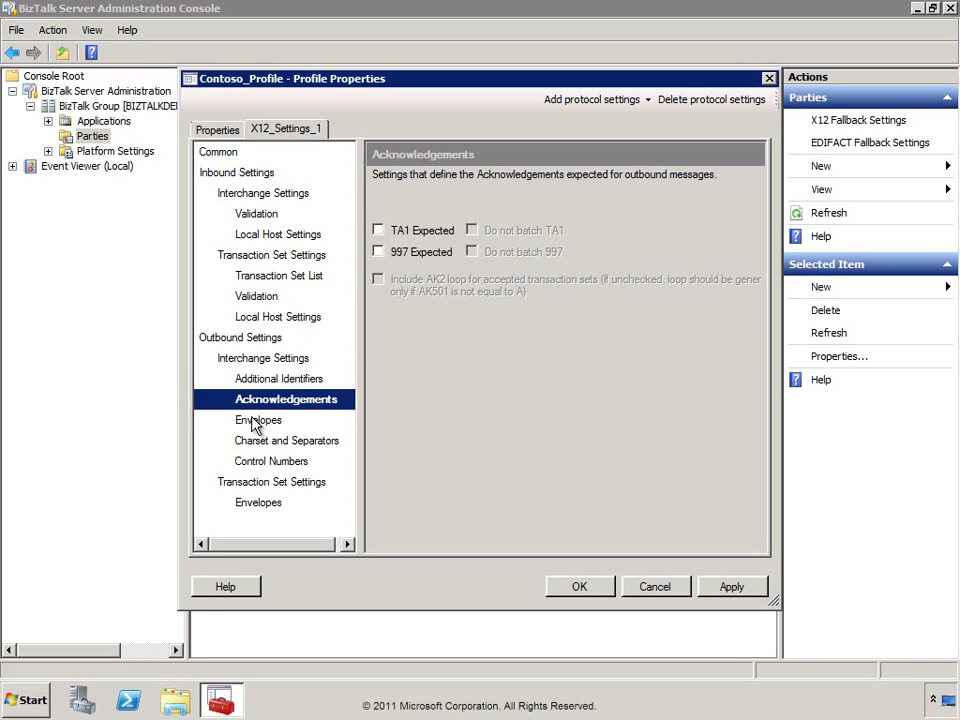
click(253, 422)
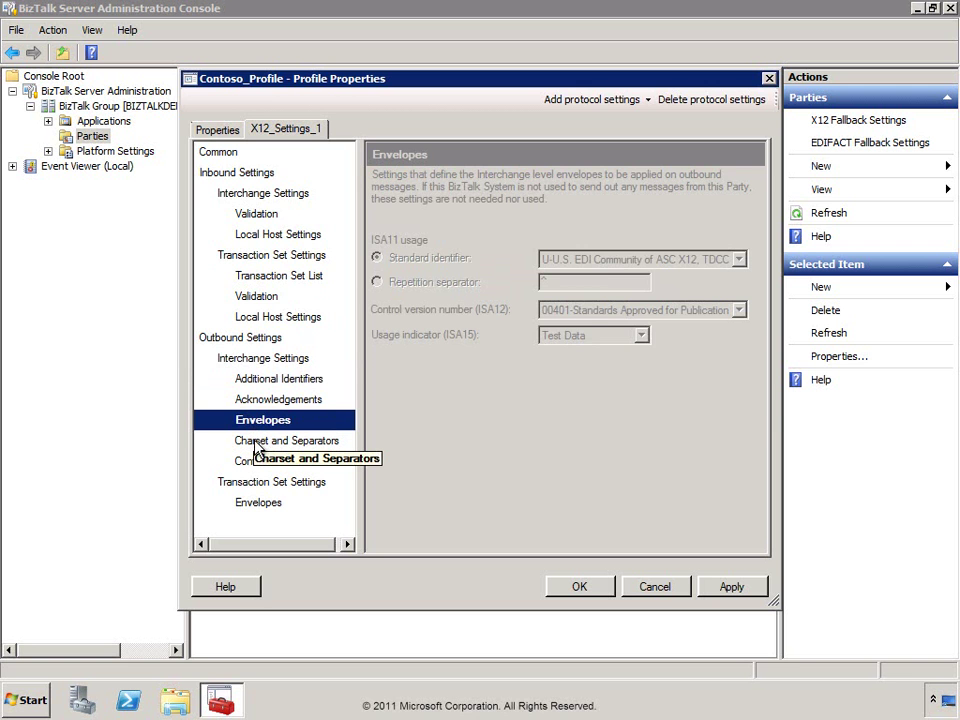
click(257, 445)
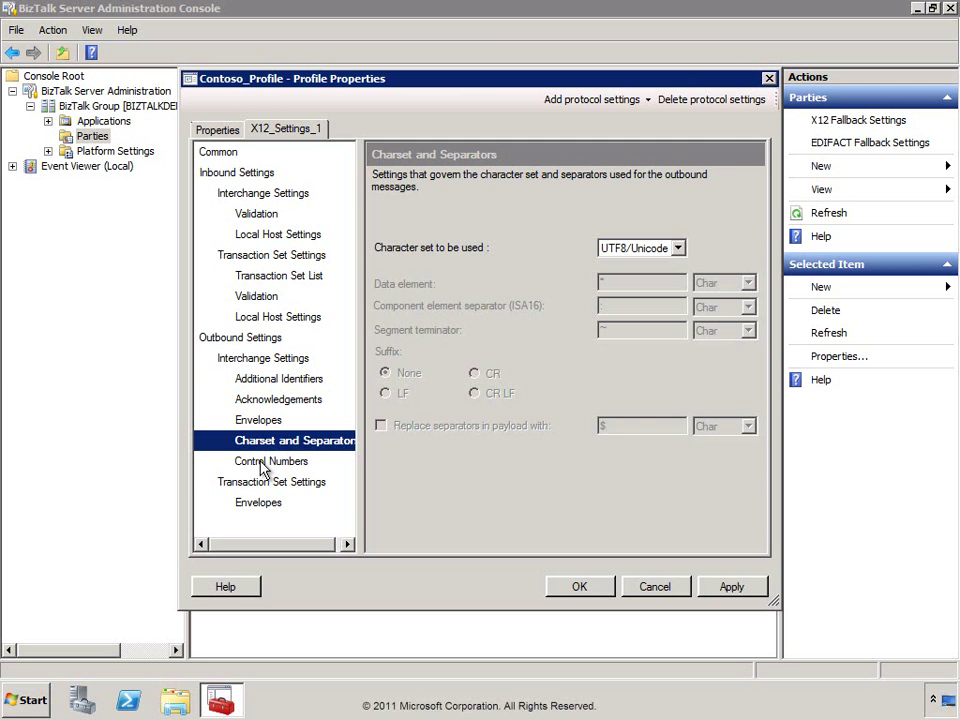
click(264, 465)
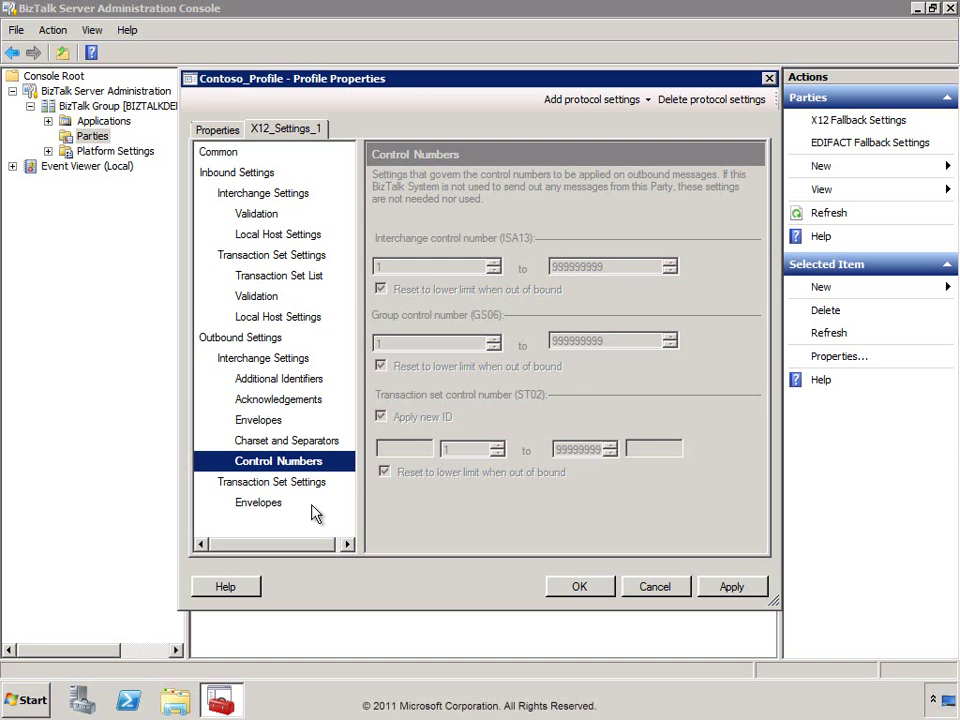
click(250, 297)
click(250, 216)
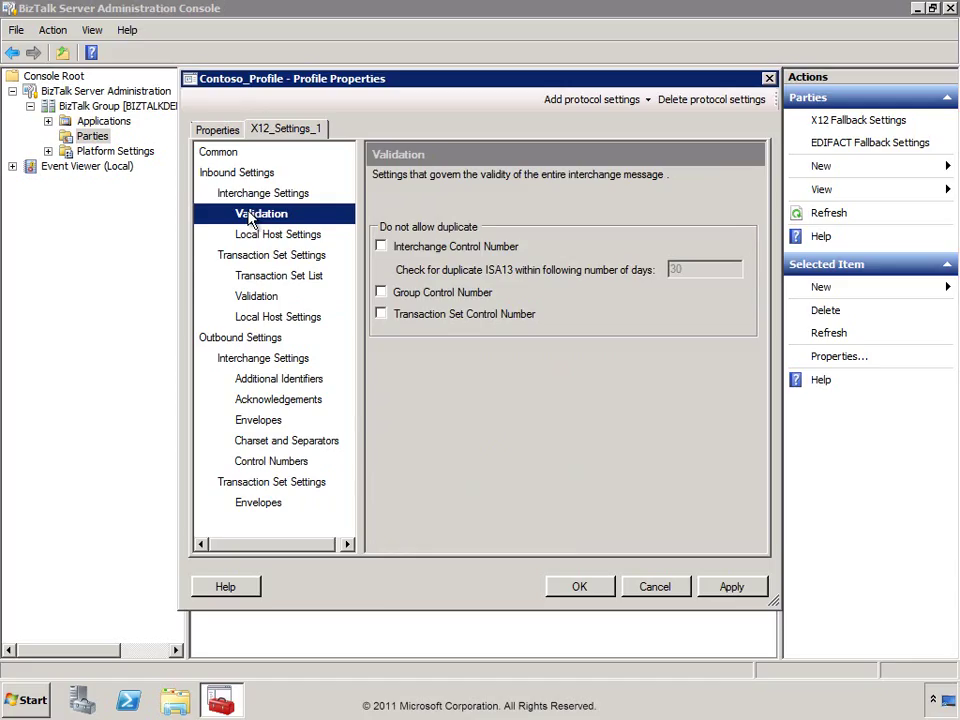
click(254, 236)
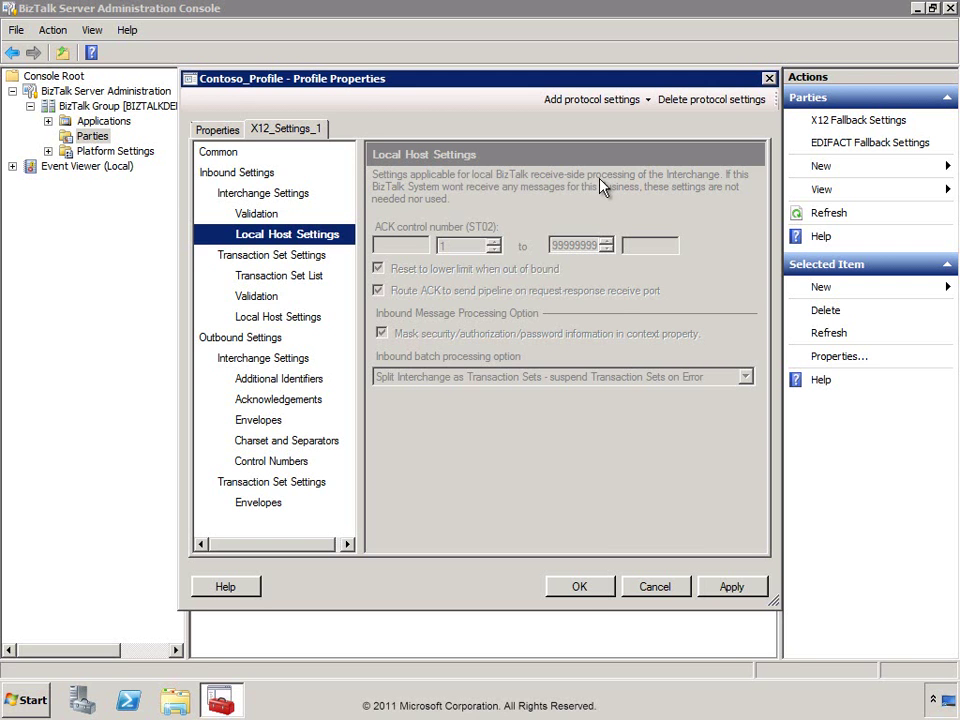
click(578, 588)
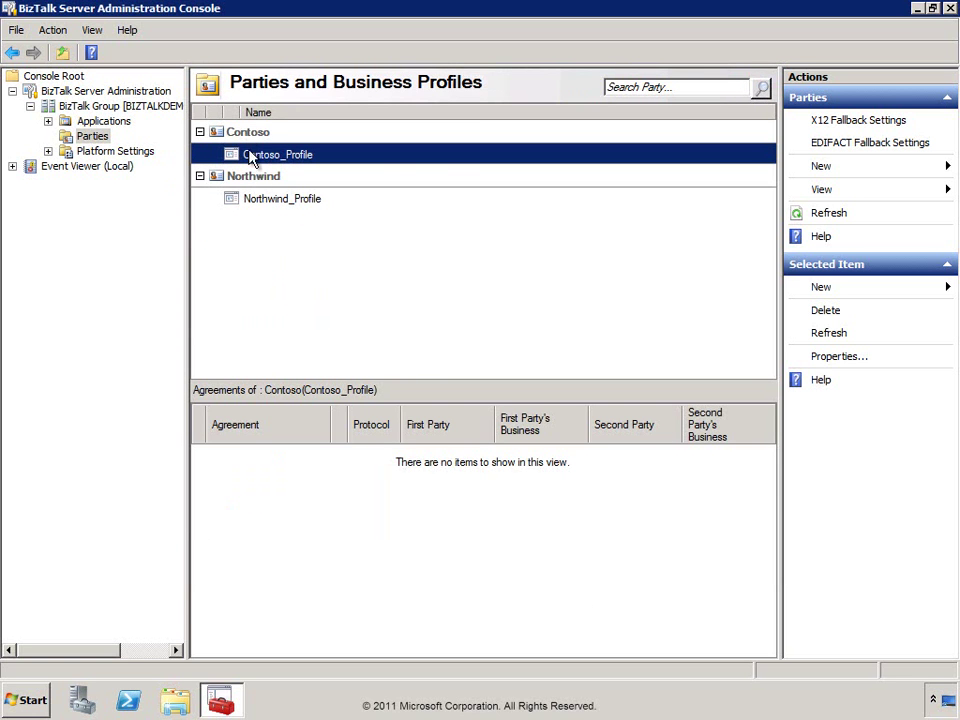
Create a new agreement from Northwind_Profile and name it Contoso-Northwind-PO.
right_click(250, 199)
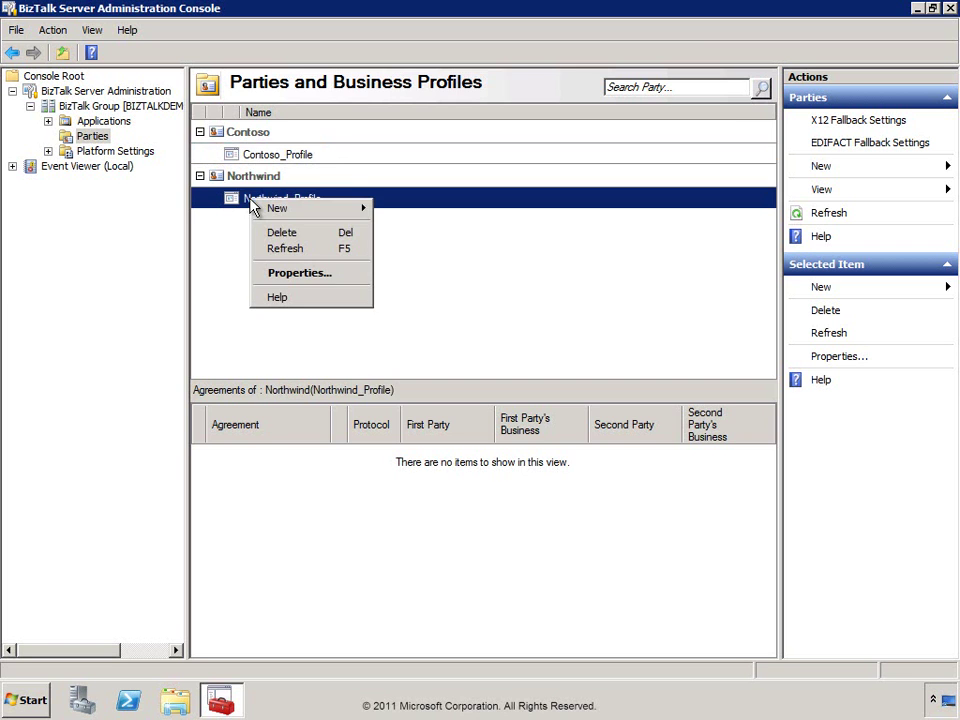
mouse_move(337, 218)
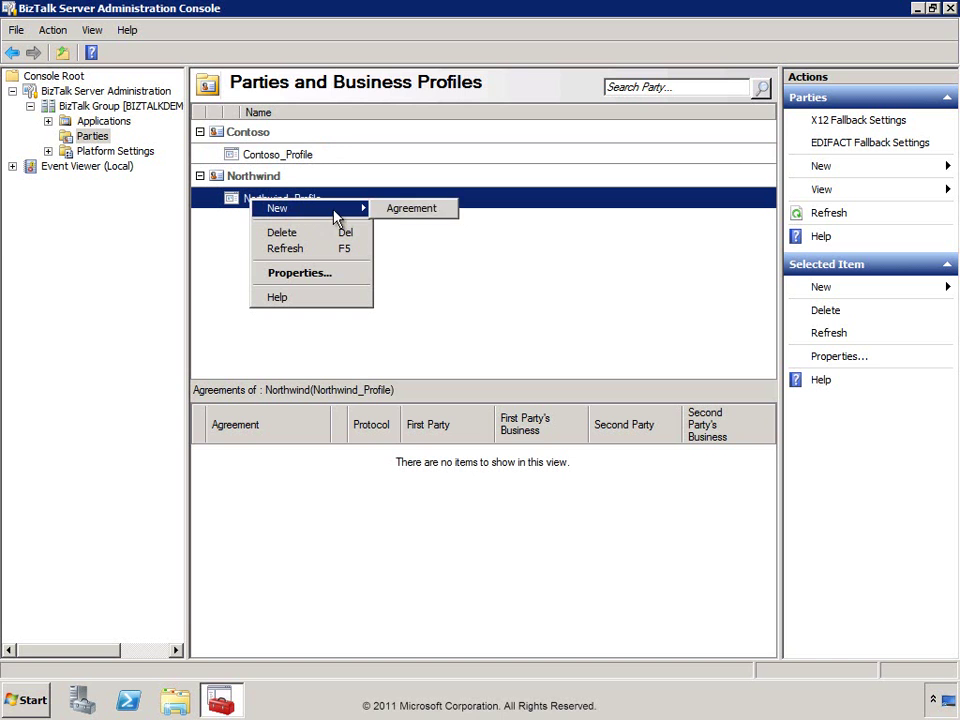
click(411, 209)
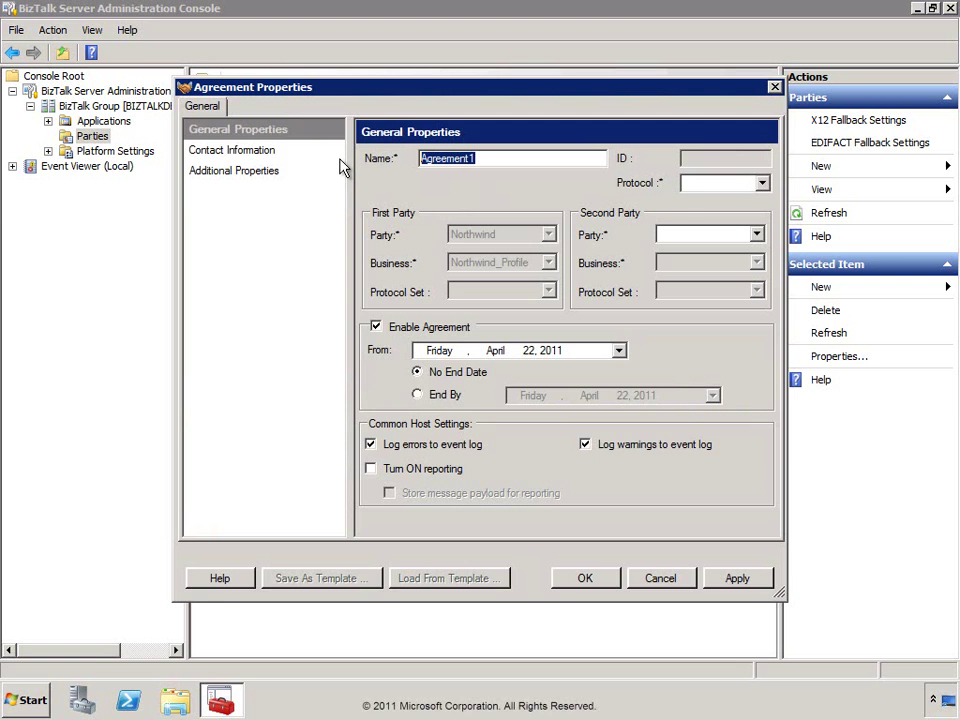
text(Contoso)
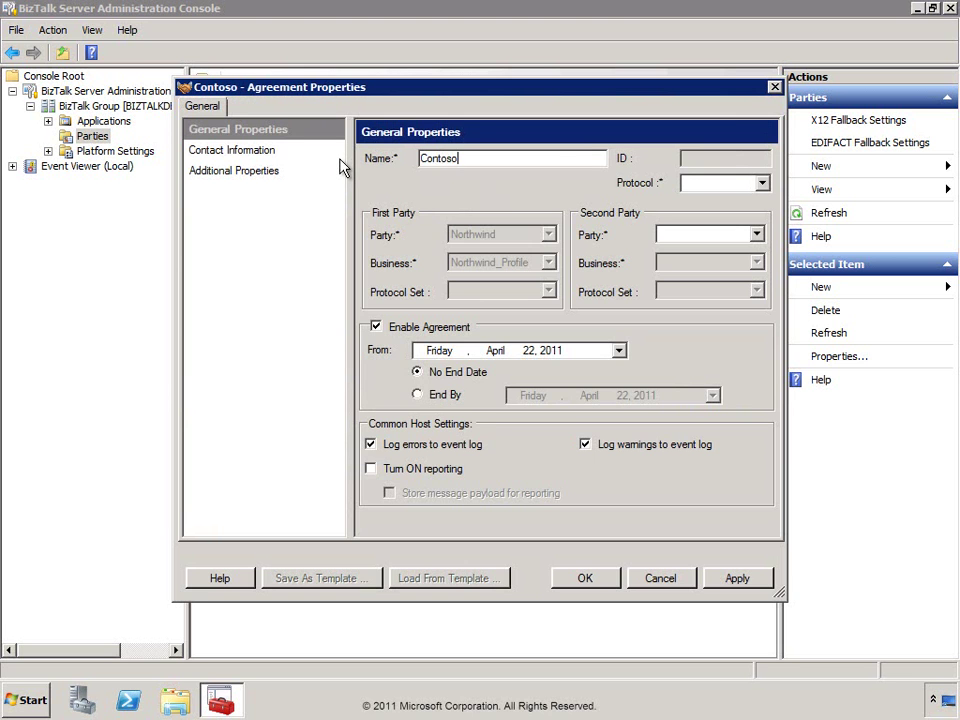
text(-NOr)
key(BackSpace)
key(BackSpace)
text(or)
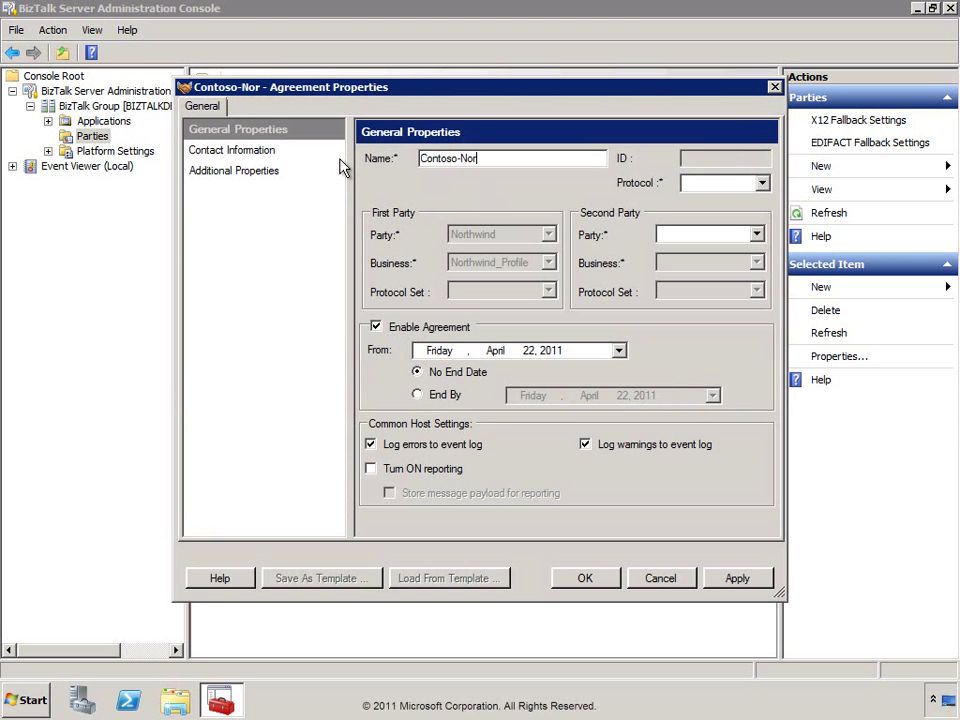
text(thwind-PO)
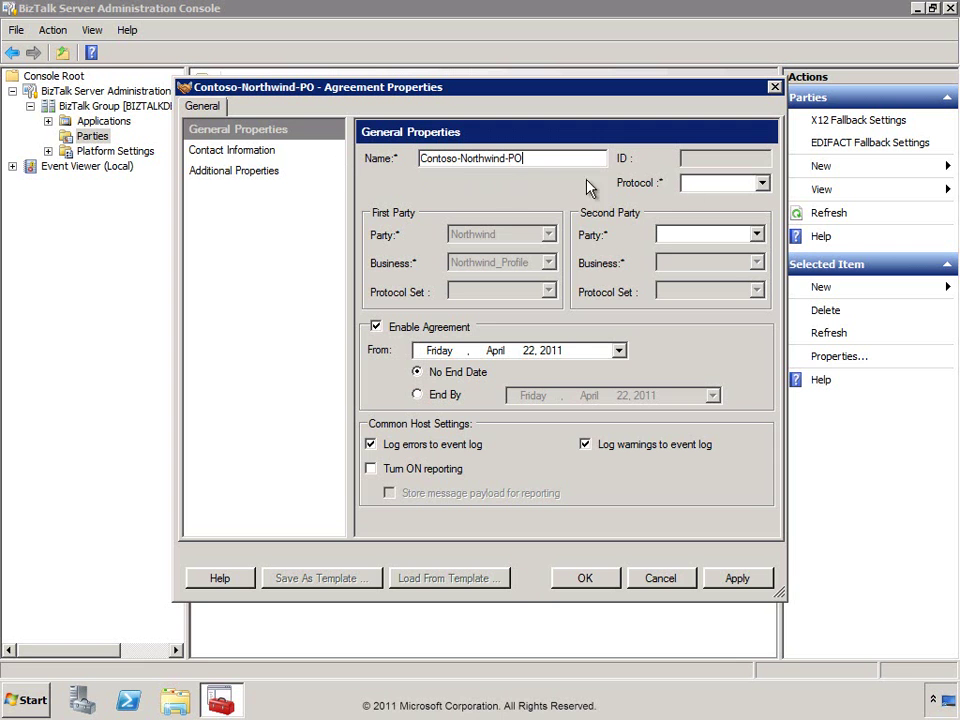
Set the agreement's protocol to X12 and leave the first party's protocol set at None.
click(762, 184)
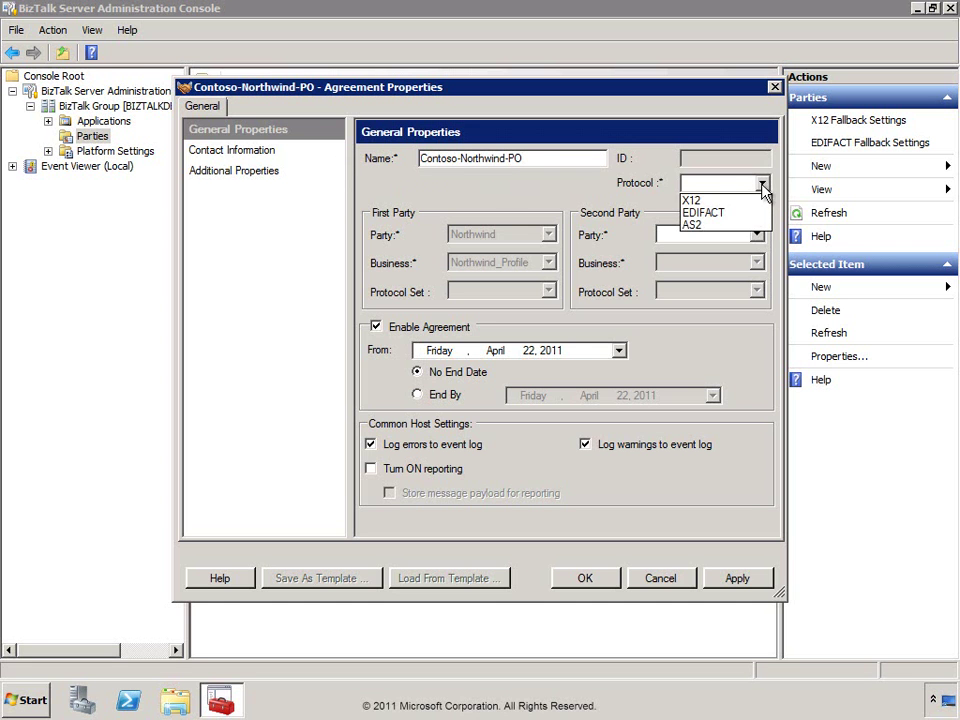
click(697, 201)
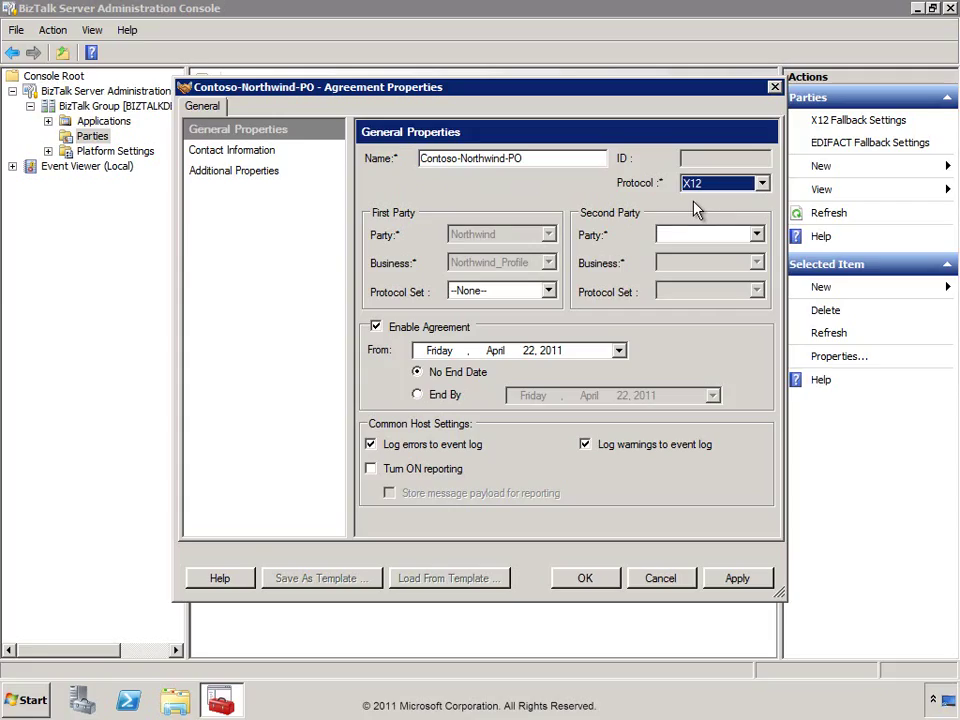
click(549, 292)
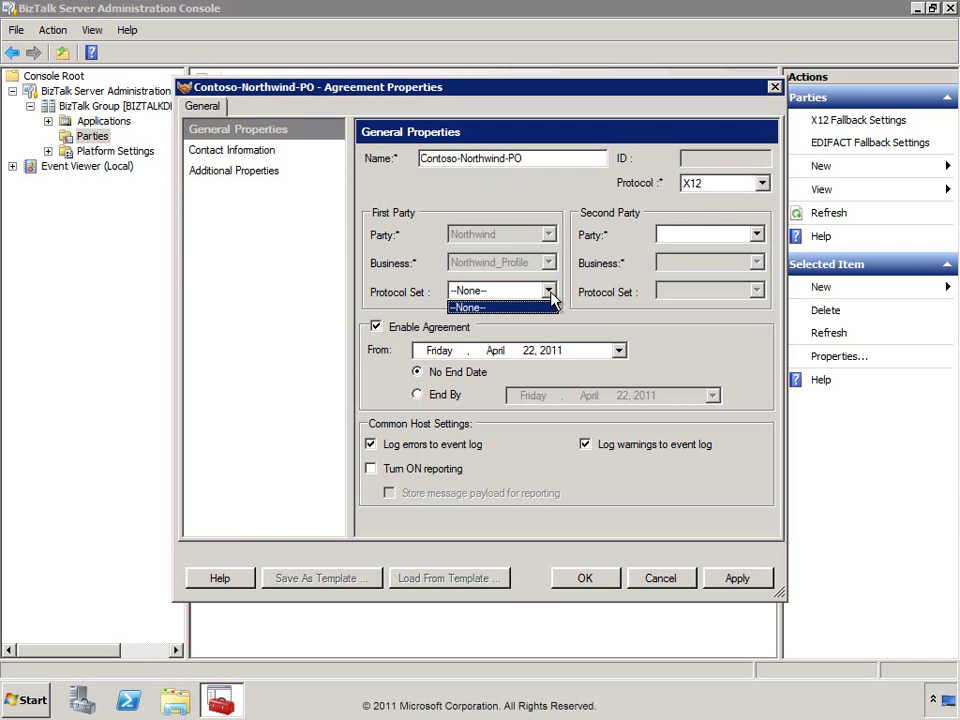
click(551, 304)
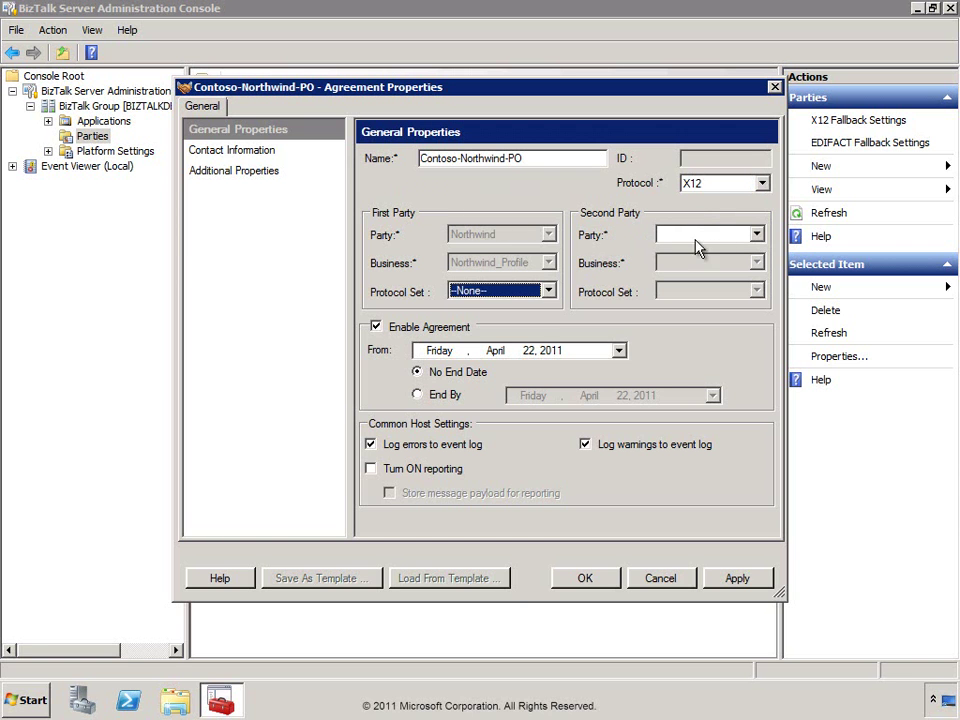
click(549, 291)
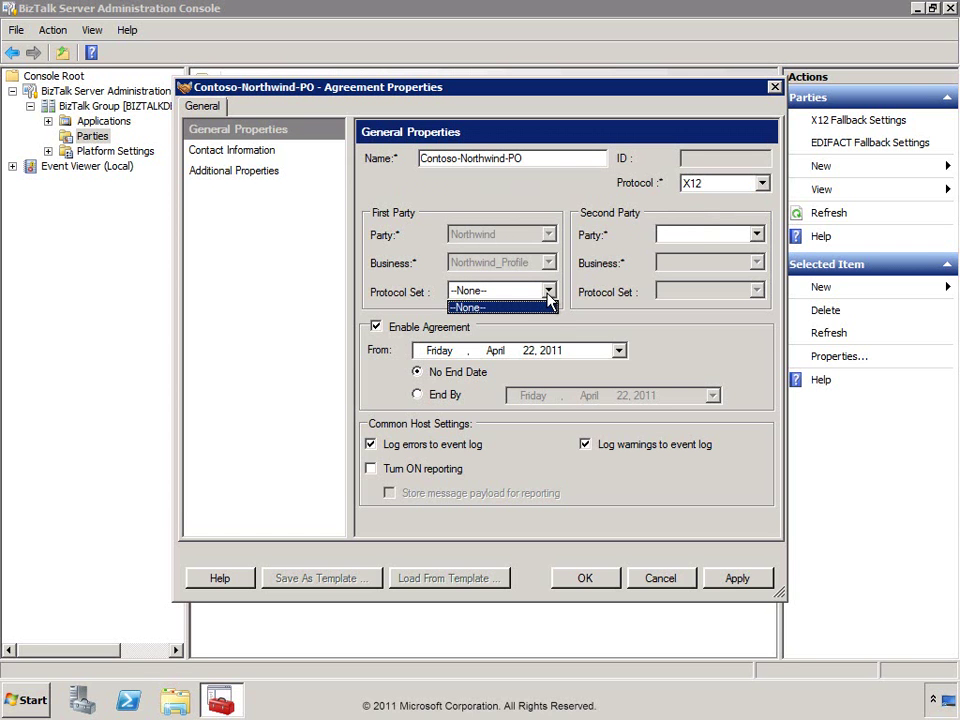
click(549, 291)
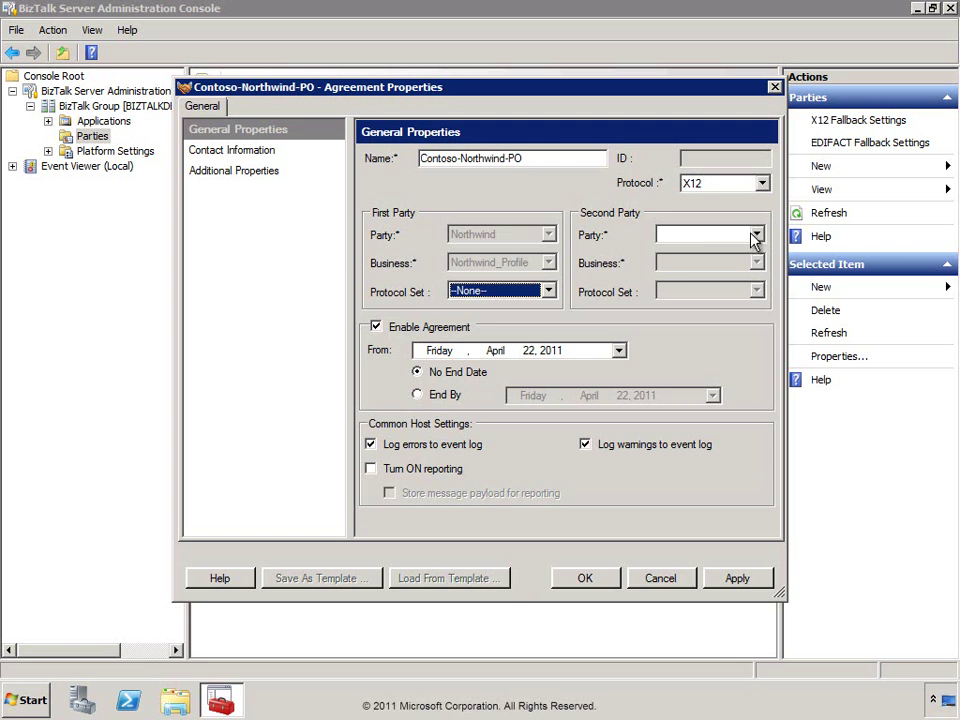
Set the second party to Contoso with the business profile Contoso_Profile and the protocol set X12_Settings_1.
click(755, 236)
click(693, 252)
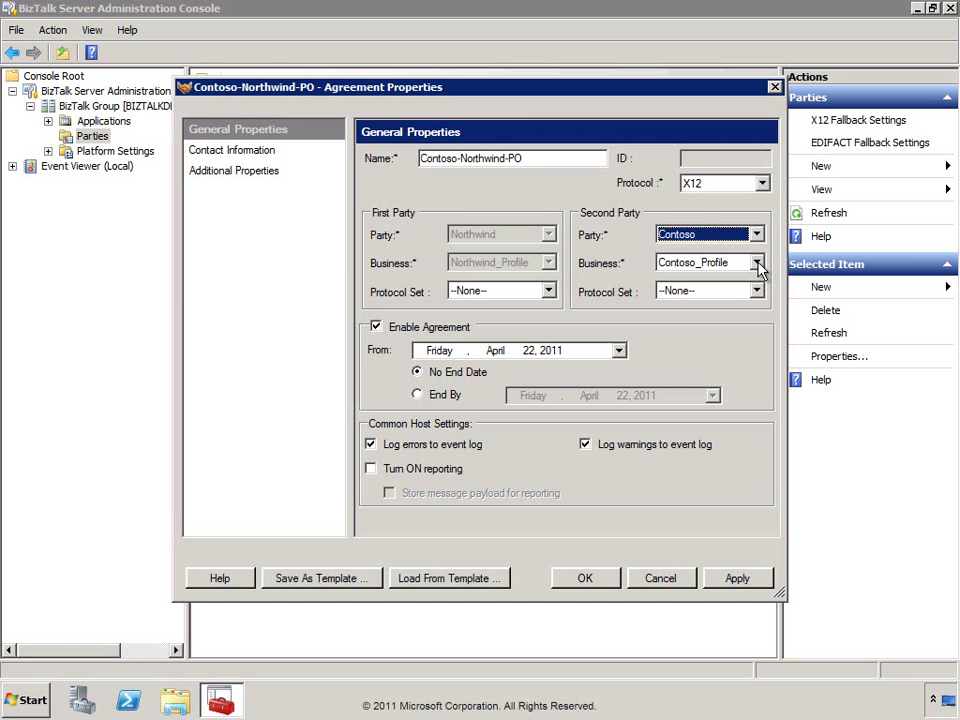
click(757, 264)
click(756, 279)
click(756, 291)
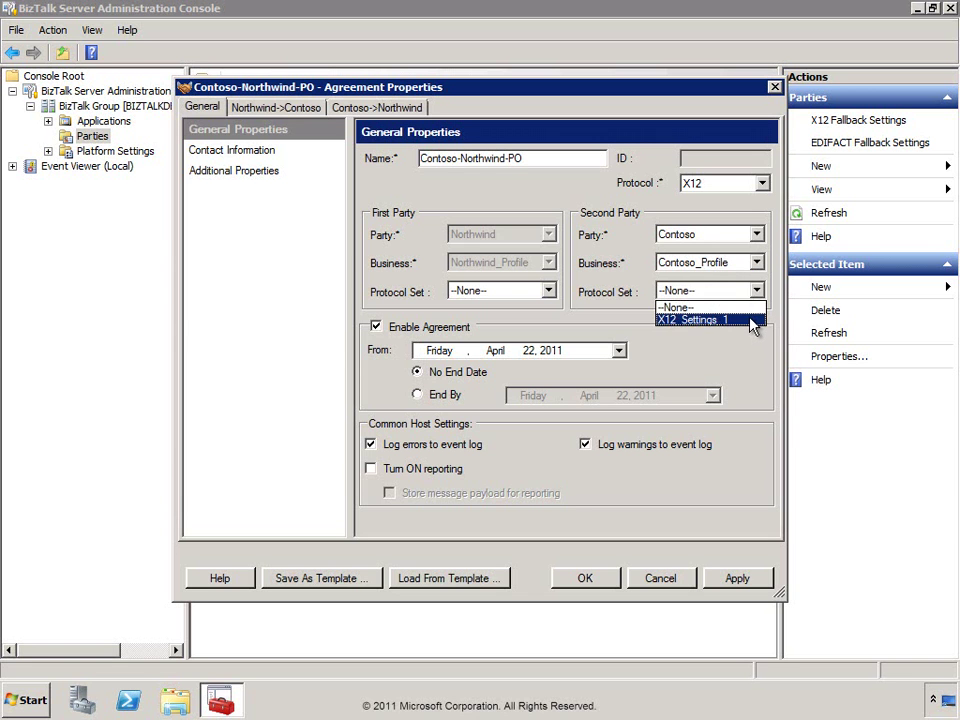
click(751, 322)
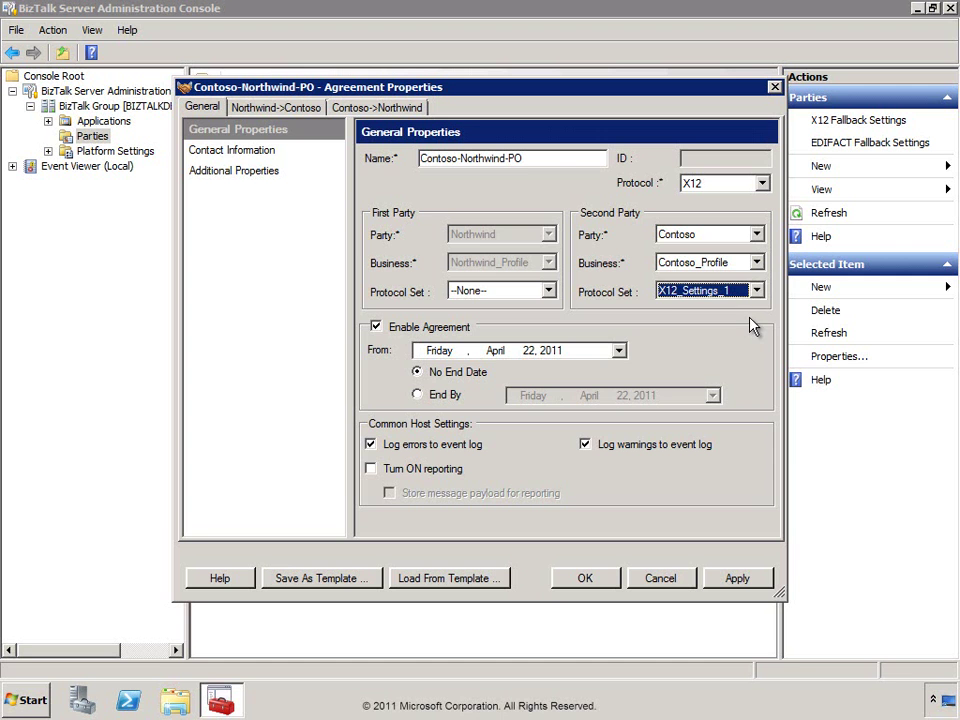
Review the agreement's contact information, additional properties, and the Contoso->Northwind identifiers, send ports, transaction set list and transaction set validation settings.
click(243, 150)
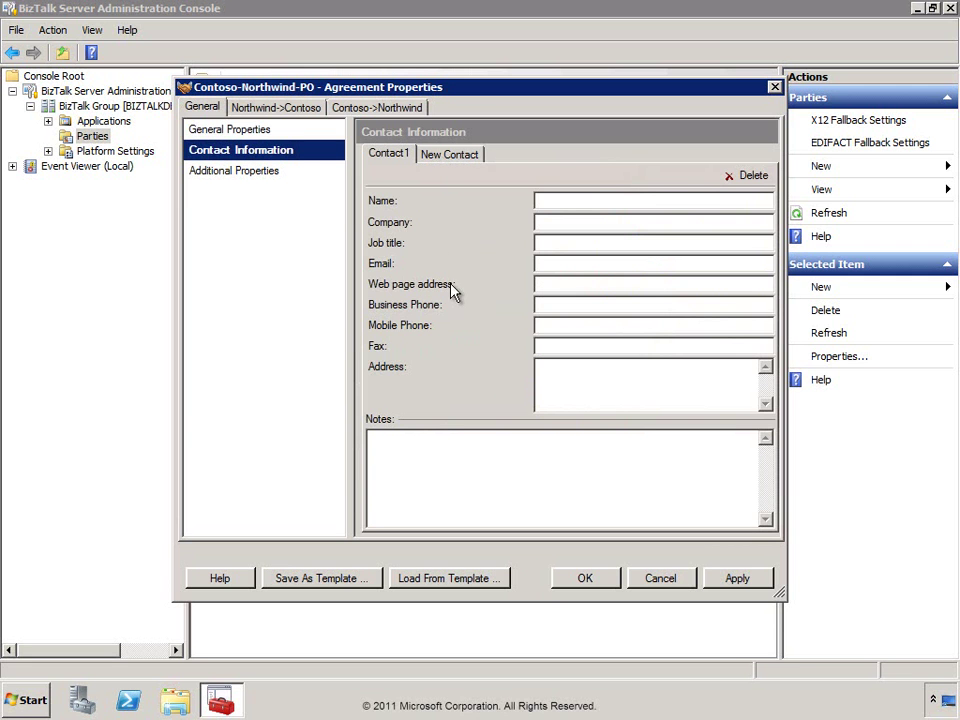
click(555, 197)
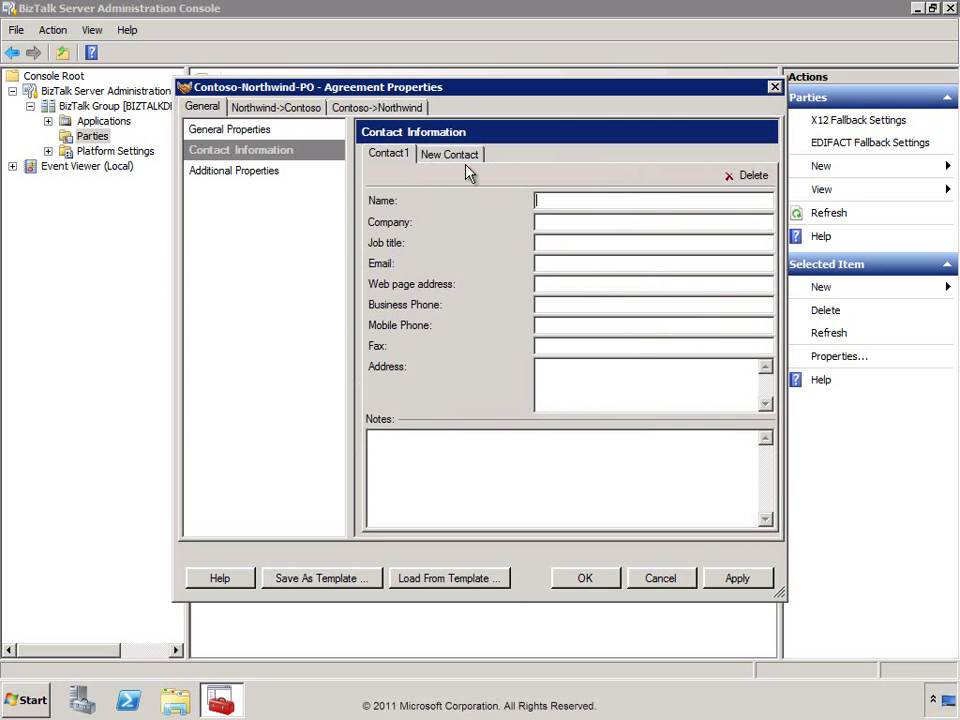
click(198, 171)
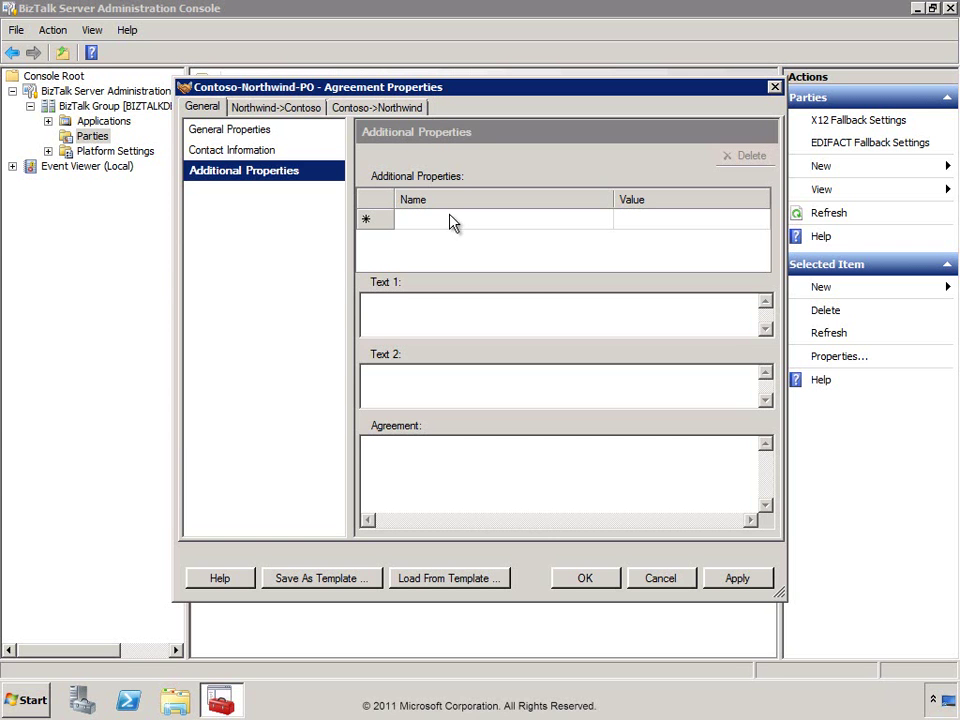
click(266, 108)
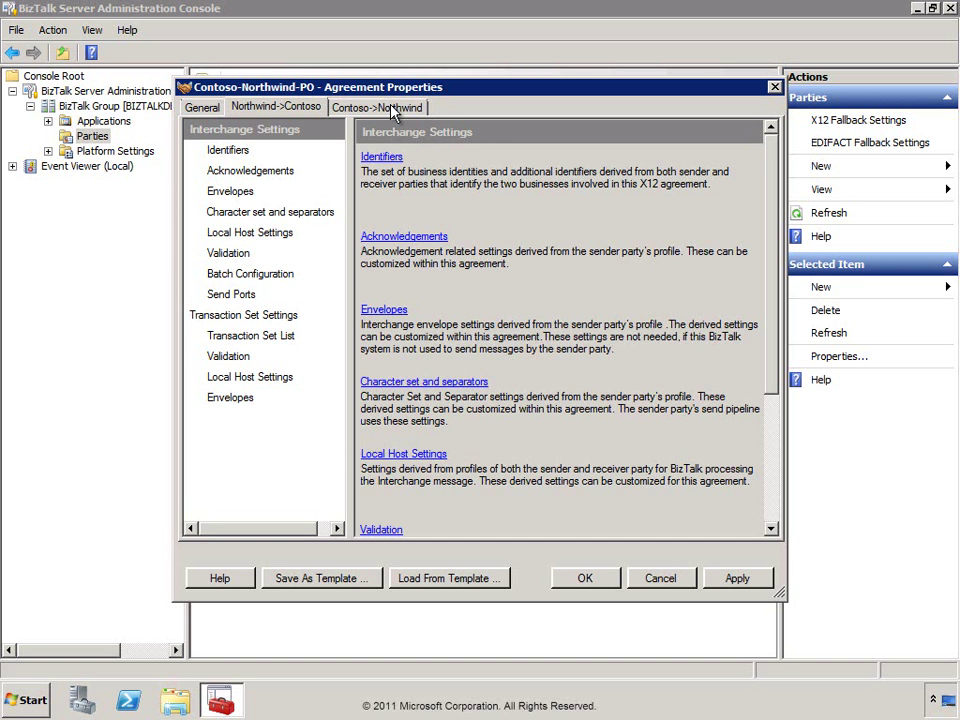
click(392, 108)
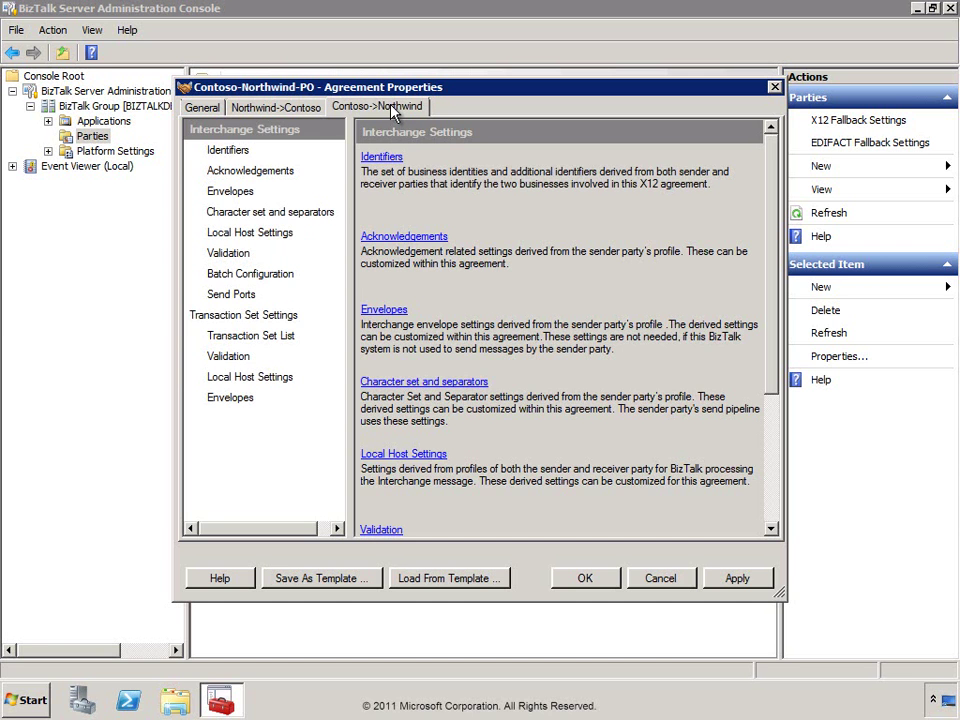
click(232, 173)
click(230, 151)
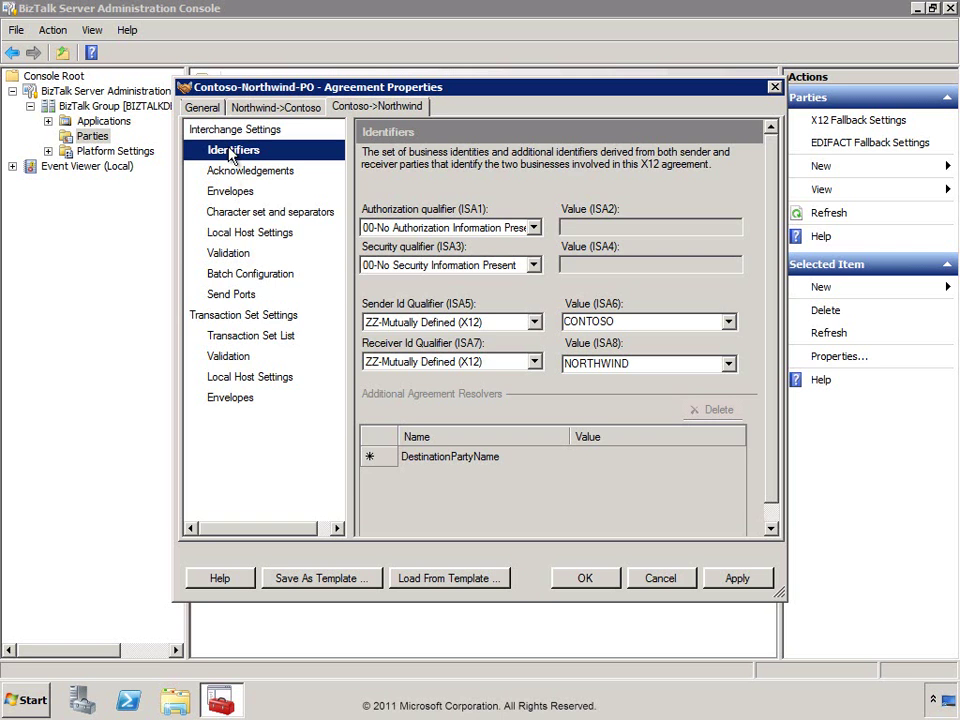
click(236, 297)
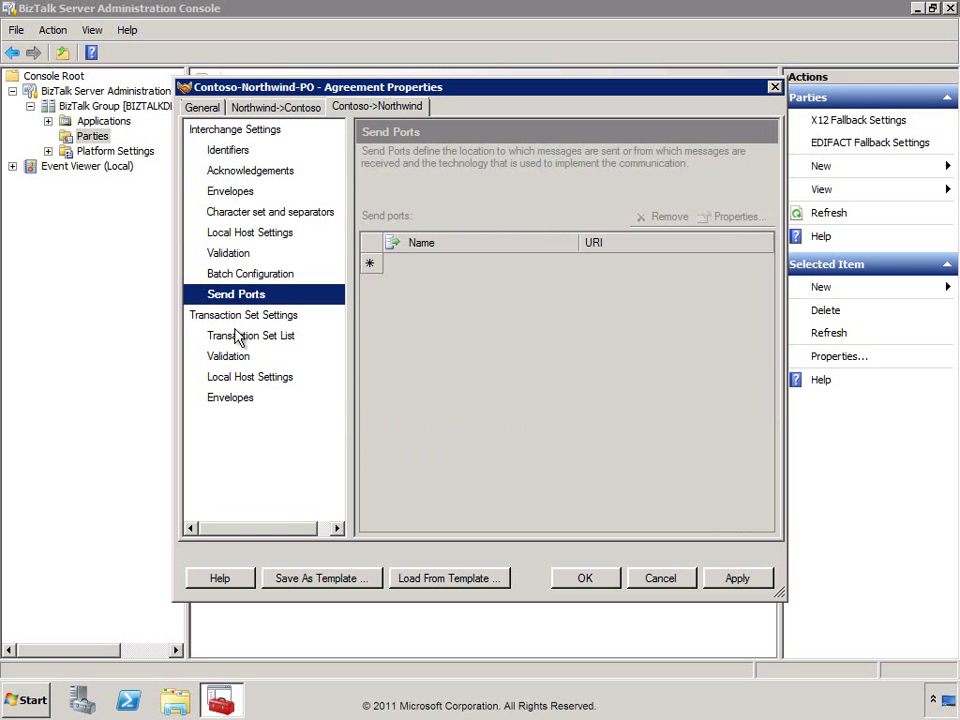
click(240, 338)
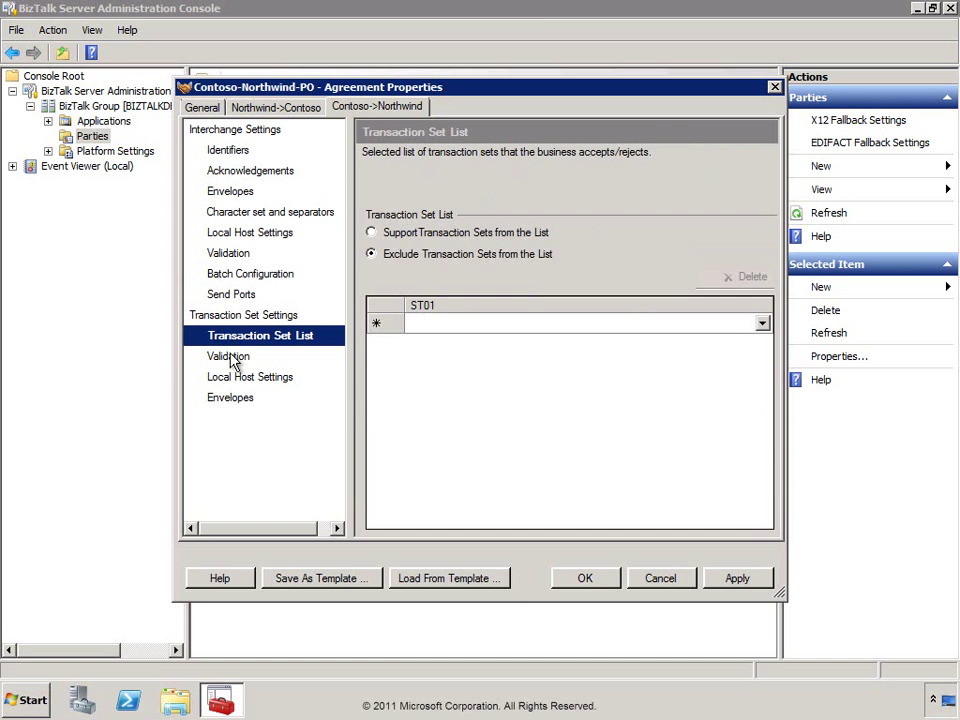
click(232, 358)
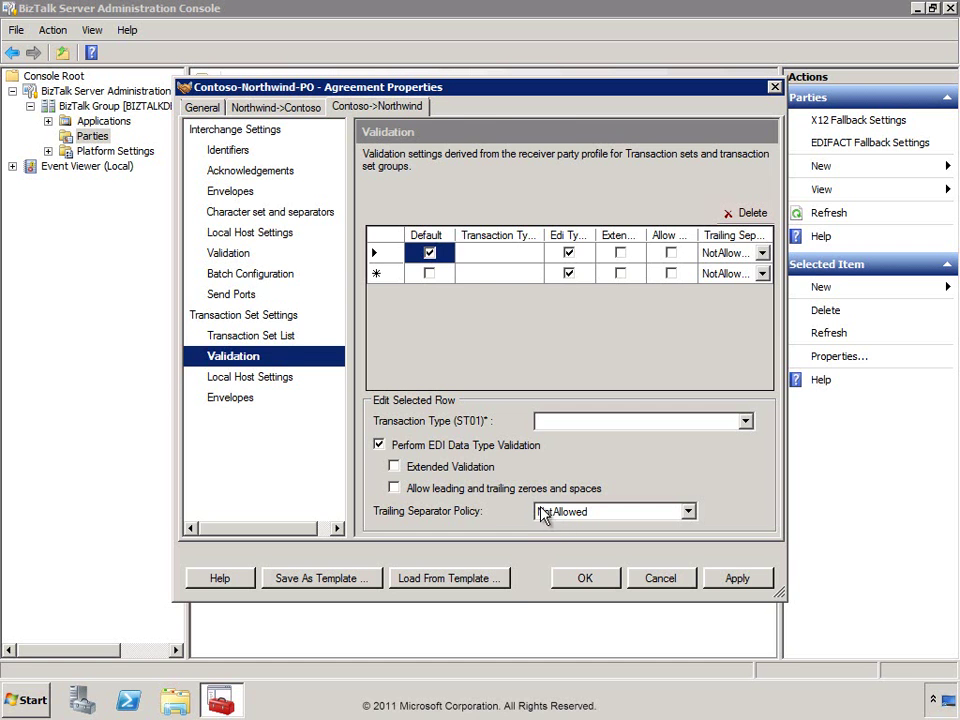
Open the Contoso->Northwind local host settings for transaction sets and apply the new agreement.
click(238, 385)
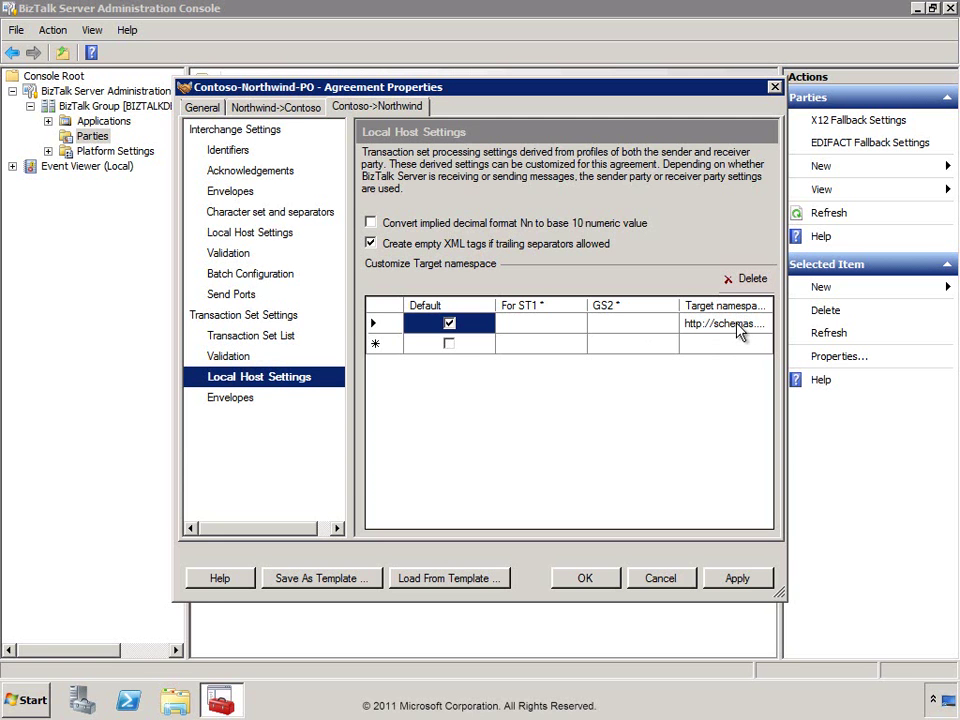
click(389, 324)
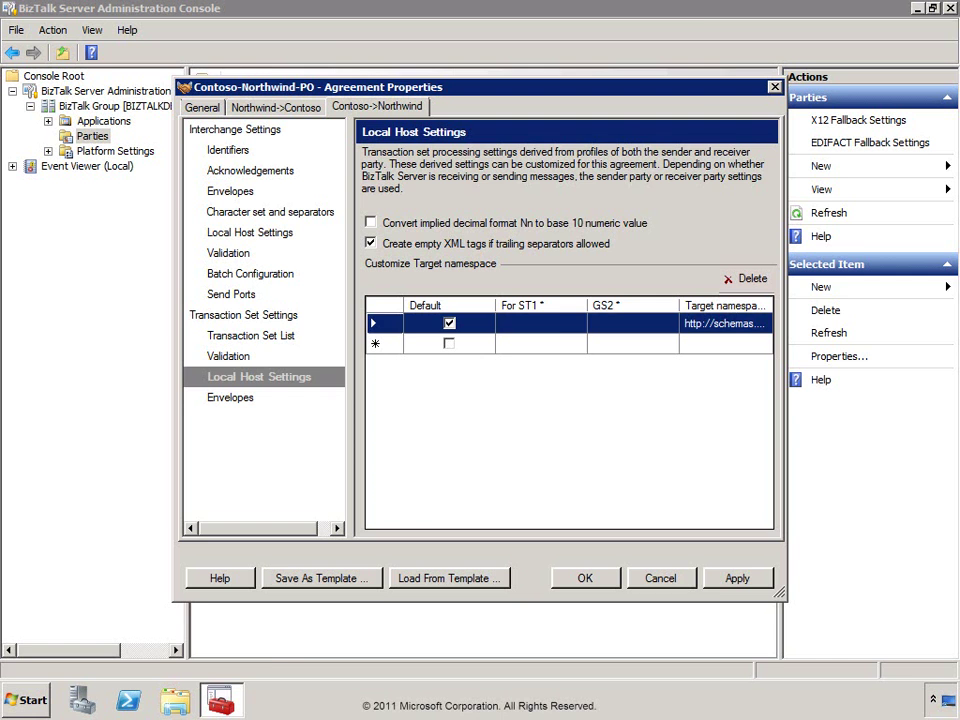
key(alt+a)
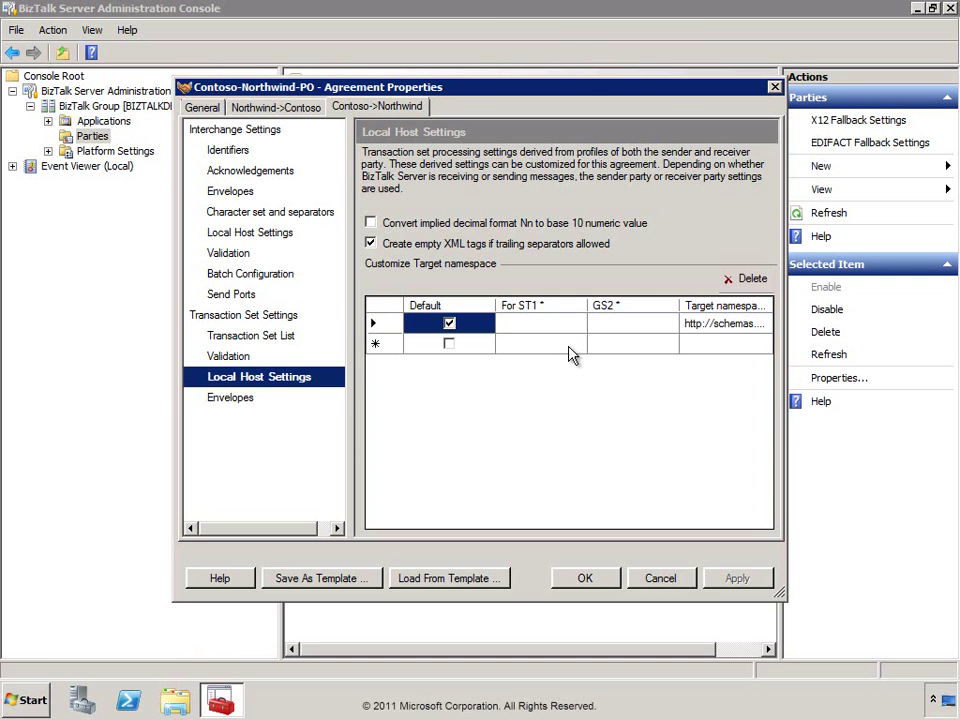
Add a custom target namespace row for transaction set 850-Purchase Order with the GS2 value CONTOSO.
click(579, 347)
click(579, 346)
click(578, 345)
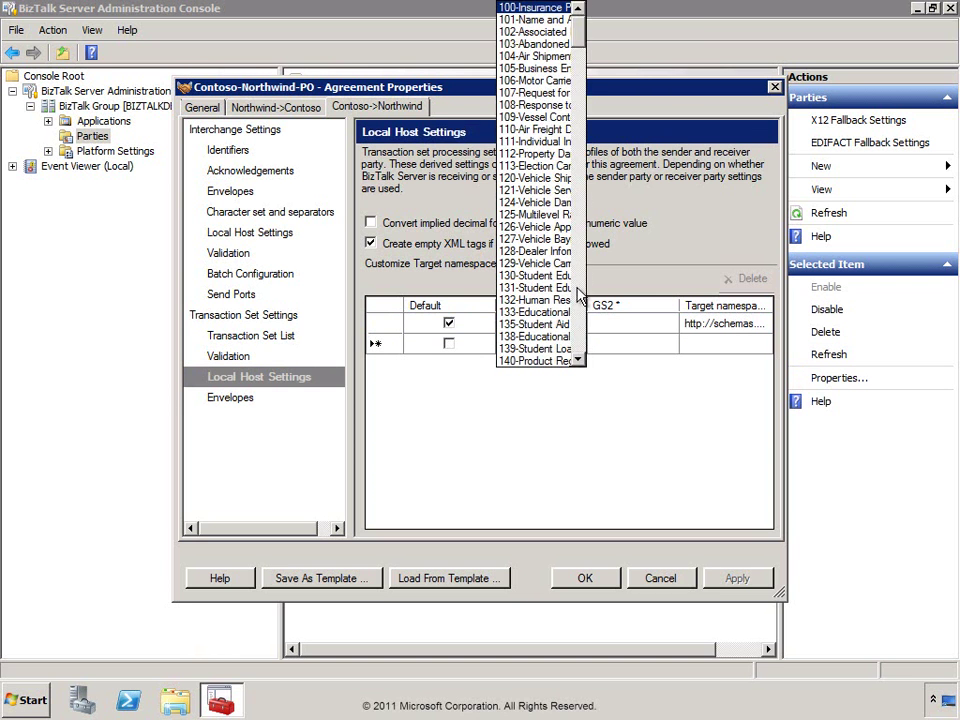
drag(578, 42, 584, 285)
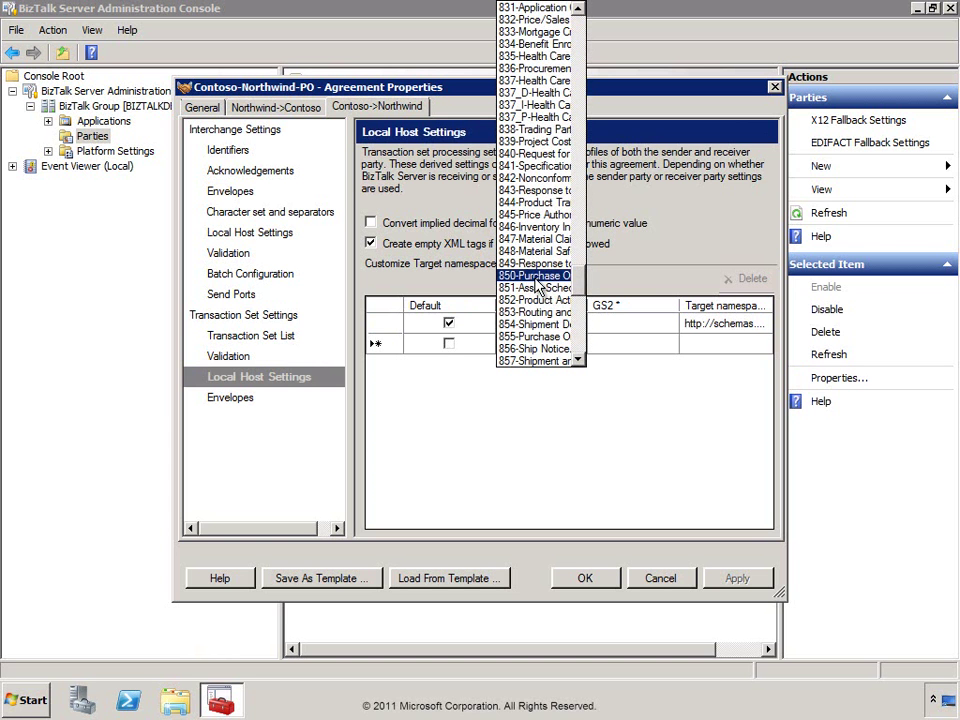
click(540, 282)
click(624, 346)
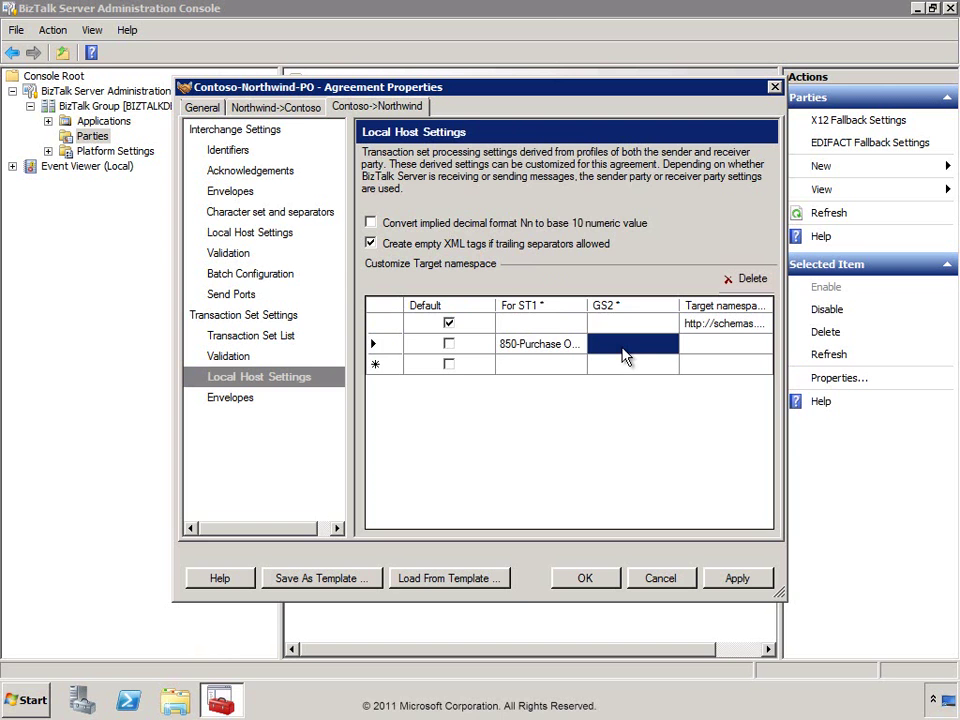
text(CONTOSO)
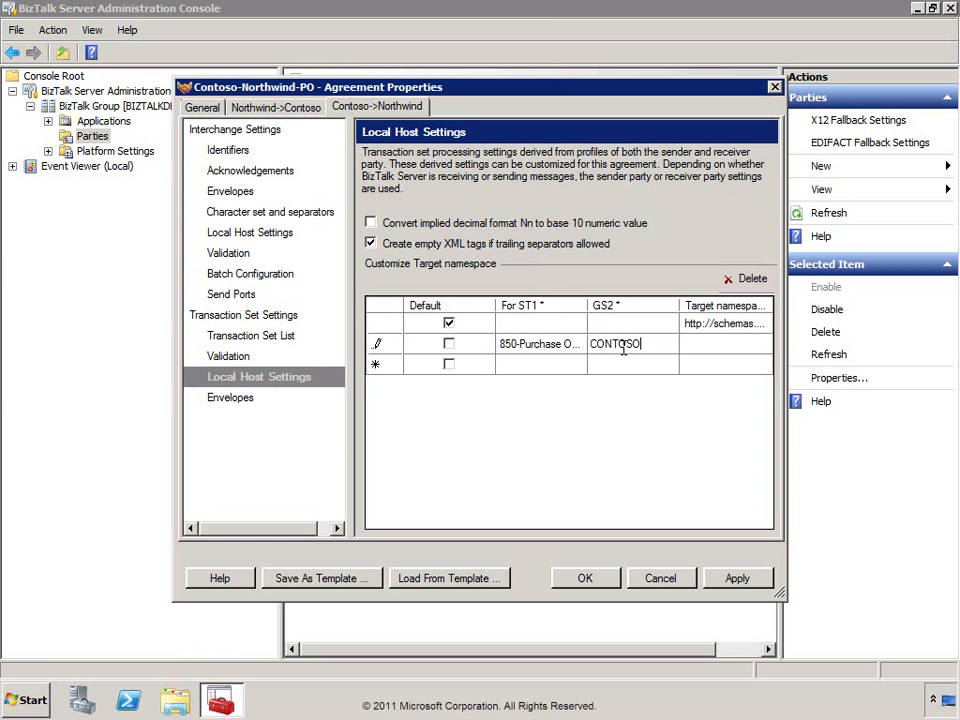
click(703, 349)
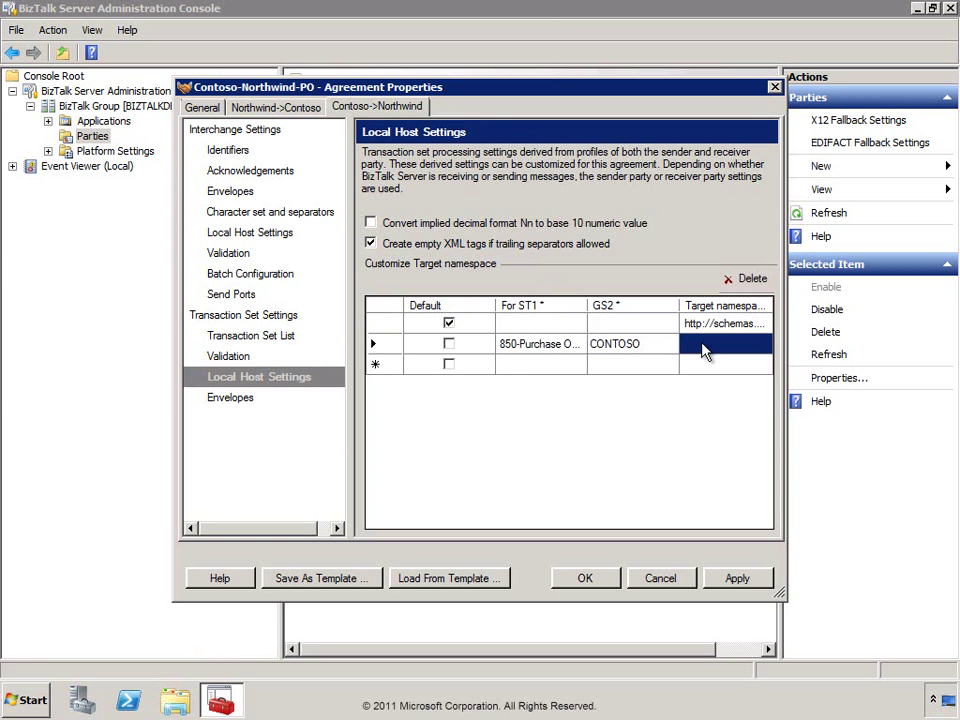
click(703, 345)
text(ht)
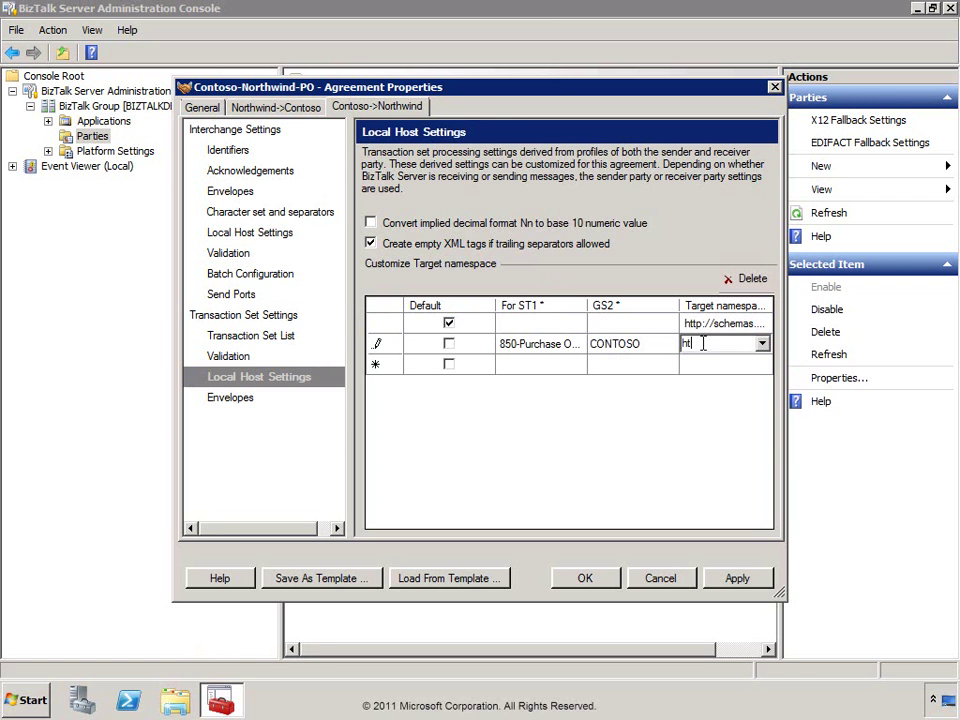
text(tp://schemas.microsoft.co)
text(m/)
text(BizTAlk/EDI)
text(/X12/)
click(660, 347)
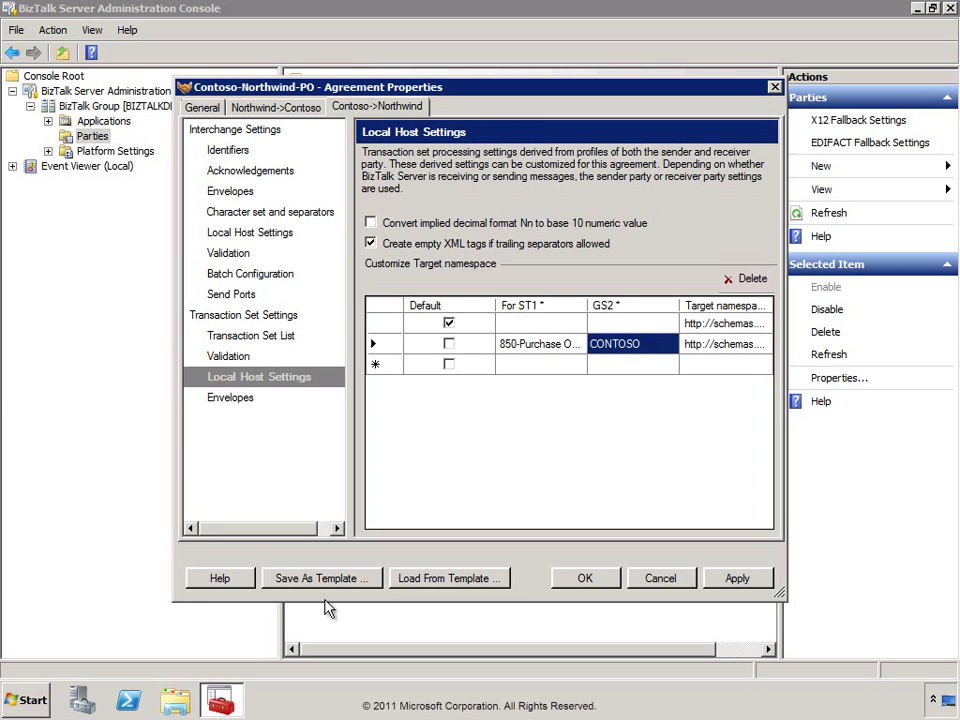
key(Tab)
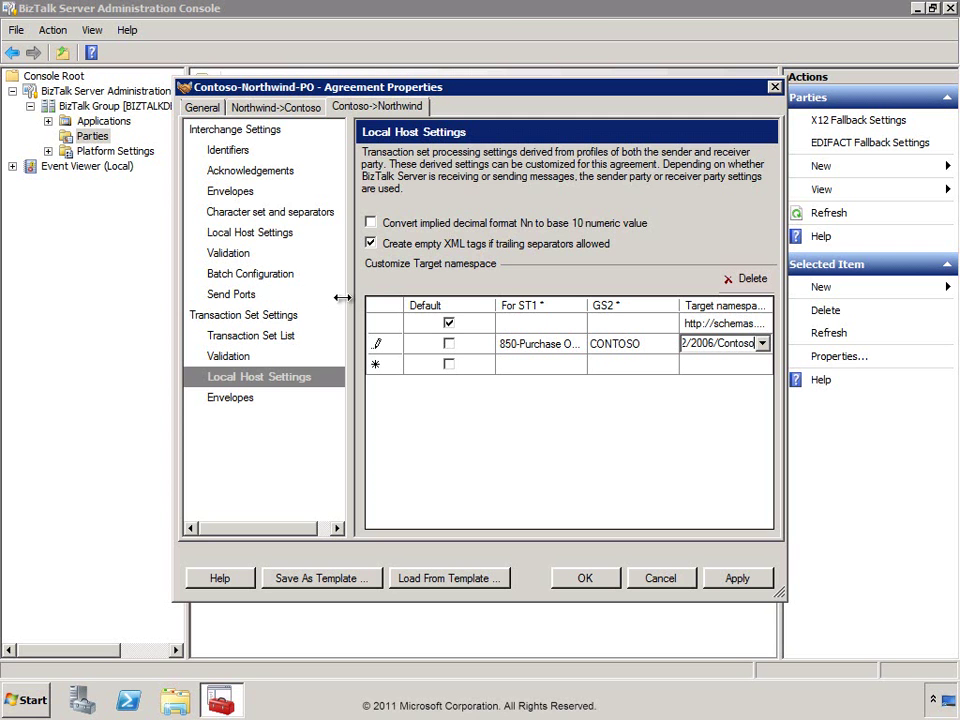
Try to apply the agreement with the sender value ISA6 left blank in the Contoso->Northwind identifiers.
click(229, 152)
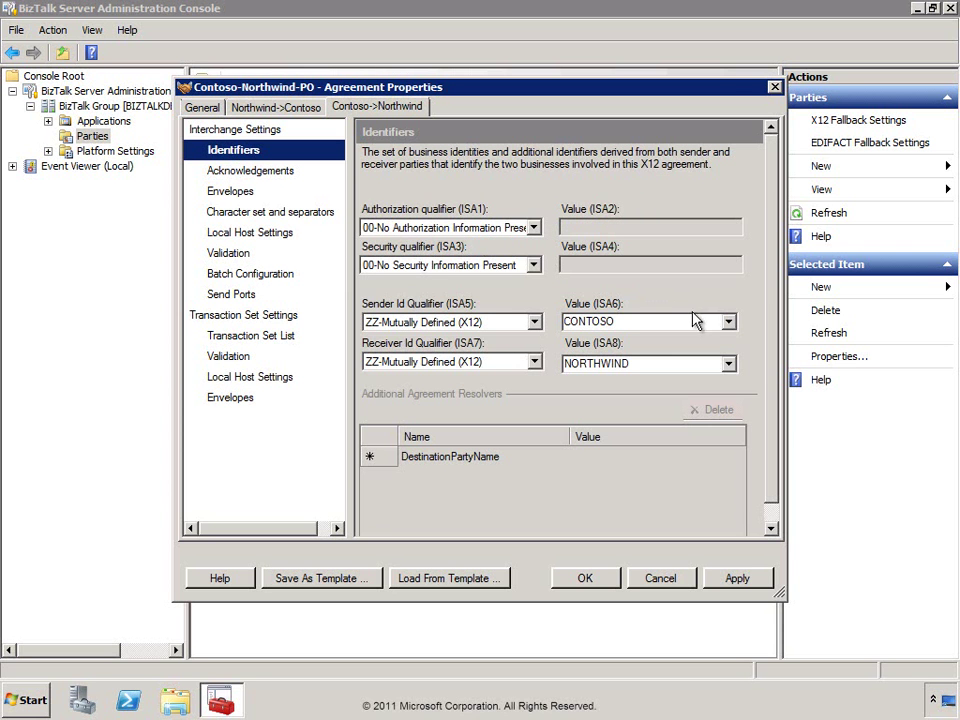
click(729, 321)
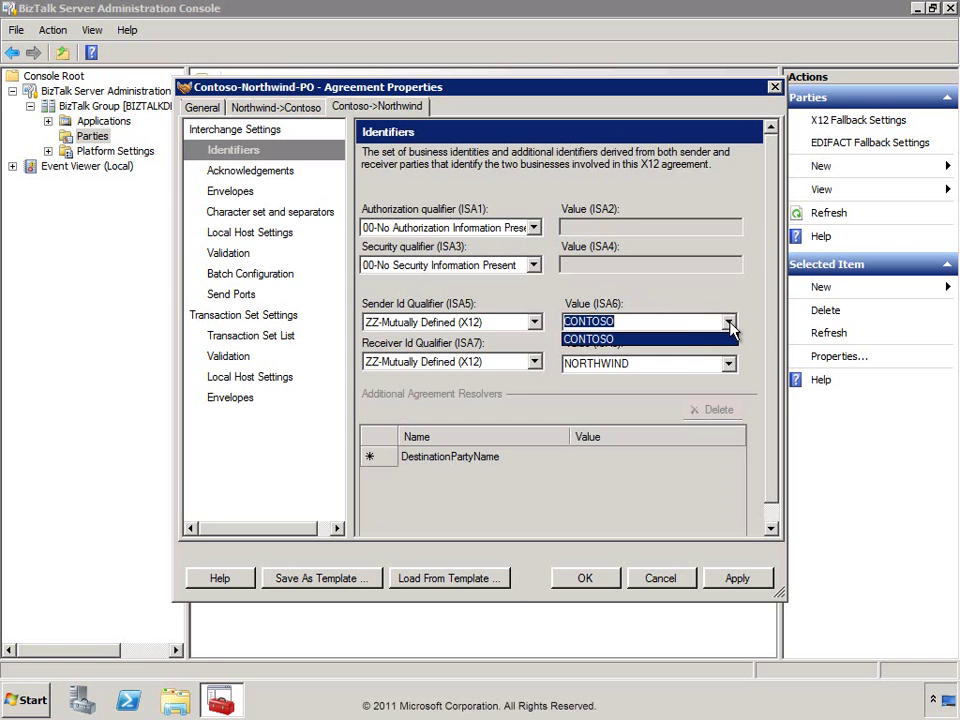
click(655, 321)
key(BackSpace)
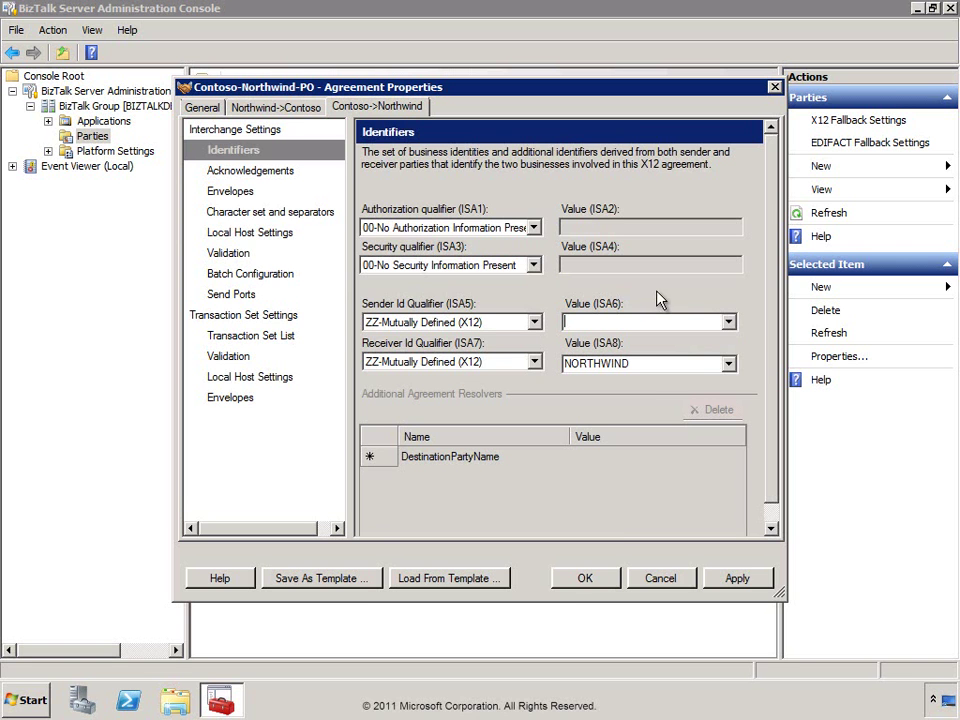
click(736, 578)
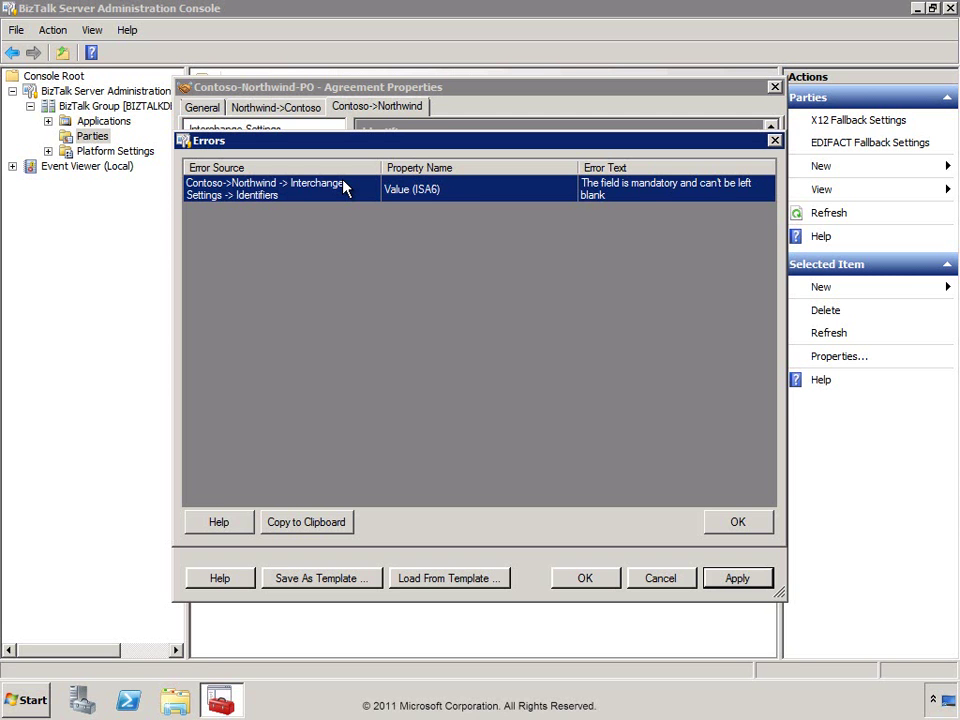
click(745, 524)
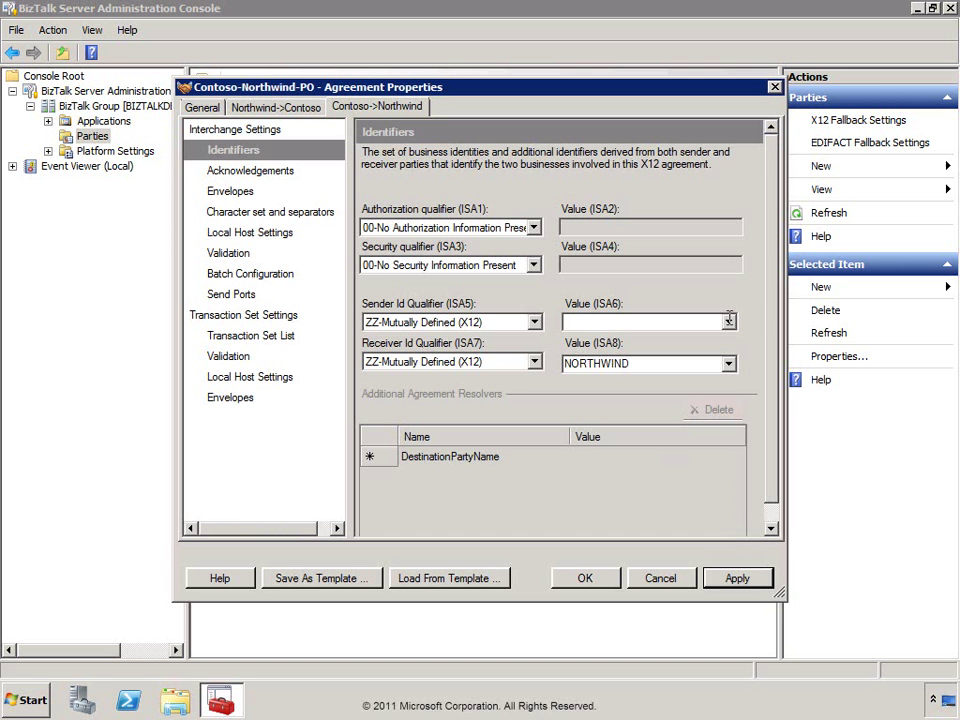
Set the sender value ISA6 to CONTOSO, apply the agreement settings and close the agreement properties.
click(729, 321)
click(589, 337)
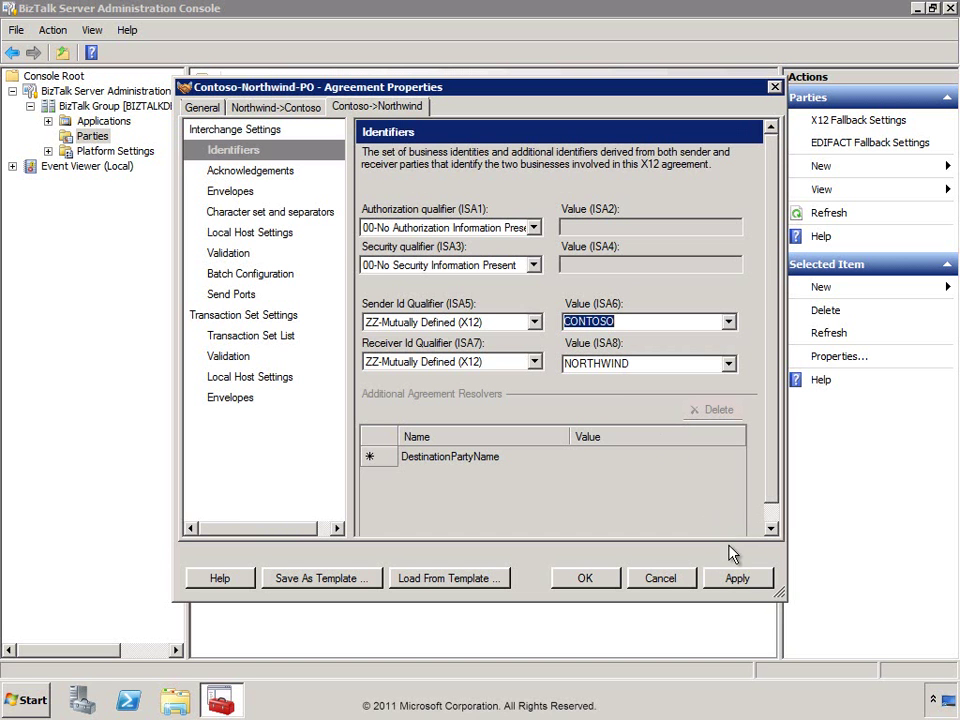
click(727, 578)
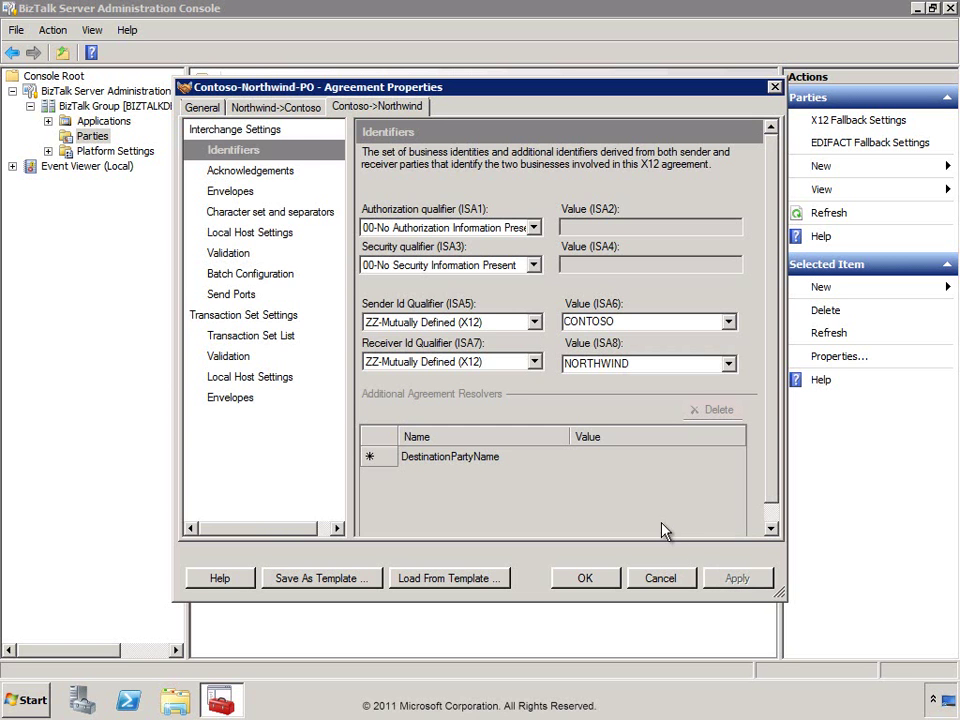
click(588, 580)
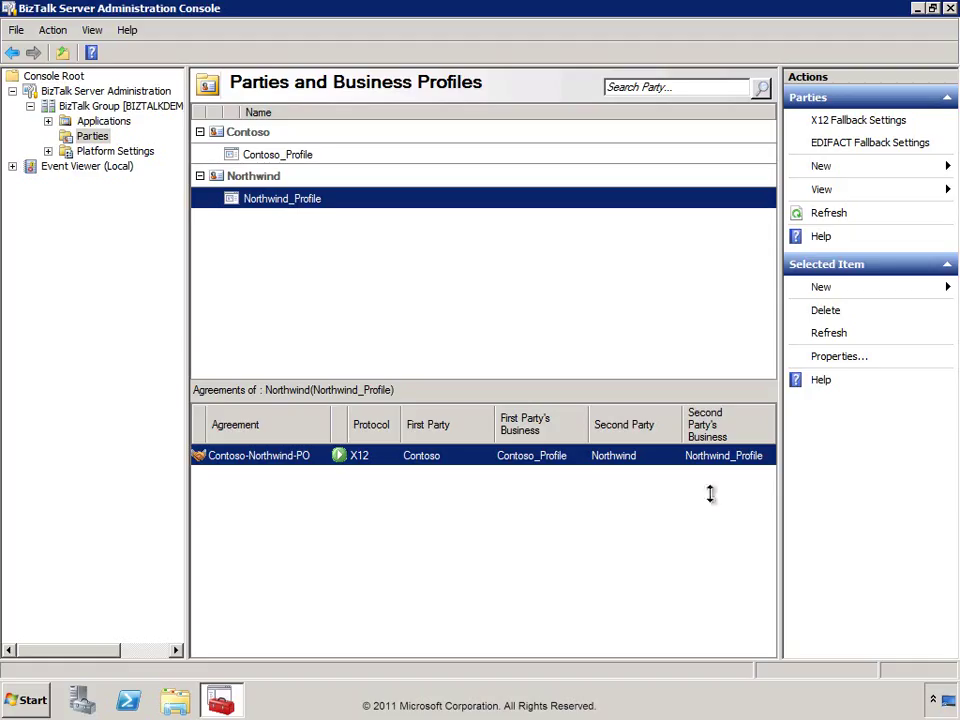
Review the agreements listed for Contoso_Profile and Northwind_Profile and the options for creating new items under the Northwind party.
click(243, 157)
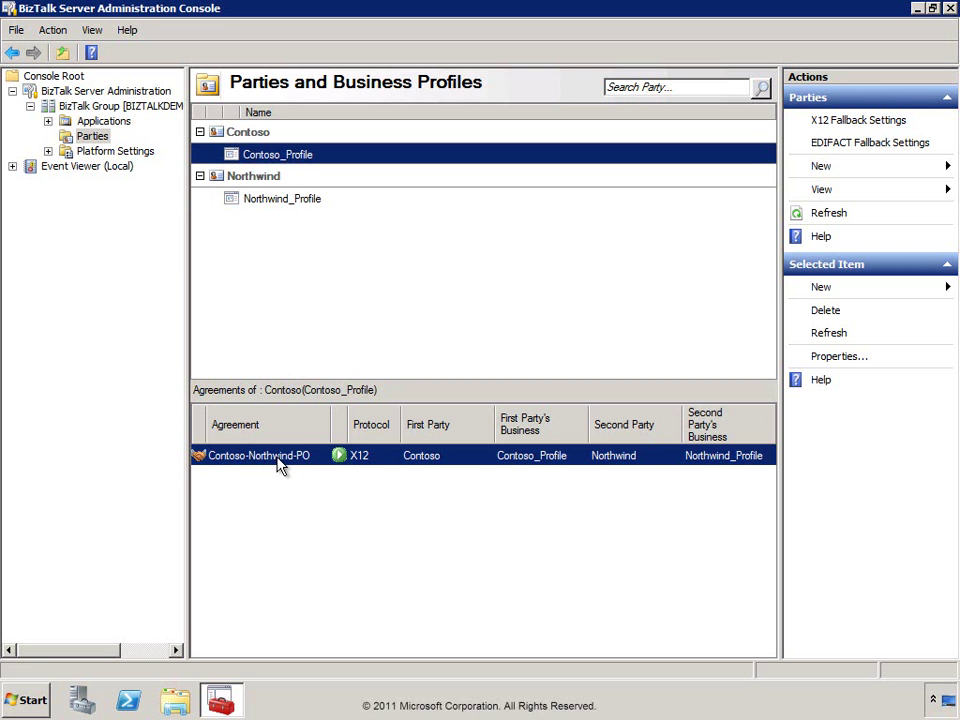
click(273, 204)
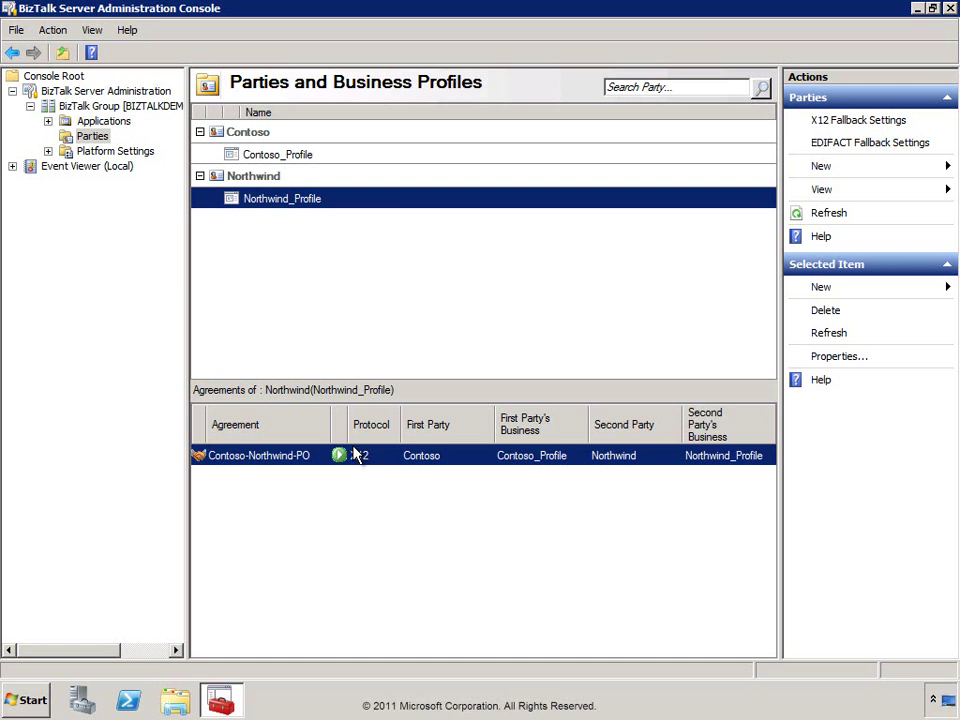
right_click(251, 186)
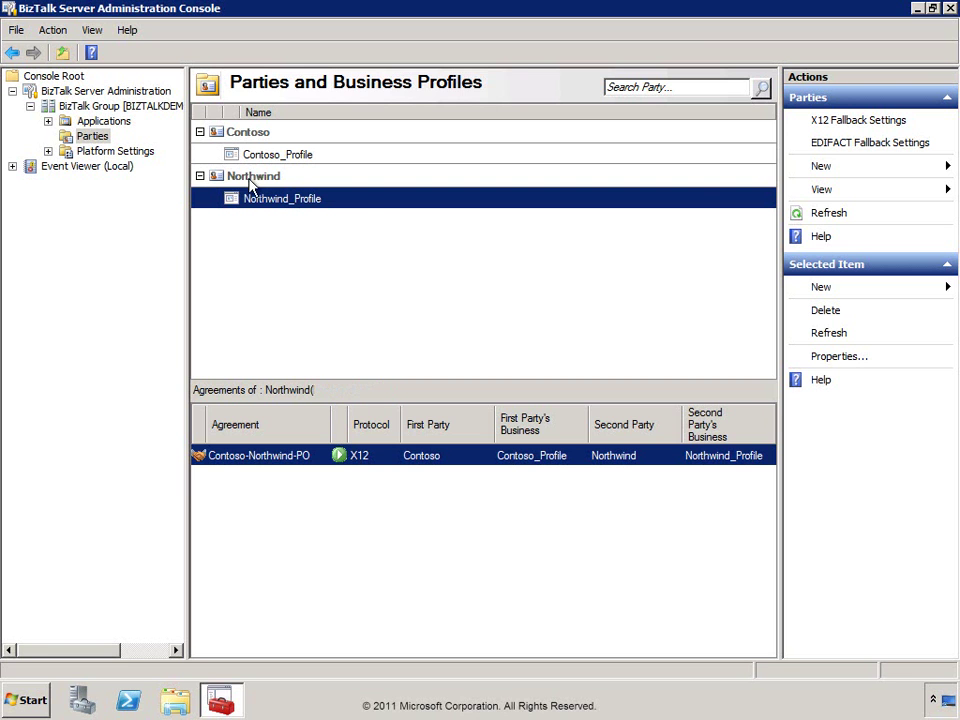
mouse_move(315, 190)
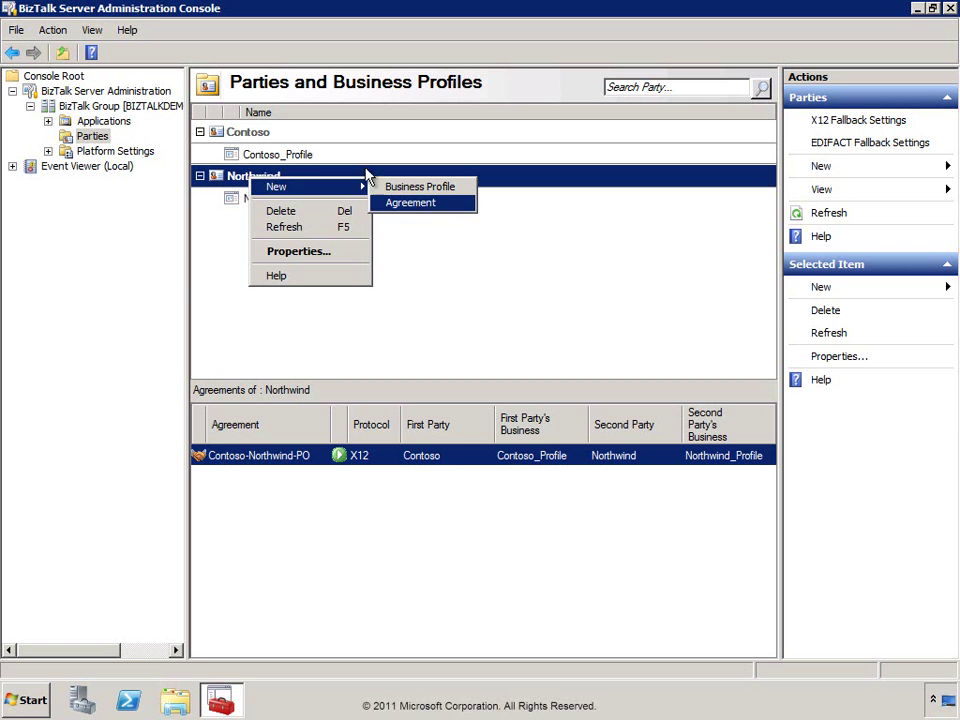
click(221, 243)
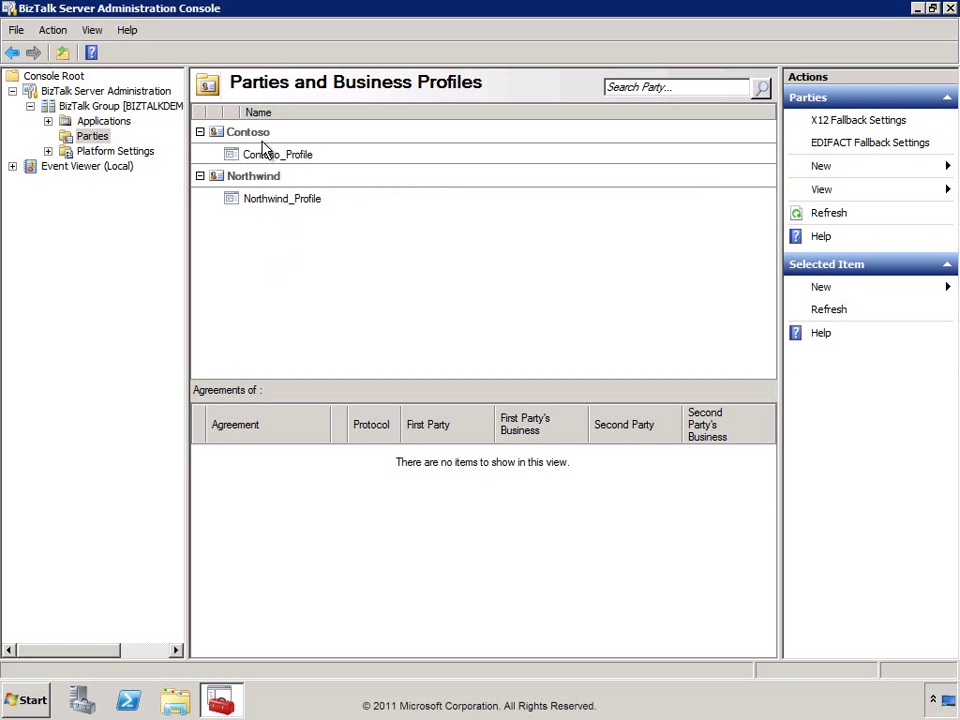
click(264, 155)
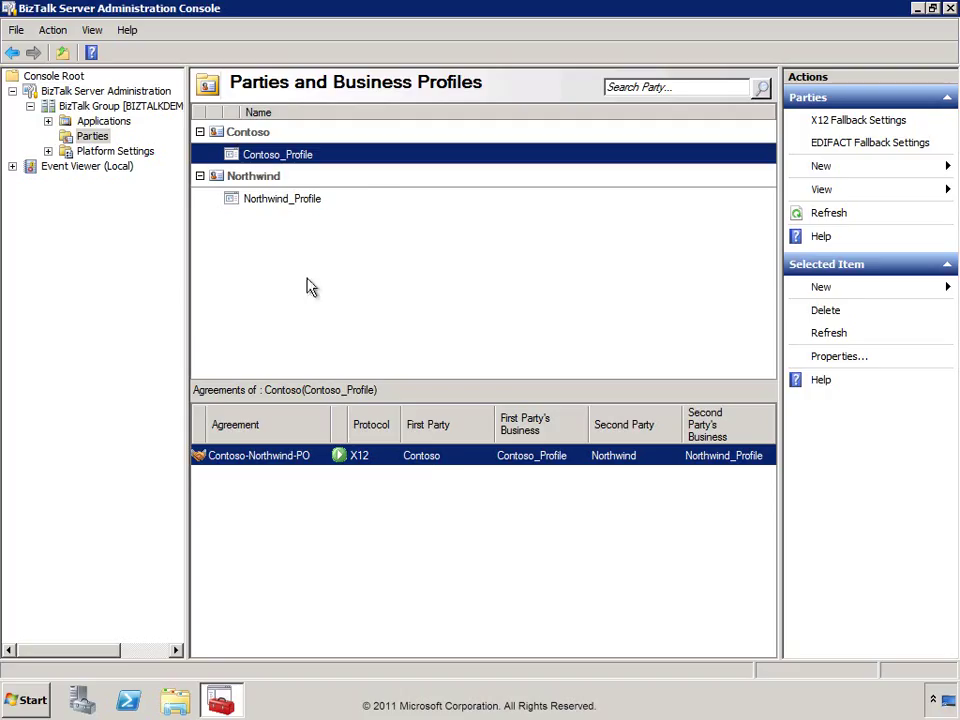
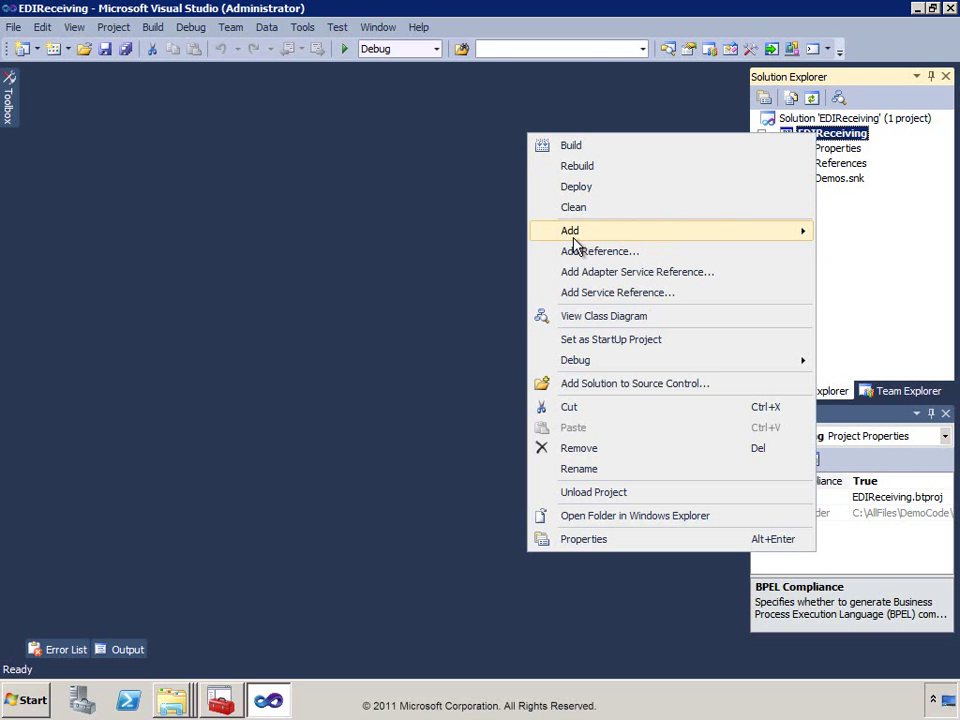
Add the existing schema X12_00401_850.xsd from the Module18 folder to the EDIReceiving project in Visual Studio.
click(336, 253)
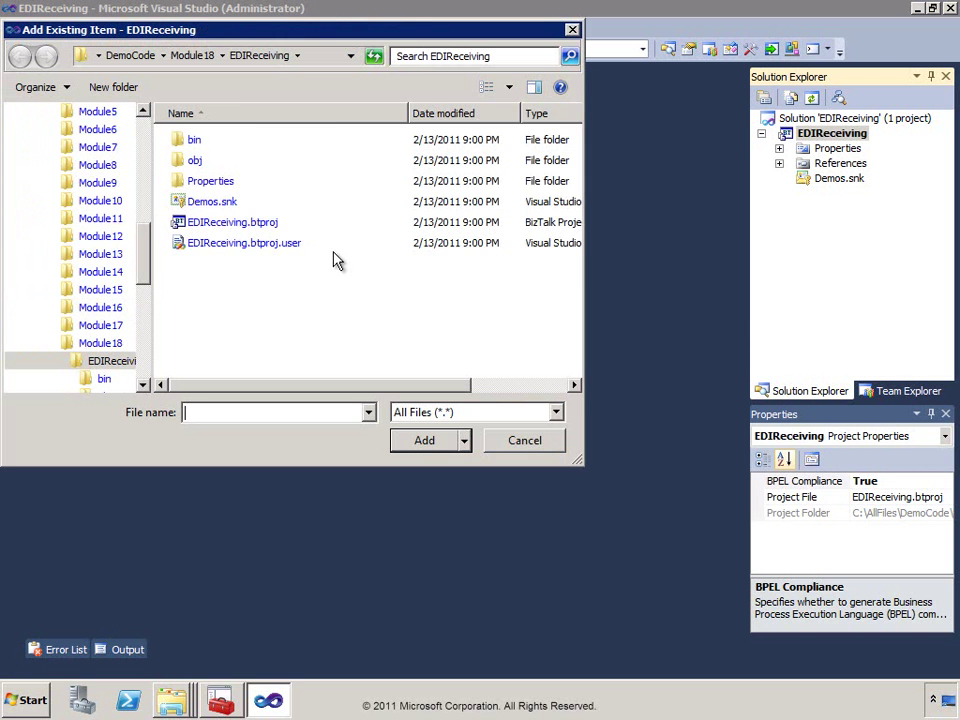
click(205, 56)
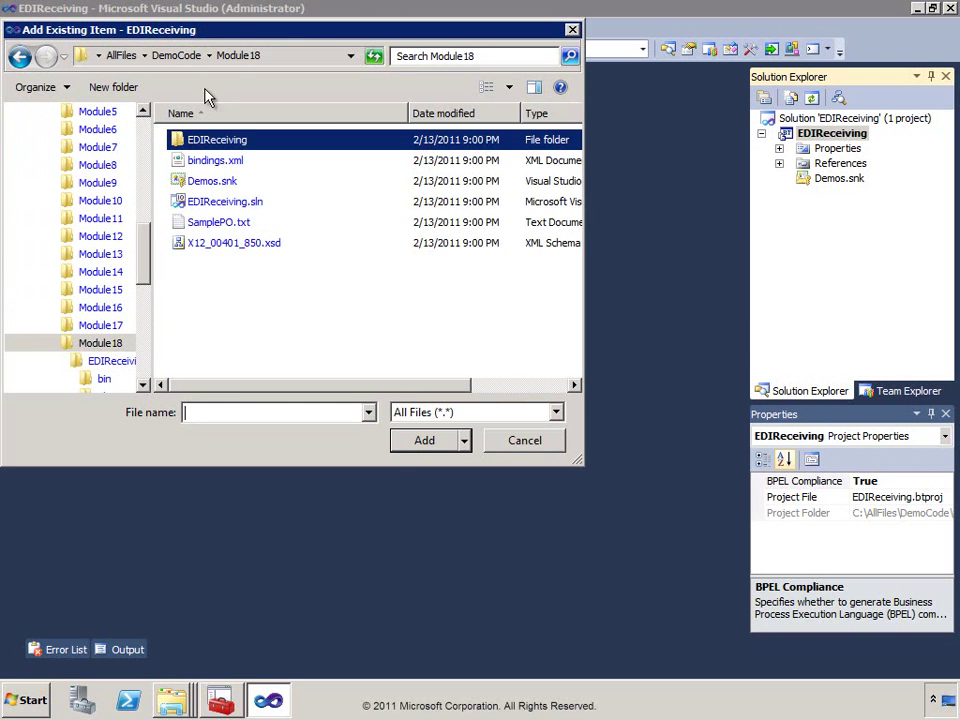
click(220, 245)
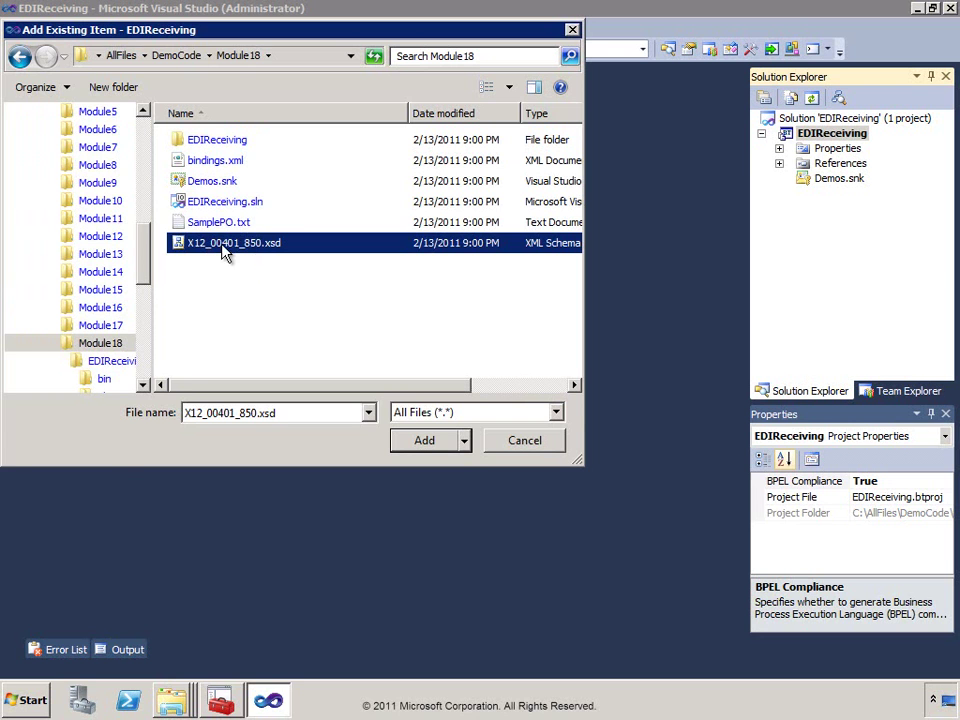
click(441, 443)
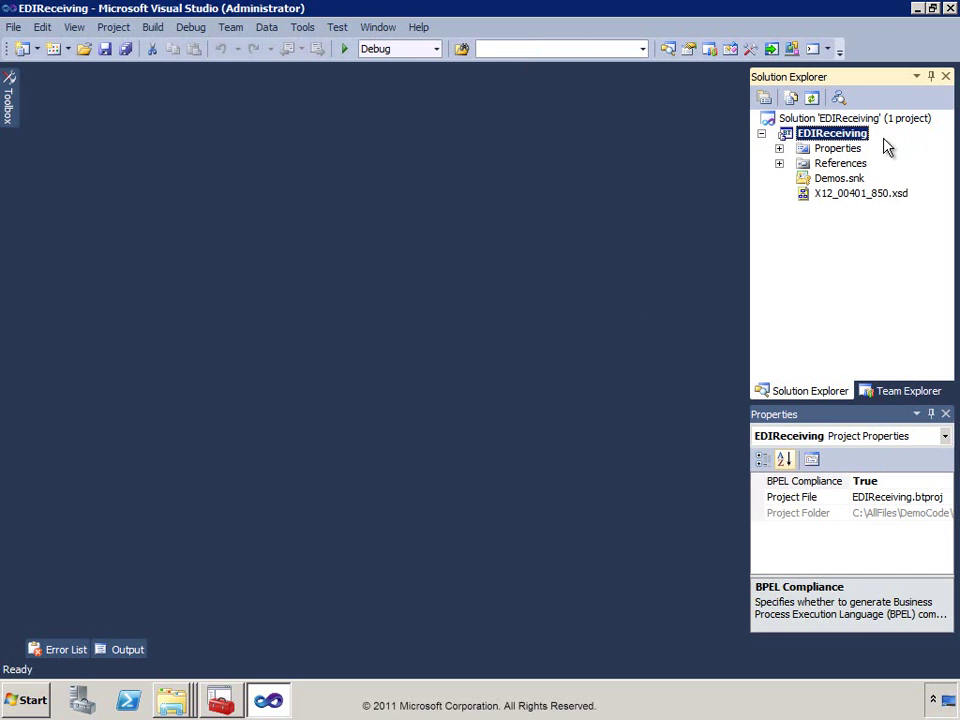
Check the file size of X12_00401_850.xsd in the Module18 folder in Windows Explorer and return to Visual Studio.
click(814, 196)
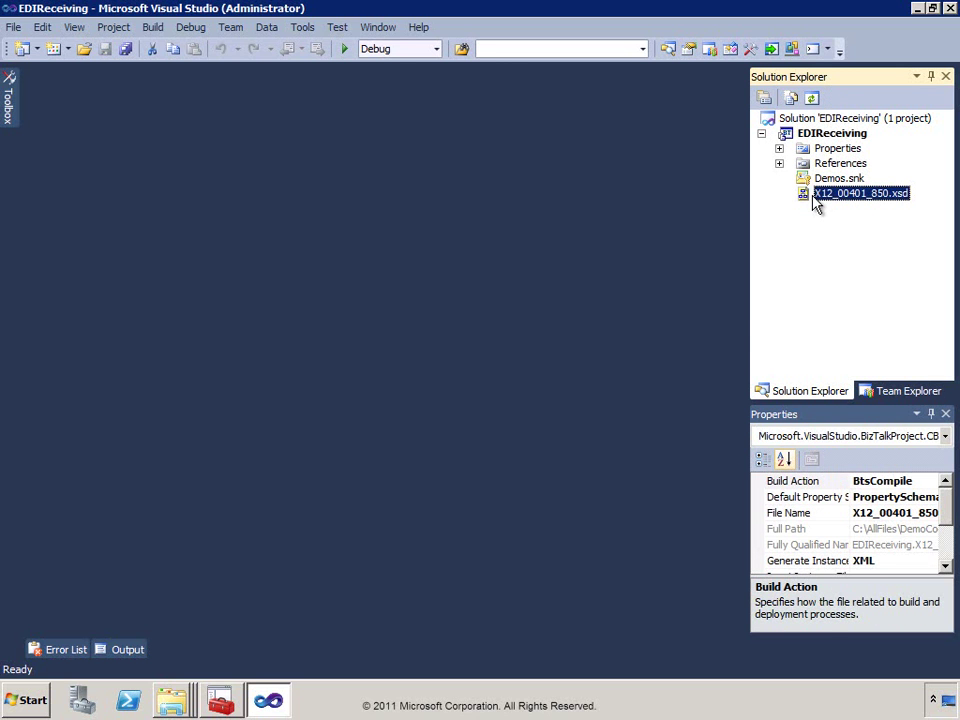
click(172, 700)
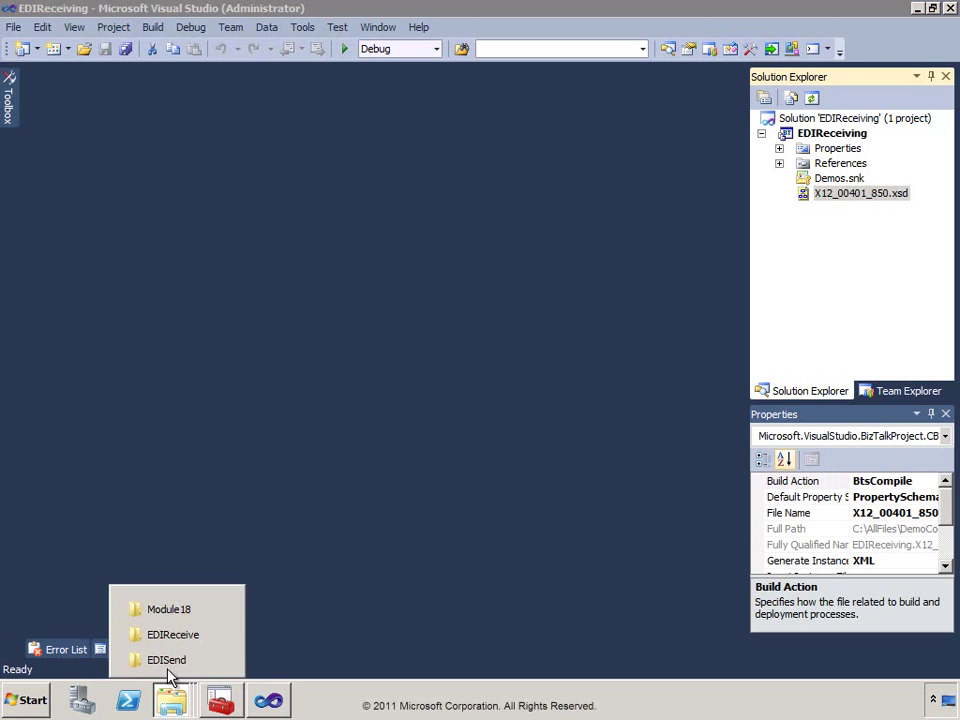
click(185, 610)
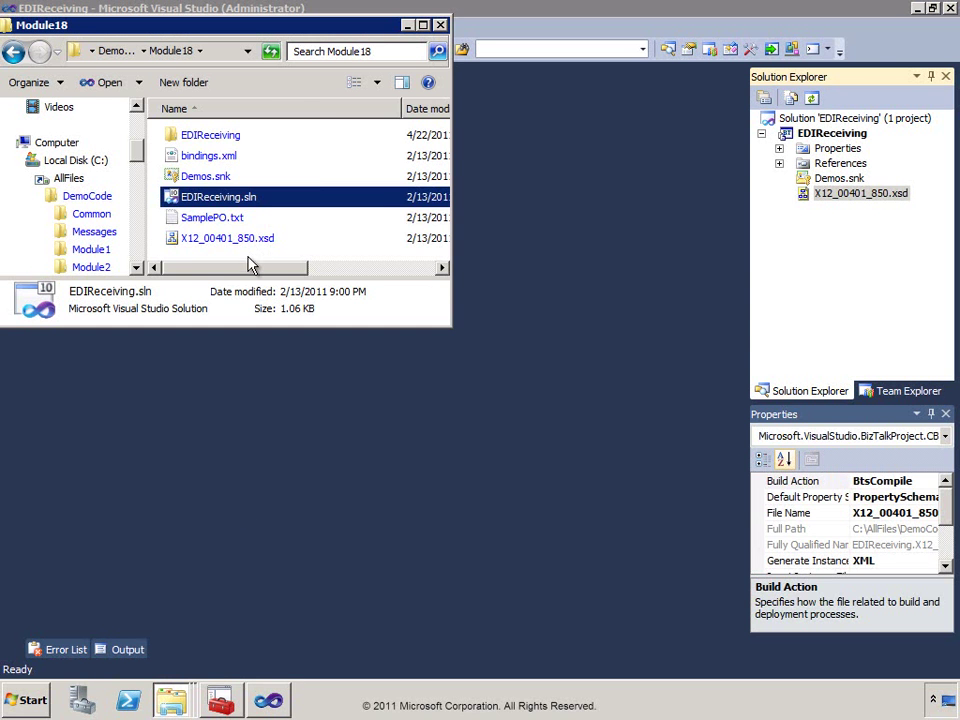
drag(250, 270, 411, 221)
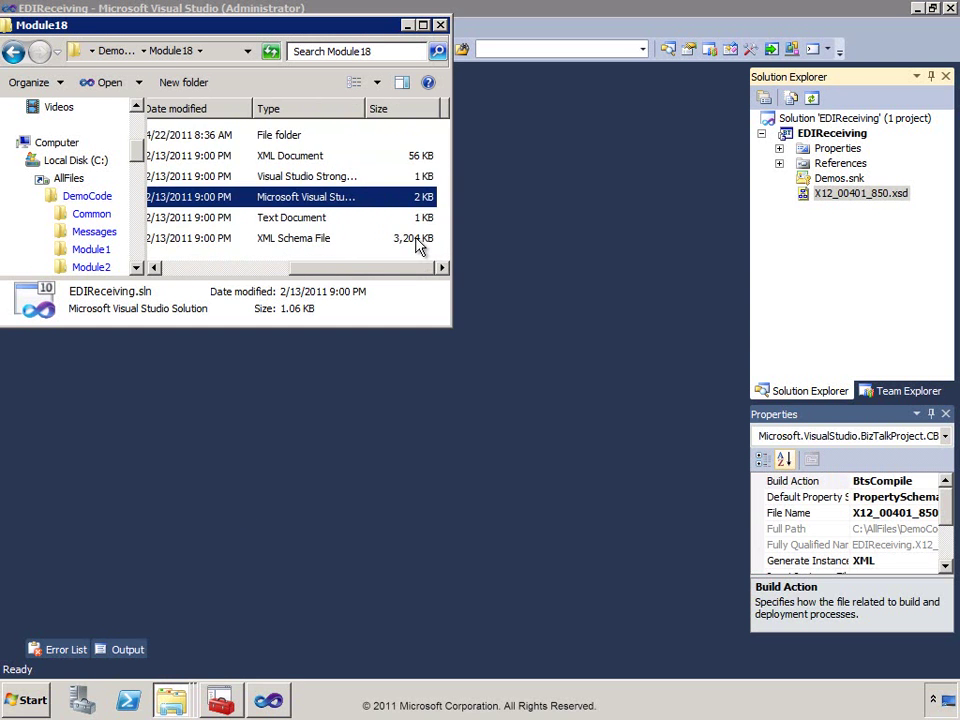
click(367, 243)
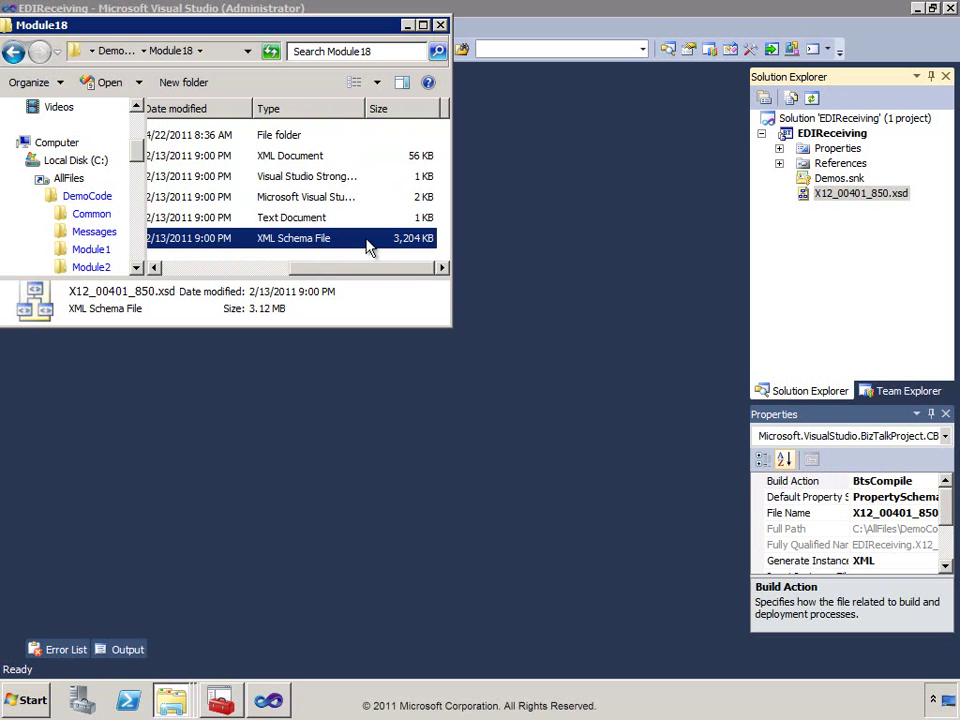
drag(361, 271, 263, 269)
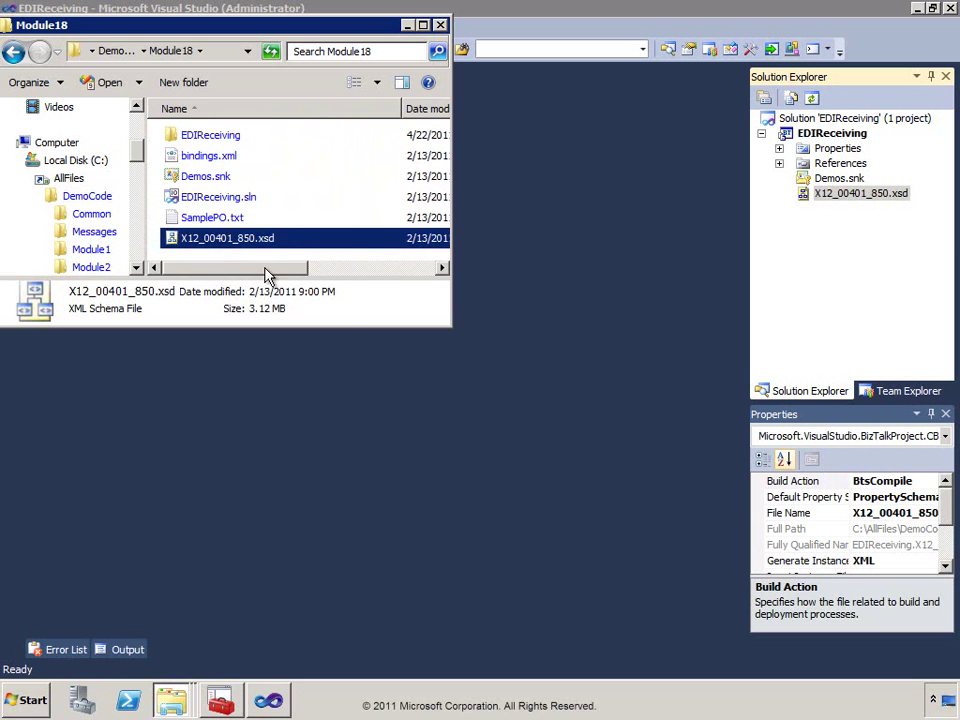
click(711, 21)
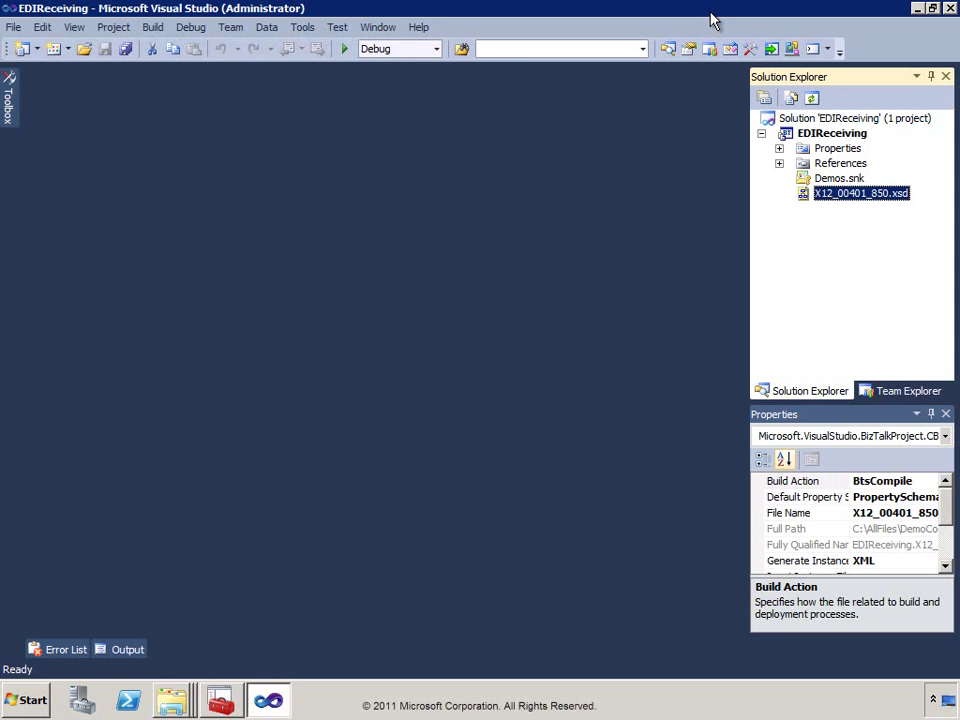
Open the X12_00401_850.xsd schema and examine the segments and loops under its root node.
double_click(810, 195)
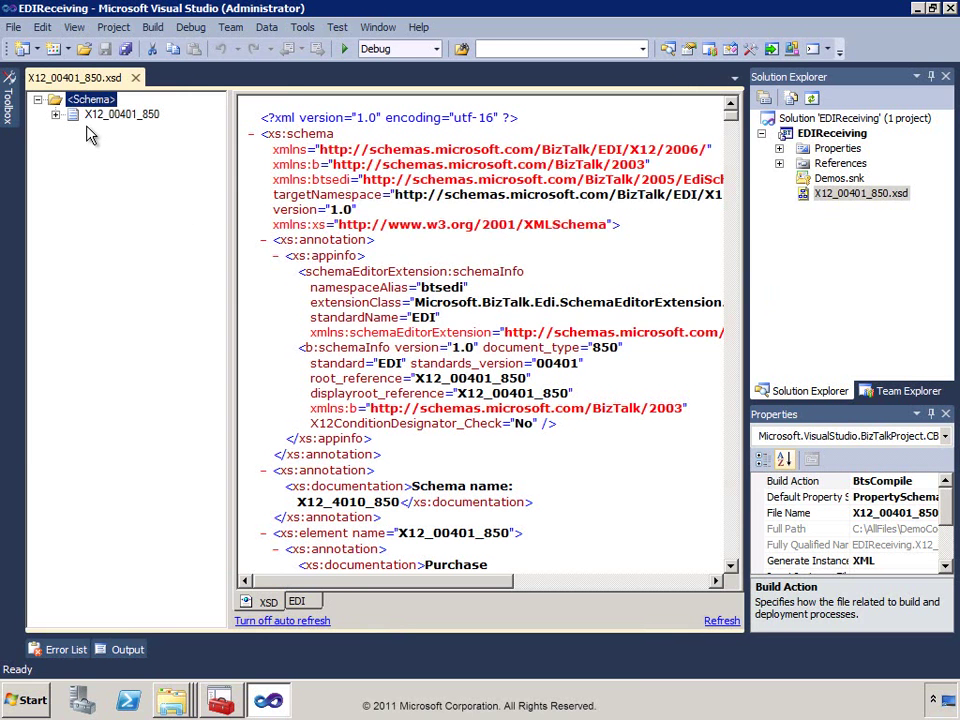
click(55, 114)
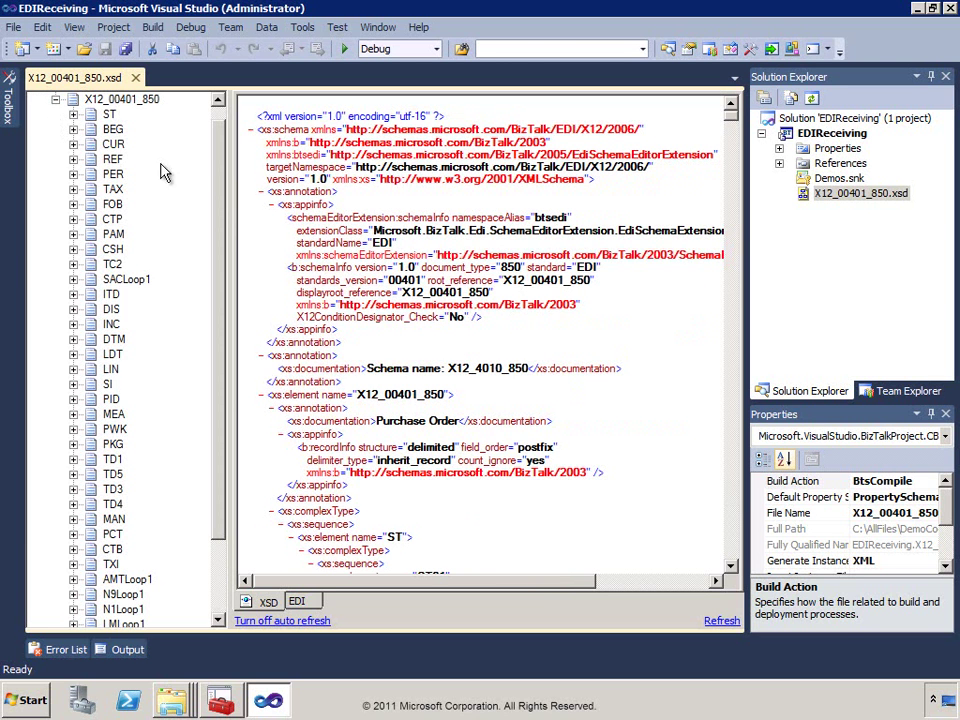
scroll(207, 203, down, 1)
scroll(207, 203, down, 1)
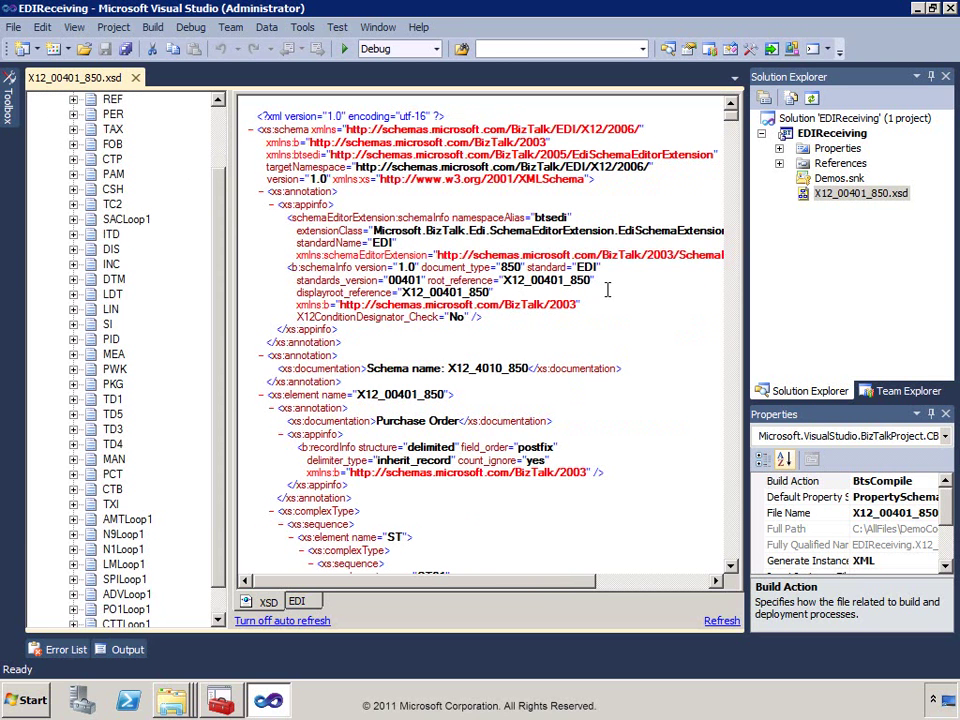
Enlarge the property list of the schema node and examine its settings, including Schema Editor Extensions.
click(604, 333)
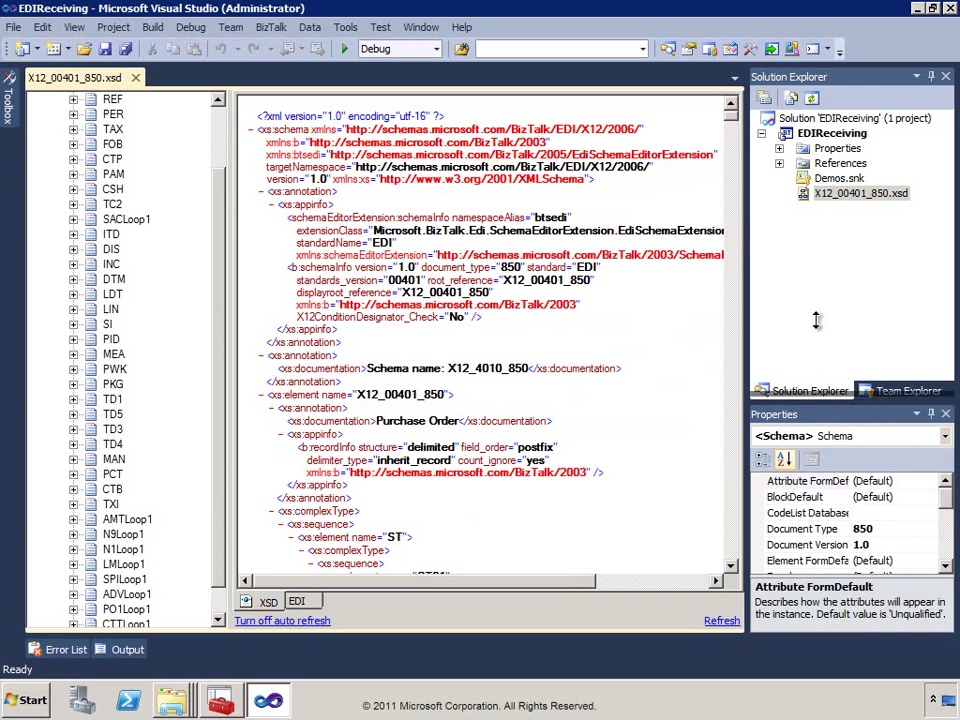
drag(803, 400, 803, 292)
scroll(222, 120, up, 2)
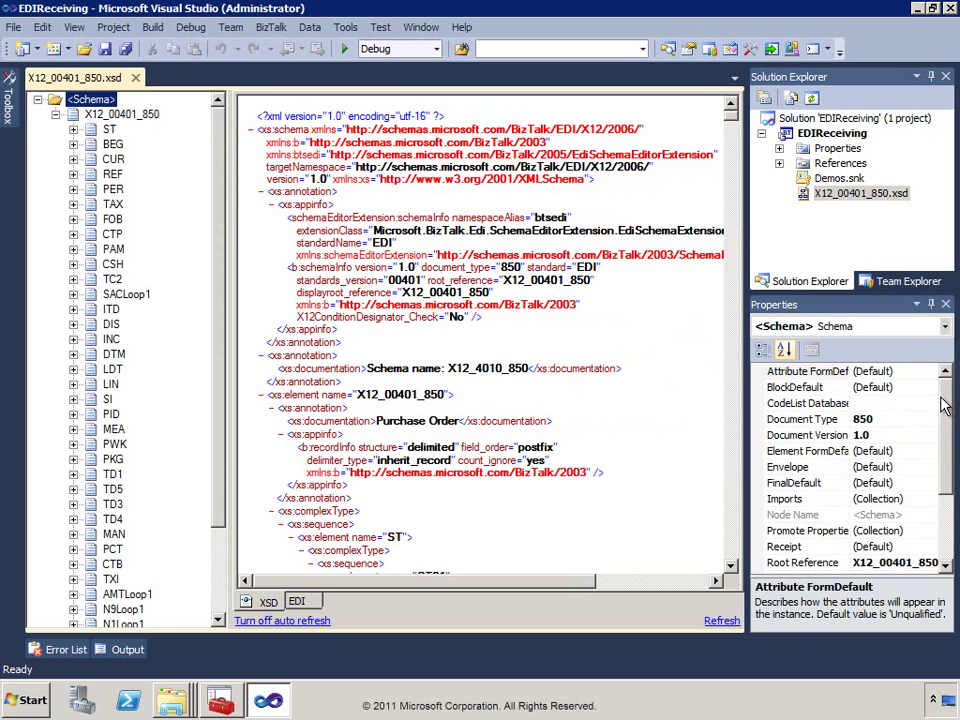
drag(940, 405, 930, 470)
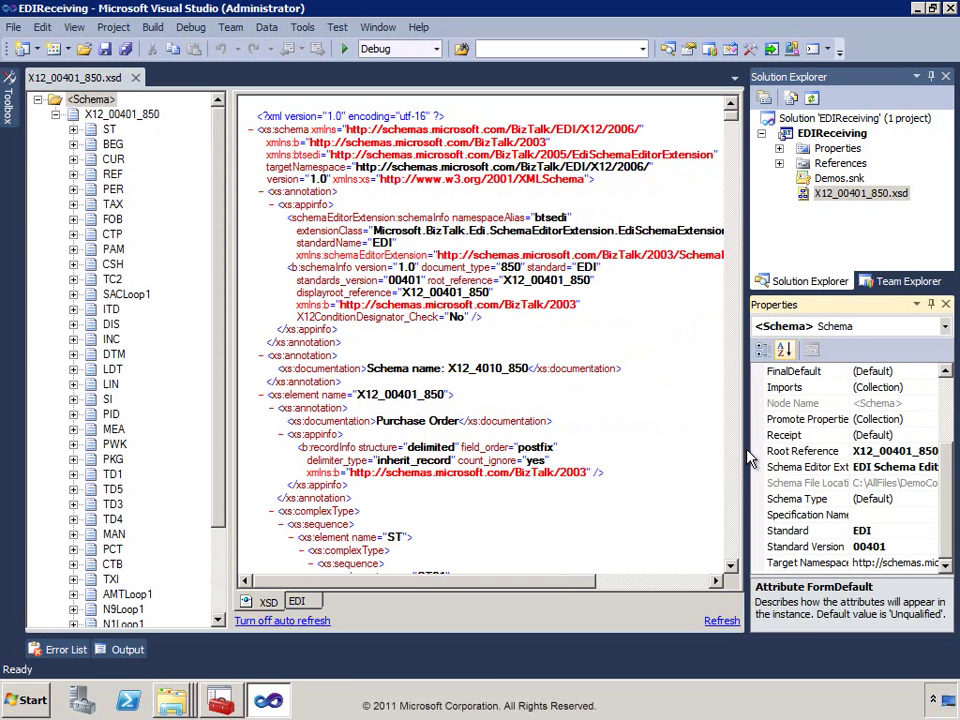
click(748, 458)
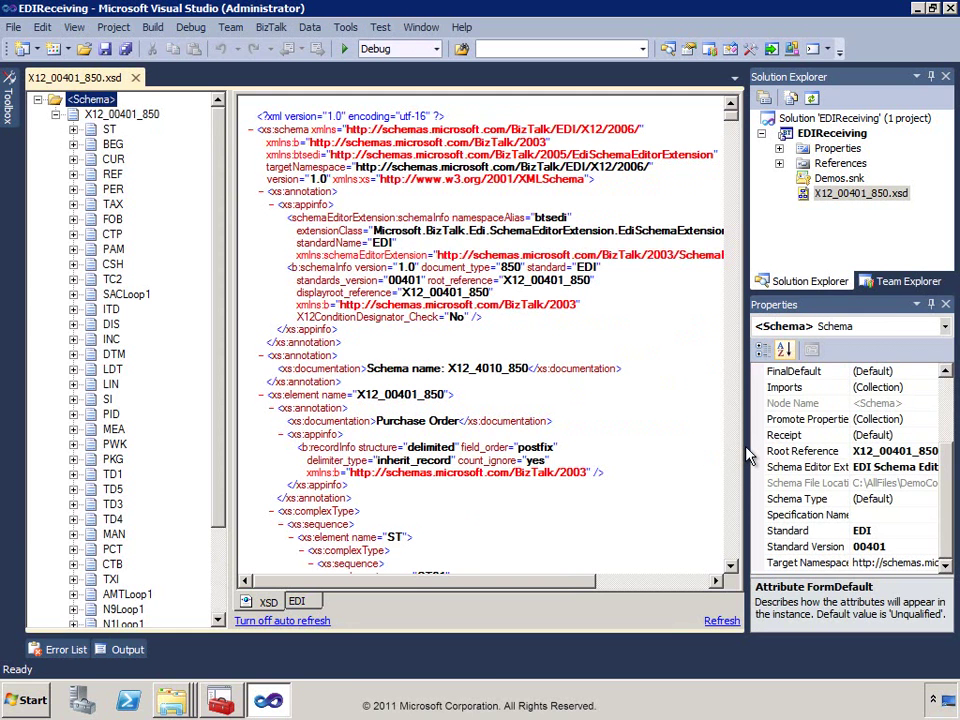
drag(748, 458, 632, 448)
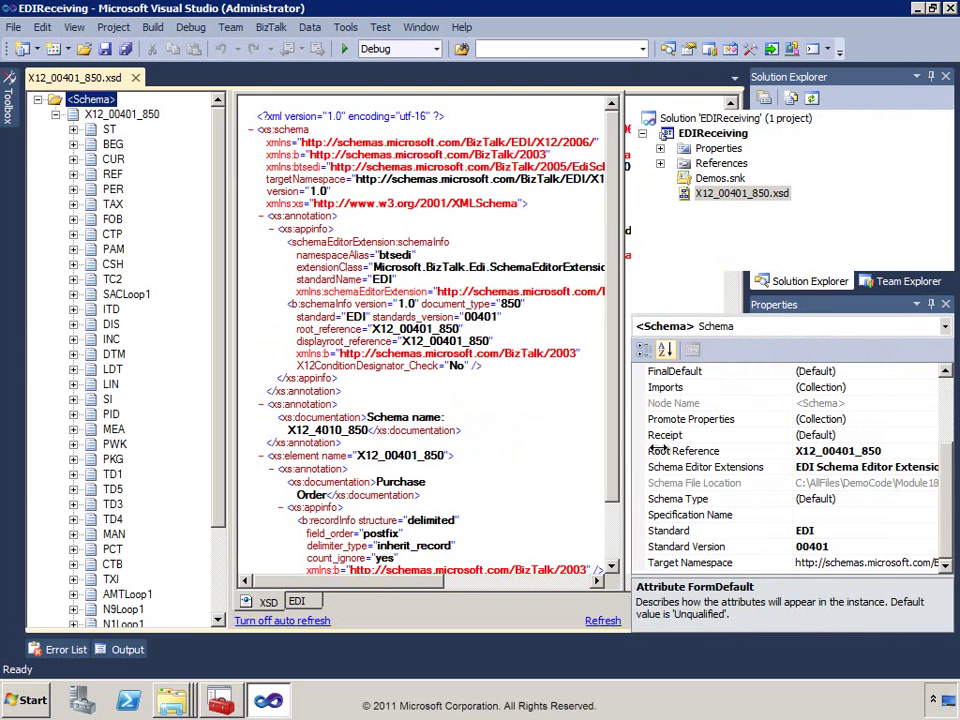
click(666, 467)
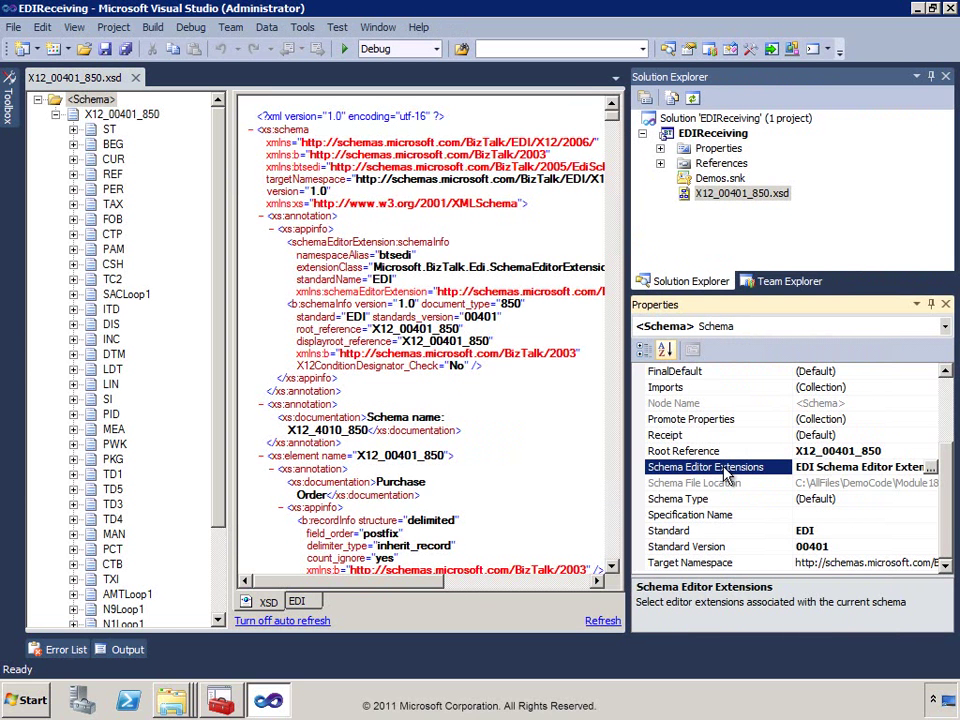
Examine the available schema editor extensions for the schema node, widening the name column, and close the list without changes.
click(876, 467)
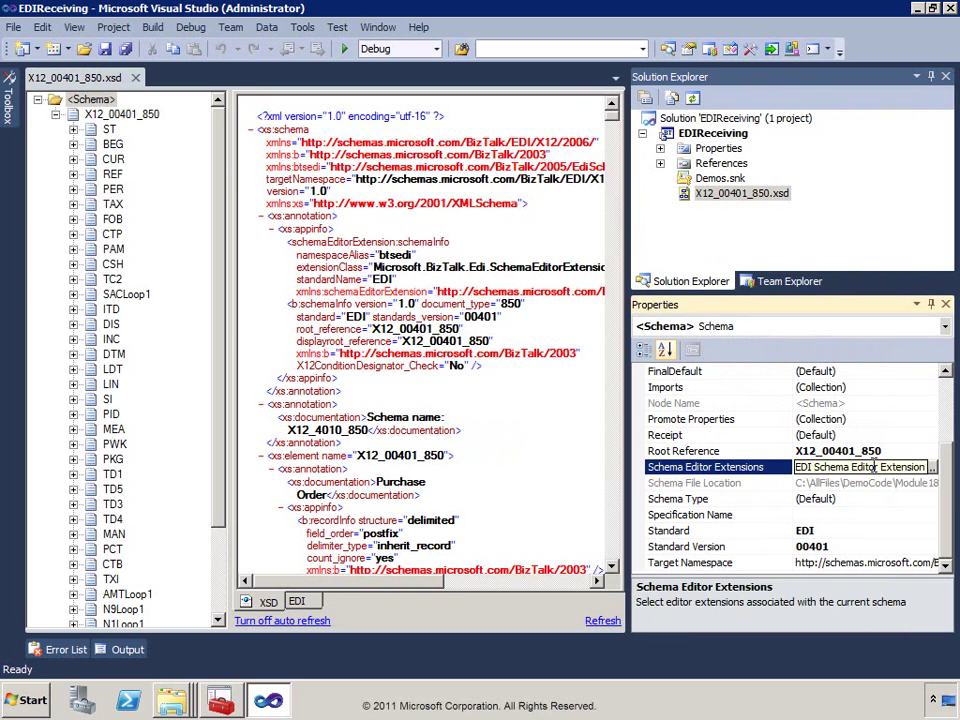
click(932, 467)
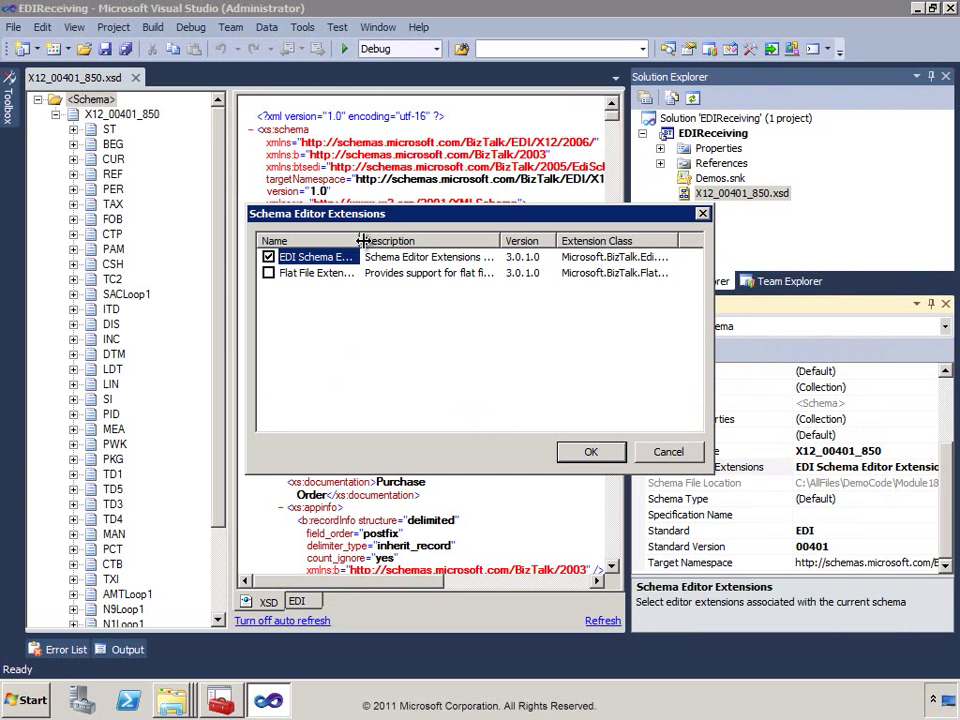
drag(361, 241, 428, 243)
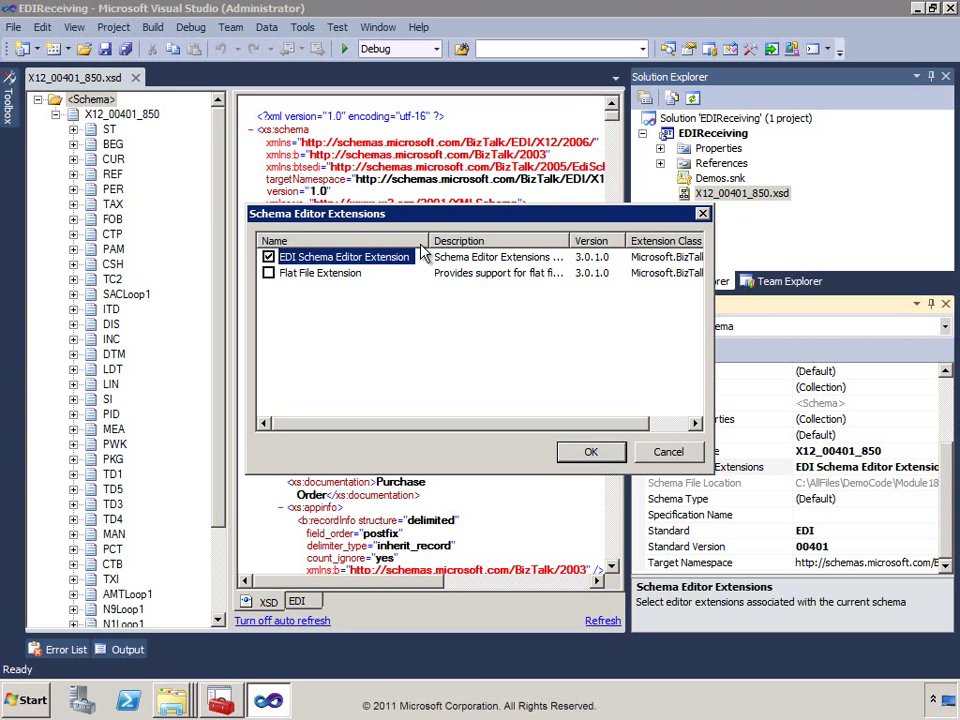
click(668, 452)
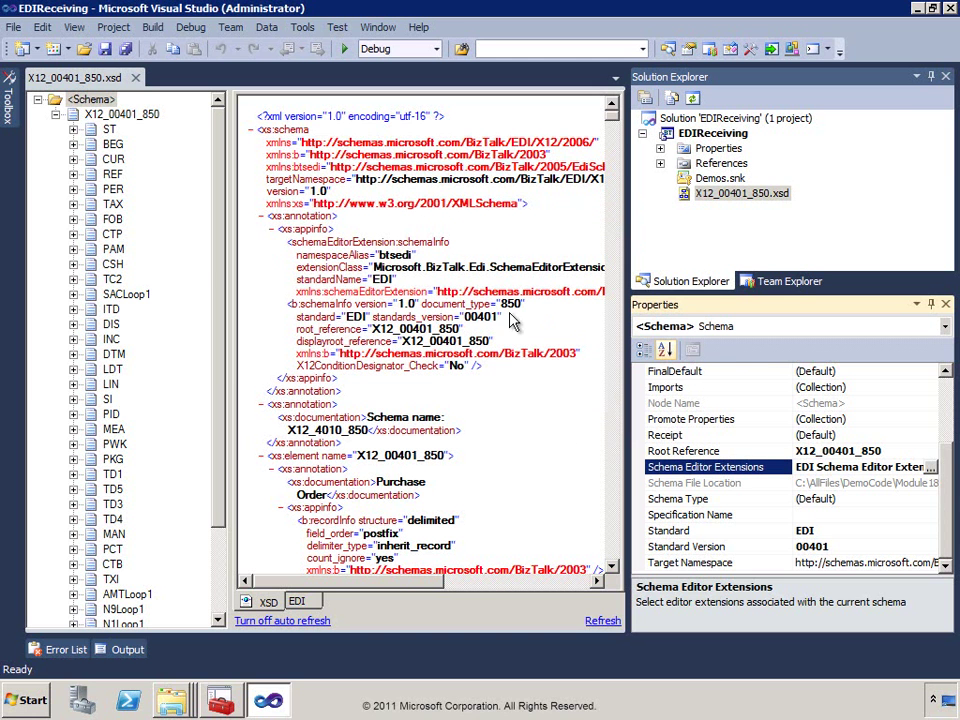
Examine the schema editor extension attributes and the schema name documentation annotation in the XSD source.
drag(297, 254, 432, 283)
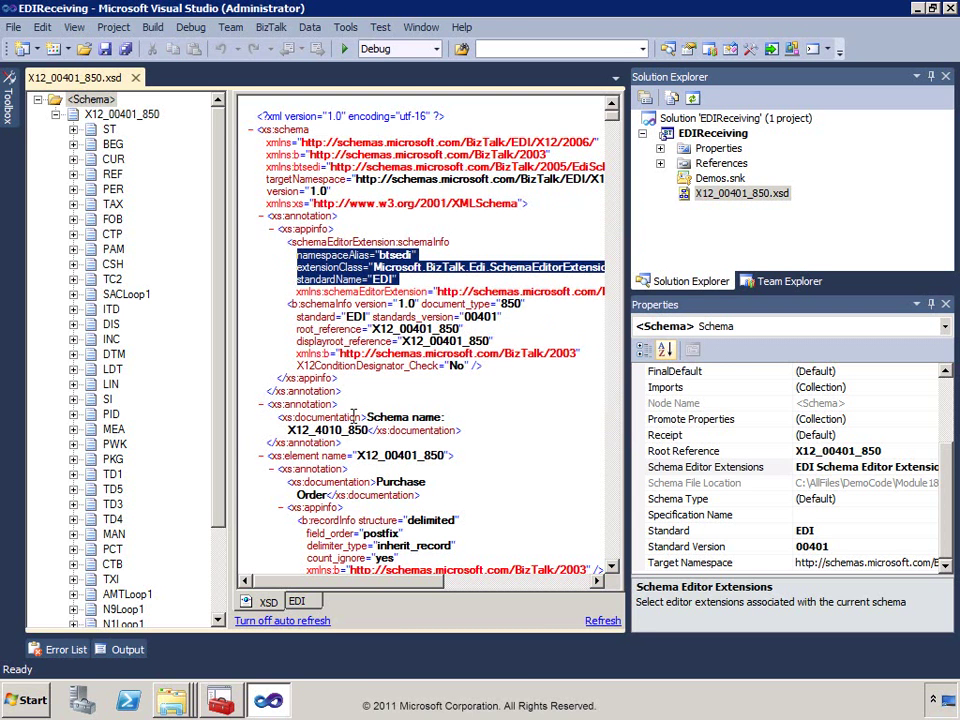
click(275, 418)
drag(275, 418, 490, 446)
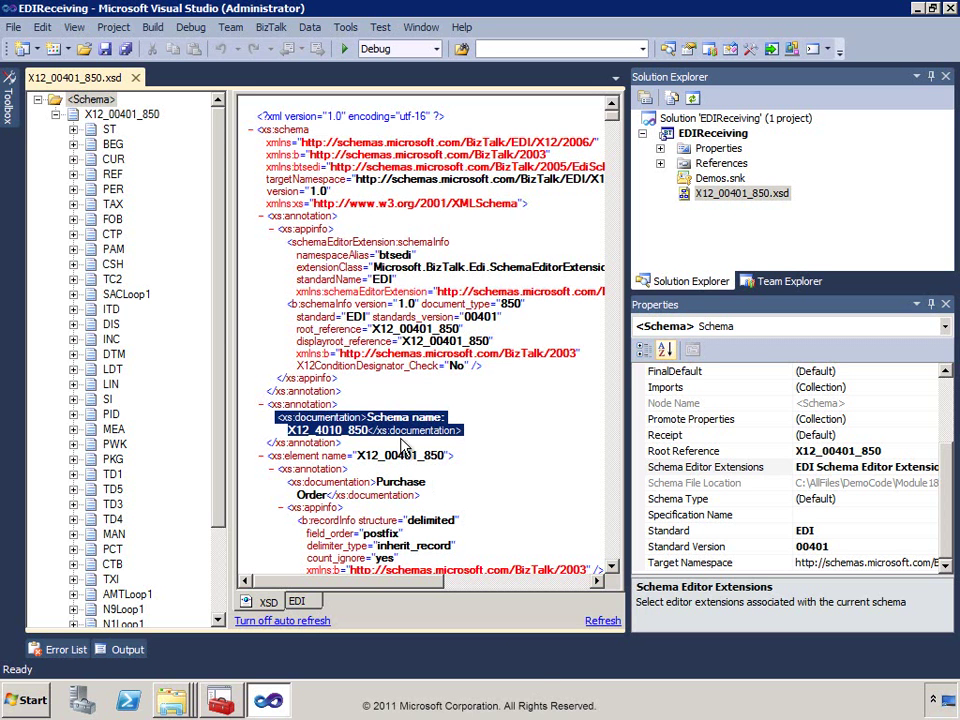
Show the EDI view of the schema with more room and examine its occurrence, length and loop columns down to the CUR01 row in SACLoop1.
click(298, 602)
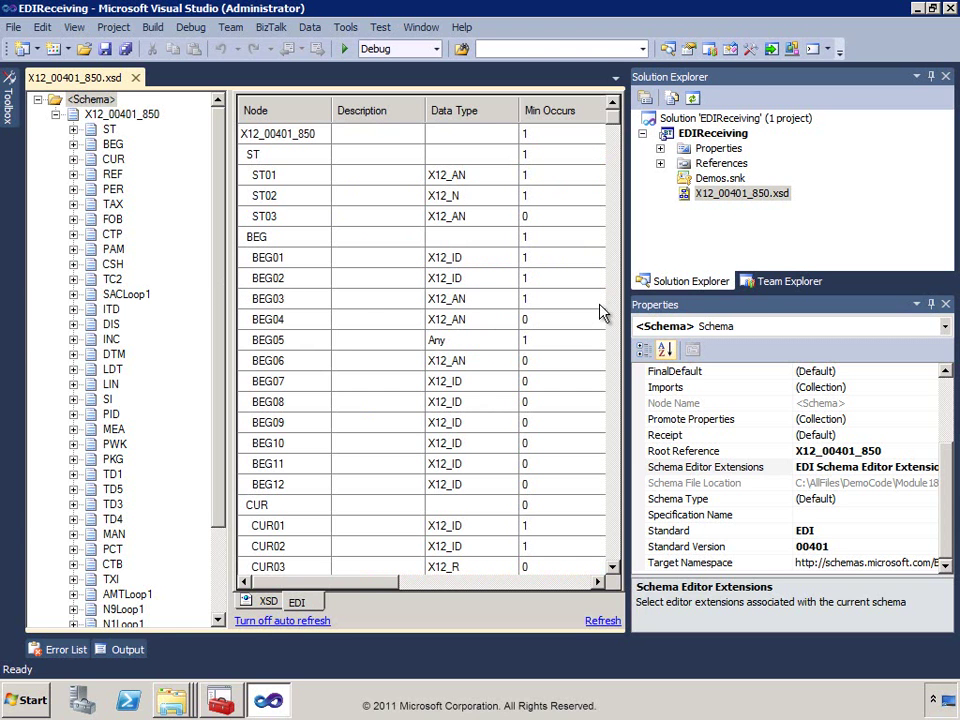
drag(624, 291, 819, 291)
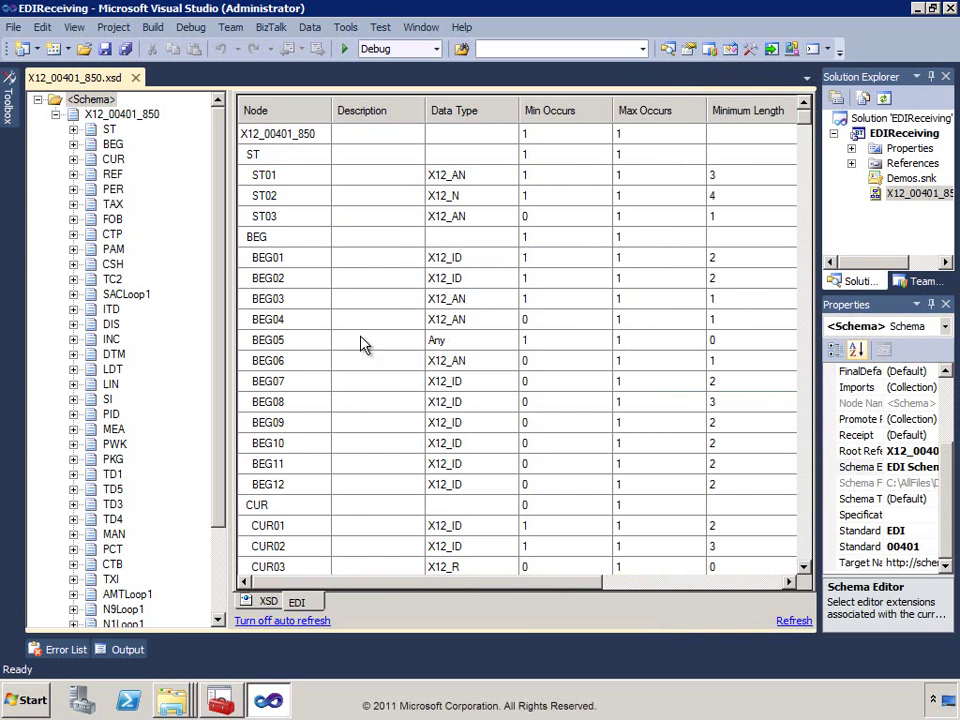
drag(510, 583, 578, 589)
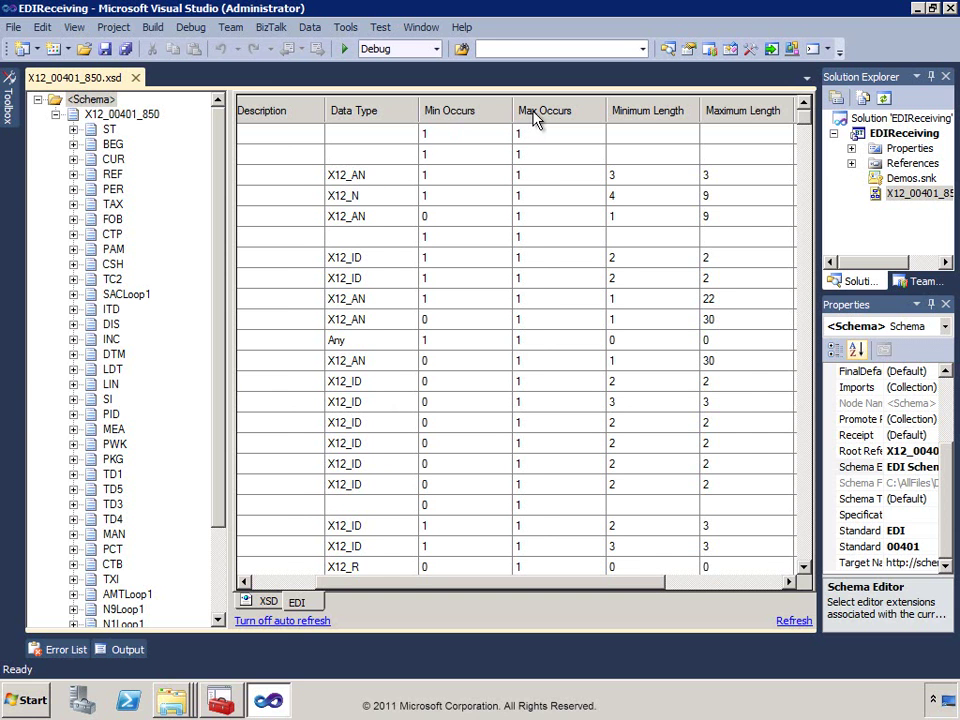
drag(649, 585, 770, 515)
mouse_move(804, 129)
mouse_down()
mouse_move(805, 170)
mouse_move(806, 126)
mouse_up()
click(642, 156)
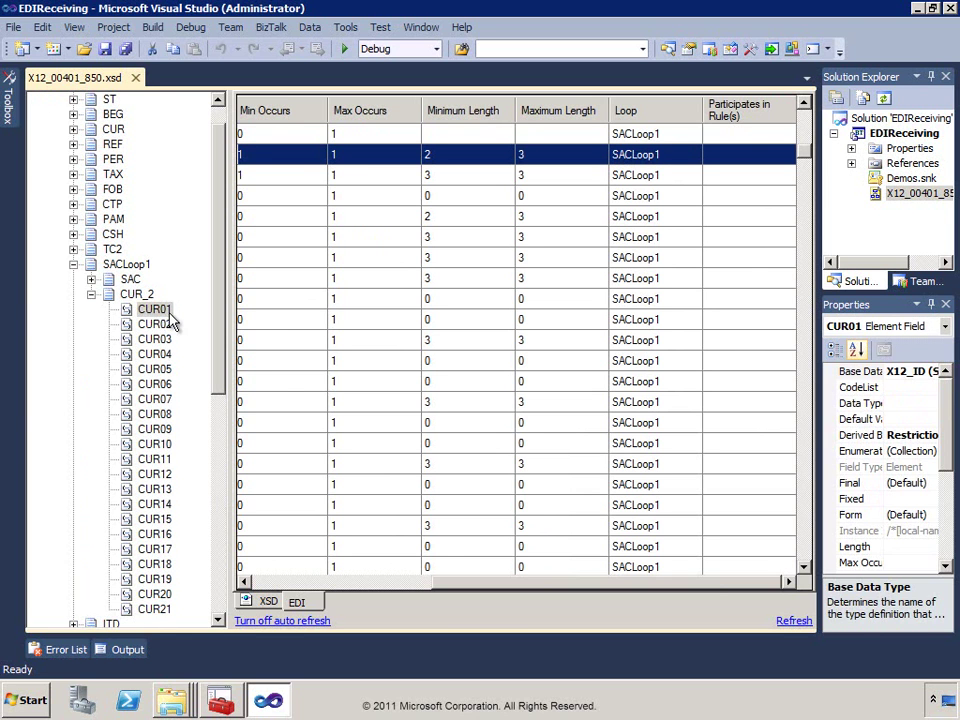
Examine the properties of the SACLoop1 record, including Max Occurs, in a widened property list.
click(116, 266)
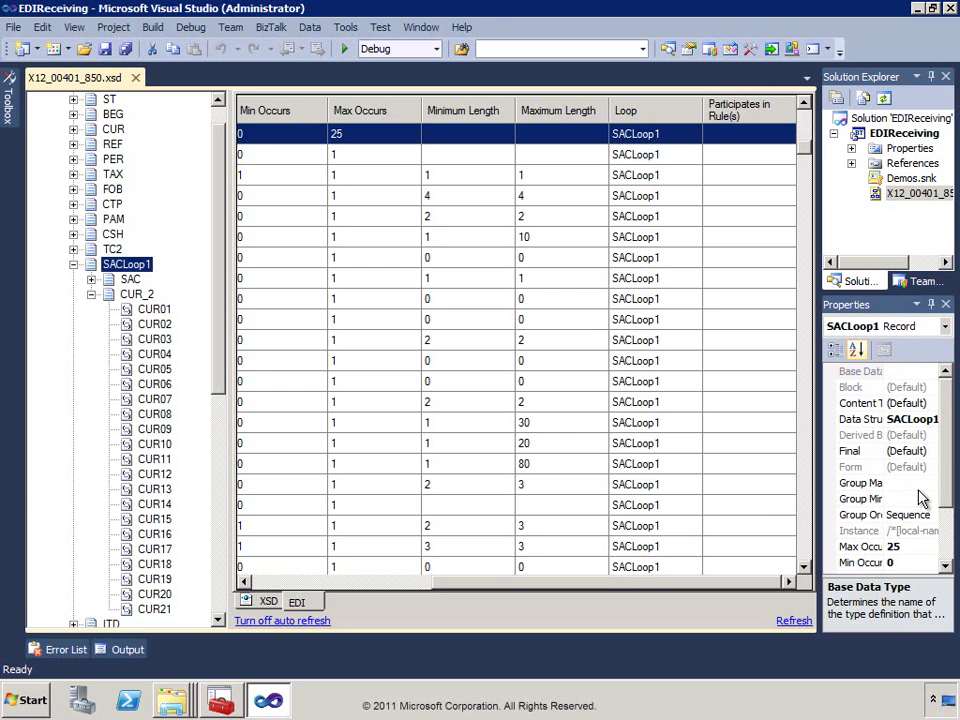
click(899, 547)
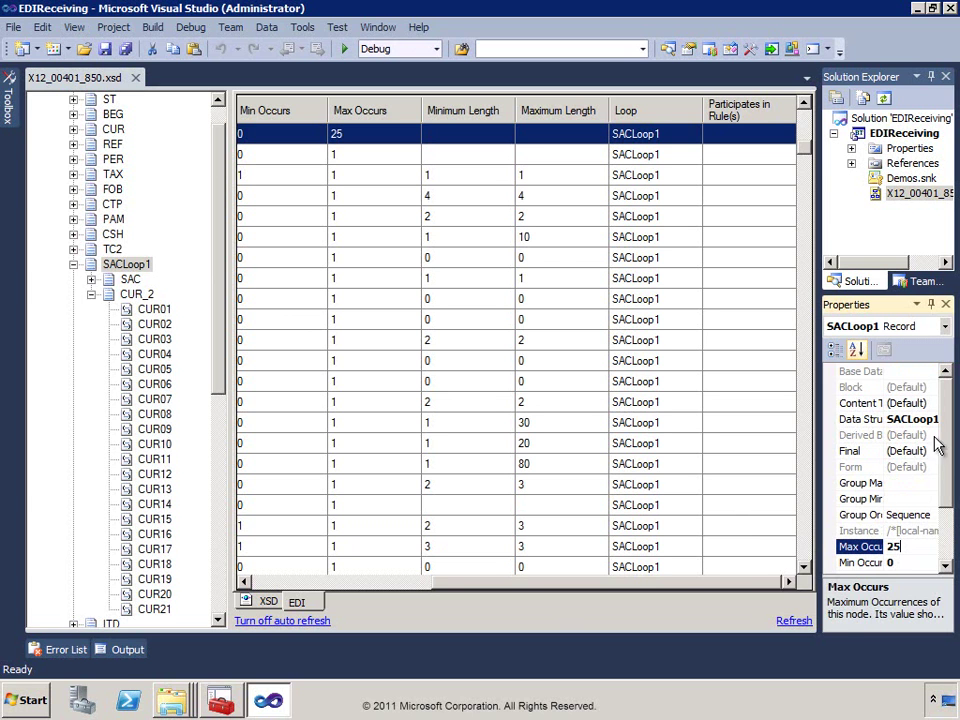
drag(949, 407, 945, 465)
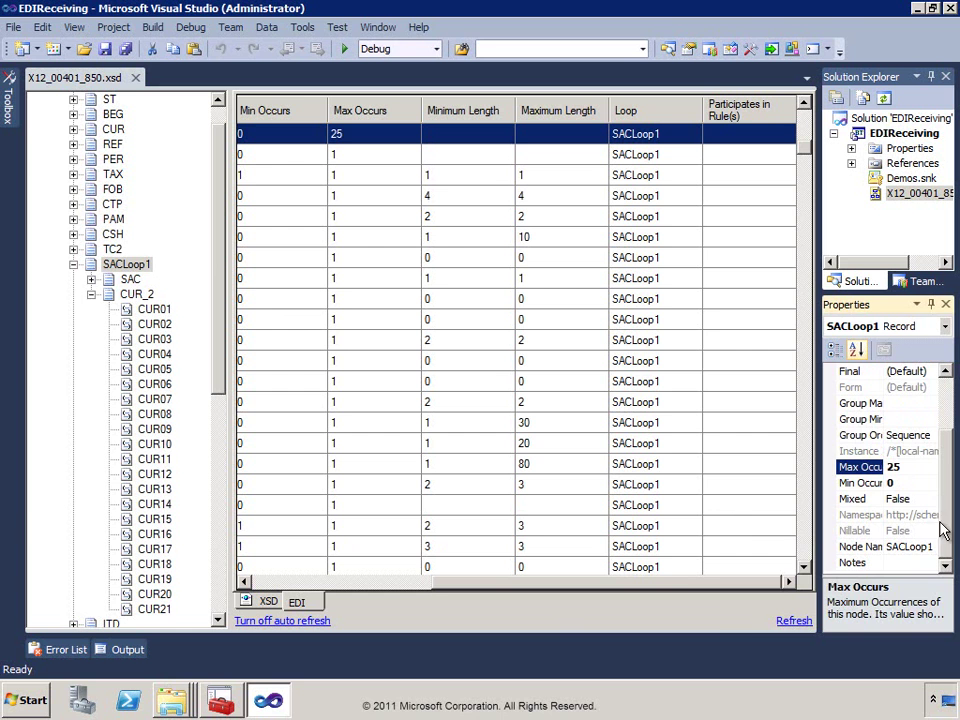
drag(817, 424, 720, 448)
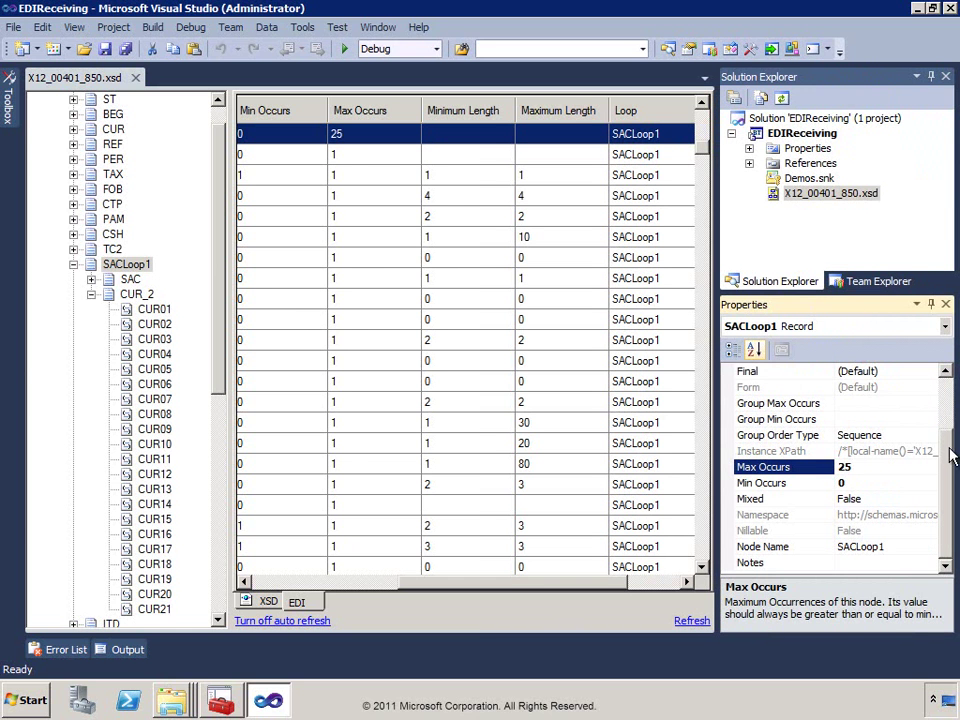
drag(945, 450, 948, 370)
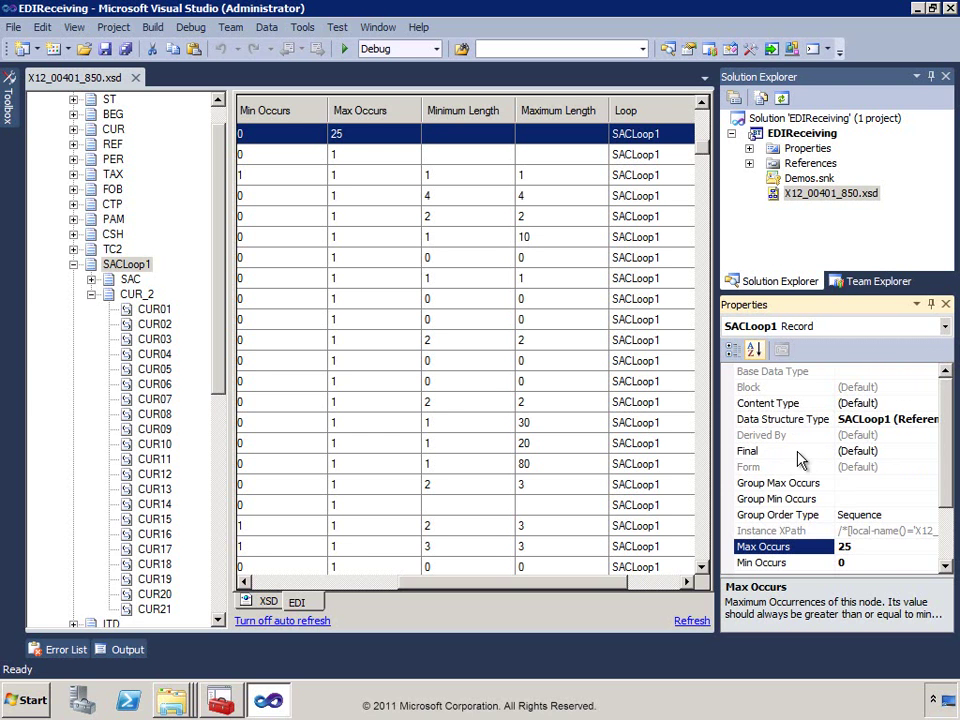
Examine the CodeList property of the CUR01 field under CUR_2, with the properties grouped by category.
click(152, 310)
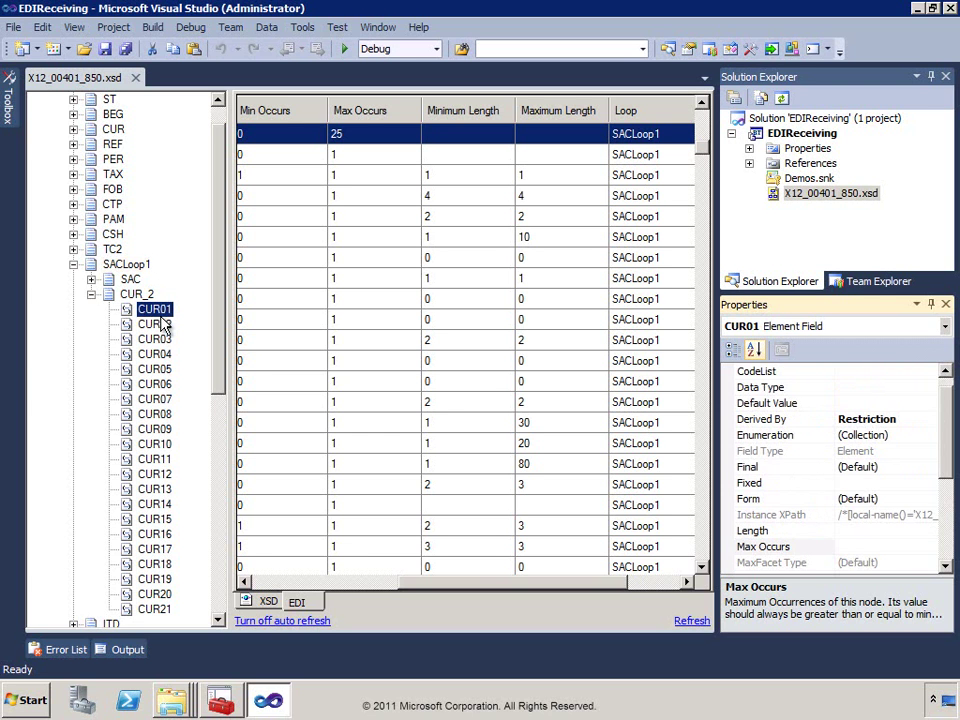
click(908, 370)
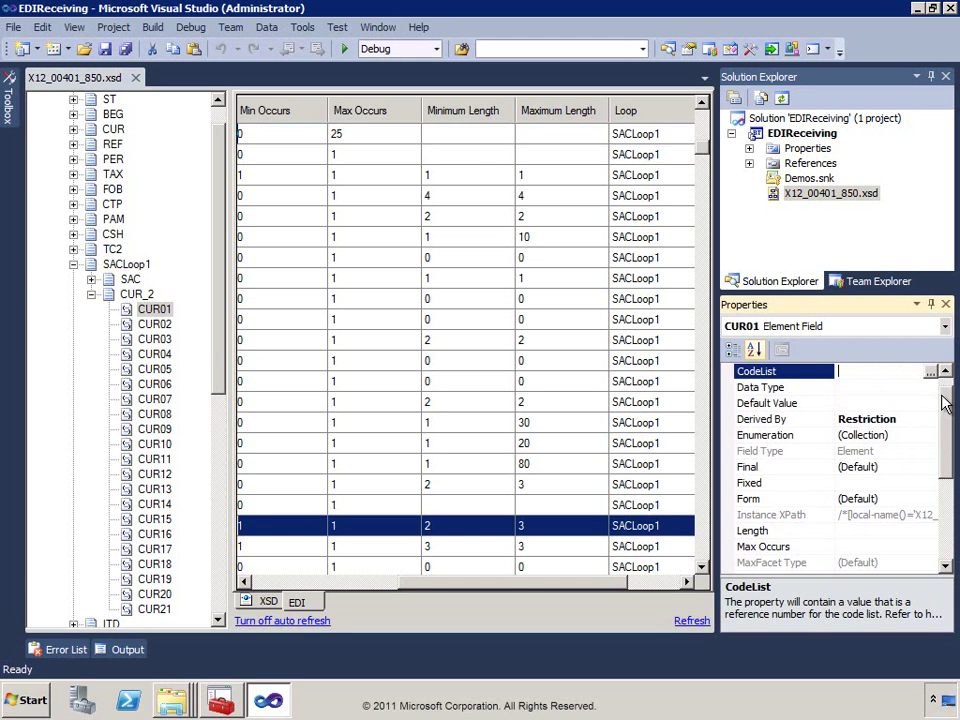
drag(945, 400, 945, 381)
click(733, 350)
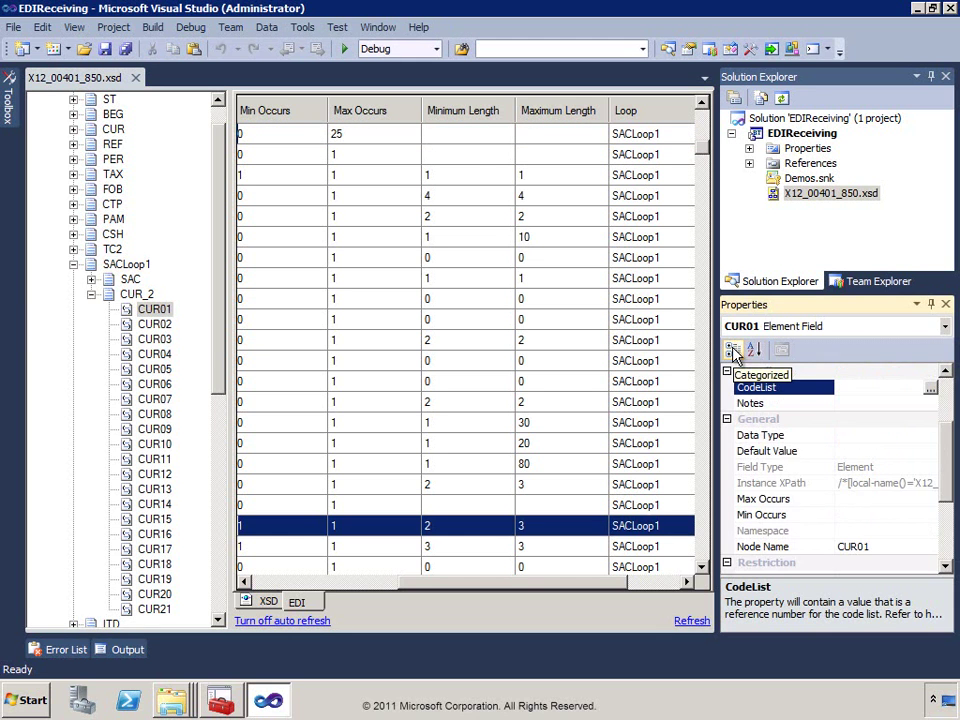
drag(945, 435, 945, 410)
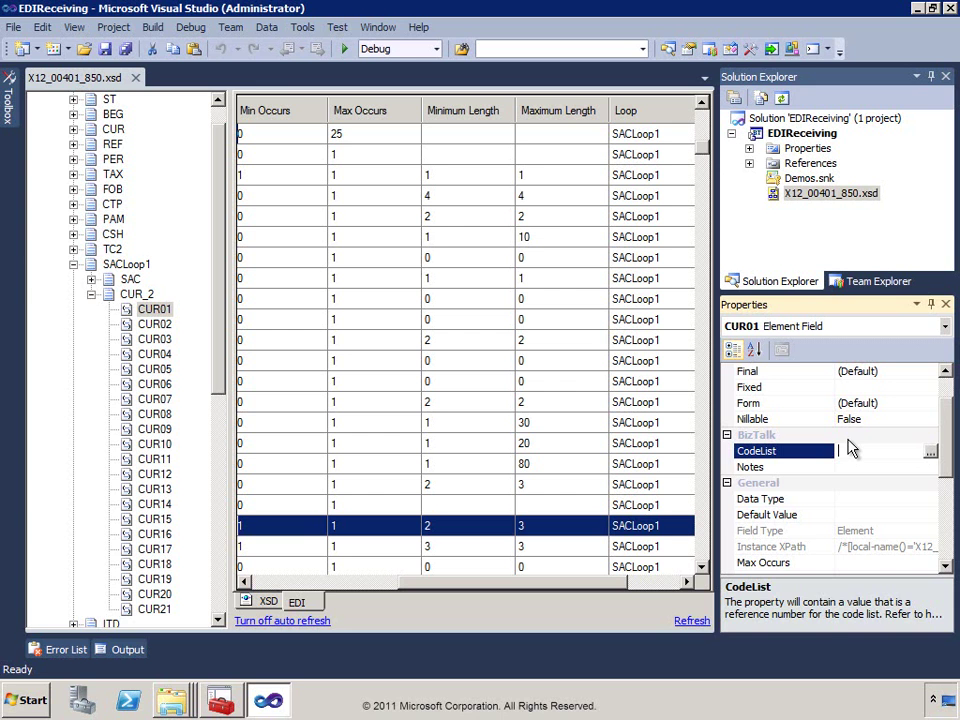
drag(948, 392, 951, 418)
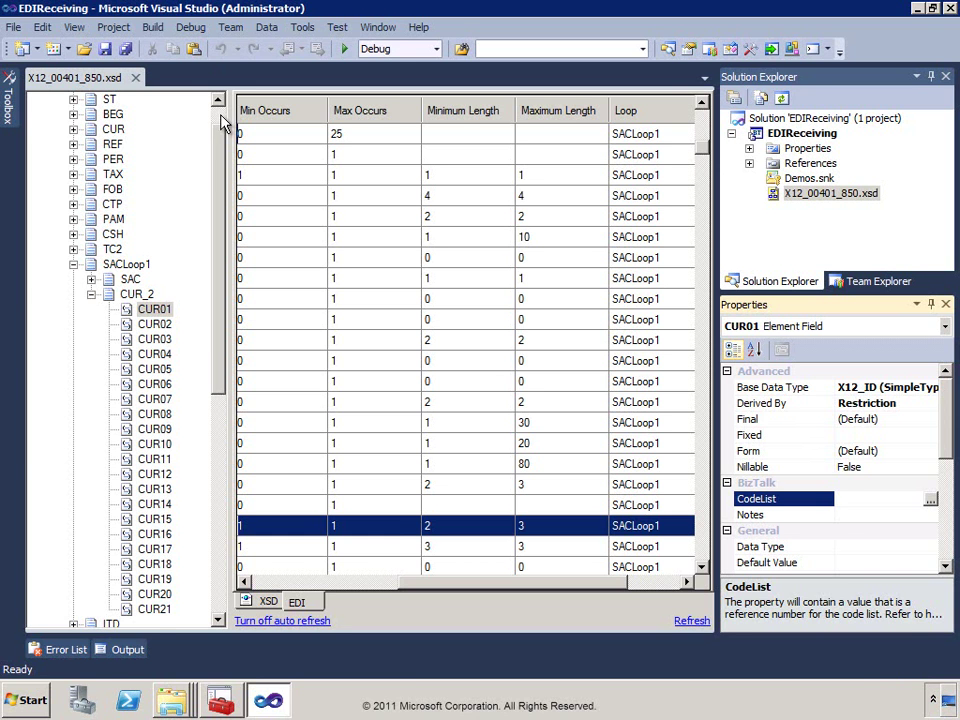
scroll(222, 118, up, 1)
click(91, 99)
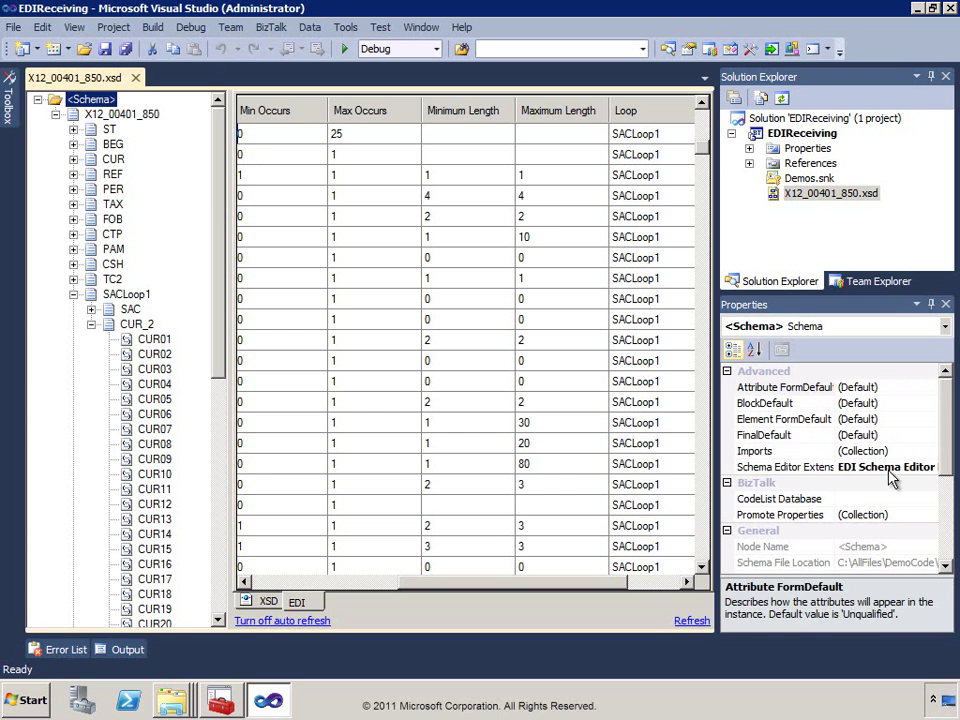
drag(943, 390, 947, 517)
click(868, 451)
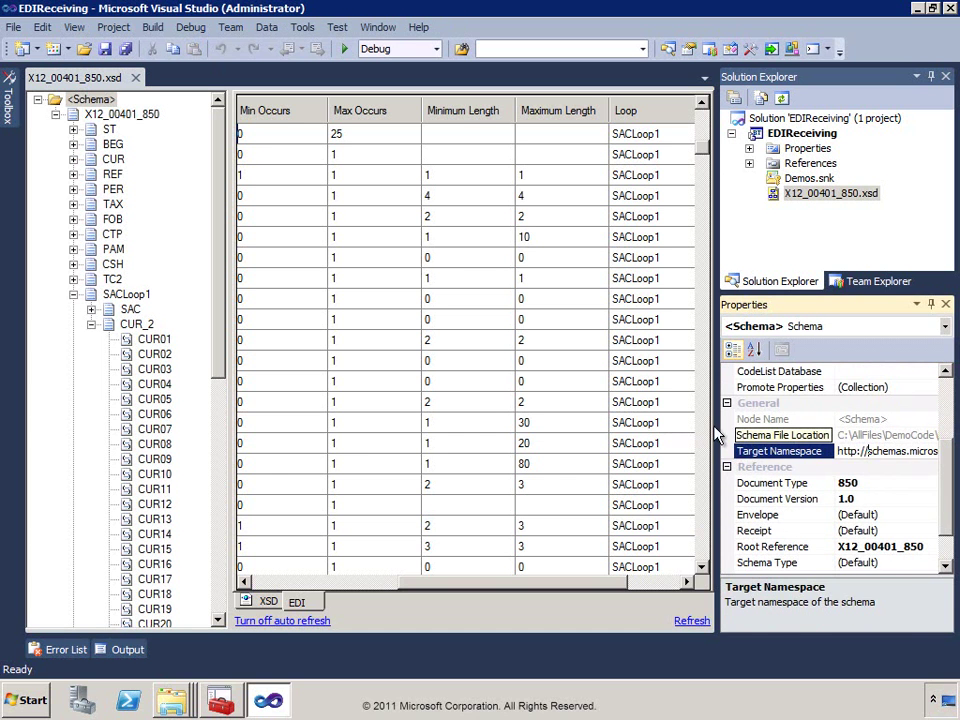
click(716, 432)
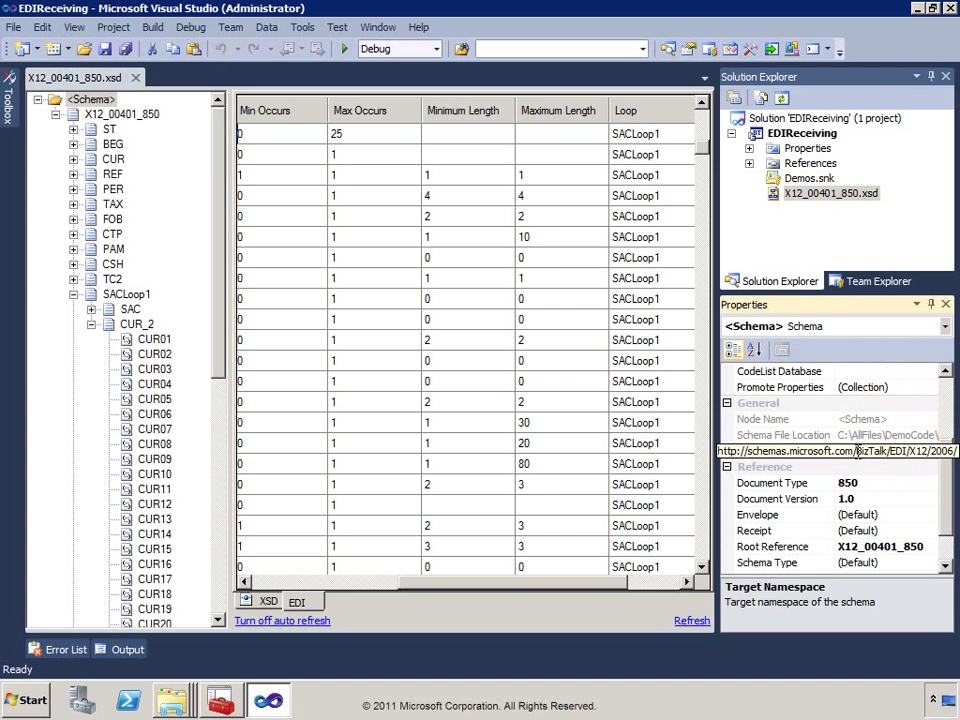
click(858, 451)
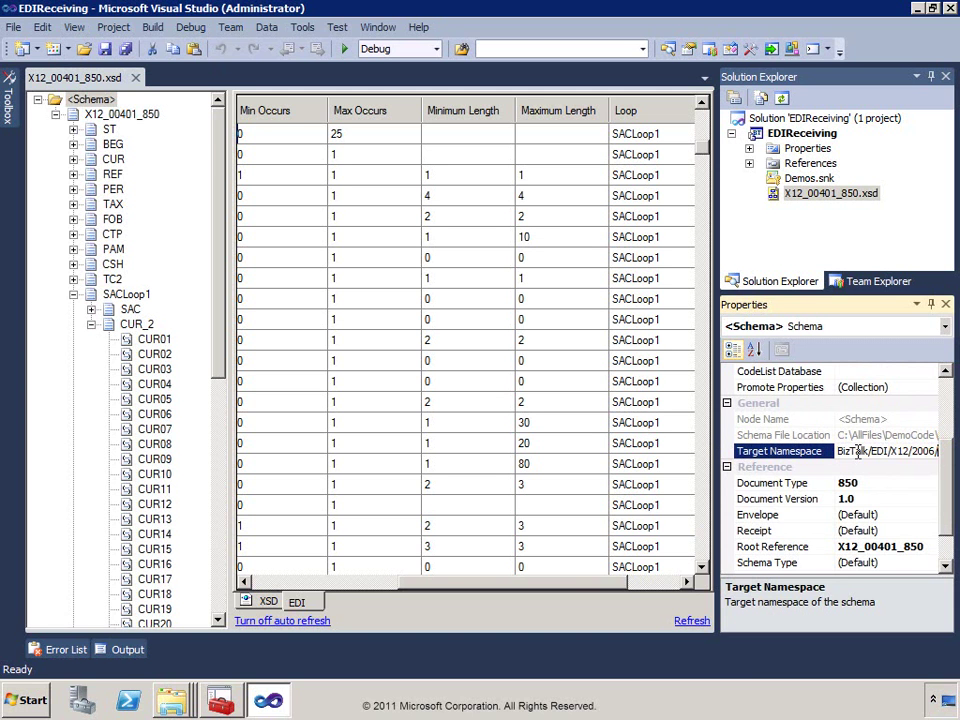
text(Contoso)
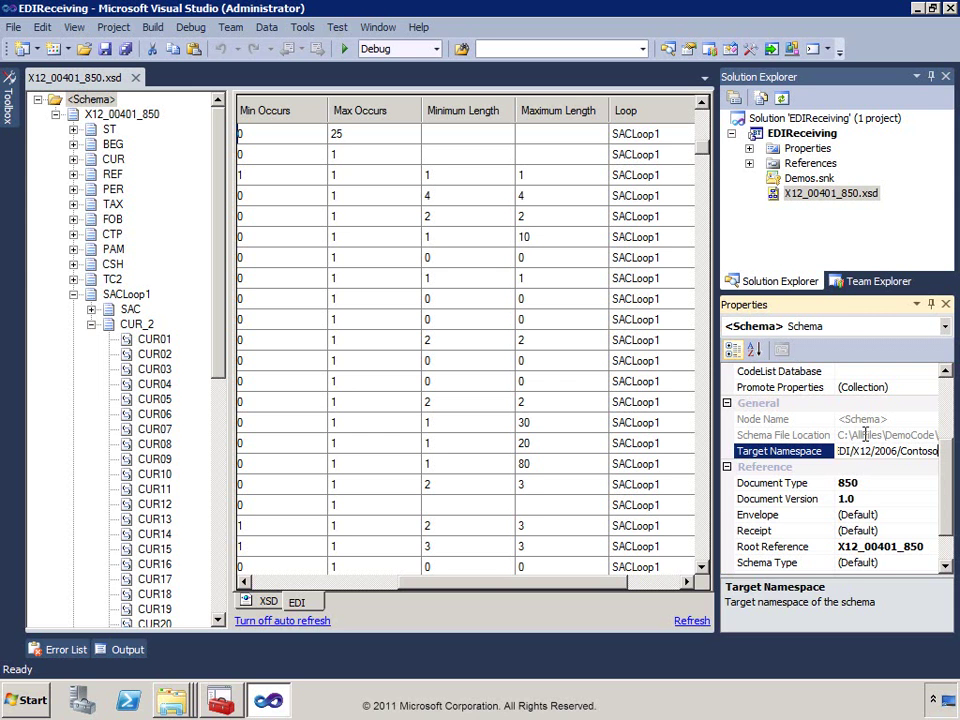
key(Up)
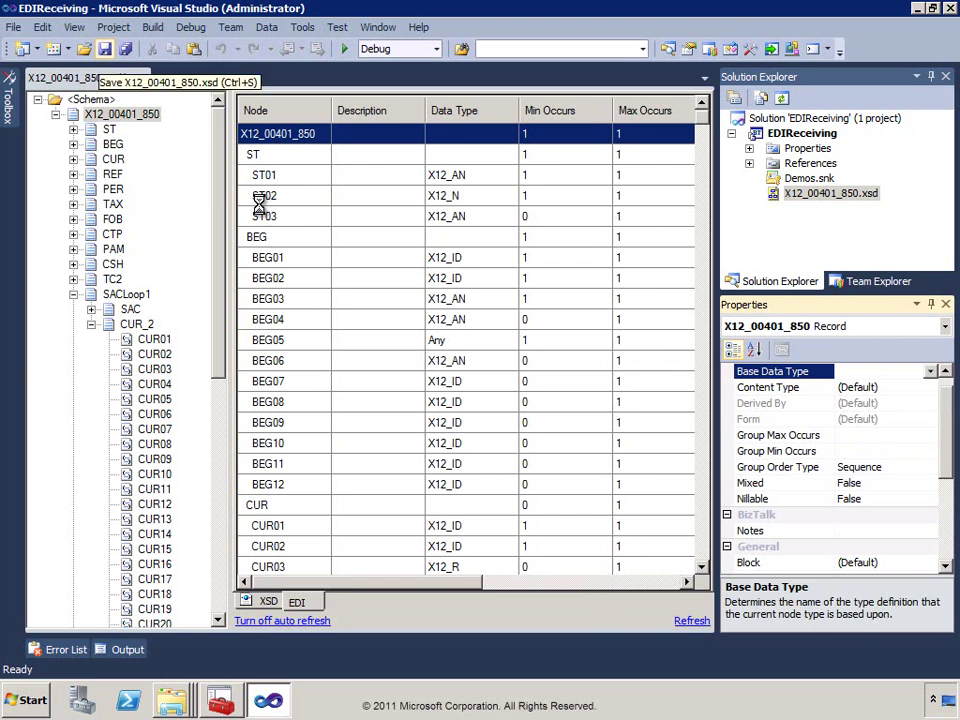
Save X12_00401_850.xsd without selecting any unused data types for cleanup, and close the schema.
key(ctrl+s)
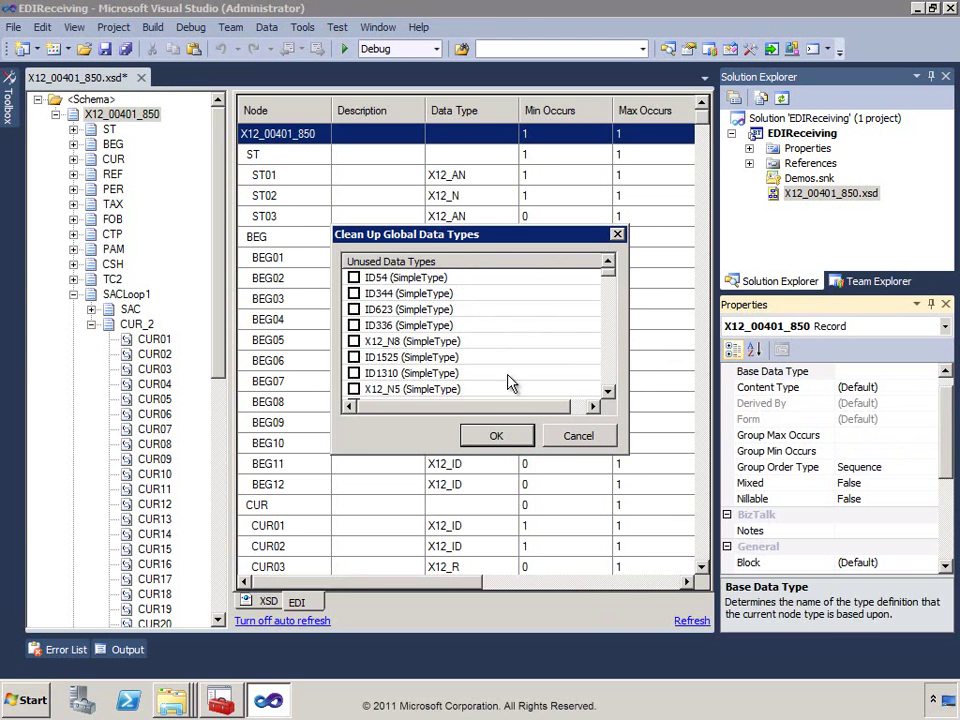
click(503, 438)
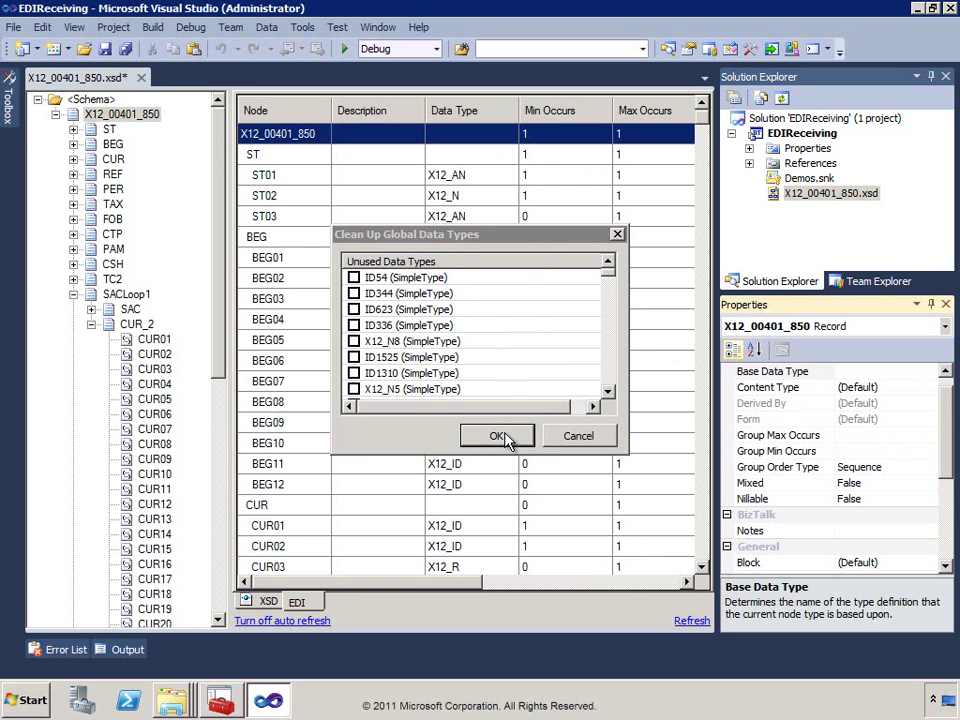
click(136, 79)
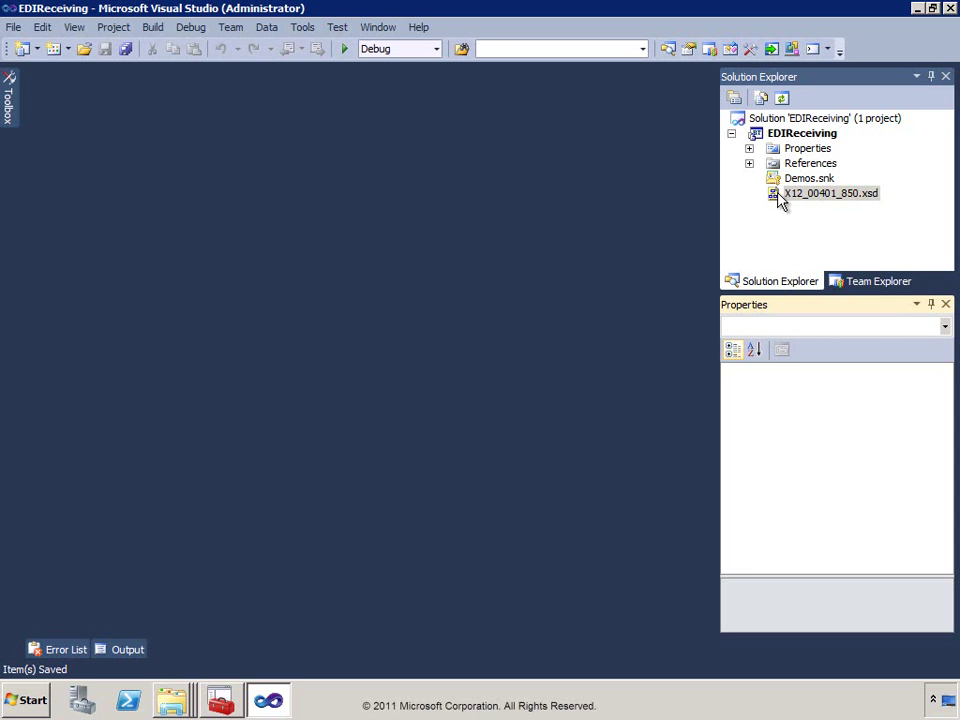
Deploy the EDIReceiving project to BizTalk Server.
right_click(792, 136)
click(692, 192)
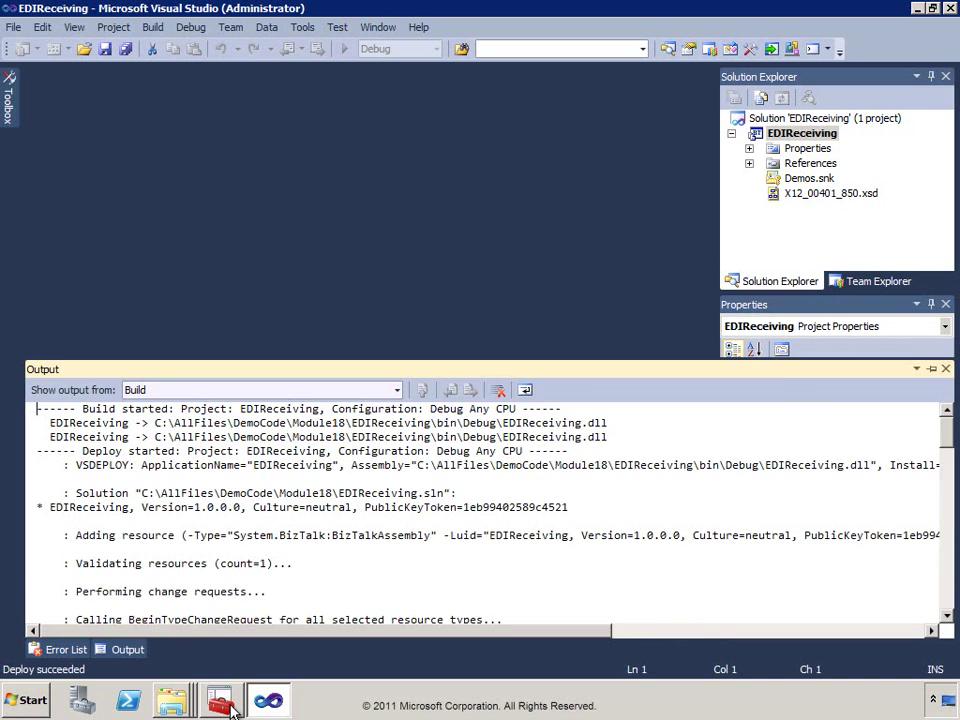
Switch to the BizTalk Server Administration Console, refresh the applications and expand EDIReceiving in a widened console tree.
click(220, 701)
click(100, 121)
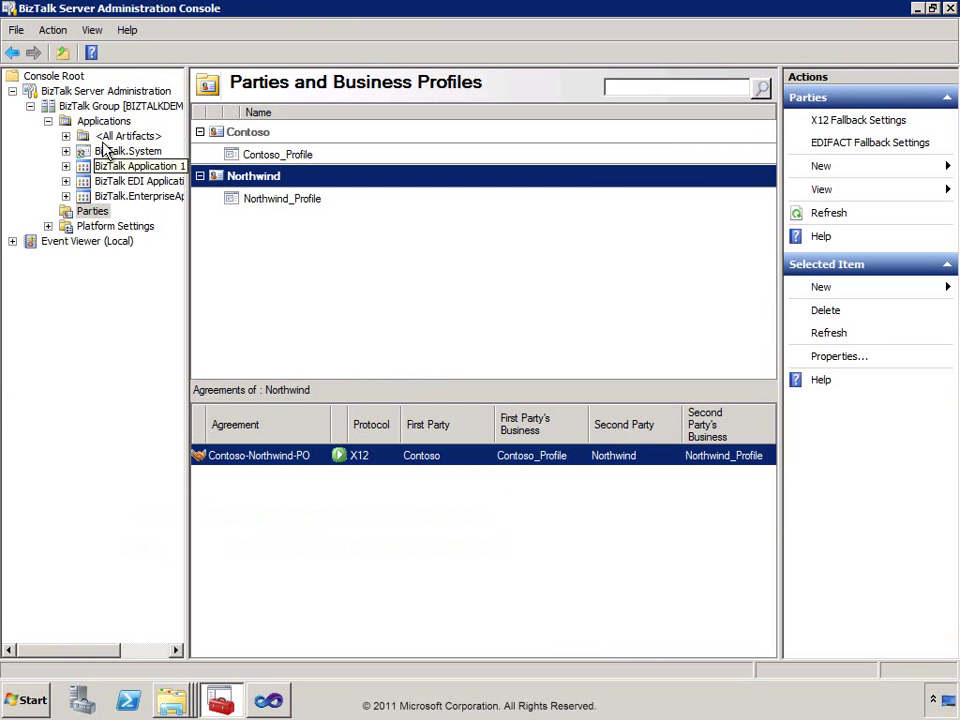
right_click(91, 124)
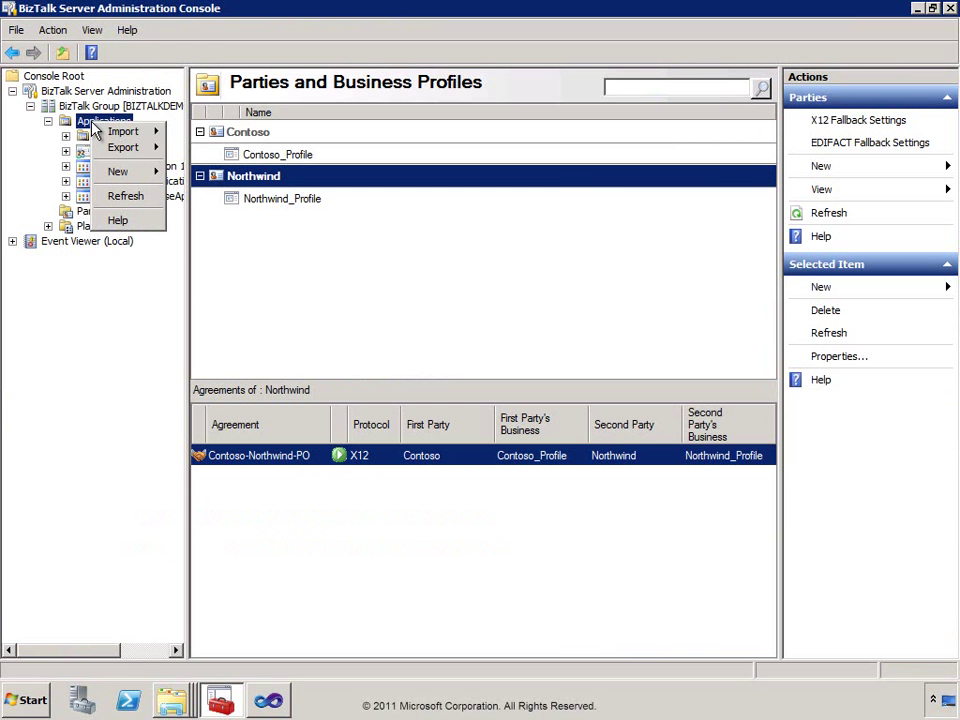
click(134, 197)
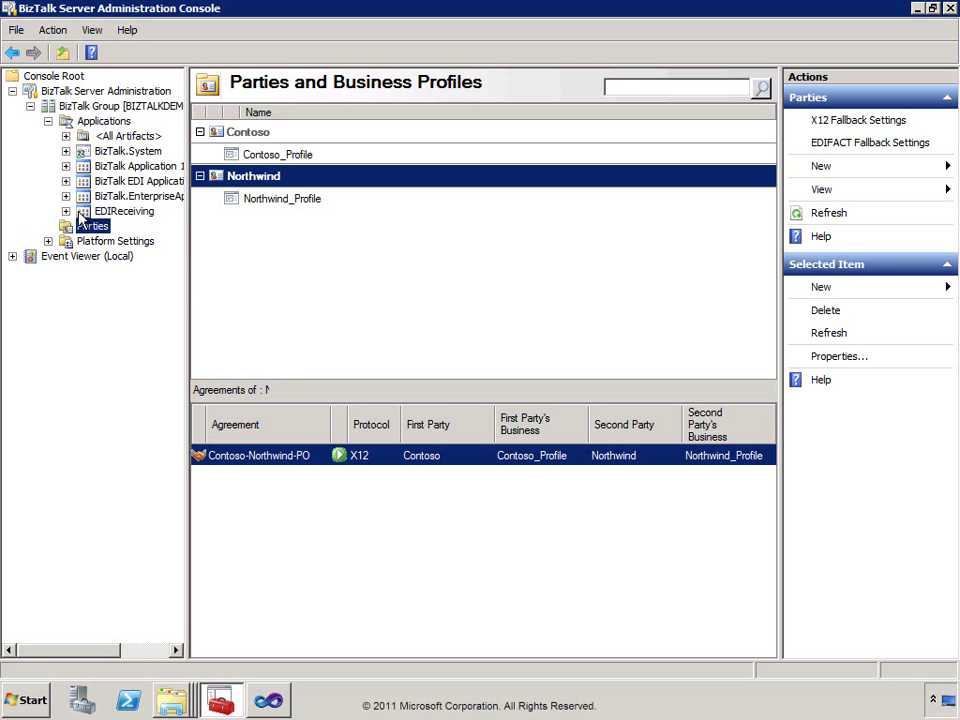
click(65, 211)
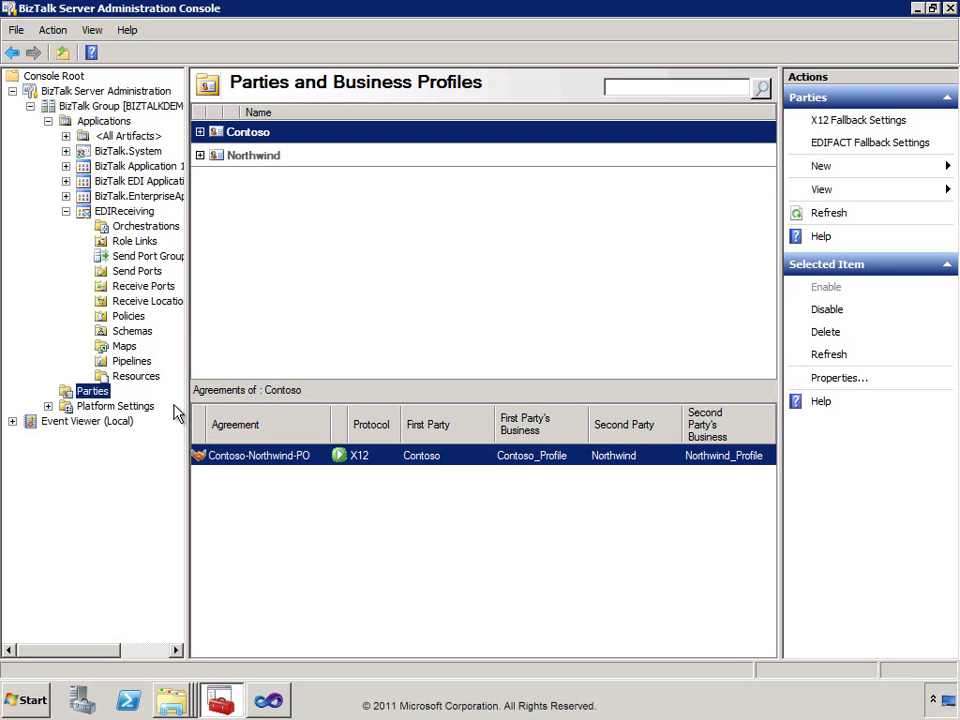
drag(187, 390, 280, 396)
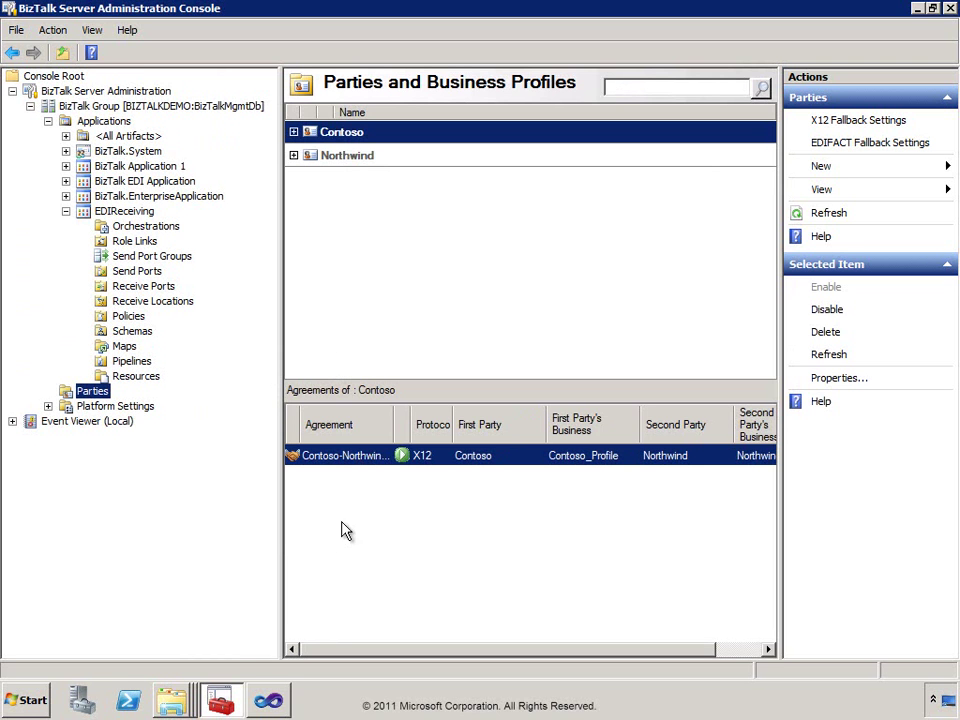
Open SamplePO.txt from the Module18 folder and widen its window to fit the full ISA line.
click(171, 700)
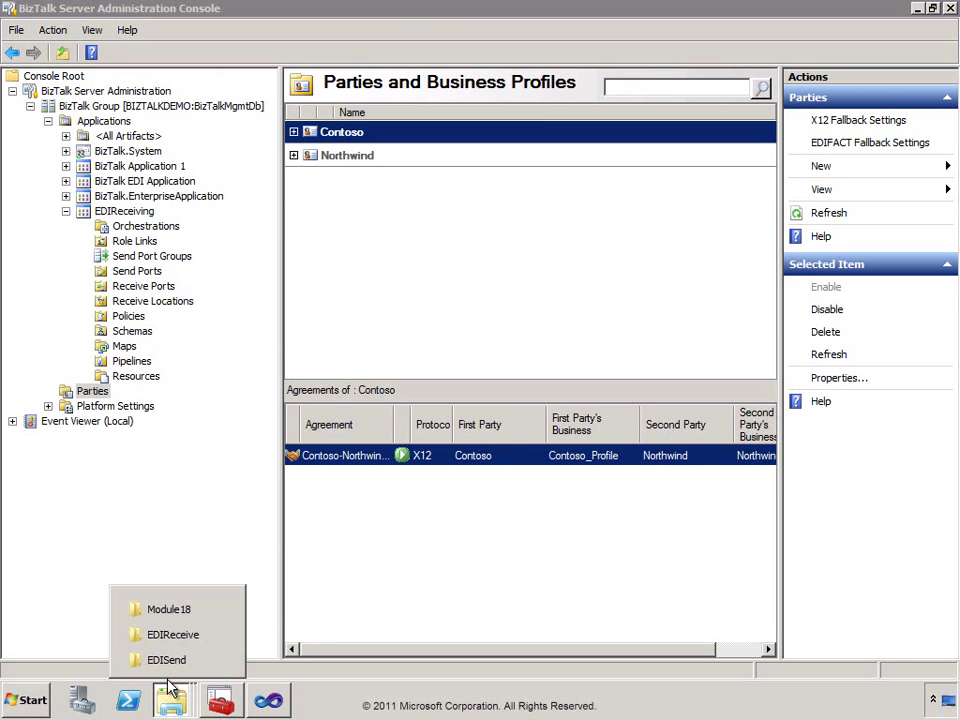
click(145, 612)
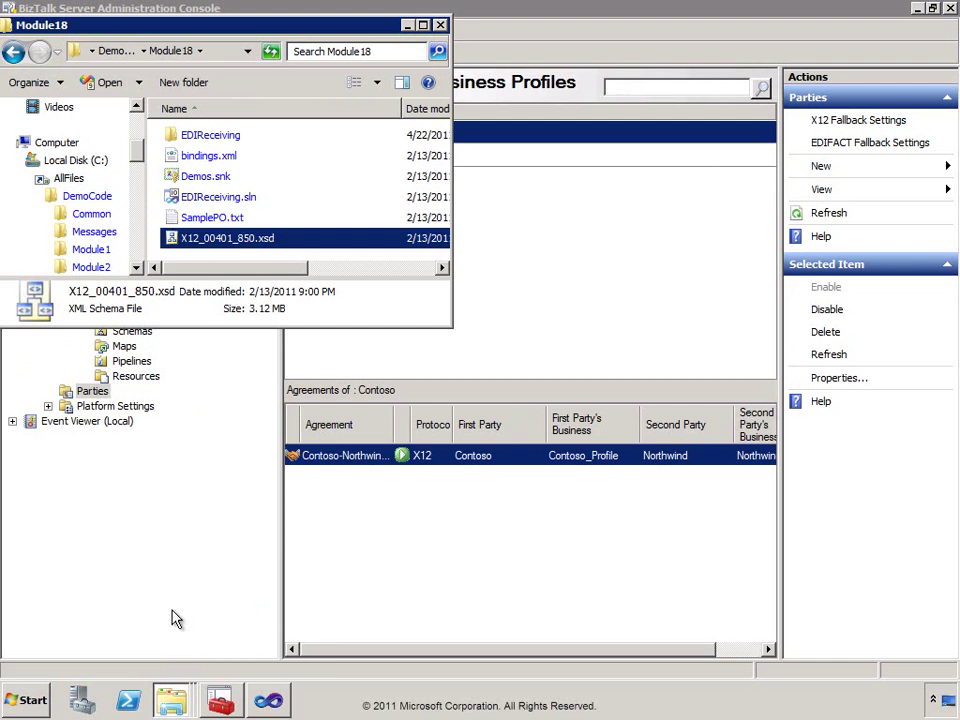
double_click(210, 218)
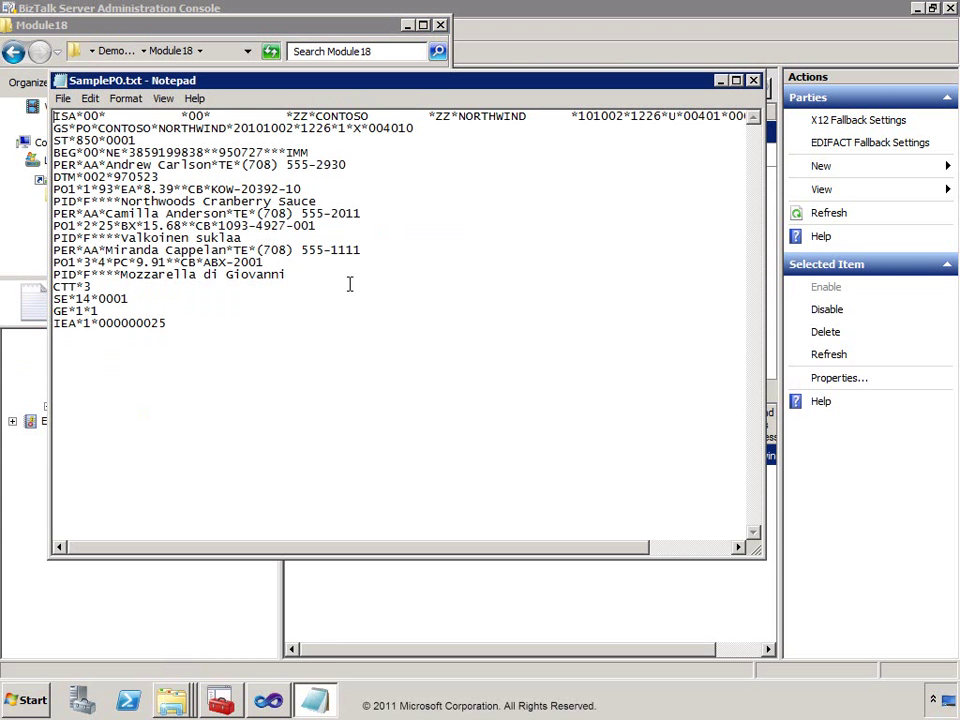
drag(767, 506, 906, 500)
Examine the sender and receiver identifiers in the ISA line and the transaction set code in the ST line, and close SamplePO.txt.
drag(287, 116, 368, 118)
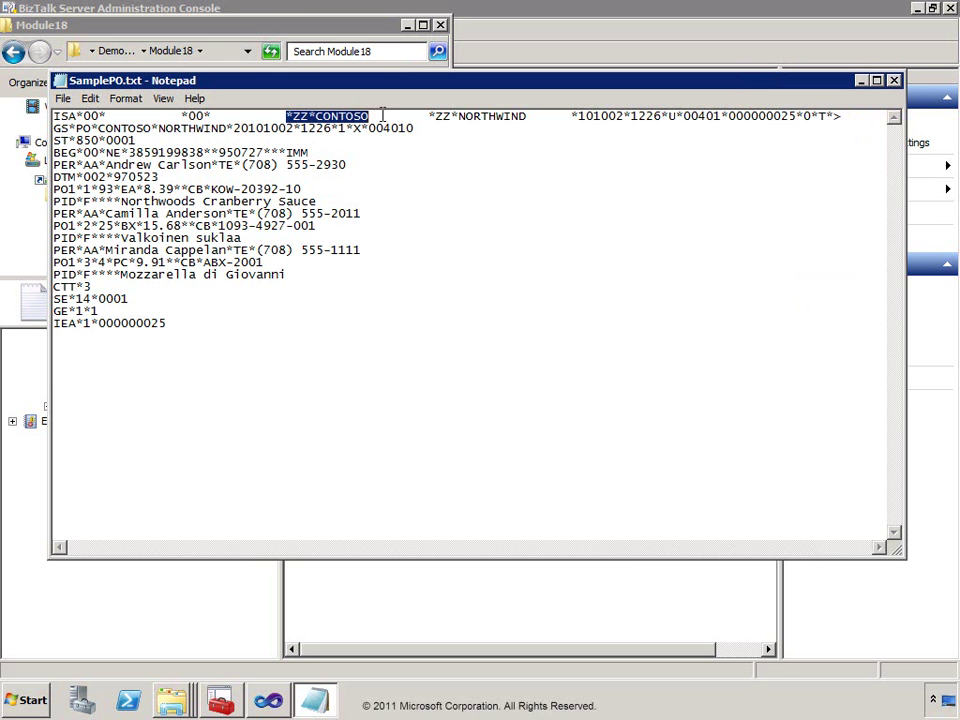
click(313, 117)
double_click(312, 117)
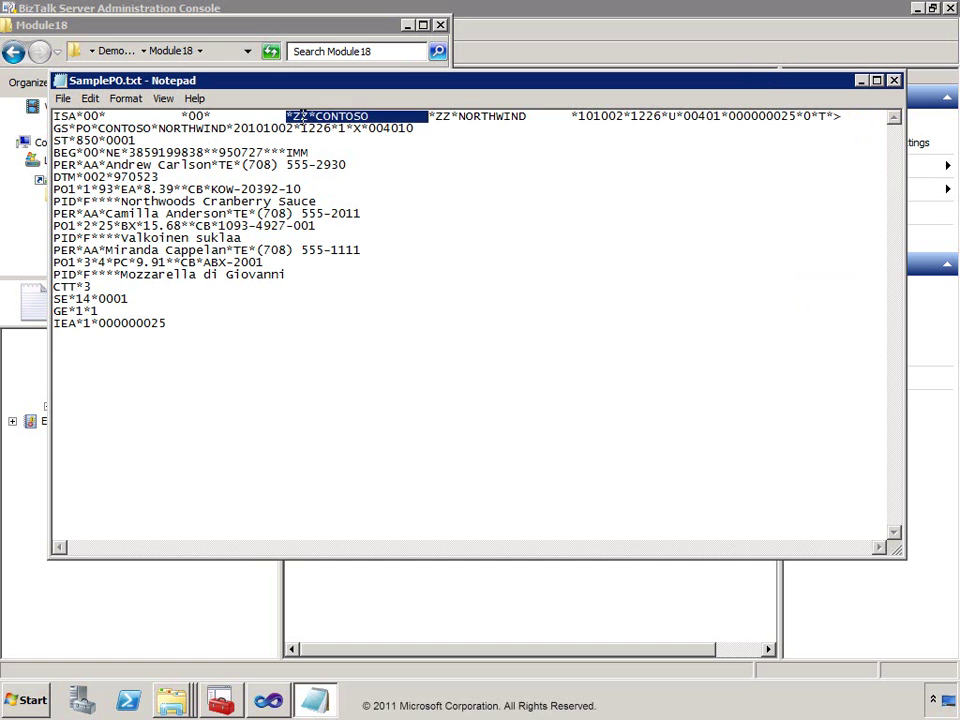
click(310, 117)
drag(310, 117, 368, 117)
click(316, 117)
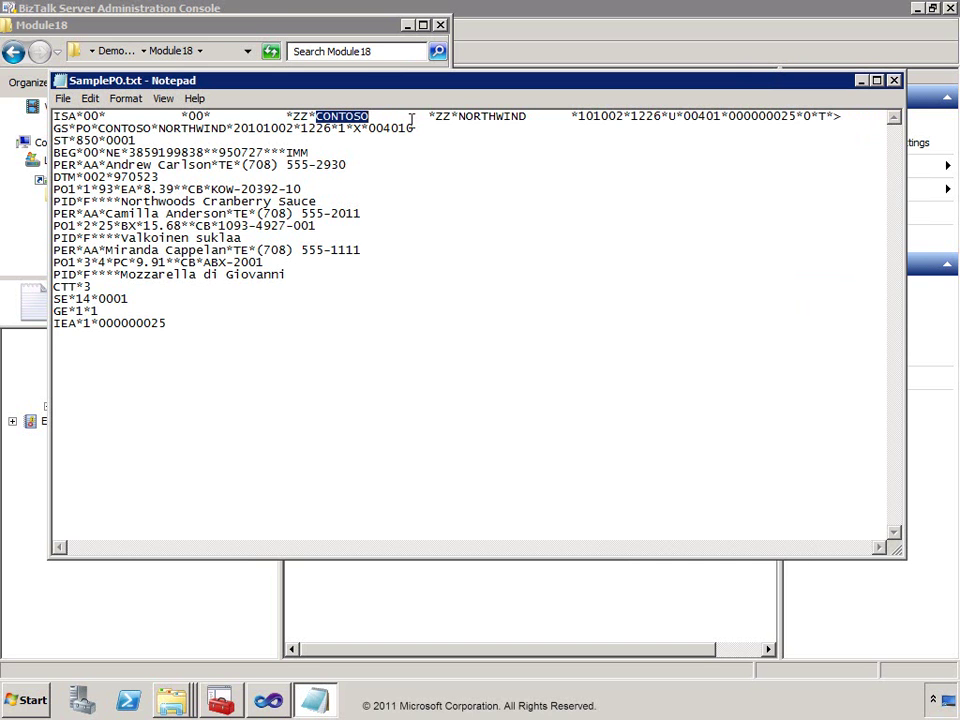
drag(459, 117, 522, 118)
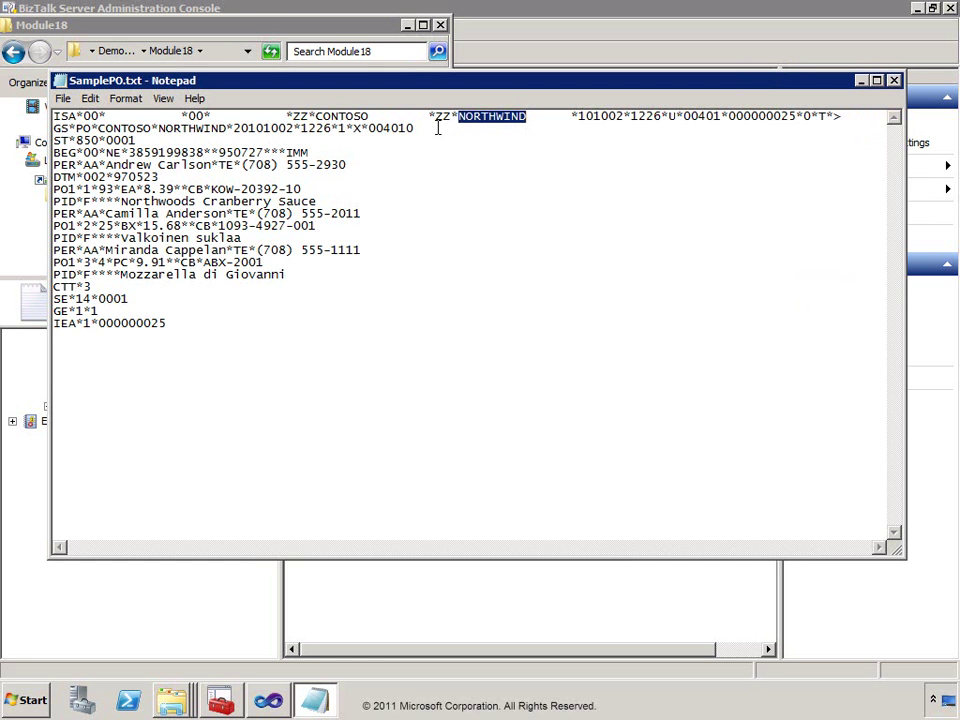
drag(75, 141, 98, 141)
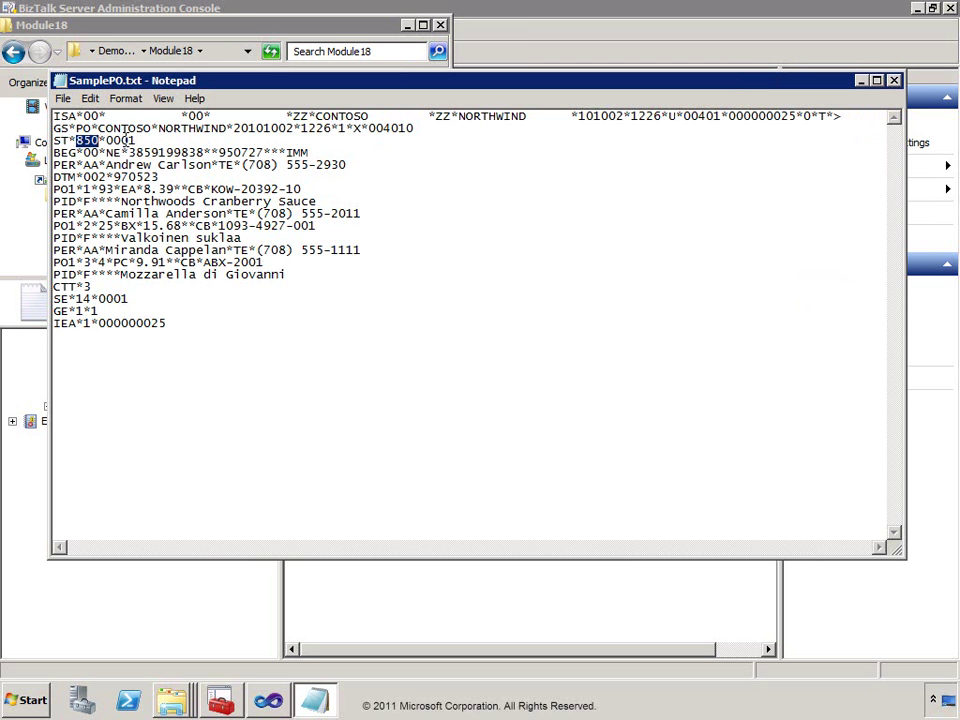
click(893, 82)
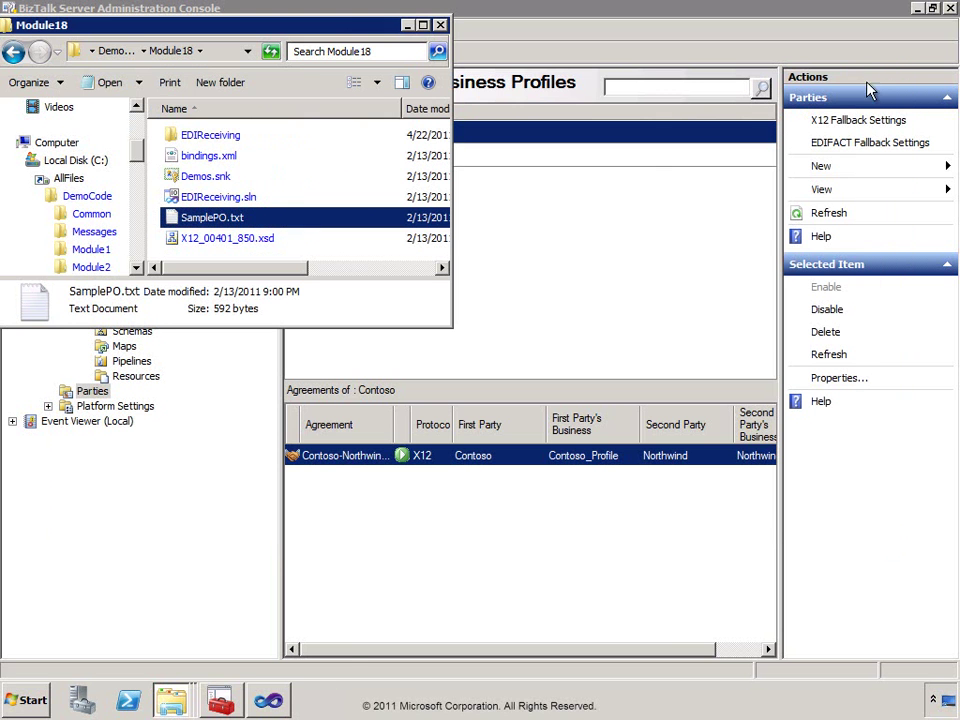
Return to the BizTalk Server Administration Console and start a one-way receive port named EDIContosoReceive in EDIReceiving.
click(558, 225)
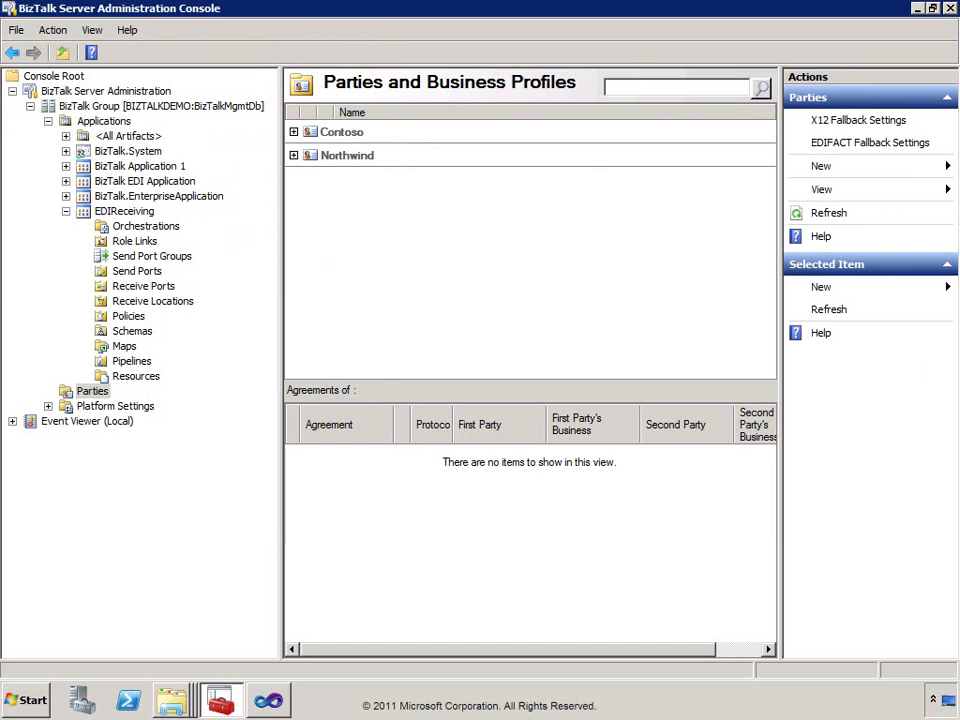
right_click(152, 289)
mouse_move(214, 302)
click(277, 310)
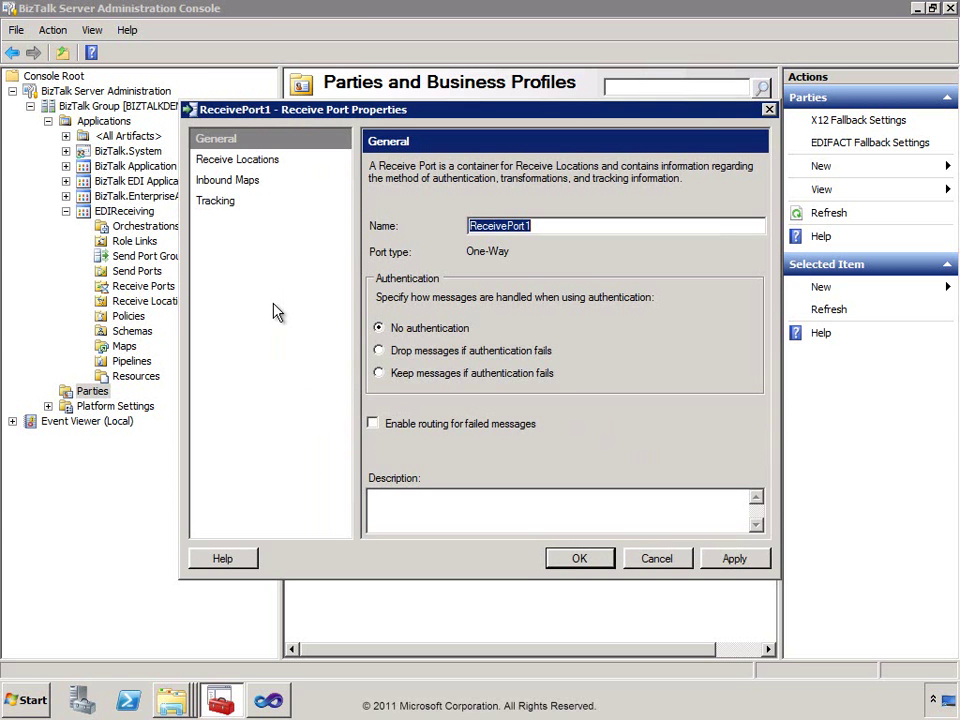
text(EDIConto)
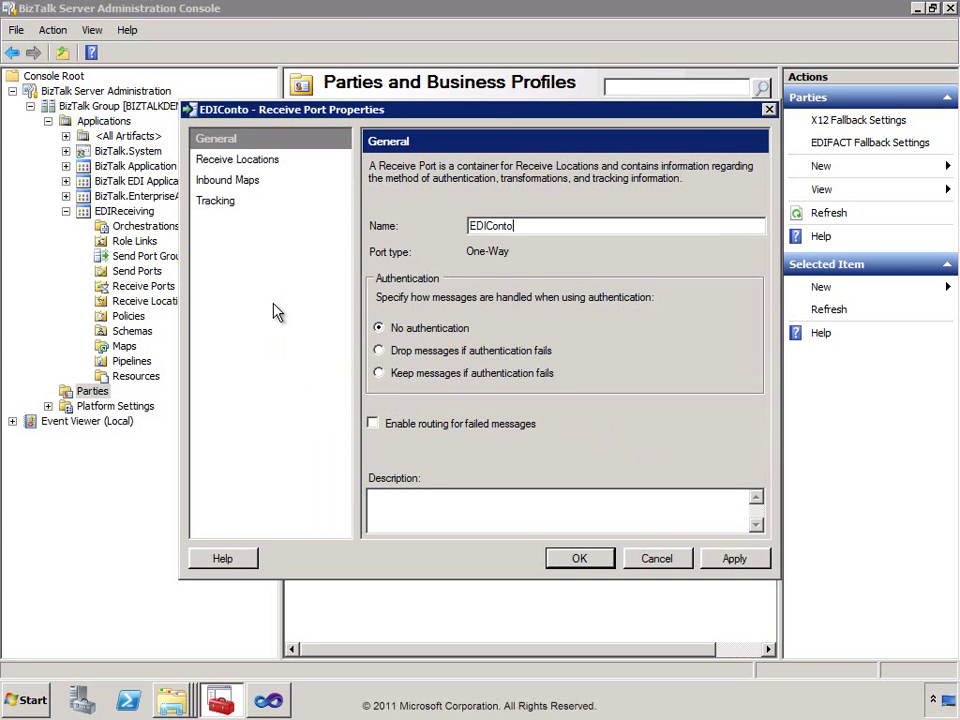
text(soReceive)
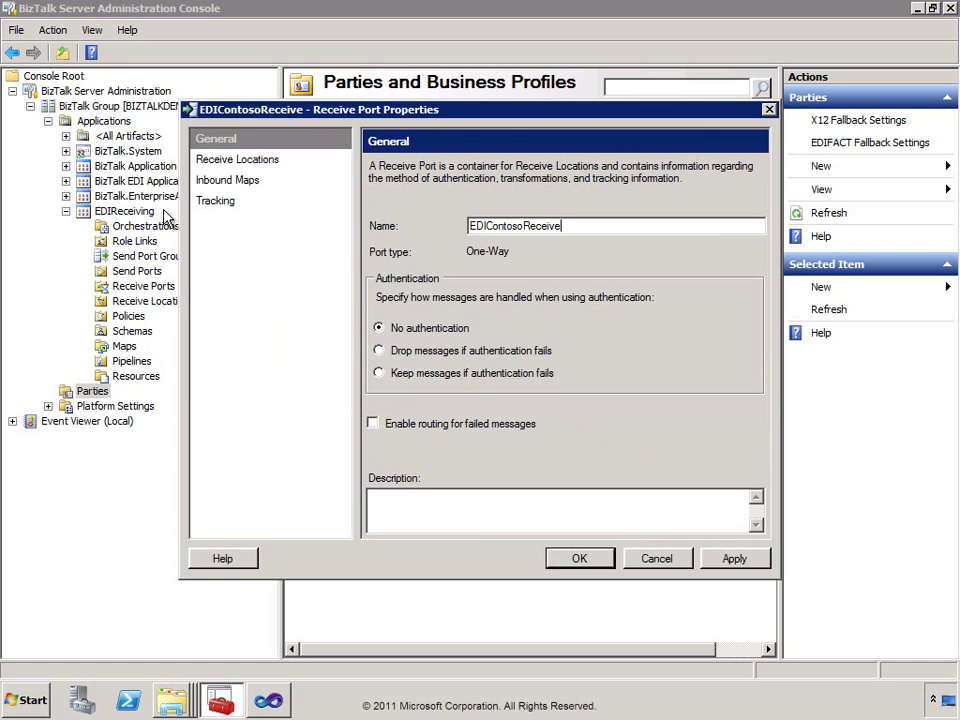
Add a receive location named EDIFILE to the port, using the FILE transport type.
click(262, 161)
click(615, 226)
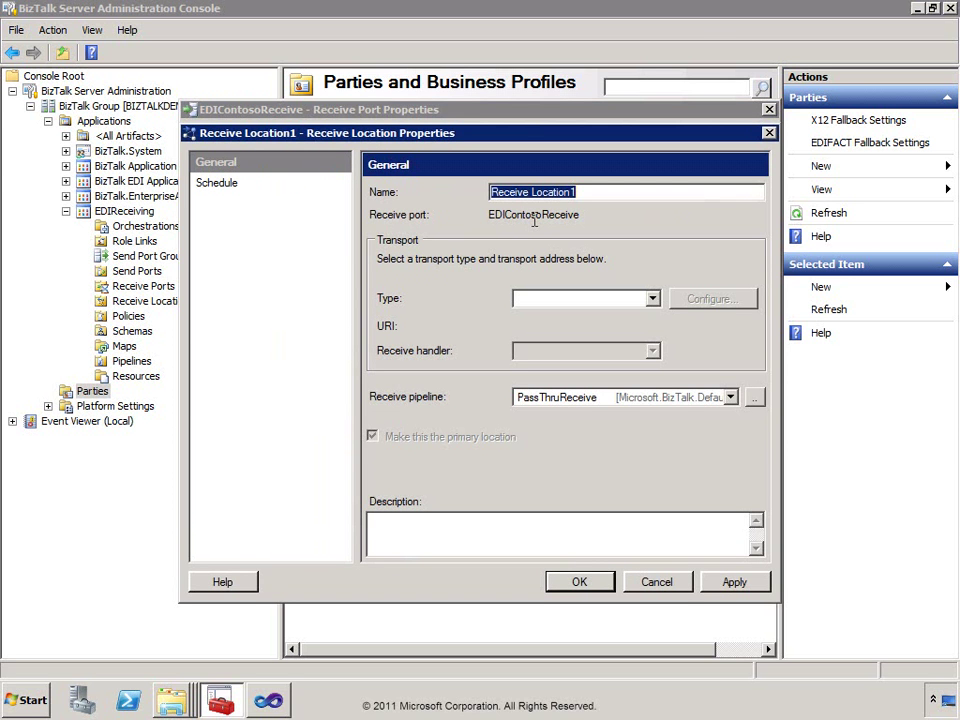
text(EDIFILE)
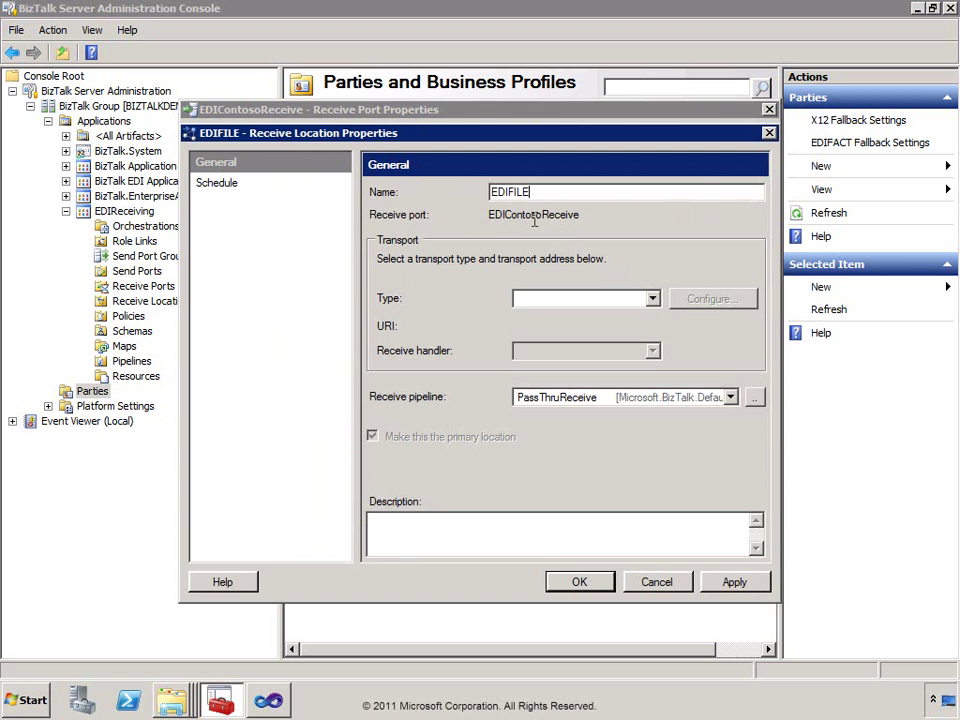
key(Tab)
key(Down)
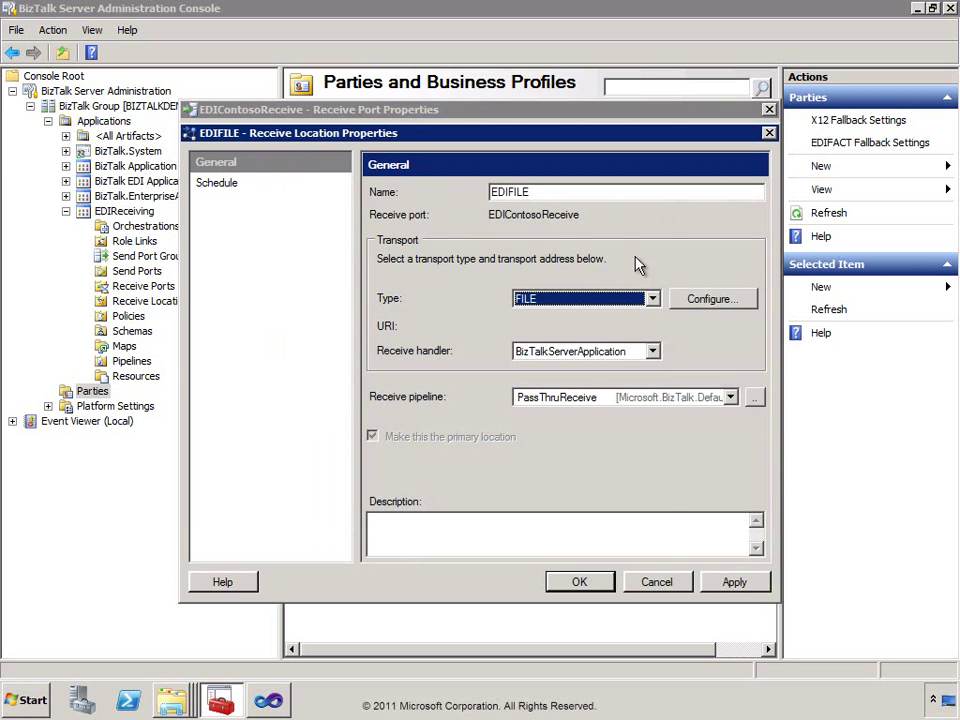
Set the FILE transport's receive folder to C:\AllFiles\DemoCode\Northwind\Ports\EDIReceive.
click(703, 308)
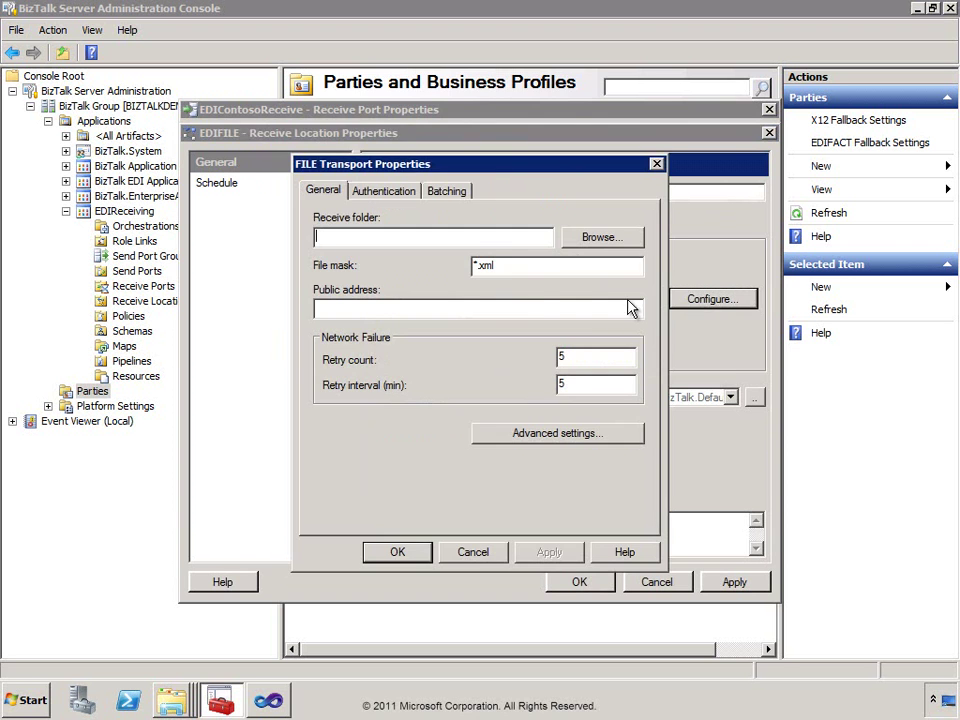
click(580, 238)
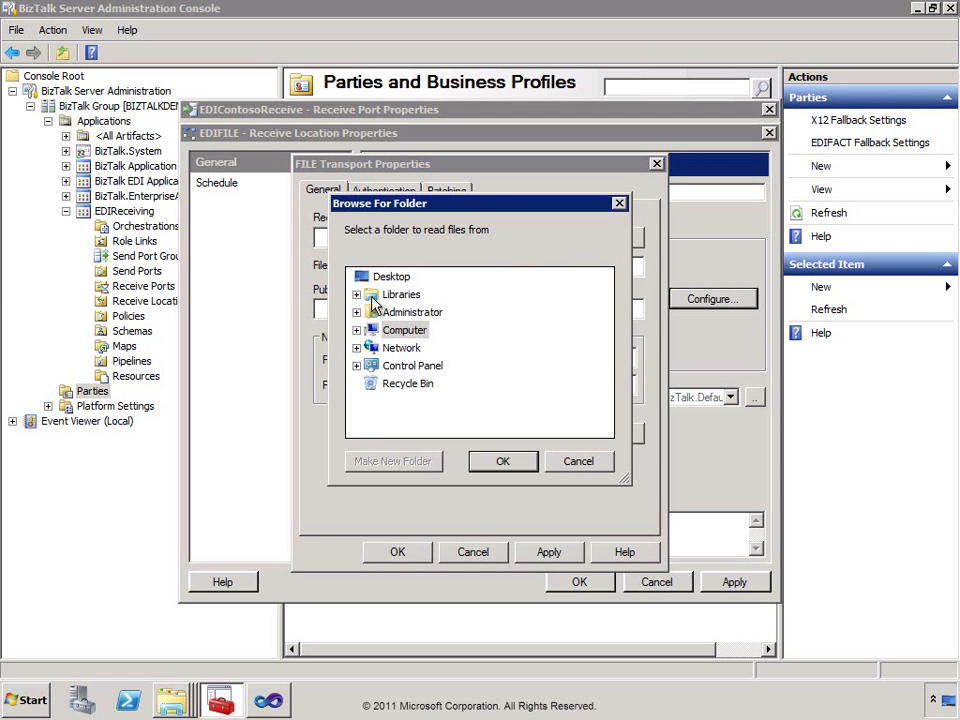
click(356, 330)
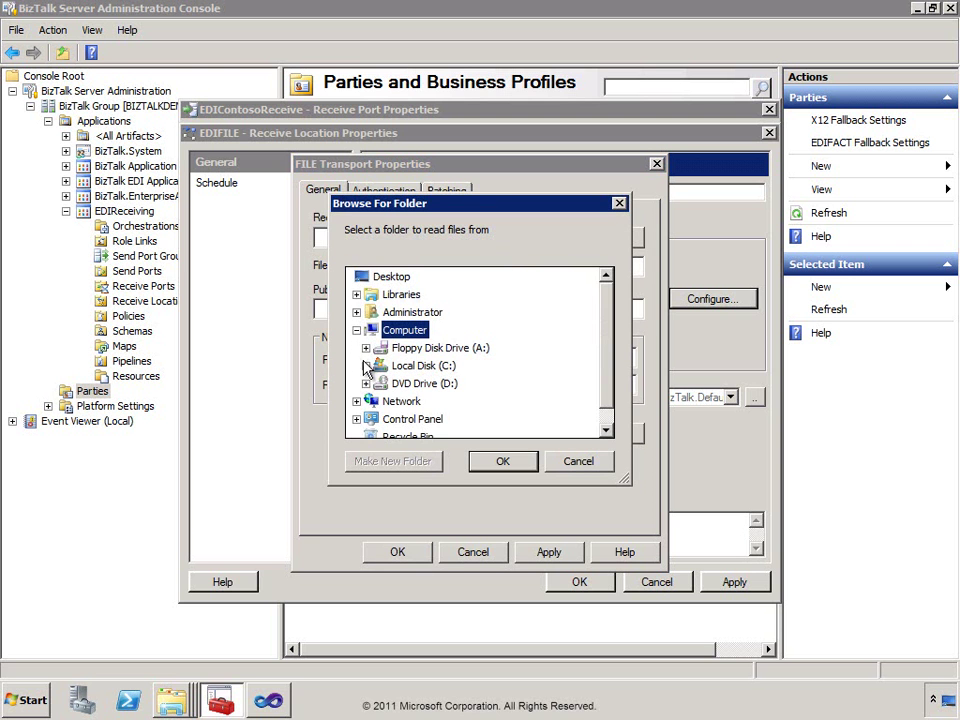
click(366, 365)
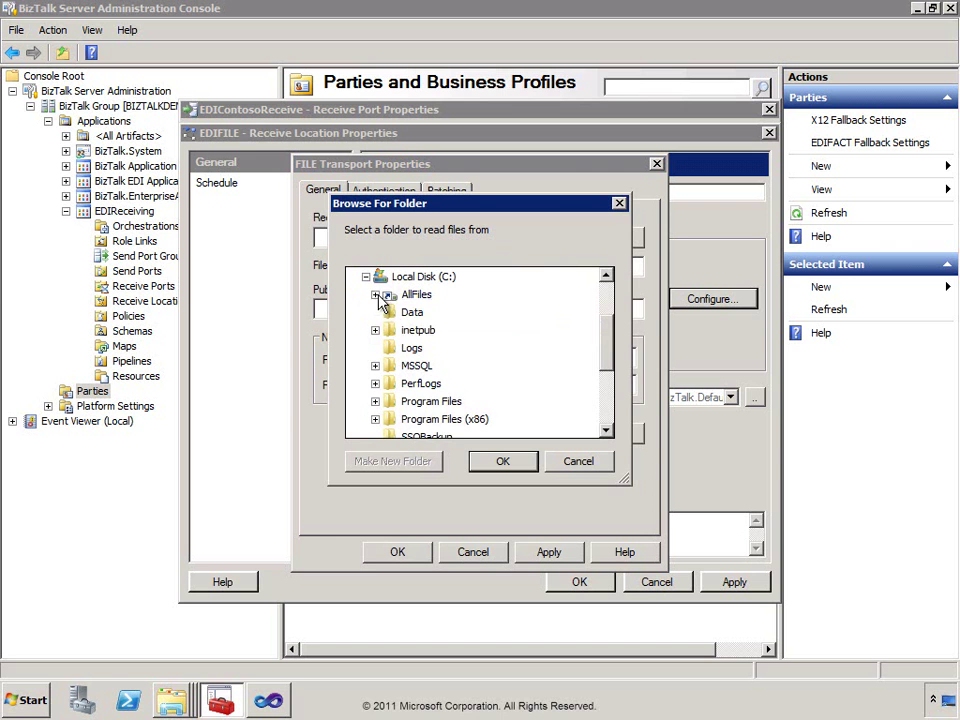
click(376, 295)
click(386, 313)
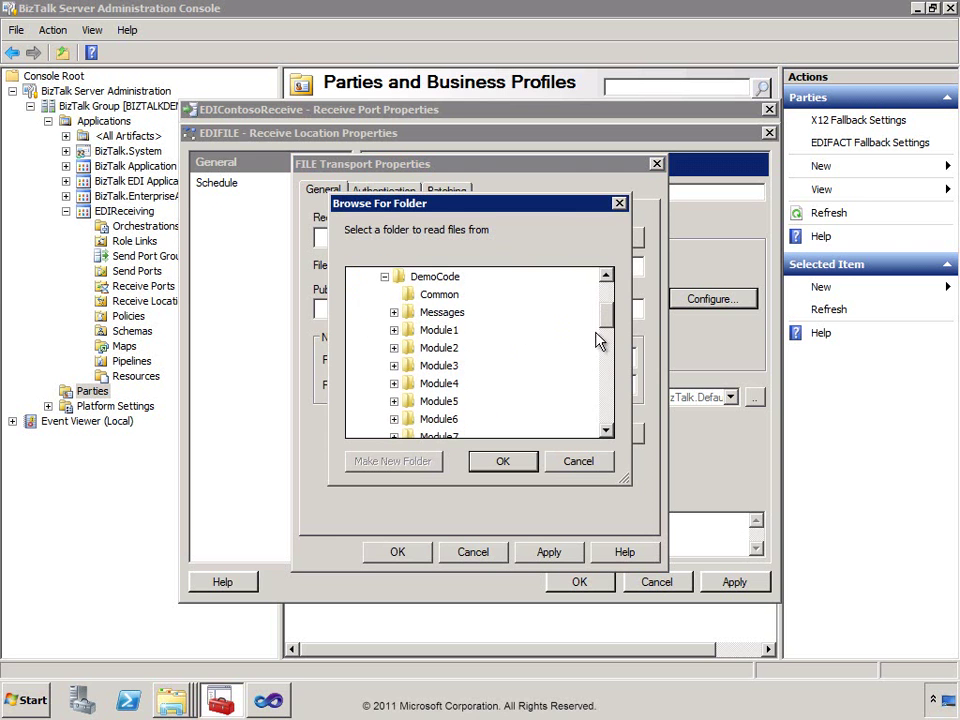
drag(604, 328, 602, 381)
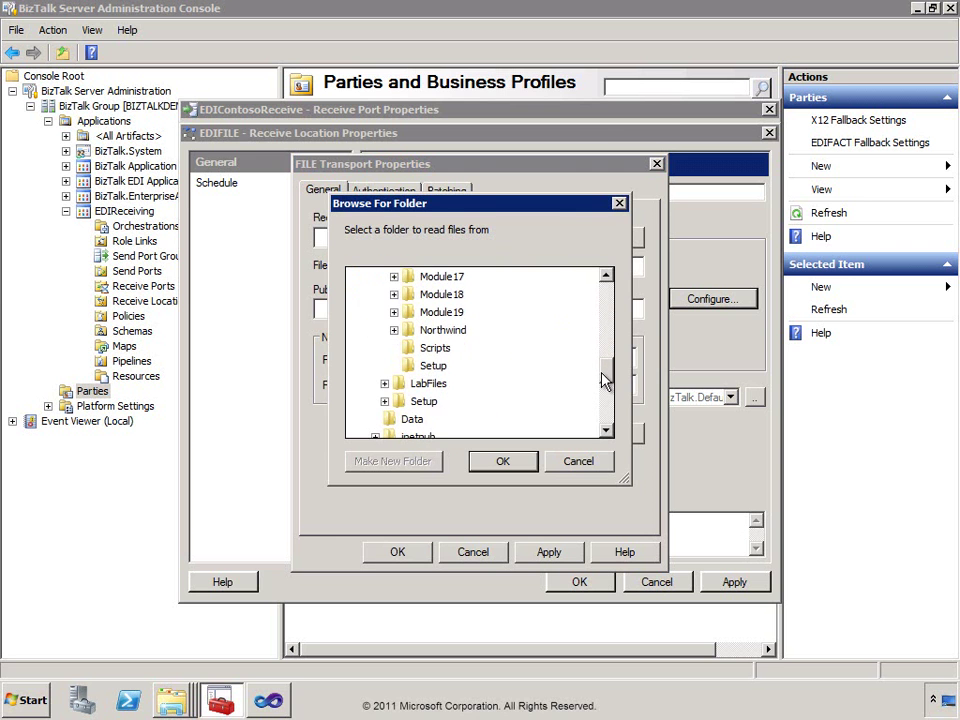
click(394, 331)
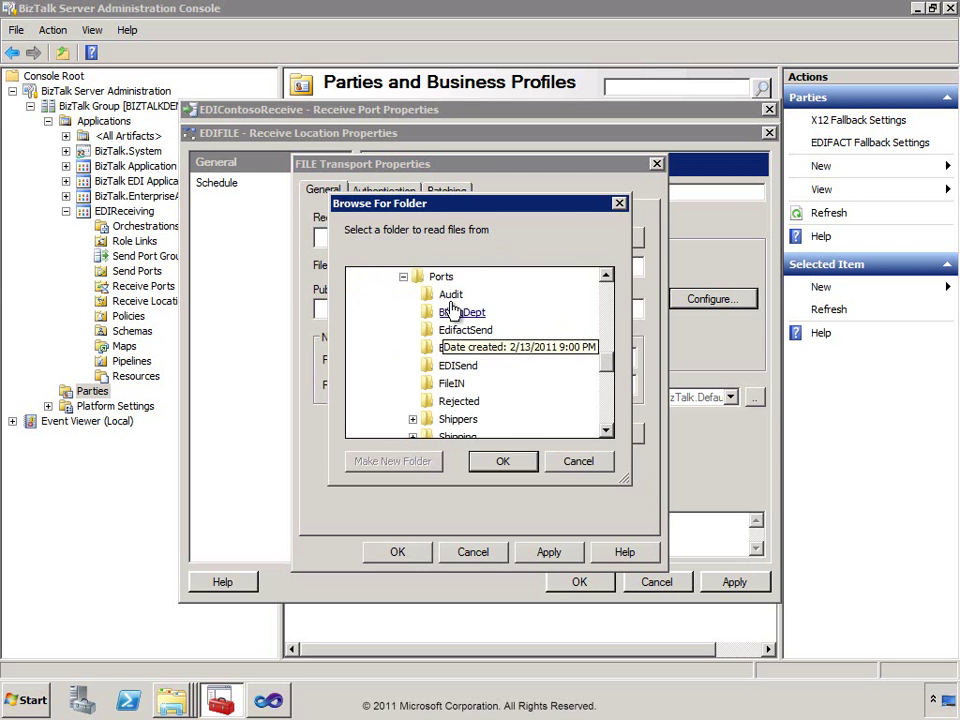
click(460, 348)
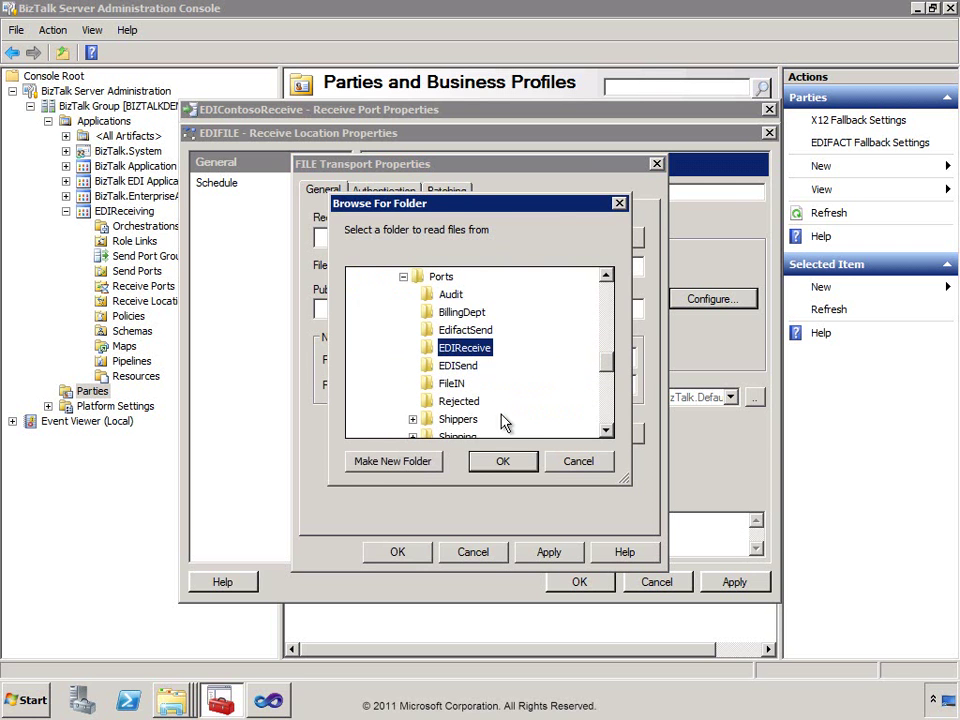
click(508, 459)
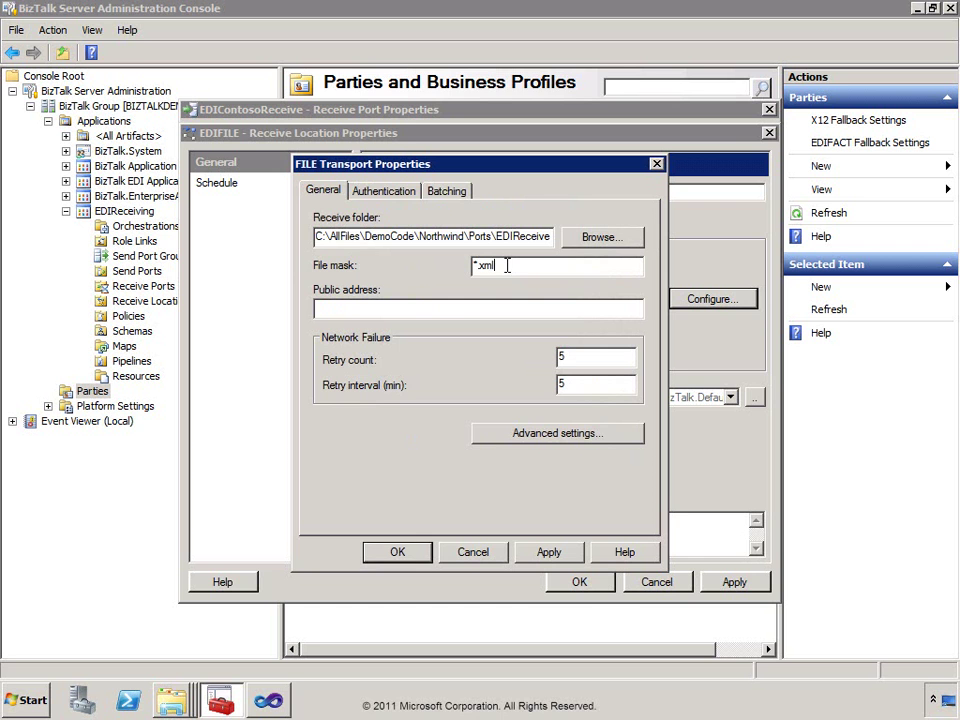
Set the file mask of the EDIFILE receive location to *.txt.
key(BackSpace)
key(BackSpace)
key(BackSpace)
text(txt)
Shorten the polling interval in the FILE transport's advanced settings and accept the transport properties.
click(514, 440)
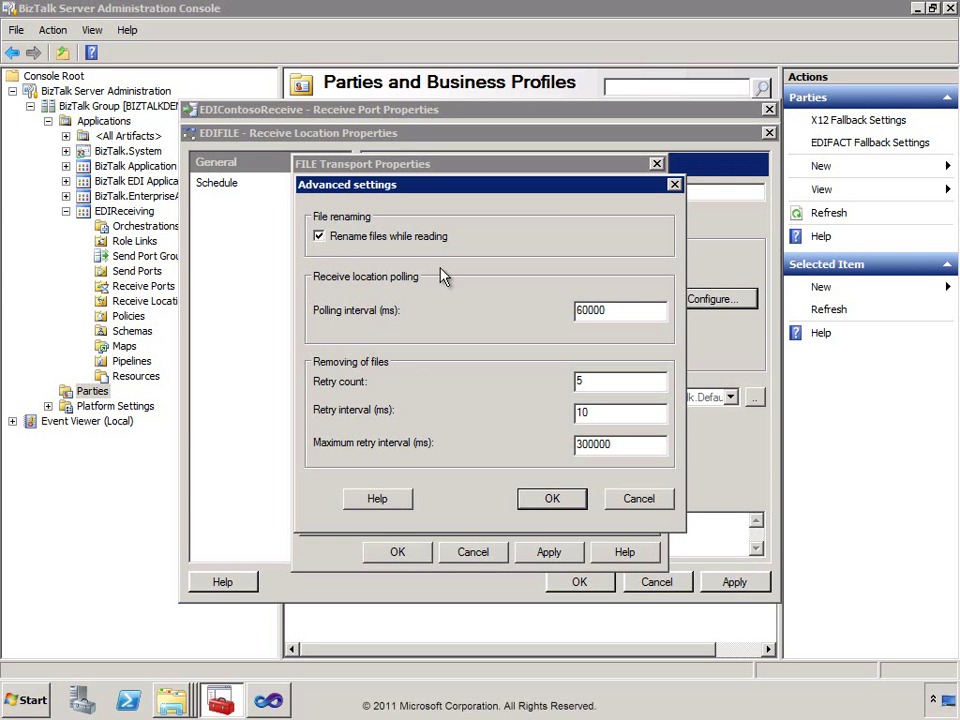
drag(590, 311, 571, 316)
text(5)
click(554, 498)
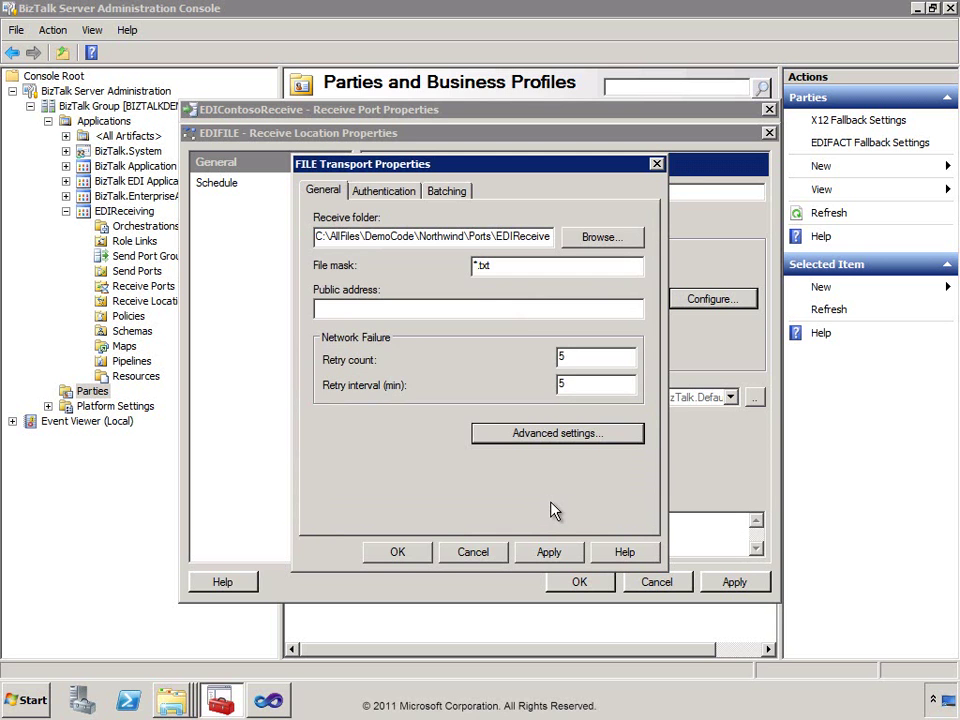
click(405, 554)
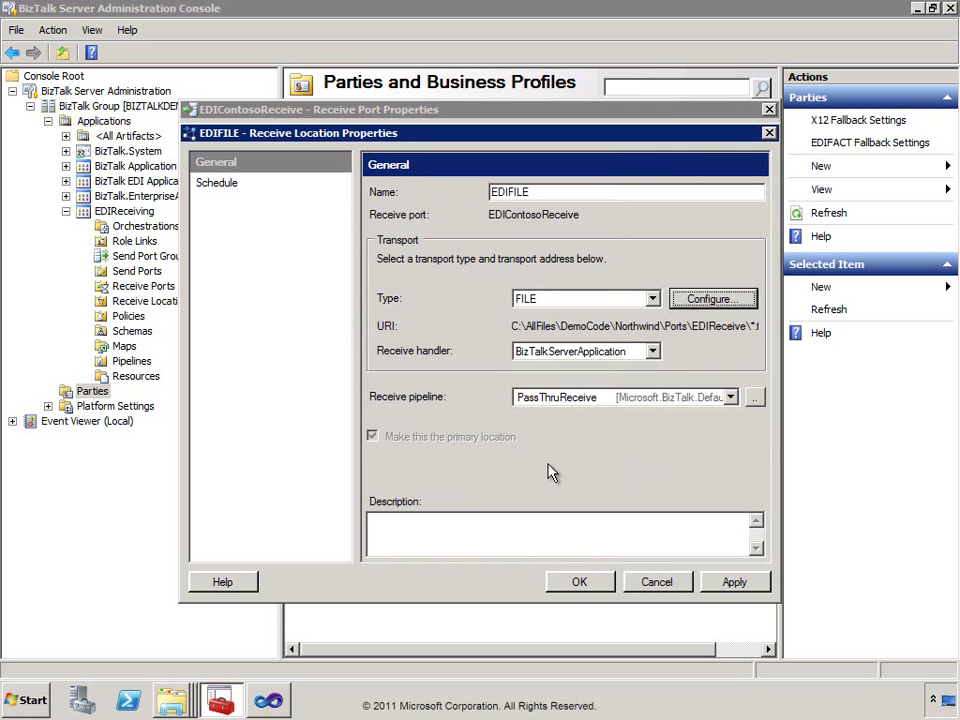
Review the available receive pipelines, keep PassThruReceive for EDIFILE, and save the receive location and the EDIContosoReceive port.
click(615, 401)
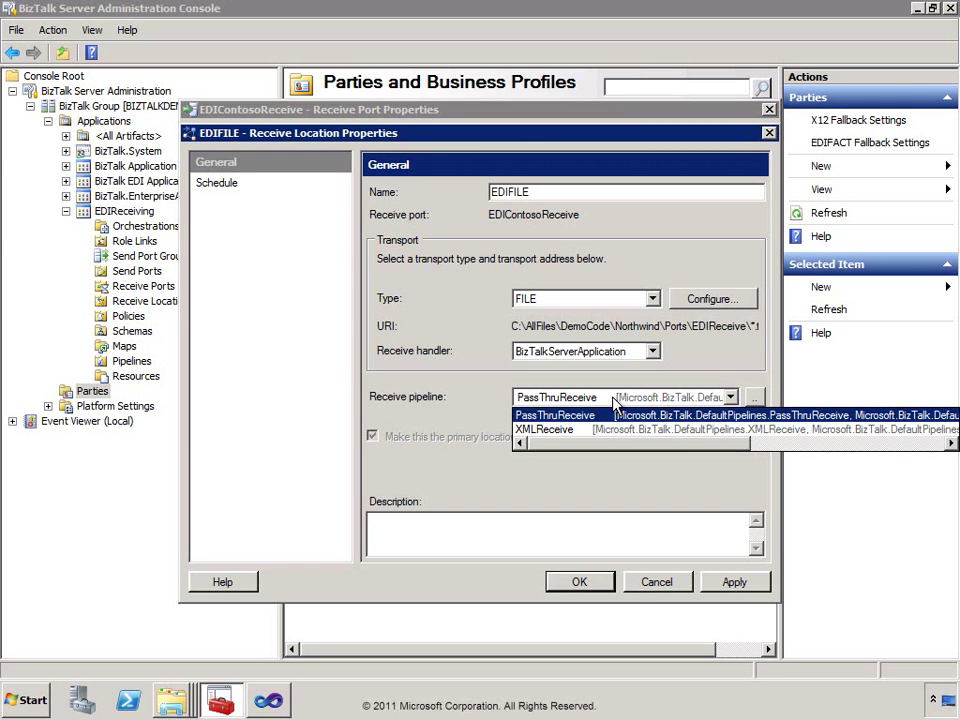
click(613, 414)
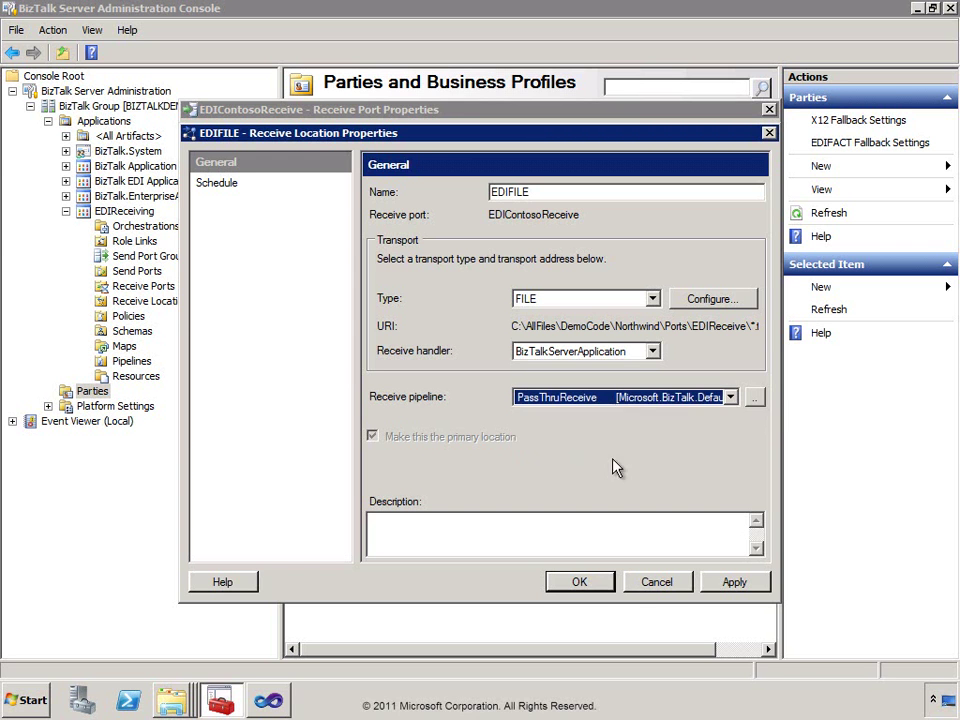
click(582, 583)
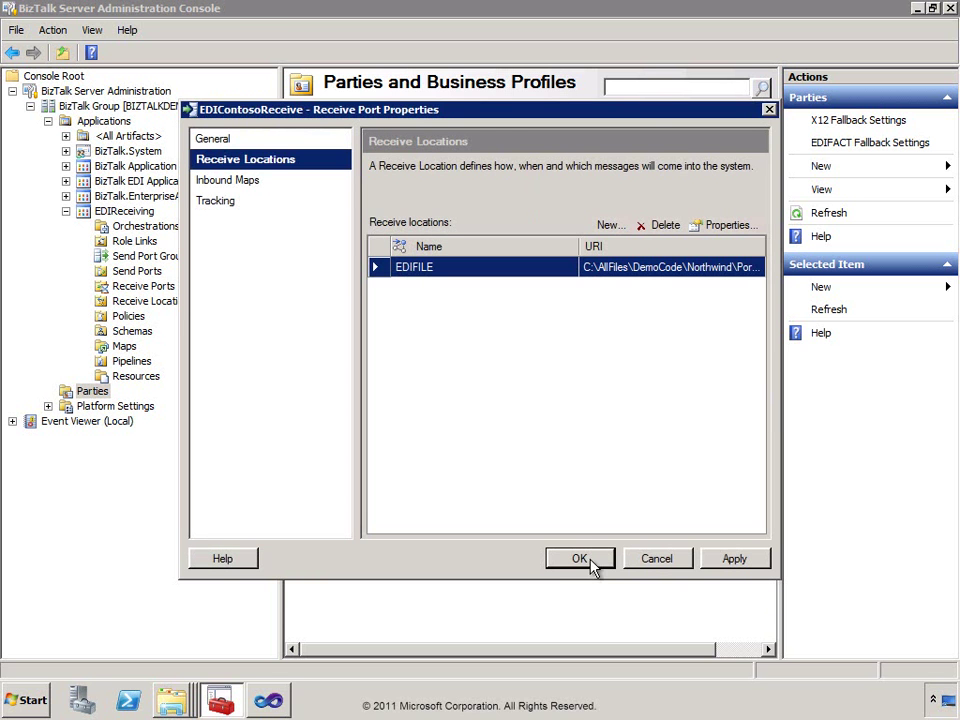
click(589, 559)
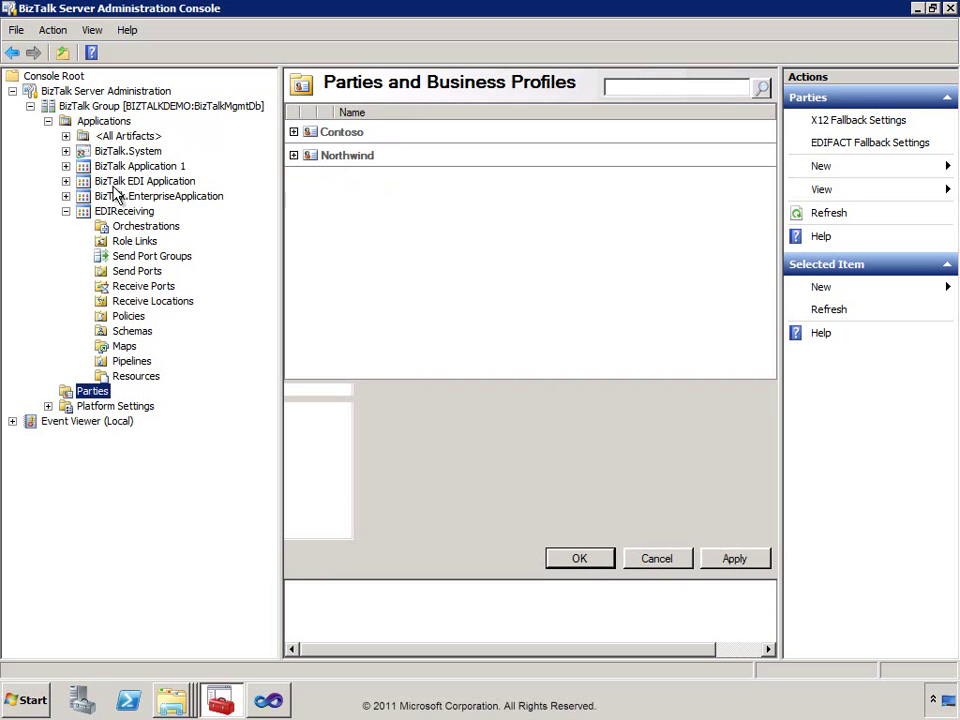
Examine the full names of the pipelines in BizTalk EDI Application, and collapse that application.
click(66, 181)
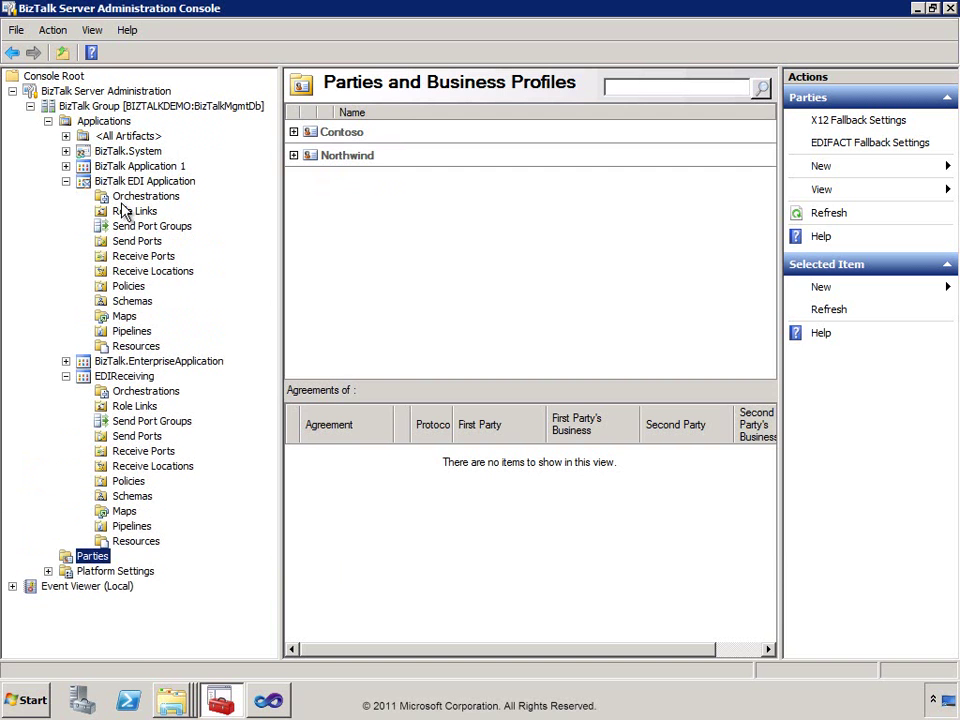
click(132, 331)
drag(423, 117, 601, 118)
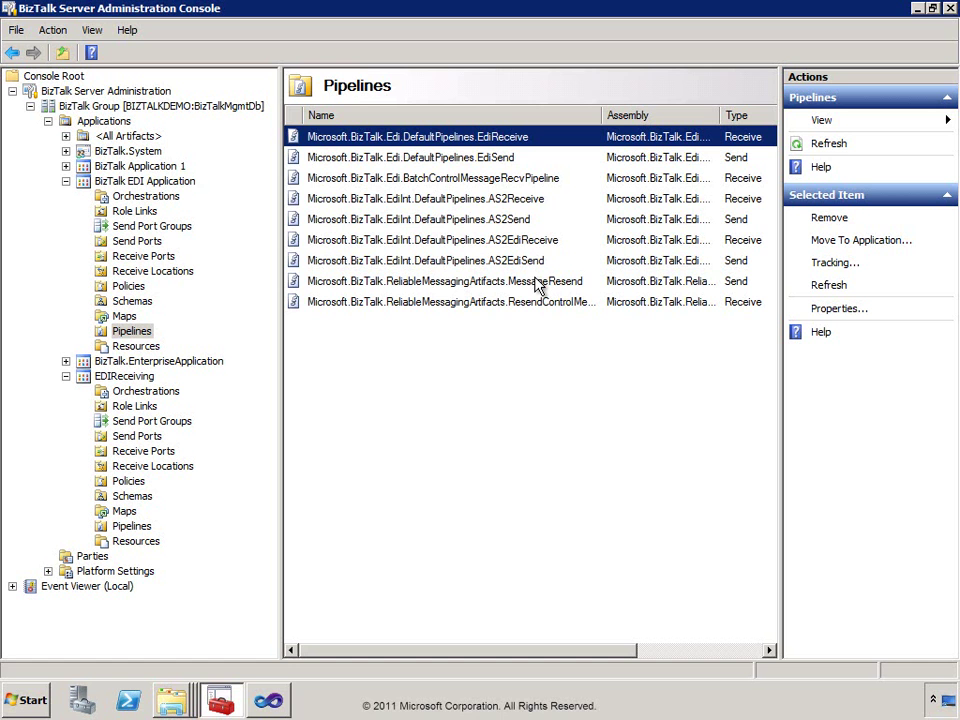
click(66, 182)
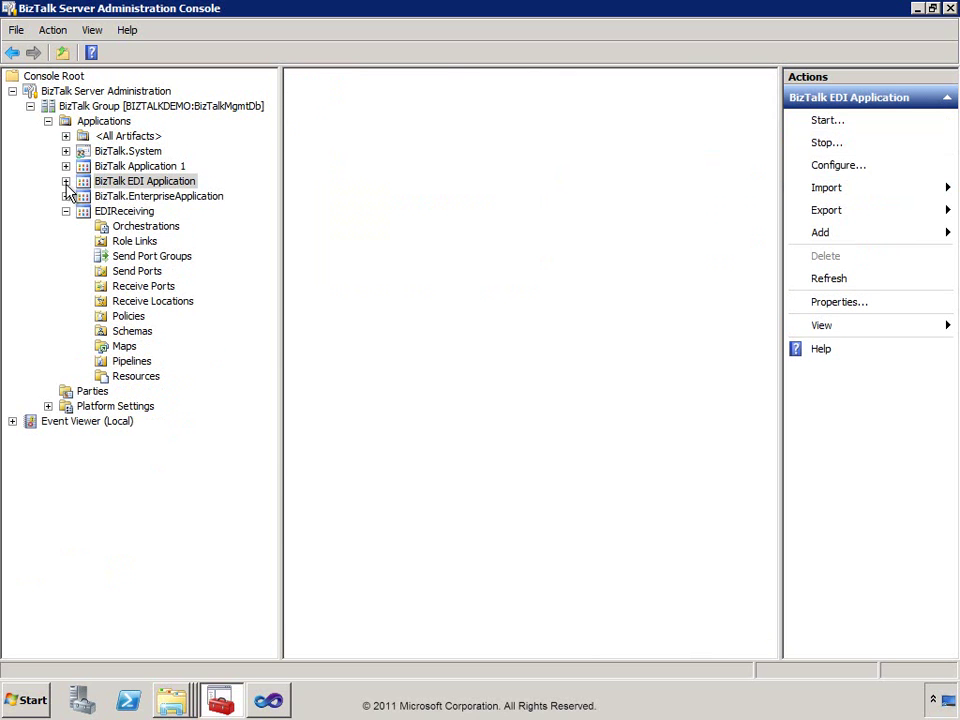
Add a reference from the EDIReceiving application to BizTalk EDI Application.
right_click(128, 218)
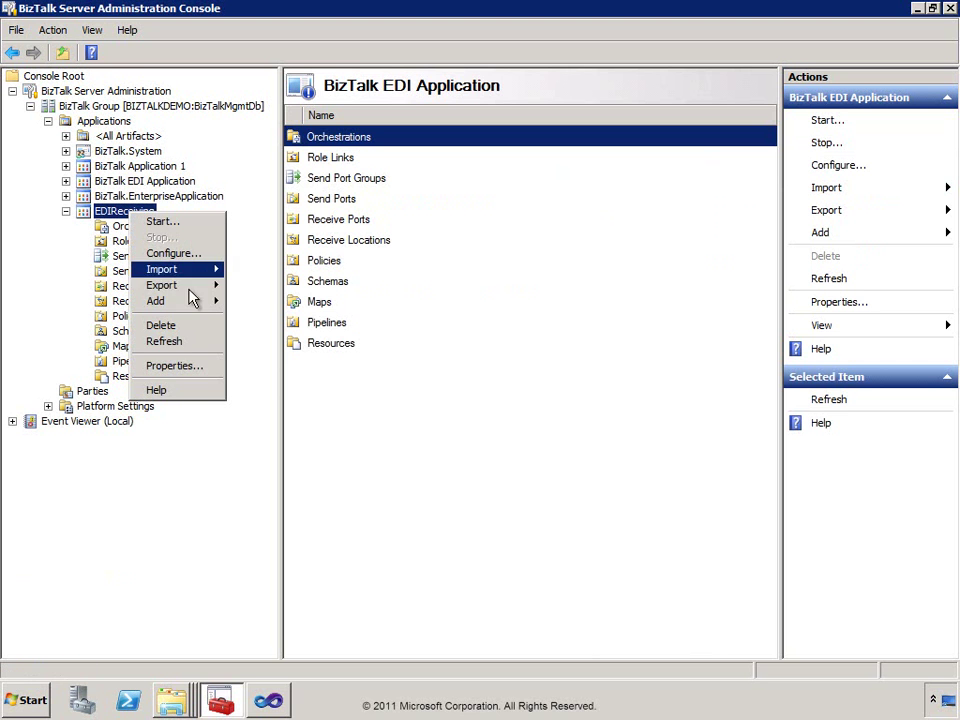
mouse_move(187, 311)
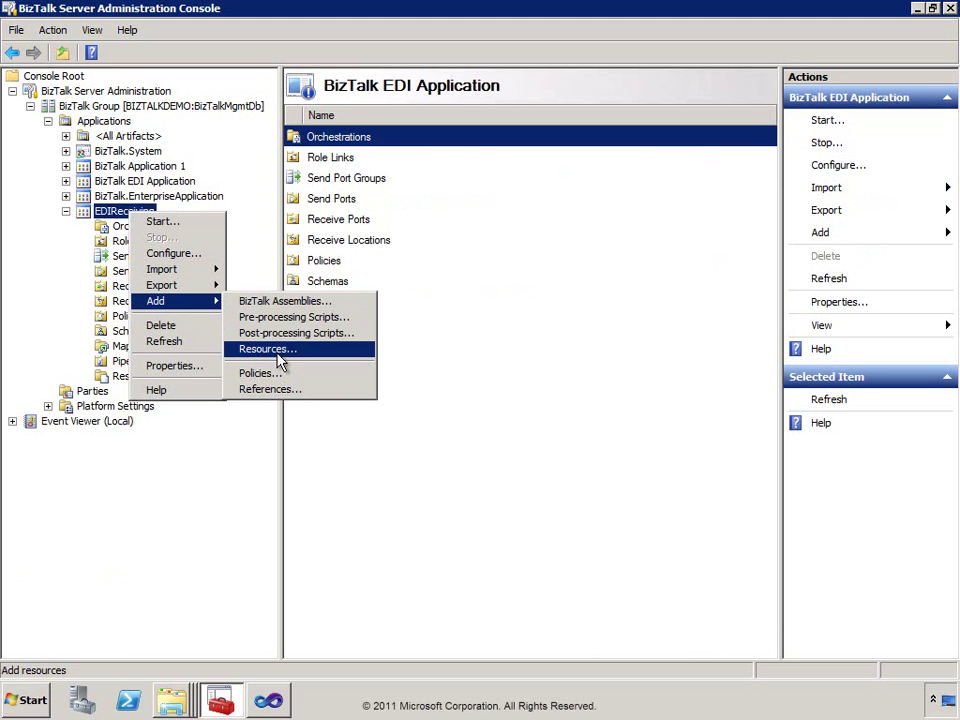
click(276, 389)
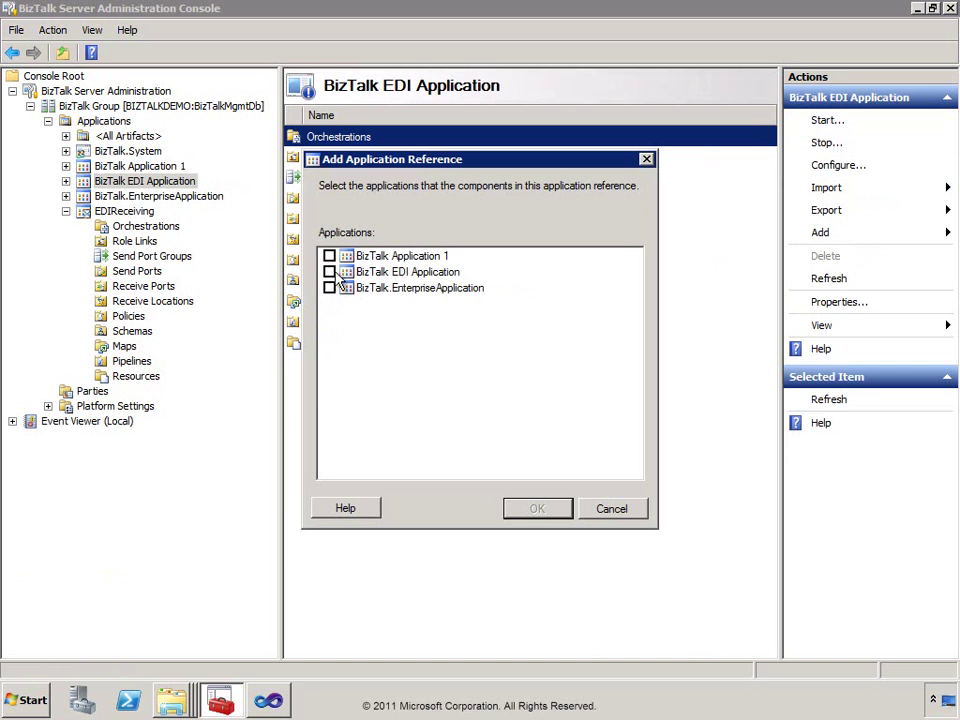
click(330, 272)
click(540, 510)
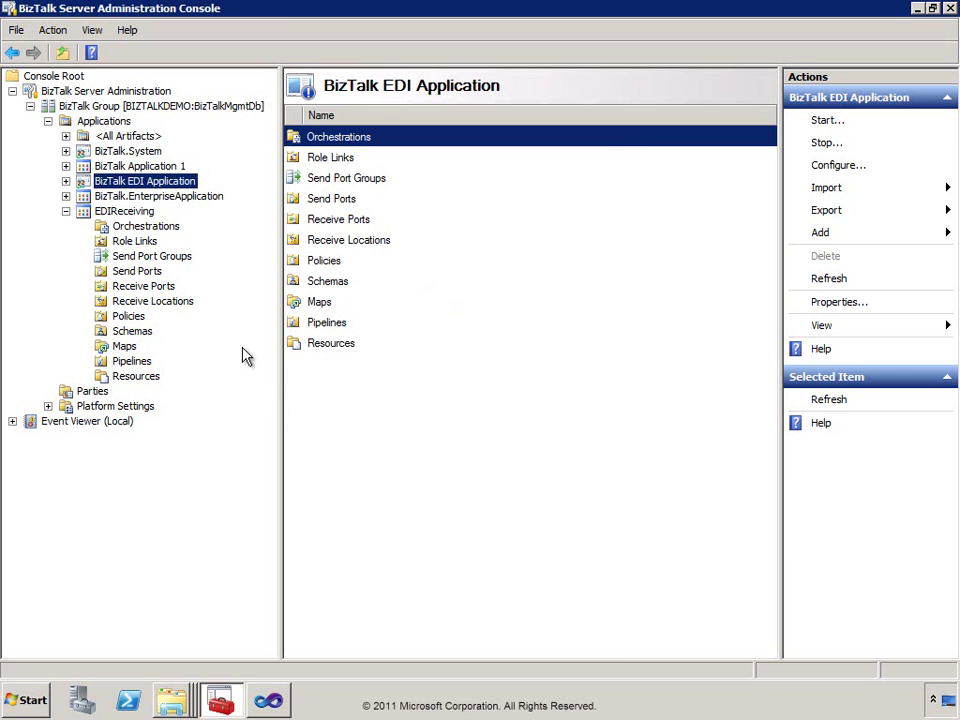
Set the receive pipeline of the EDIFILE receive location to EdiReceive and save the location.
click(150, 302)
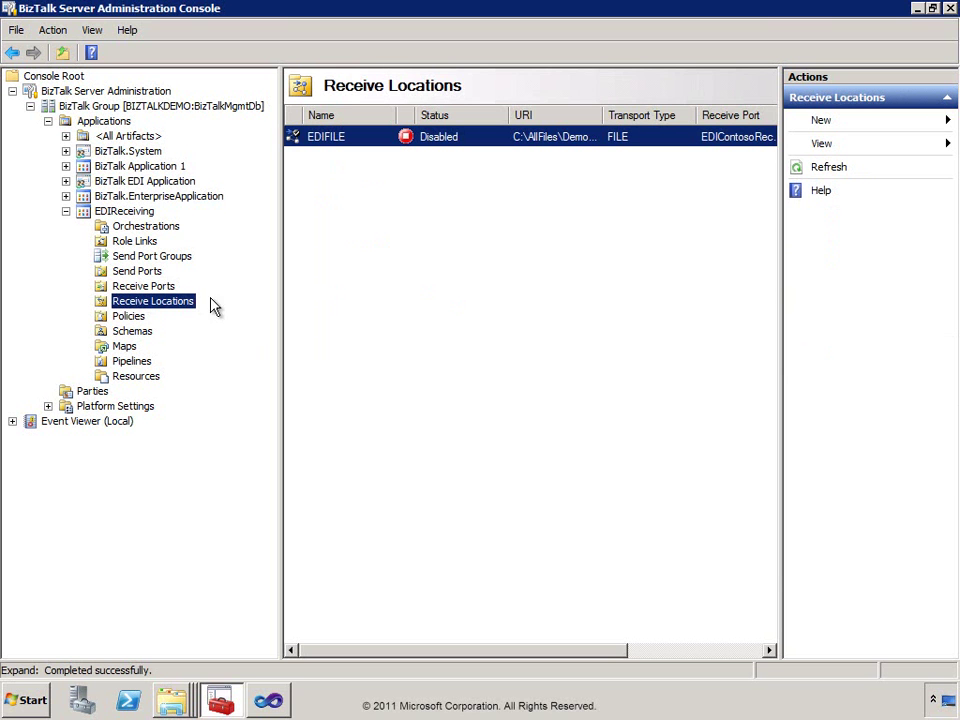
double_click(371, 147)
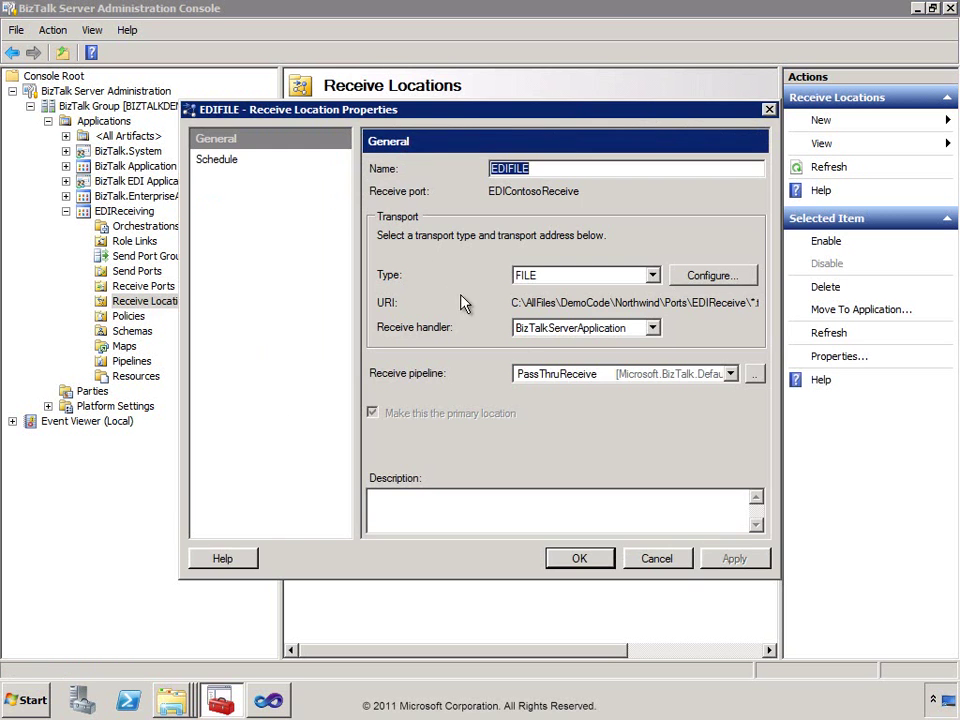
click(578, 377)
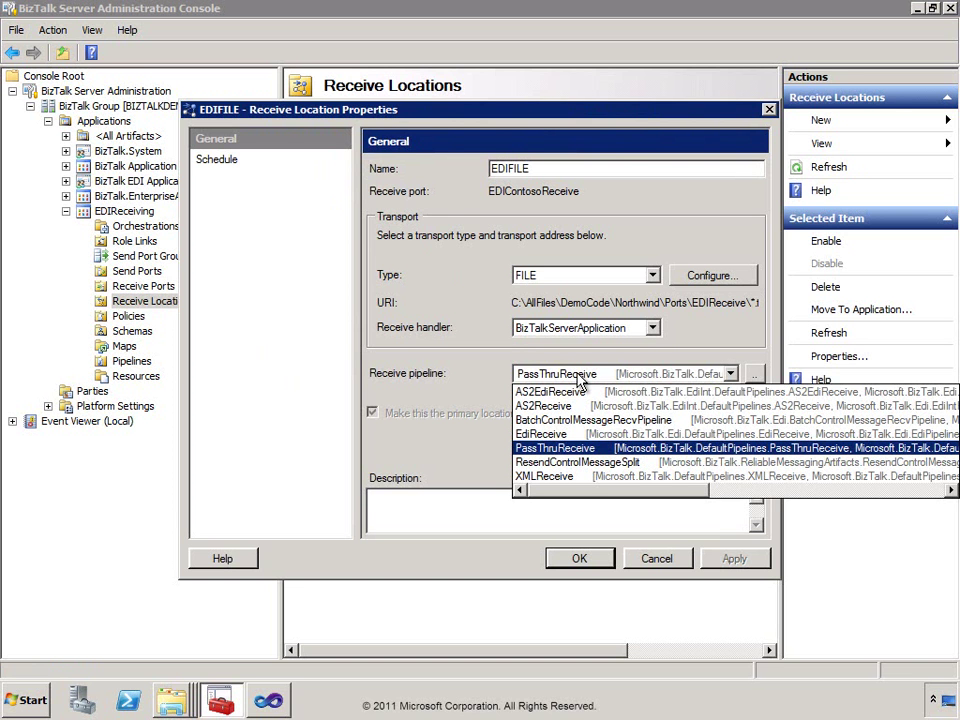
click(540, 434)
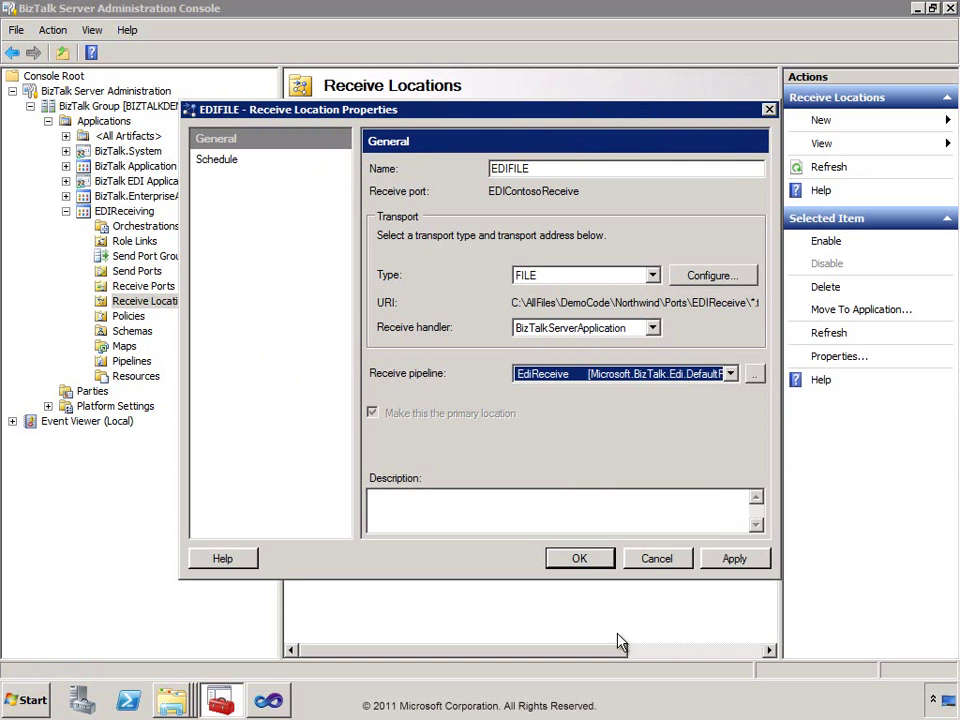
click(578, 558)
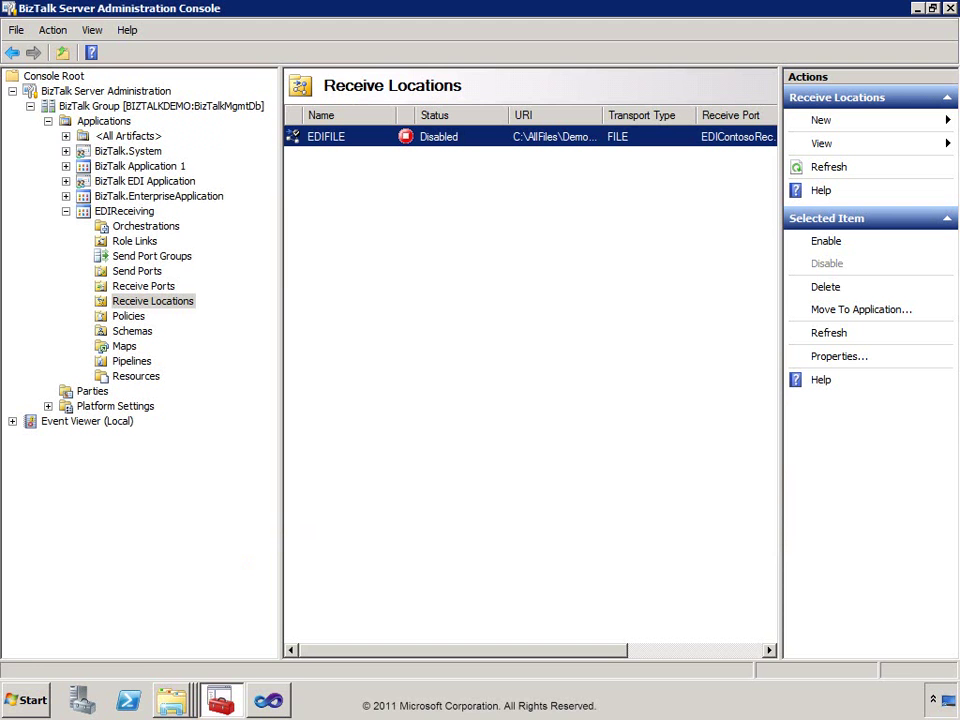
Create a static one-way send port named EDISend in EDIReceiving, using the FILE transport type.
click(134, 271)
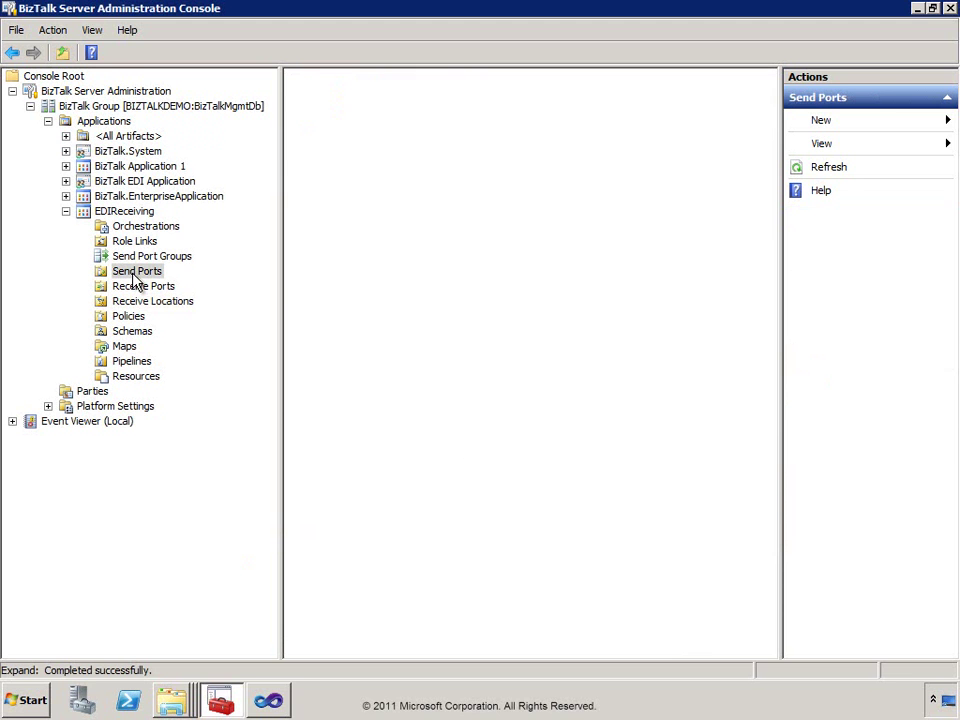
right_click(147, 277)
mouse_move(197, 283)
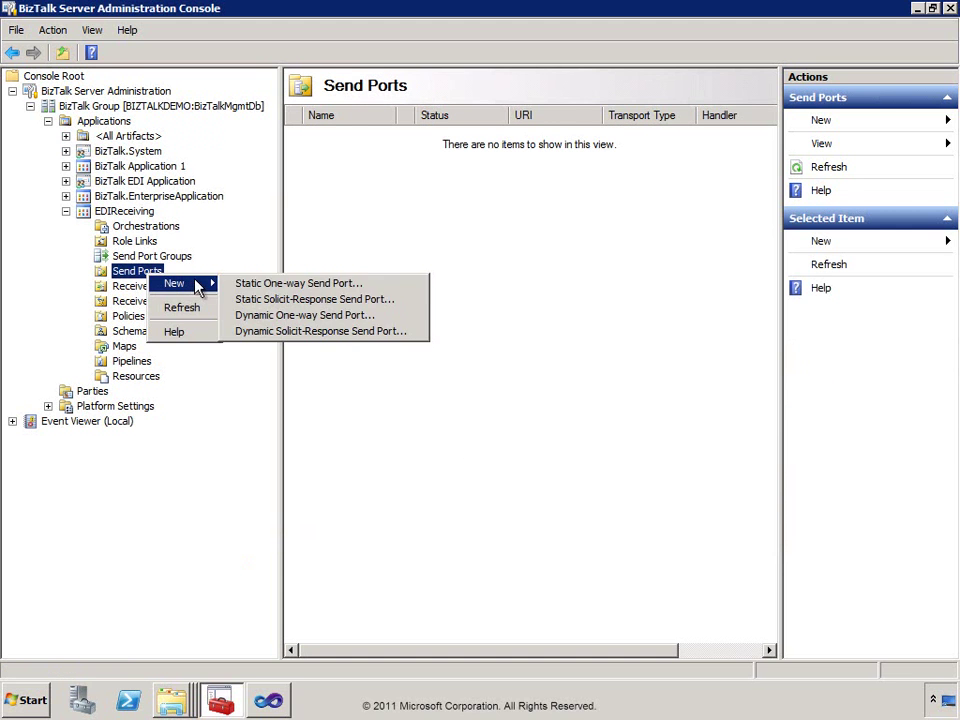
click(357, 283)
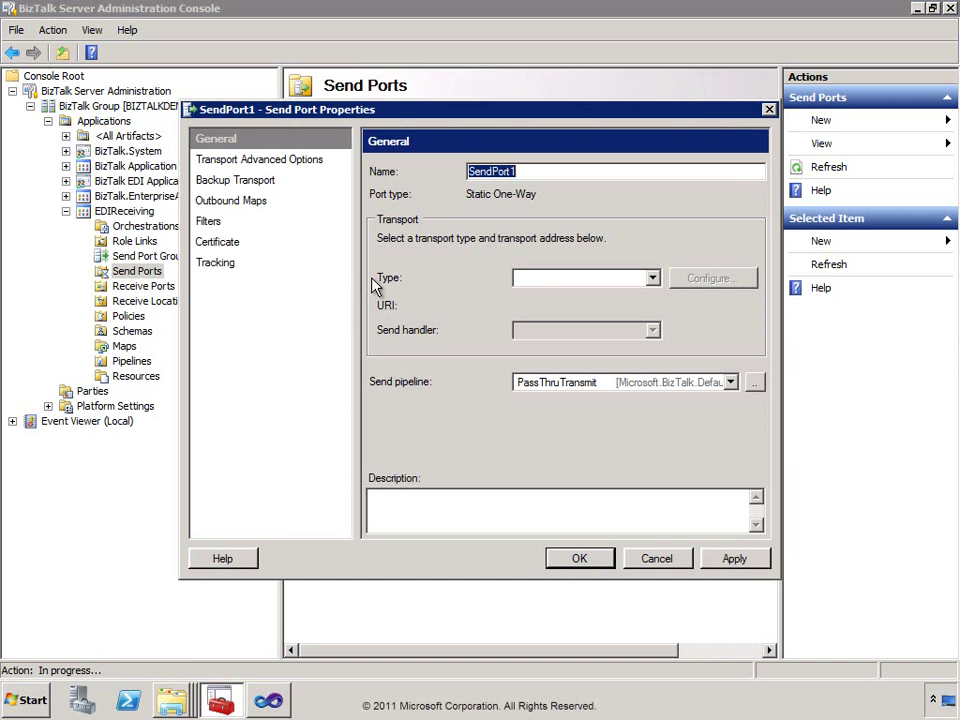
text(EDISend)
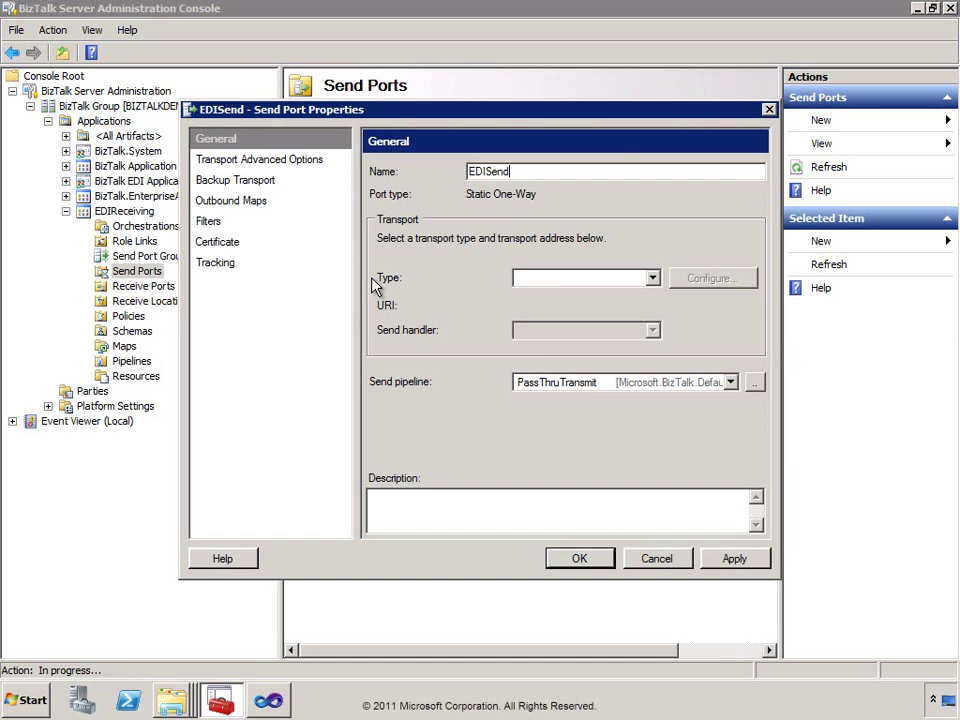
click(560, 281)
click(569, 294)
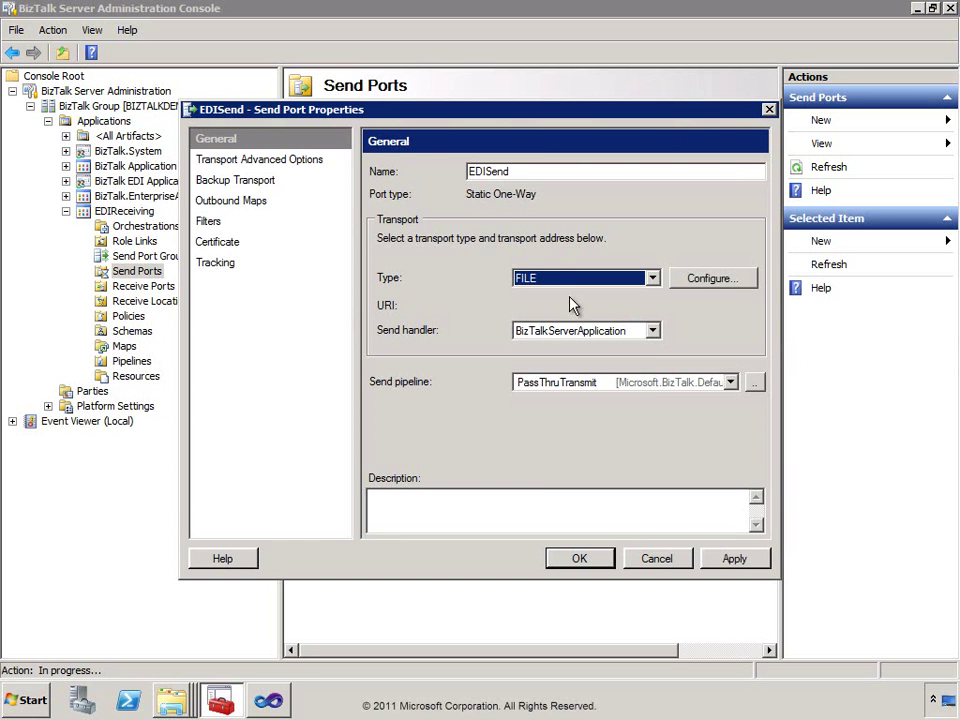
Set EDISend's destination folder to C:\AllFiles\DemoCode\Northwind\Ports\EDISend, keep the file name %MessageID%.xml, and accept the transport properties.
click(710, 279)
click(596, 216)
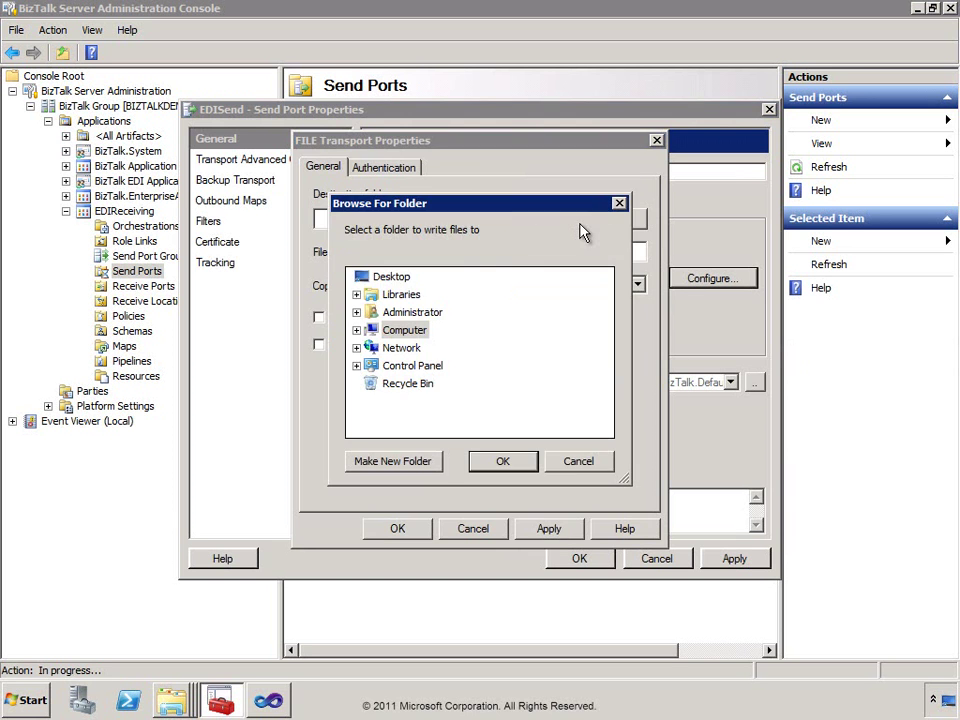
click(356, 330)
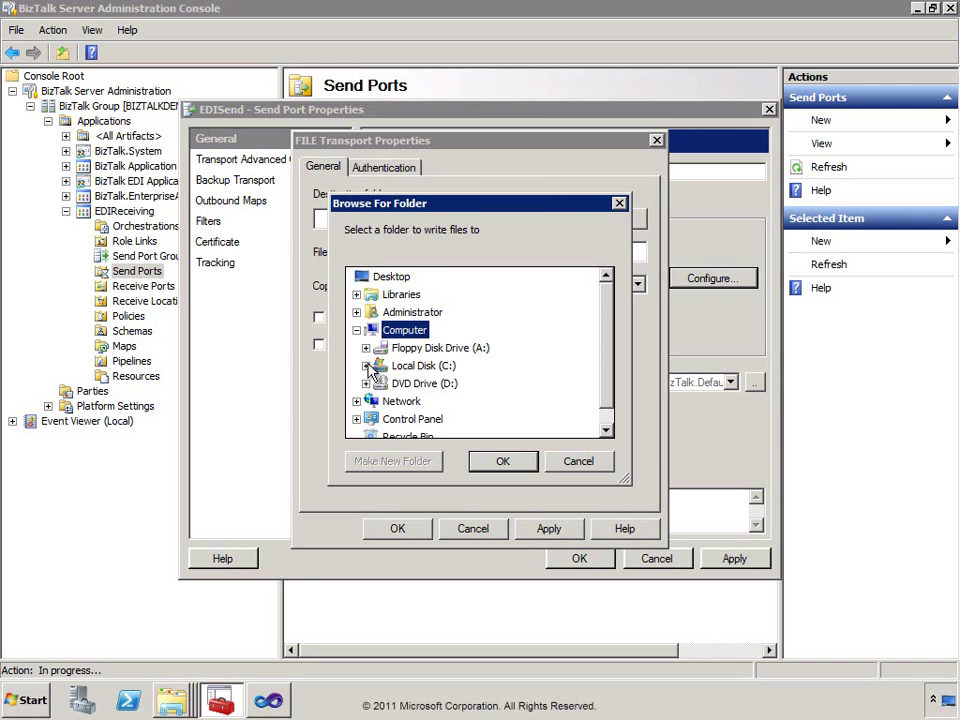
click(366, 366)
click(376, 295)
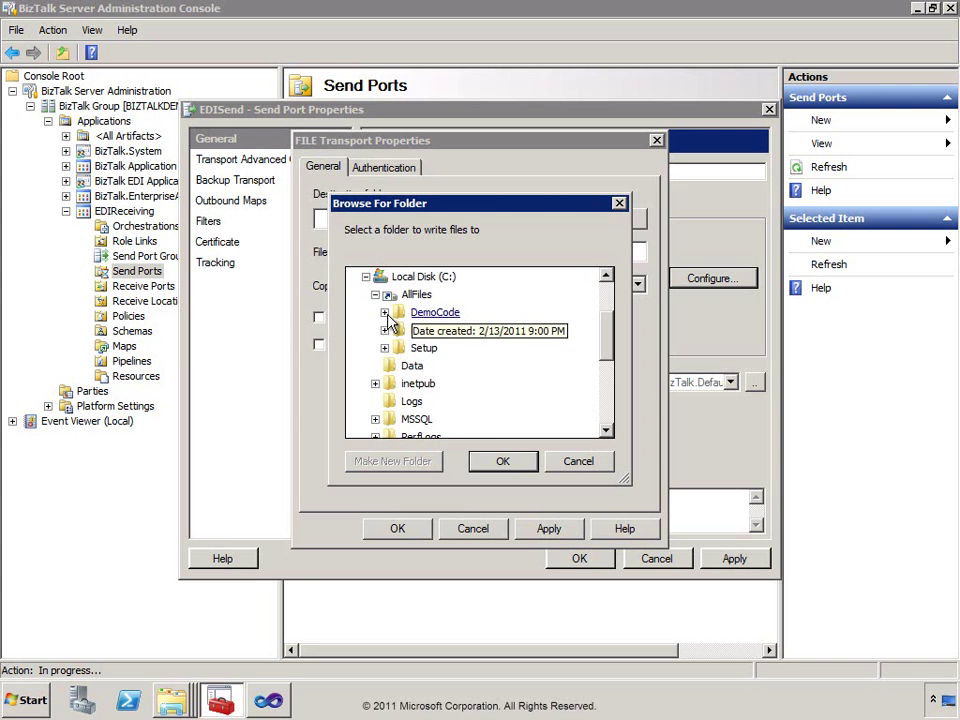
click(385, 312)
scroll(482, 360, down, 6)
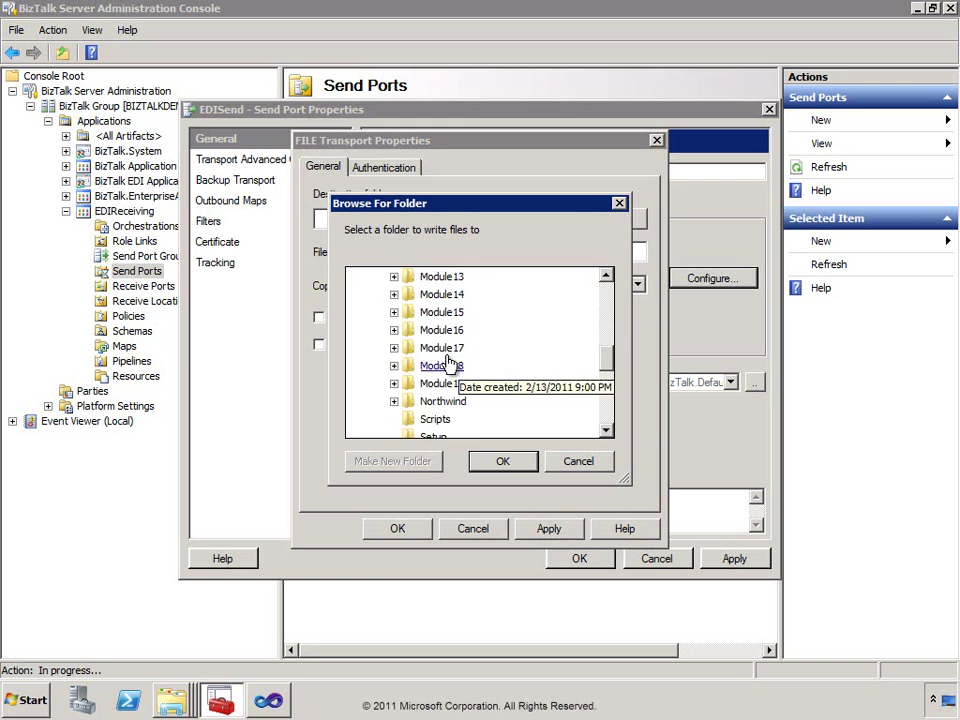
click(393, 401)
scroll(400, 395, down, 3)
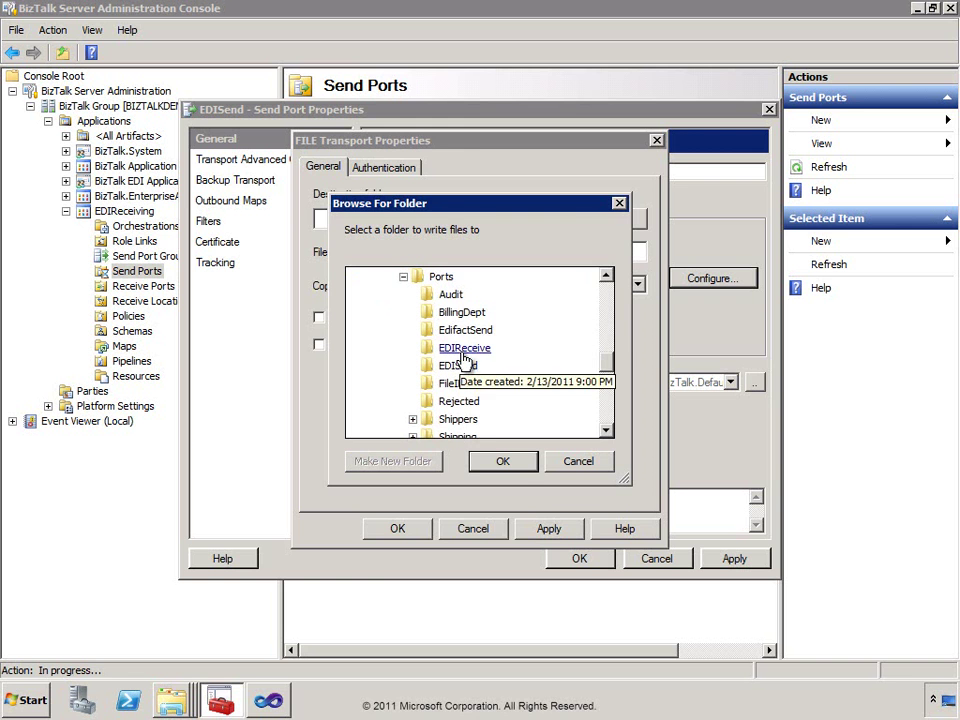
scroll(470, 362, down, 1)
click(458, 314)
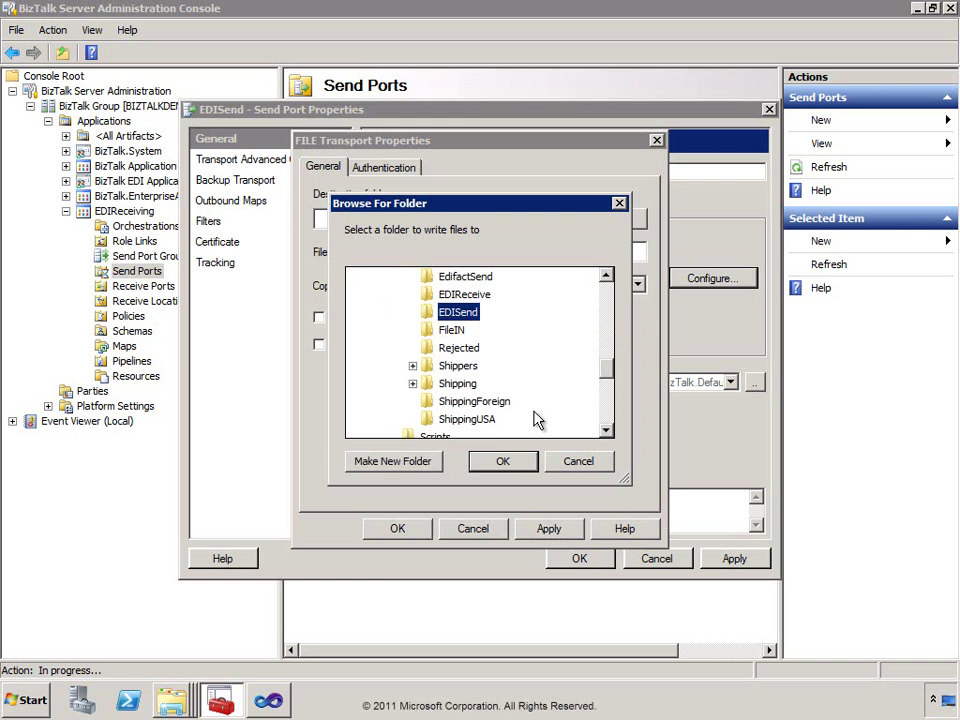
click(510, 464)
click(553, 251)
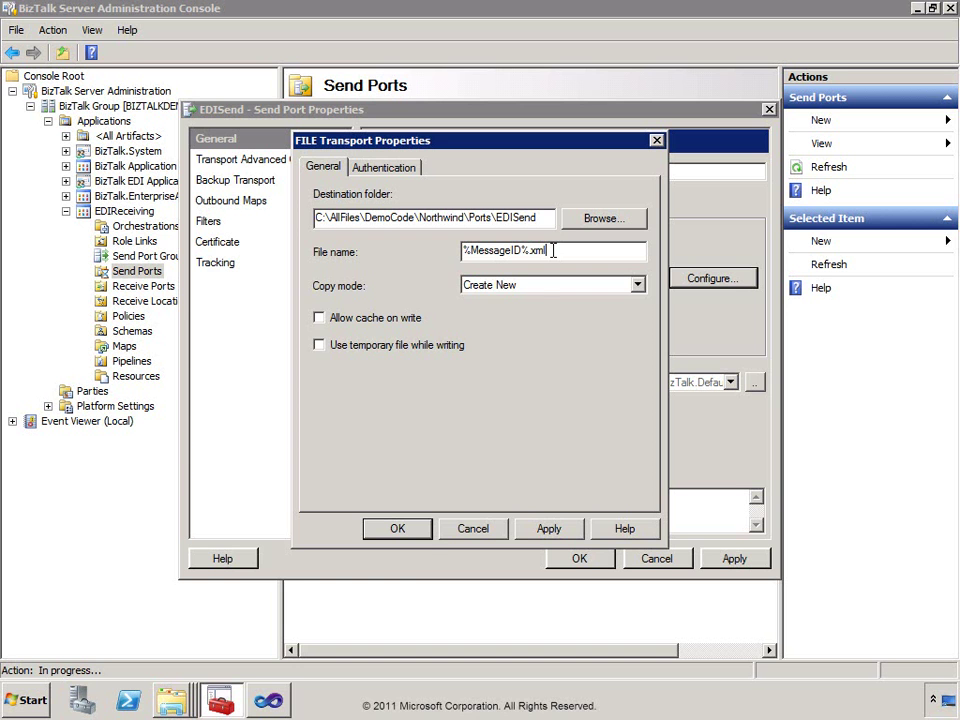
click(410, 529)
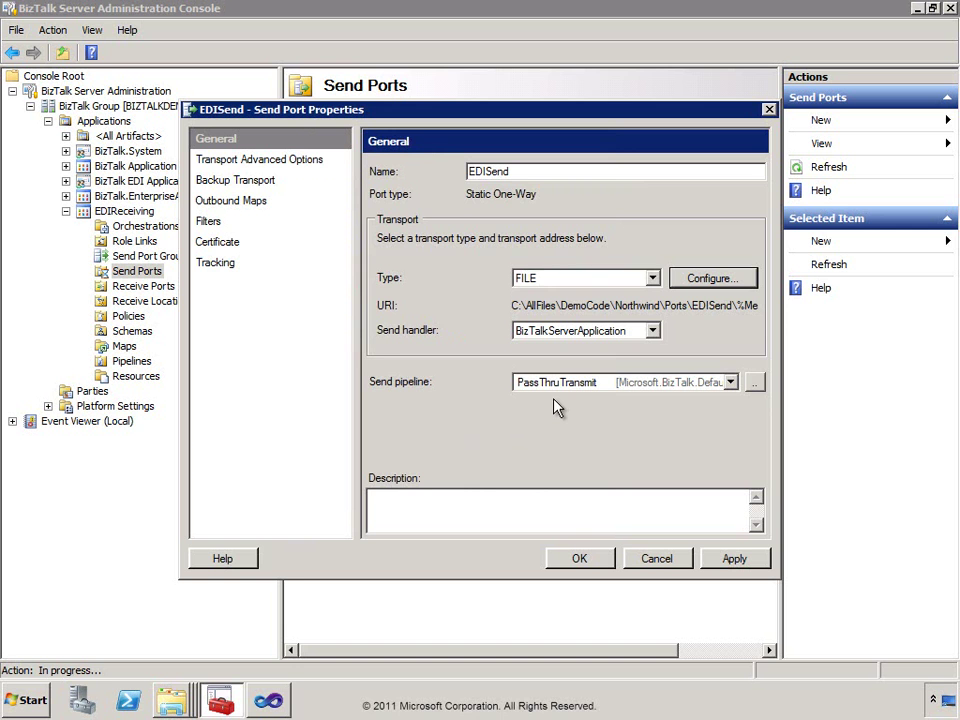
Add the filter EDI.GS02 == CONTOSO to the EDISend port and save the port.
click(212, 222)
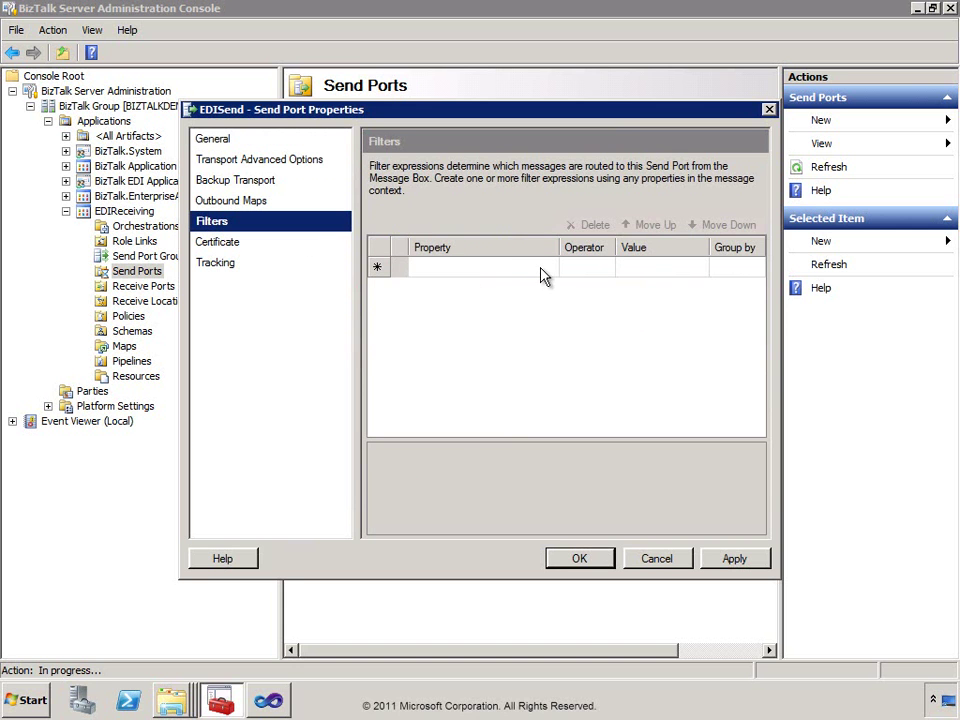
click(543, 270)
click(549, 268)
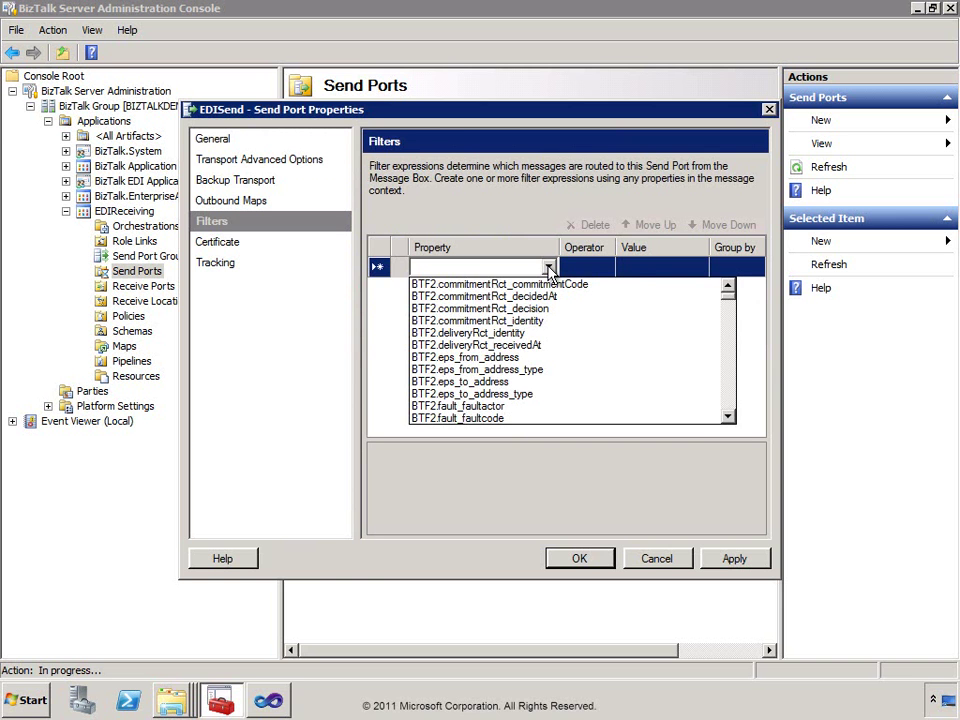
key(e)
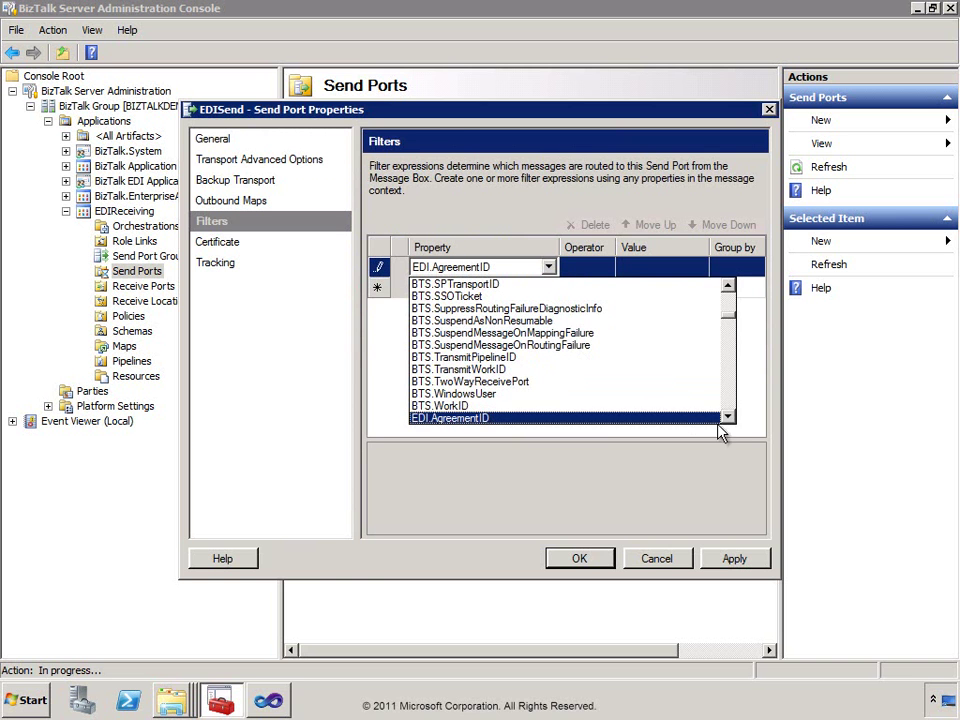
drag(731, 421, 733, 425)
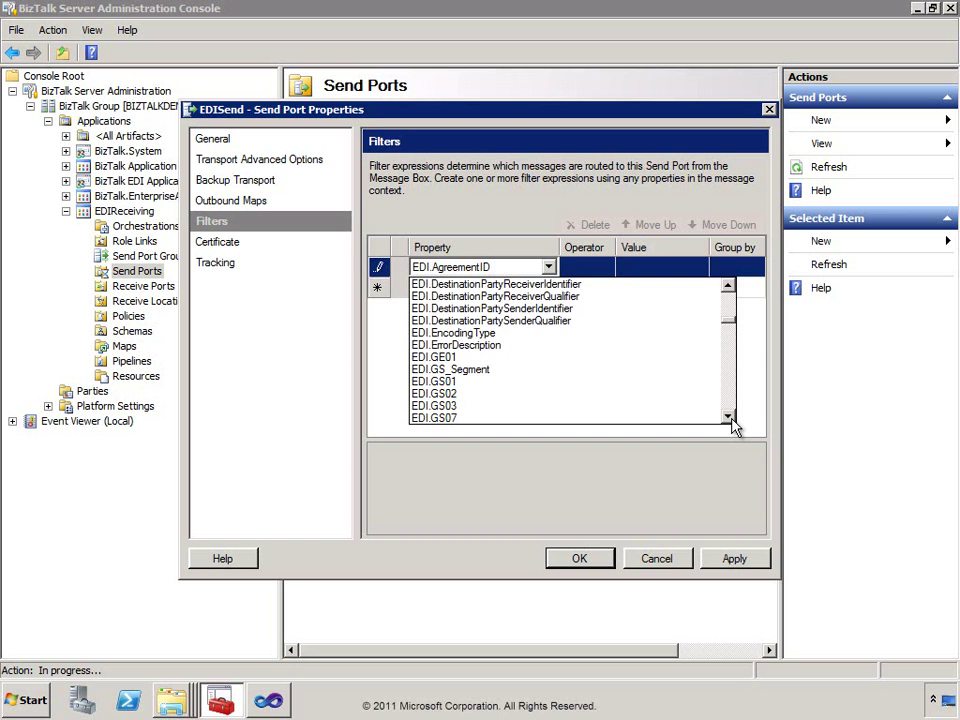
click(465, 394)
click(646, 266)
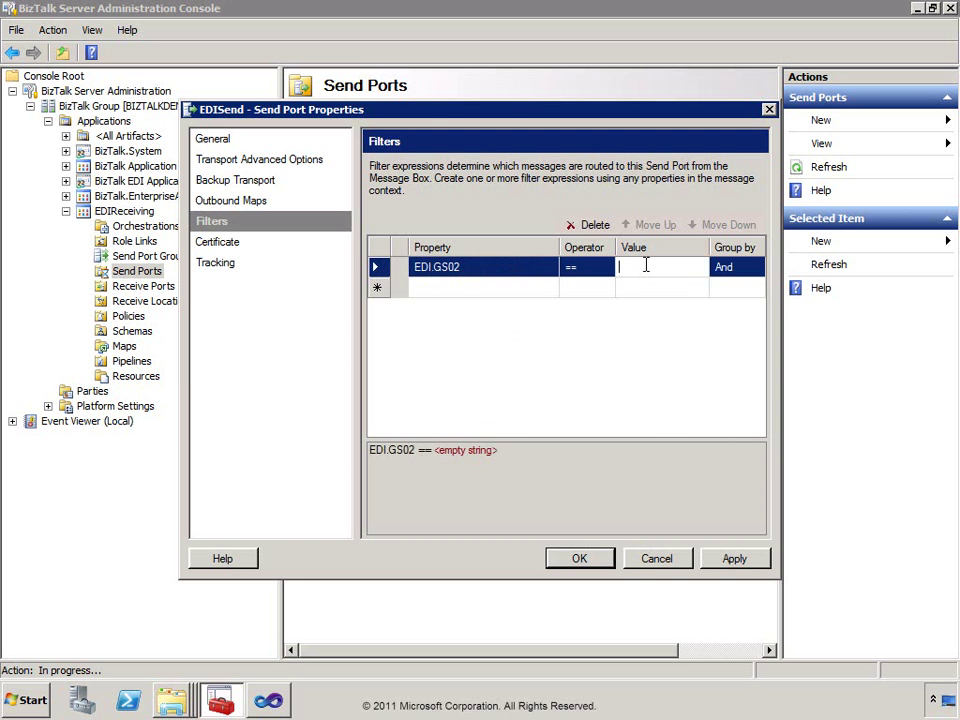
text(CONTOSO)
click(583, 558)
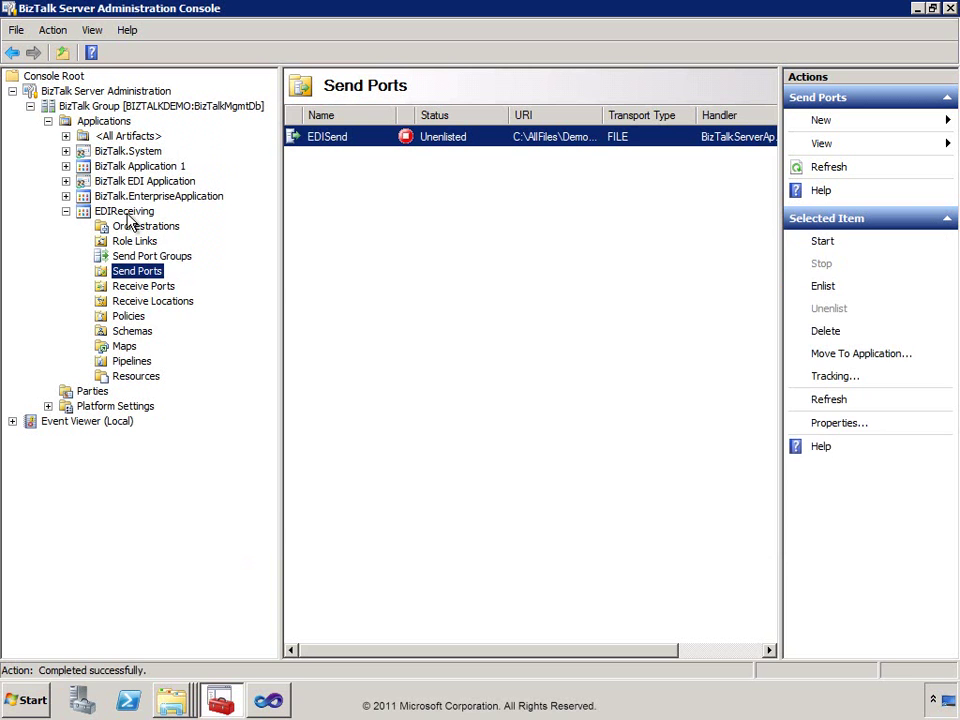
Start the EDIReceiving application together with its referenced BizTalk EDI Application.
right_click(129, 216)
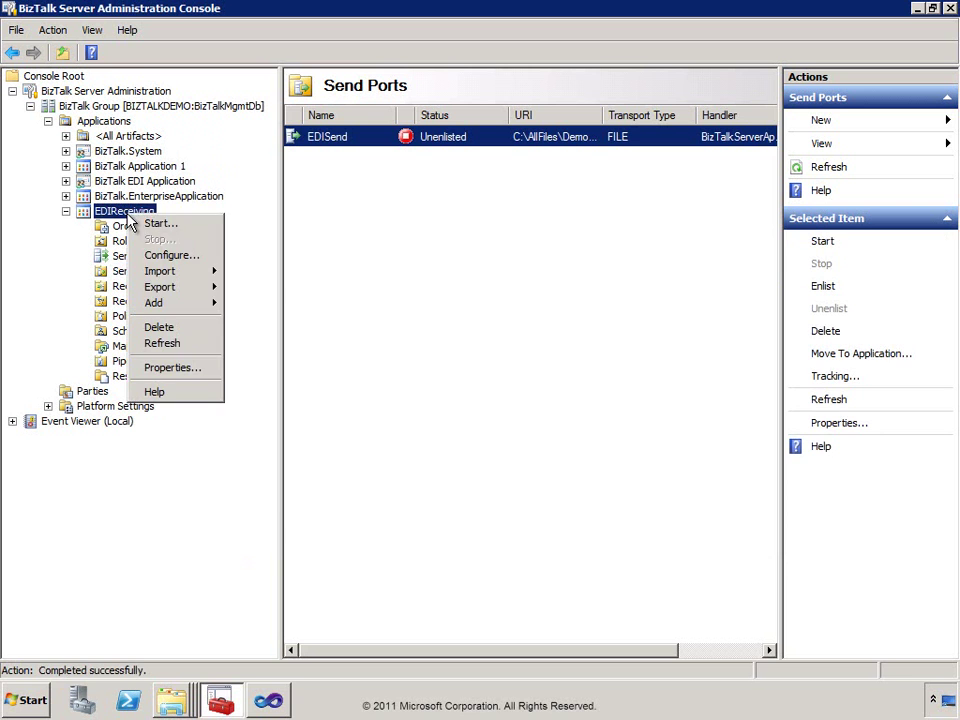
click(185, 228)
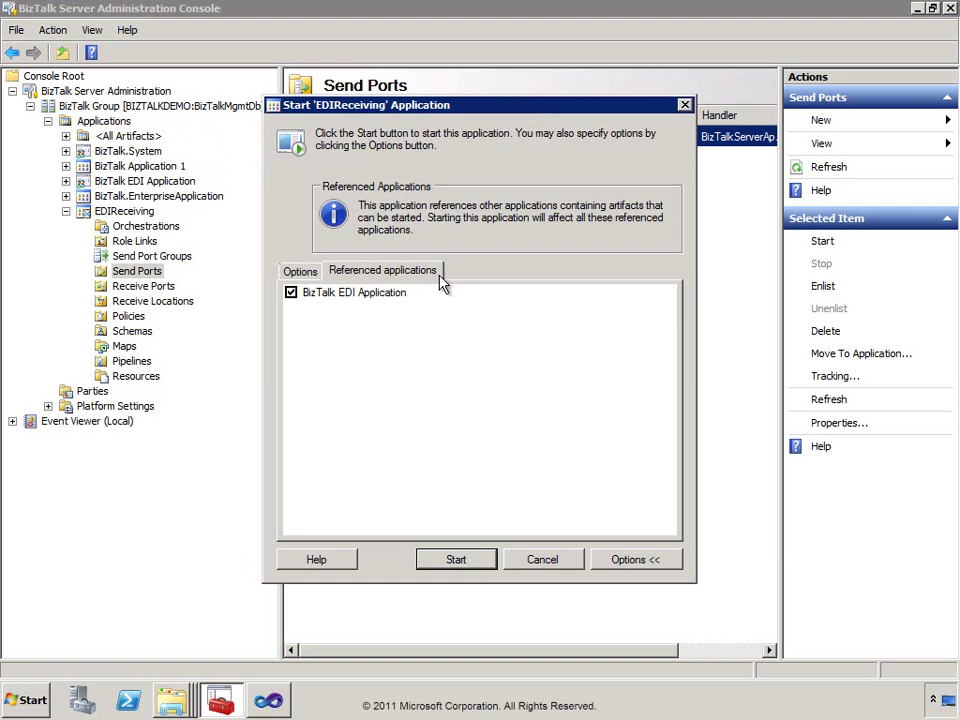
click(470, 562)
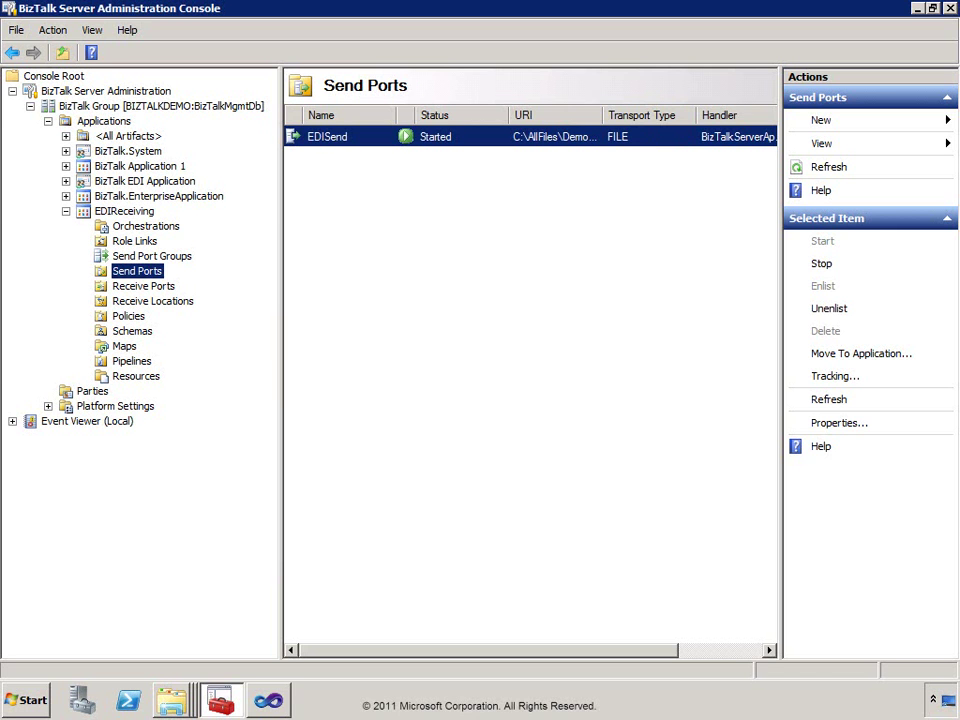
Minimize the console, copy SamplePO.txt from the Module18 folder into the EDIReceive folder, and check the EDISend folder for output.
click(917, 8)
click(918, 10)
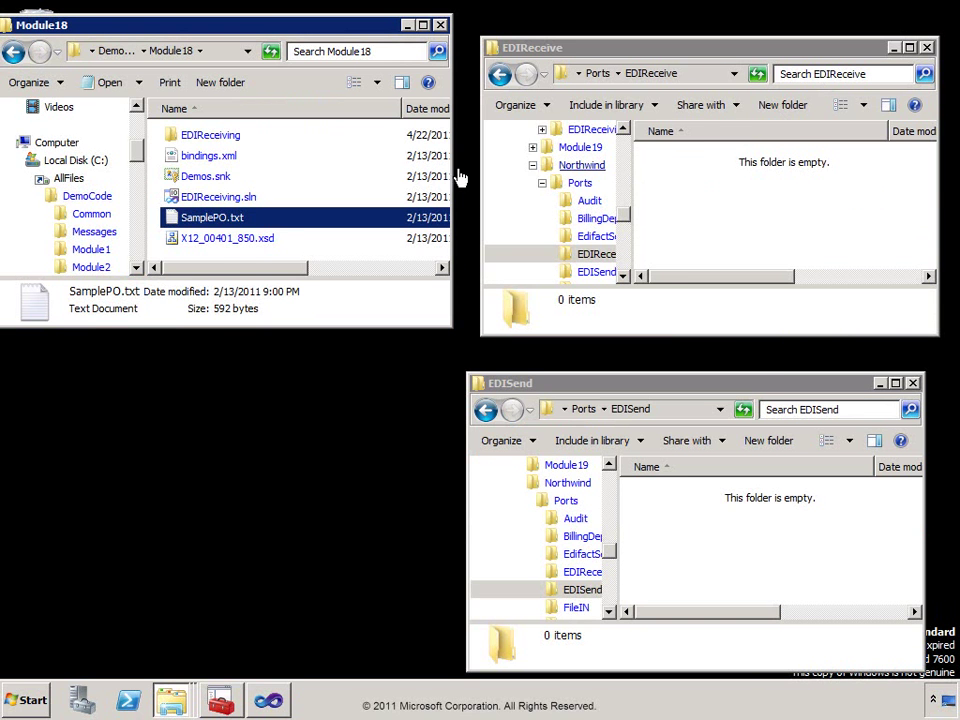
drag(203, 224, 704, 213)
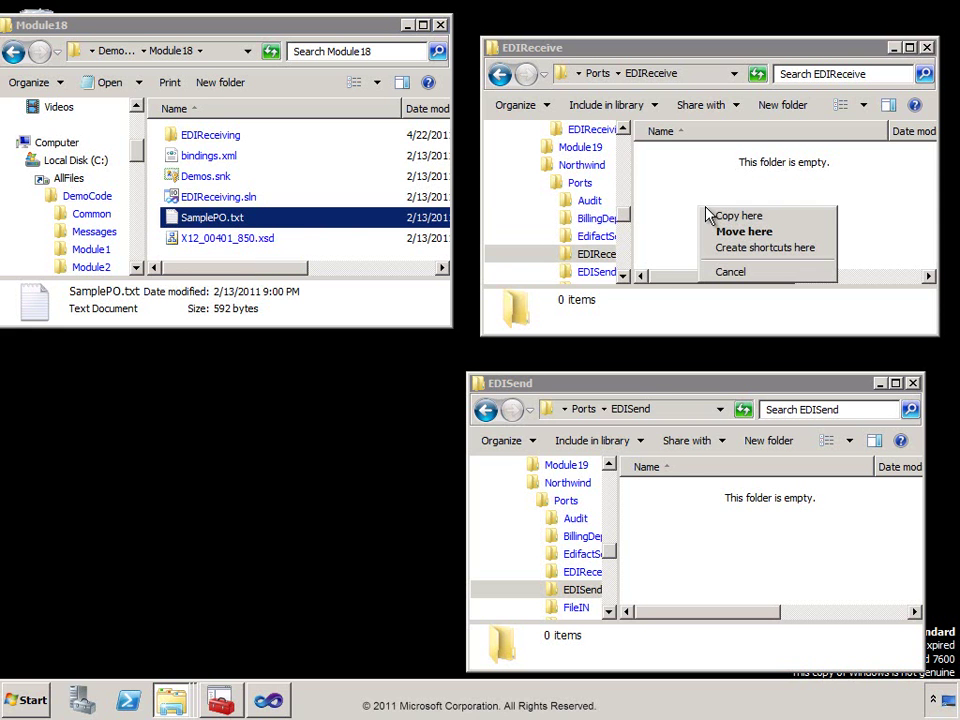
click(754, 222)
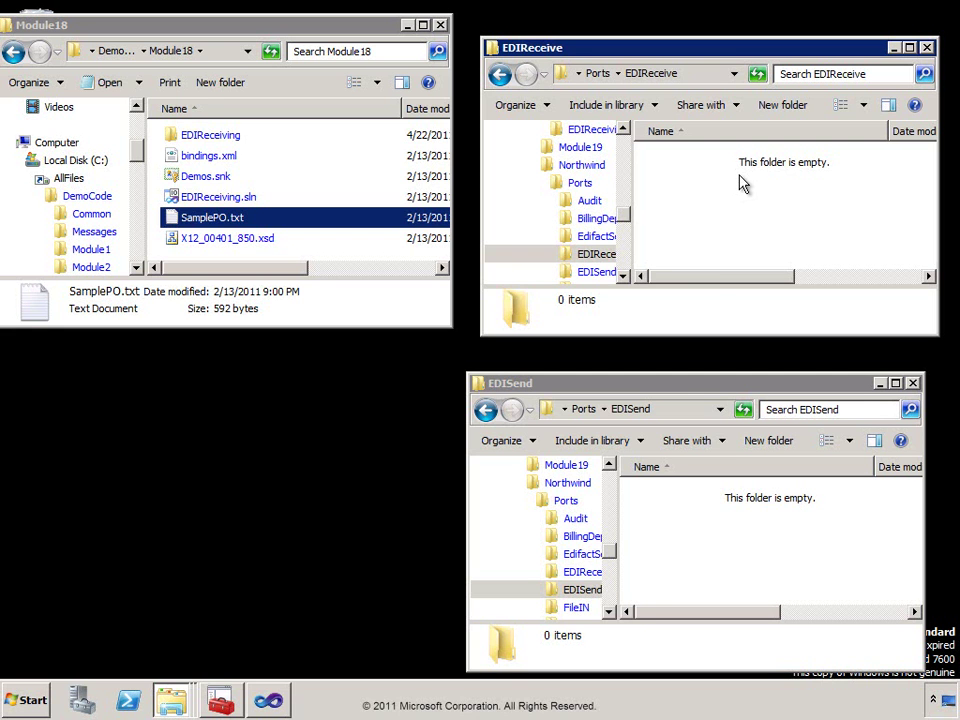
click(735, 390)
click(707, 507)
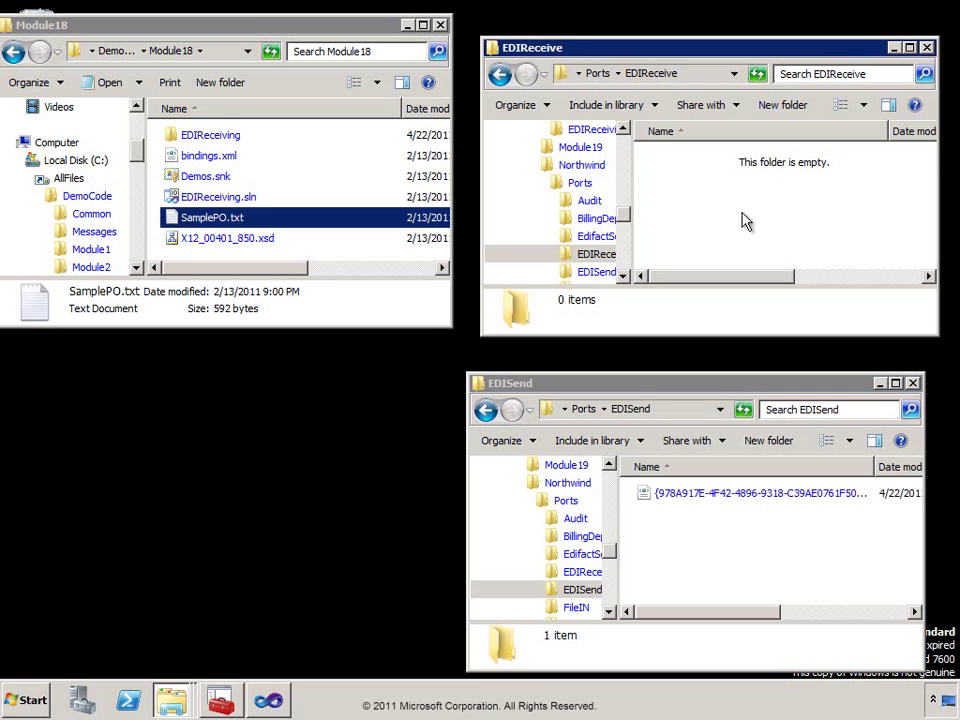
Open the XML file in the EDISend folder, examine the converted 850 purchase order from beginning to end, and close it.
click(696, 496)
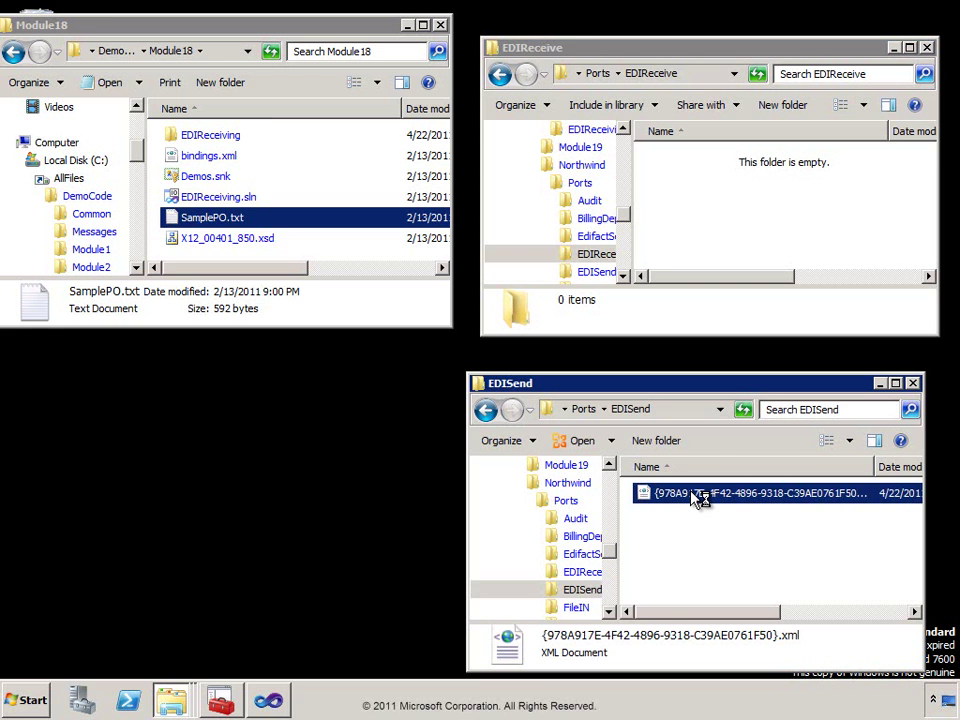
double_click(696, 496)
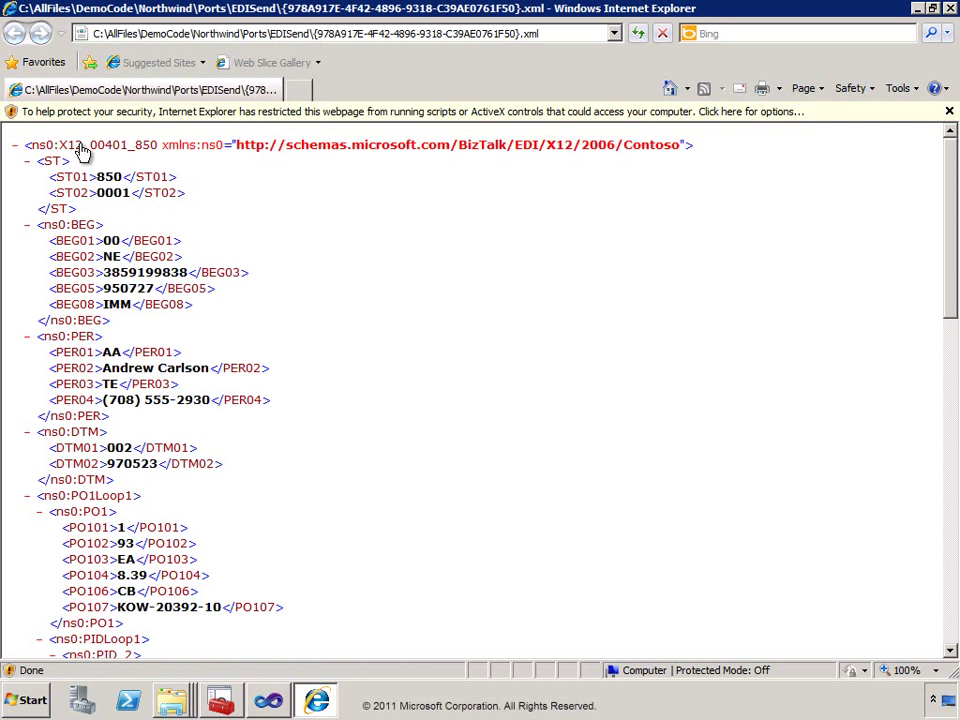
drag(97, 177, 122, 177)
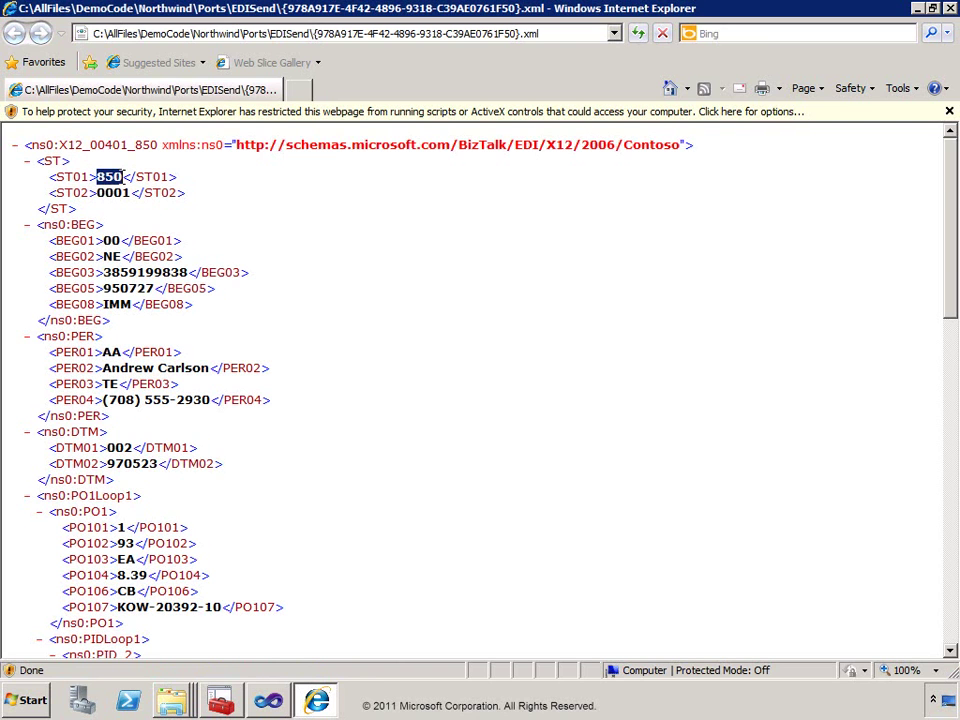
click(462, 252)
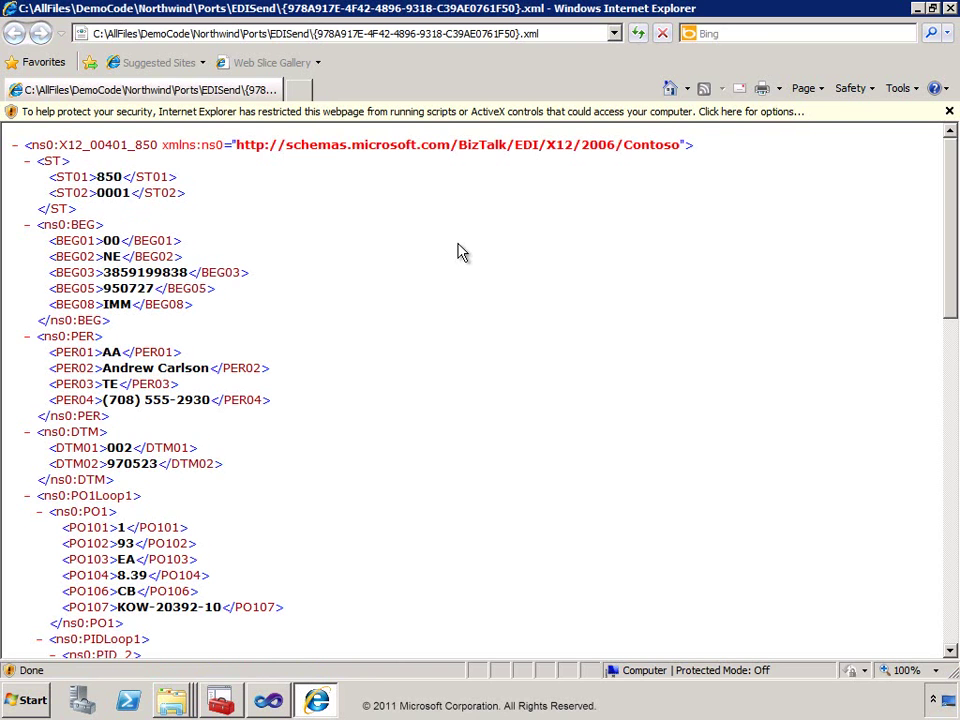
scroll(460, 252, down, 8)
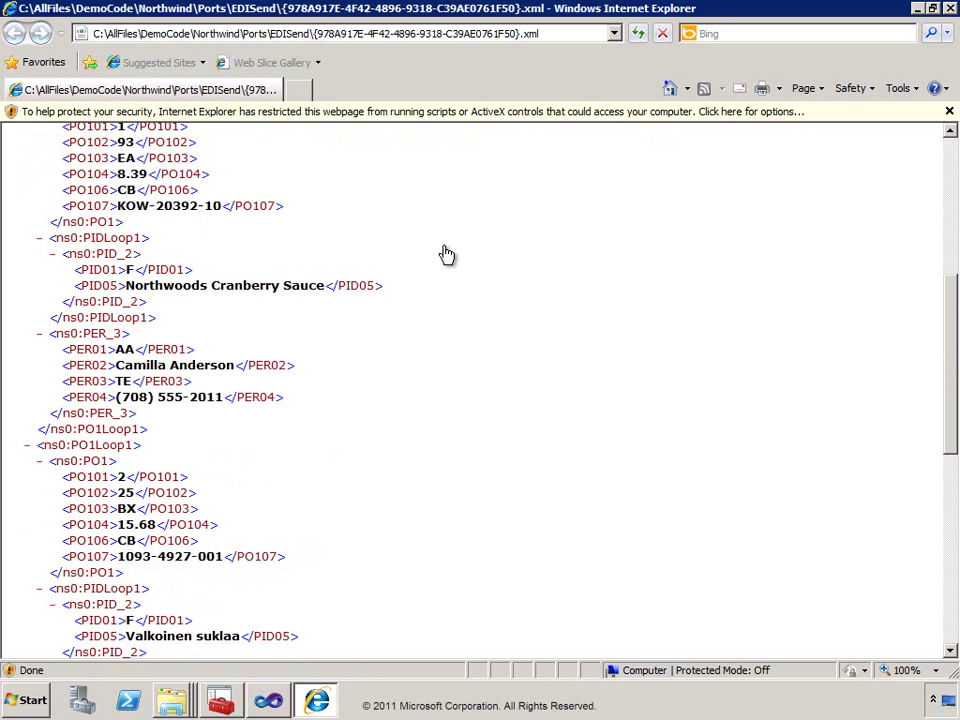
scroll(447, 254, down, 3)
scroll(446, 256, down, 5)
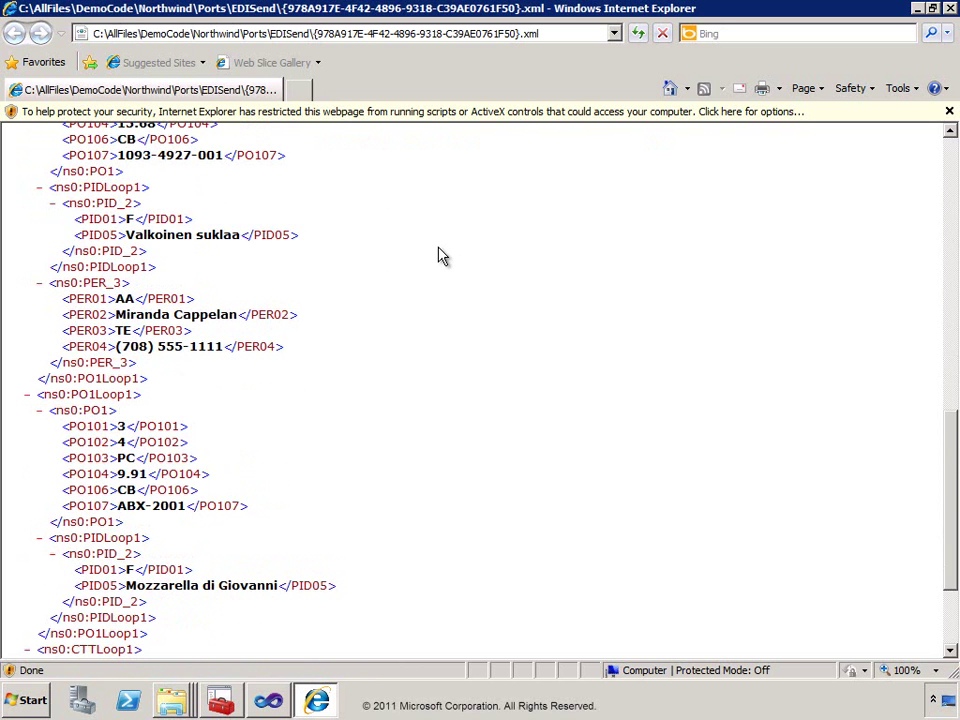
scroll(430, 256, down, 3)
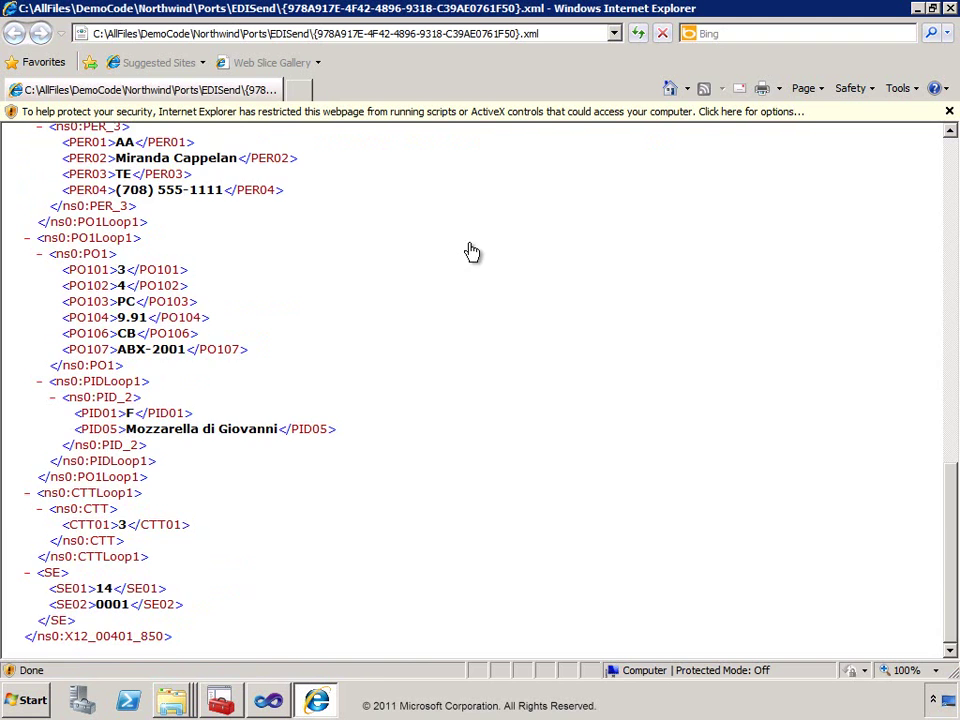
scroll(471, 253, up, 8)
scroll(472, 252, up, 11)
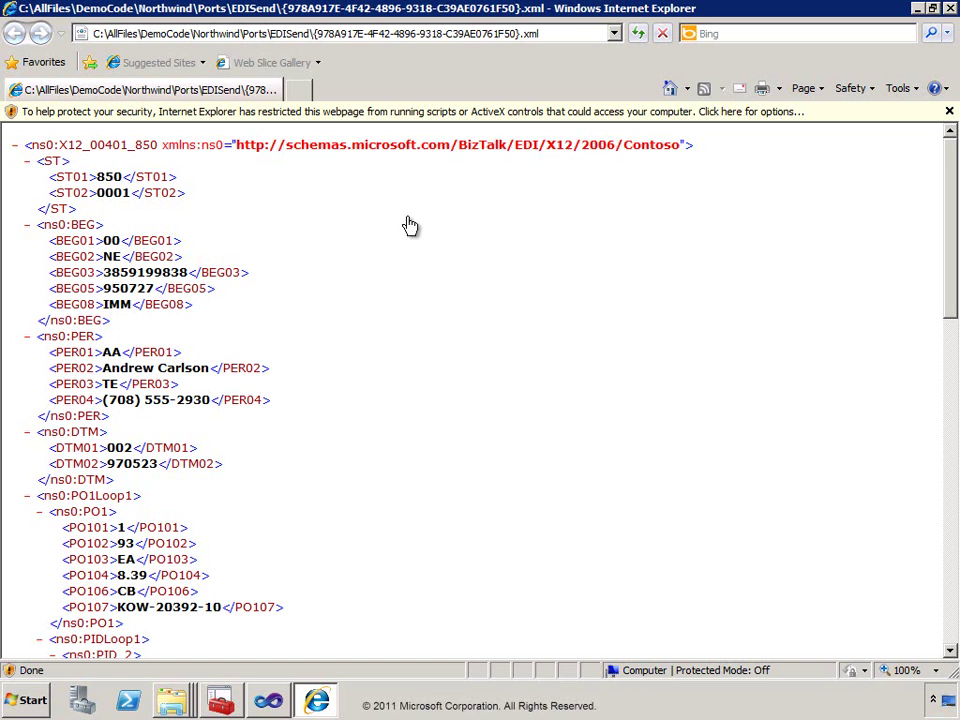
click(949, 8)
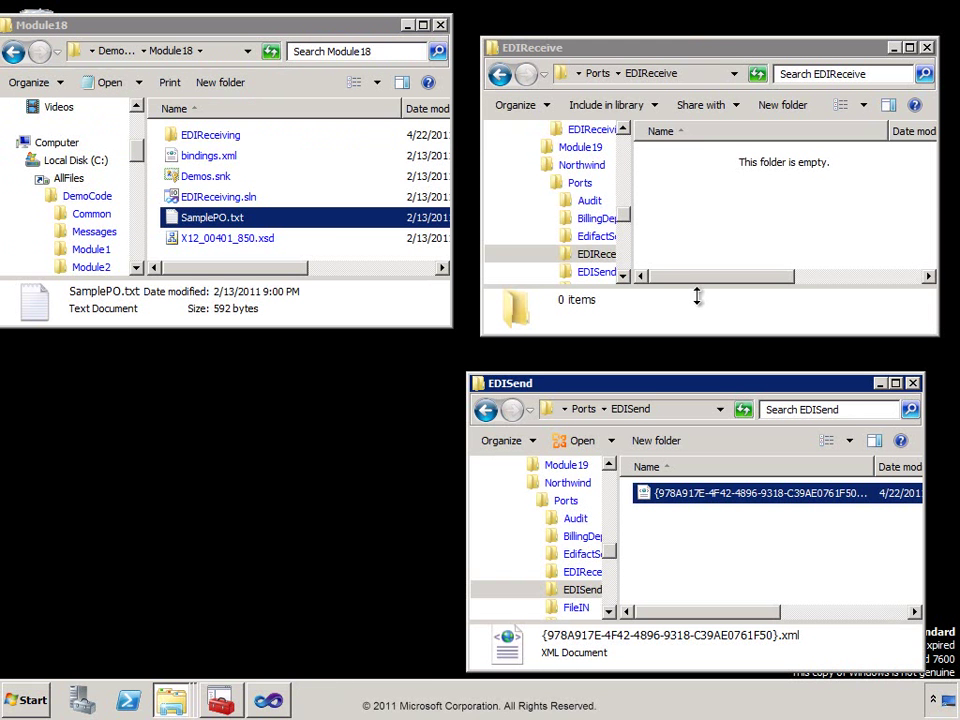
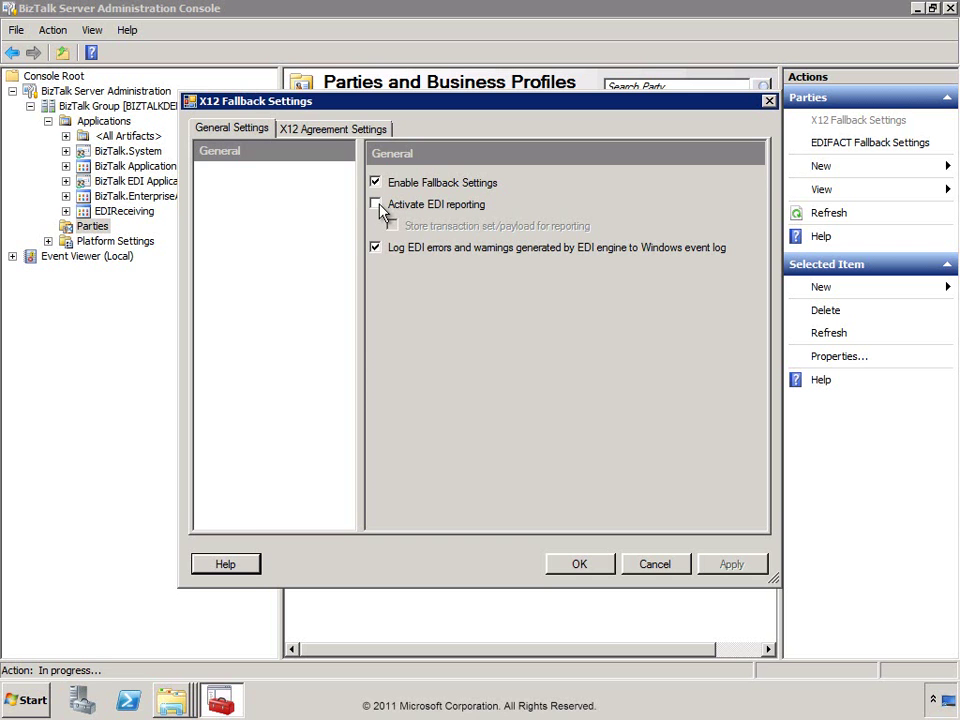
Activate EDI reporting in both the X12 and the EDIFACT fallback settings and save each.
click(376, 205)
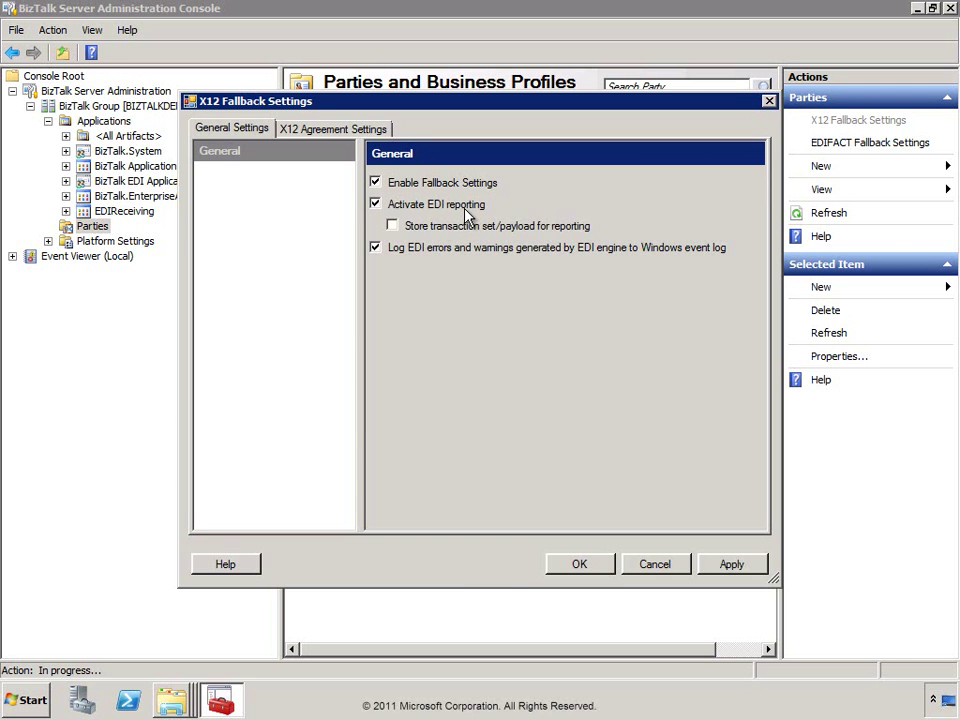
click(590, 568)
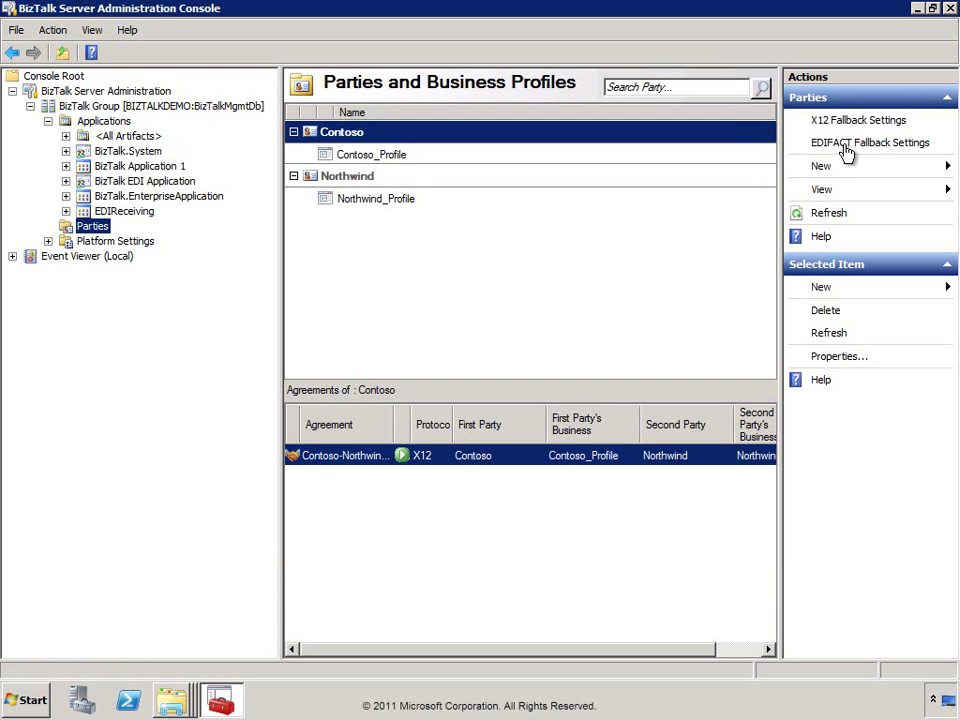
click(845, 147)
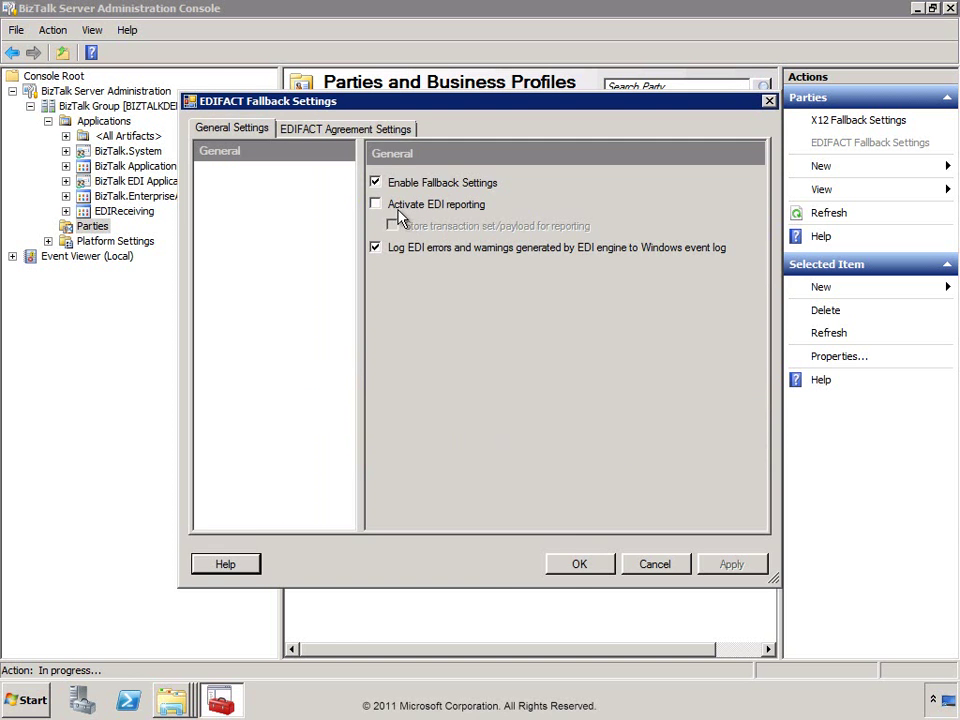
click(376, 204)
click(576, 565)
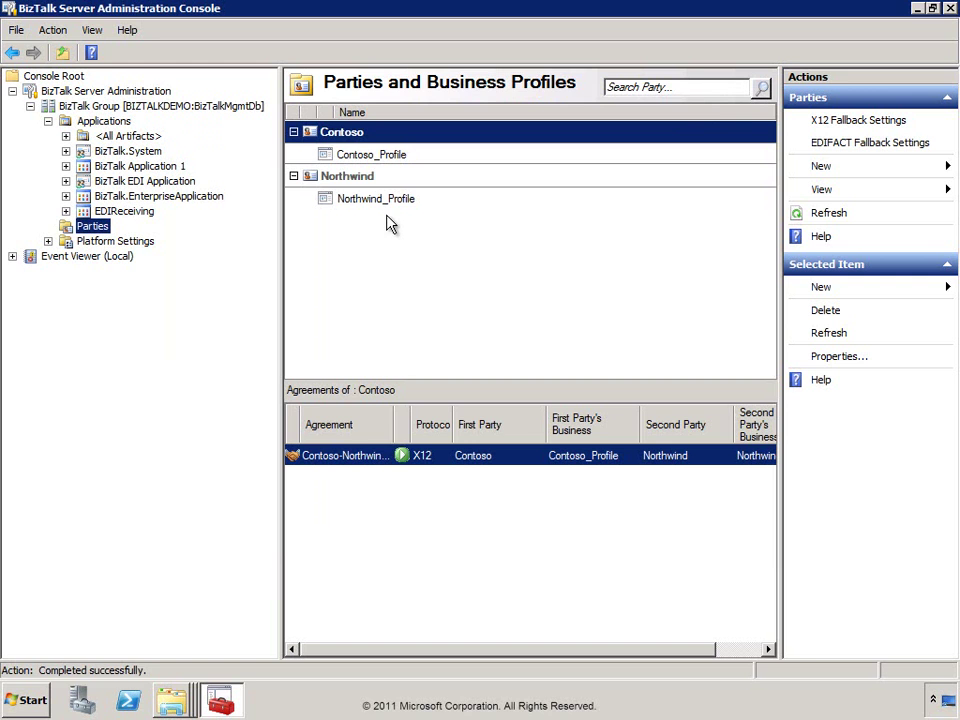
Open the Contoso-Northwind-PO agreement's properties and turn on reporting in its common host settings.
click(343, 458)
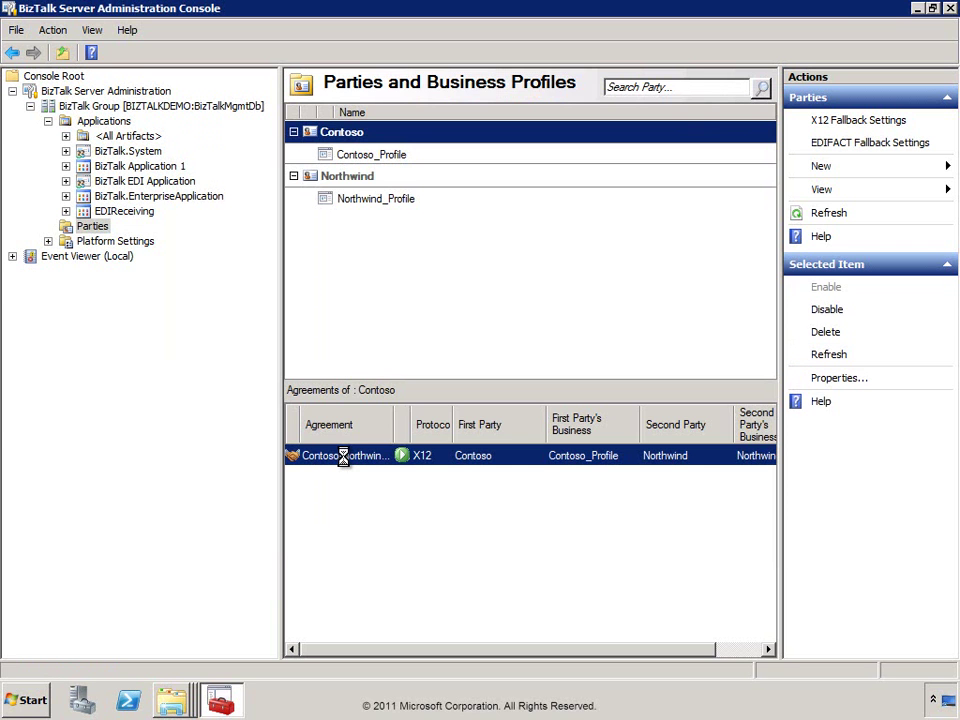
double_click(344, 459)
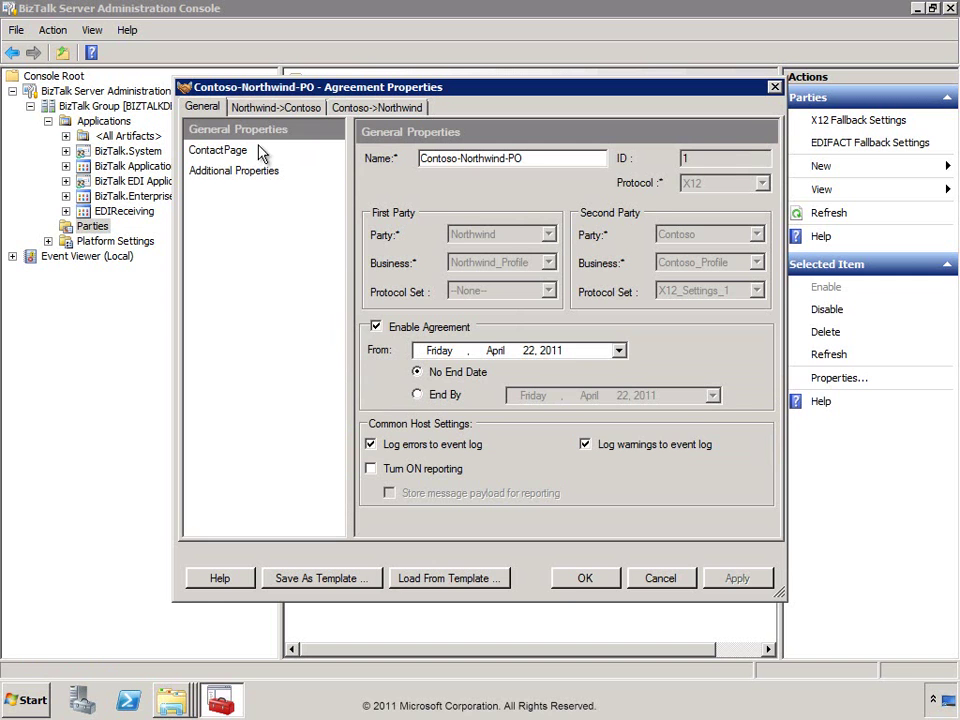
click(372, 469)
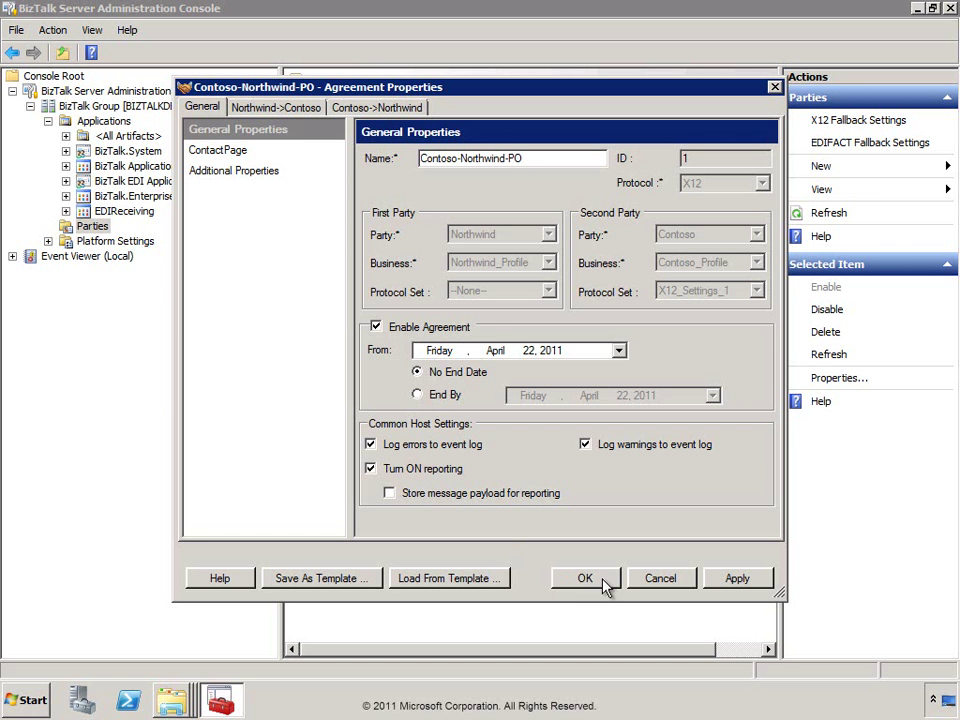
Enable 997 Expected in the acknowledgement settings for the Contoso->Northwind direction.
click(379, 107)
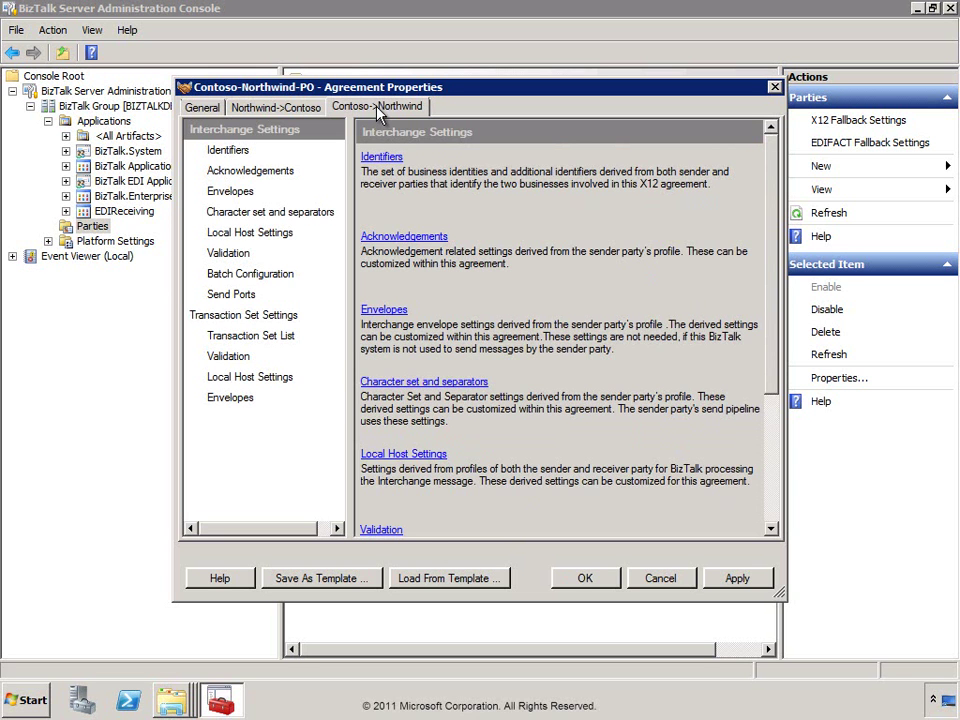
click(230, 171)
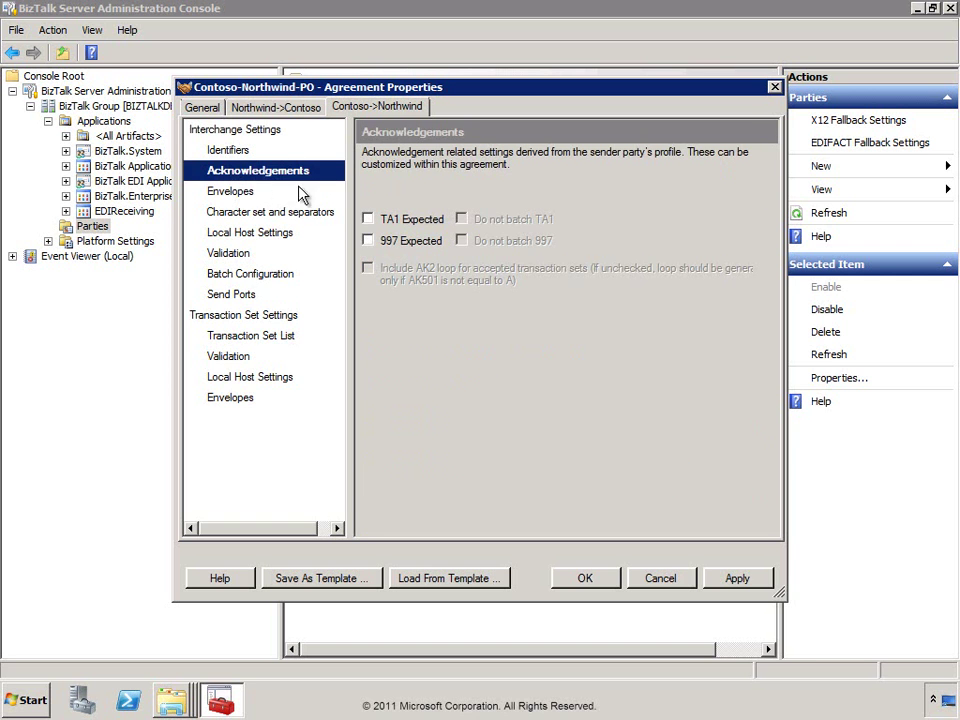
click(368, 240)
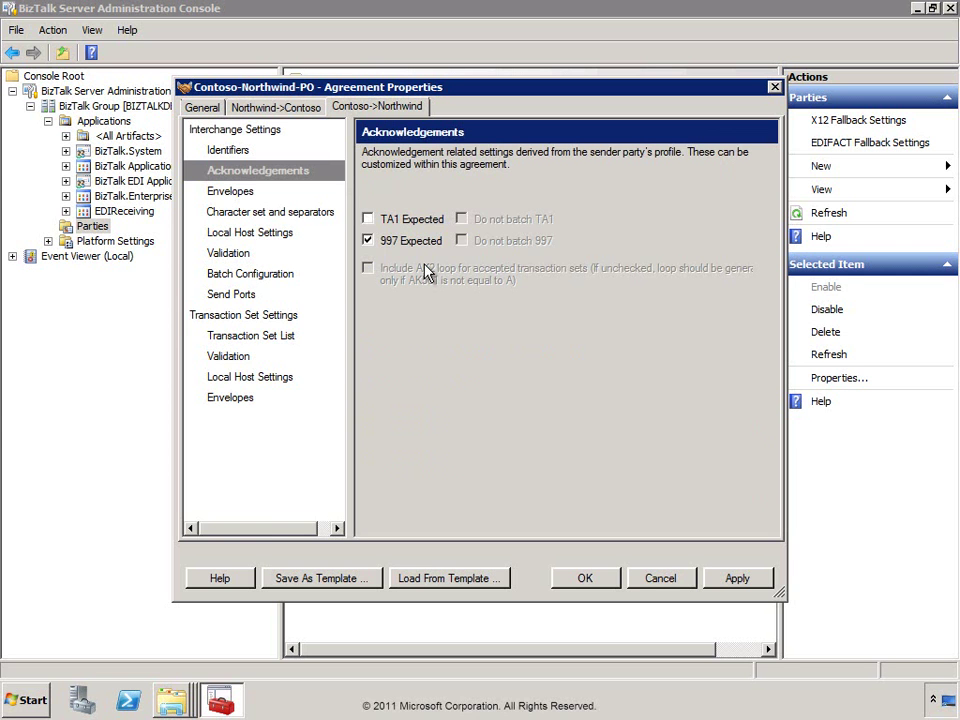
Turn off routing of ACKs to the send pipeline on request-response receive ports in Contoso->Northwind's interchange local host settings.
click(235, 380)
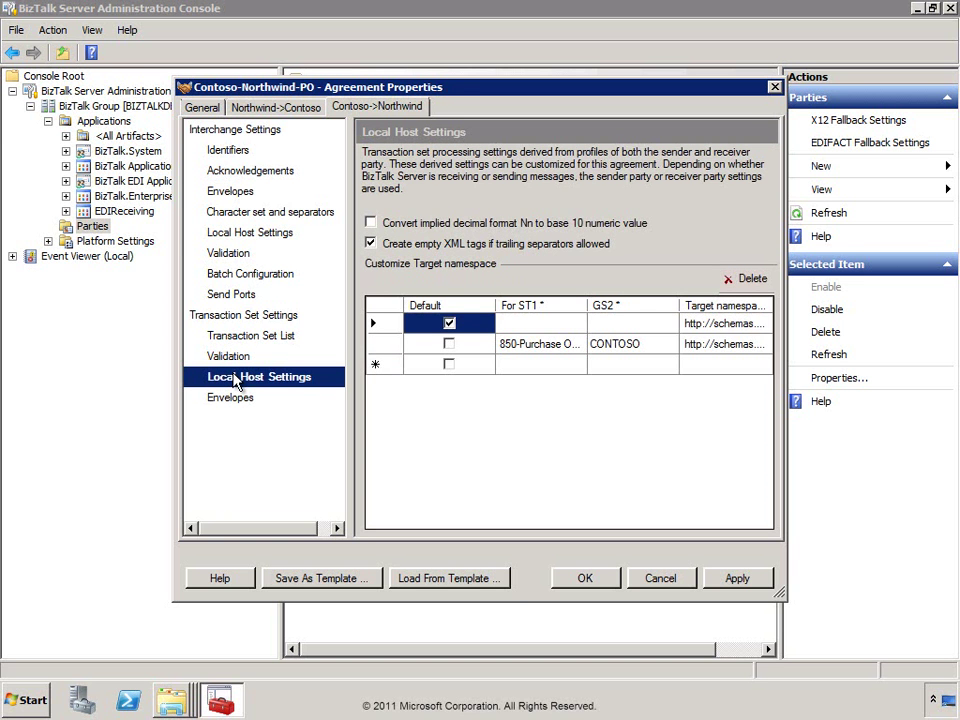
click(240, 234)
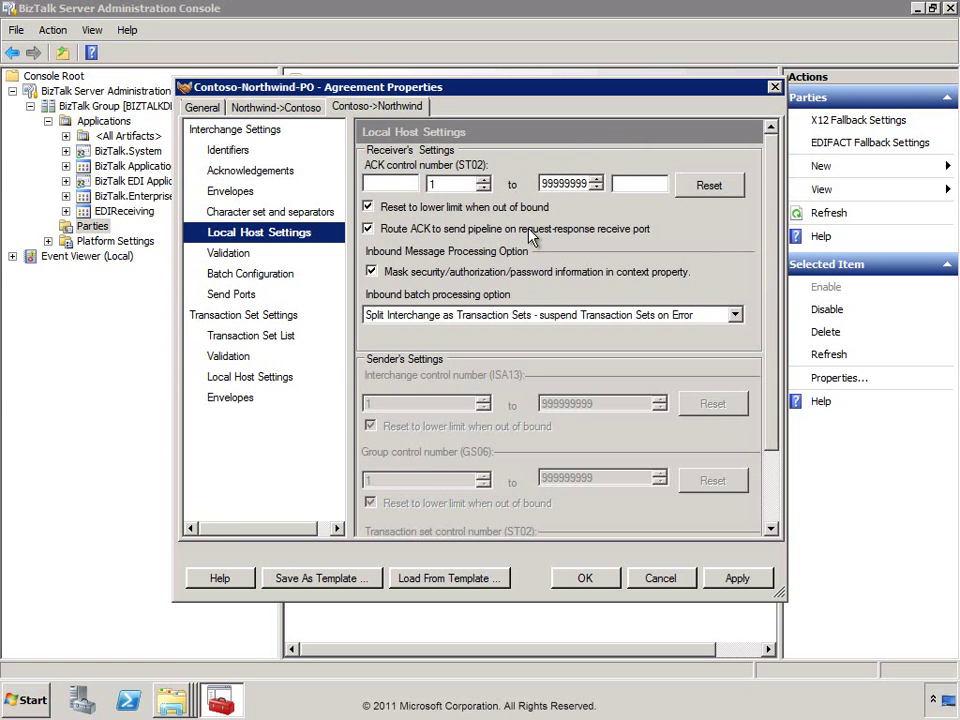
click(368, 229)
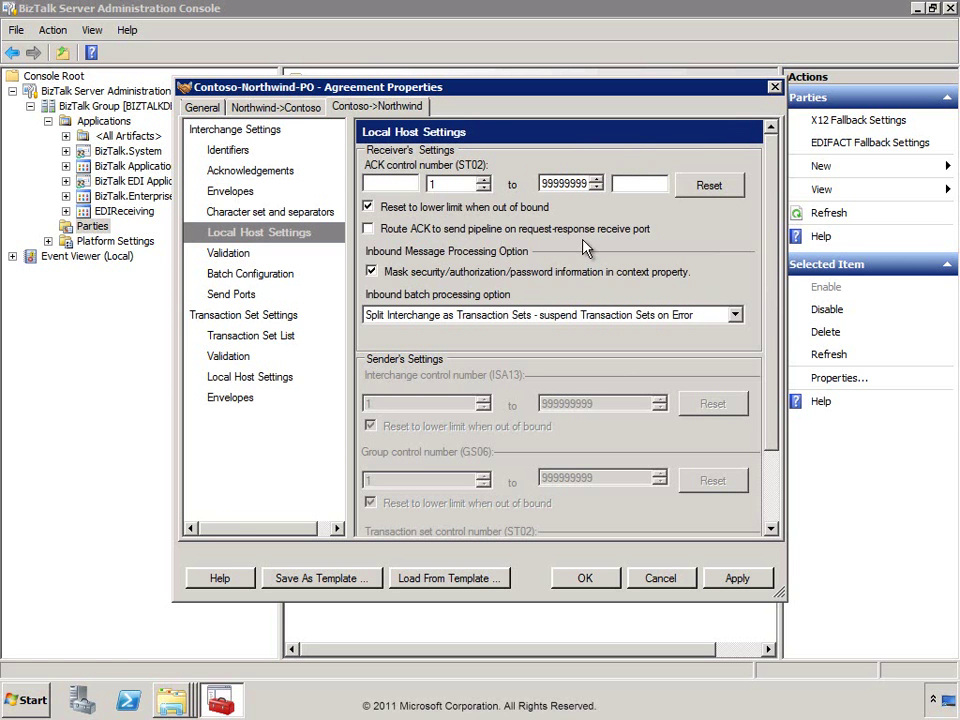
click(587, 580)
Add a new one-way send port in the EDIReceiving application to the agreement's Northwind->Contoso send ports.
click(289, 111)
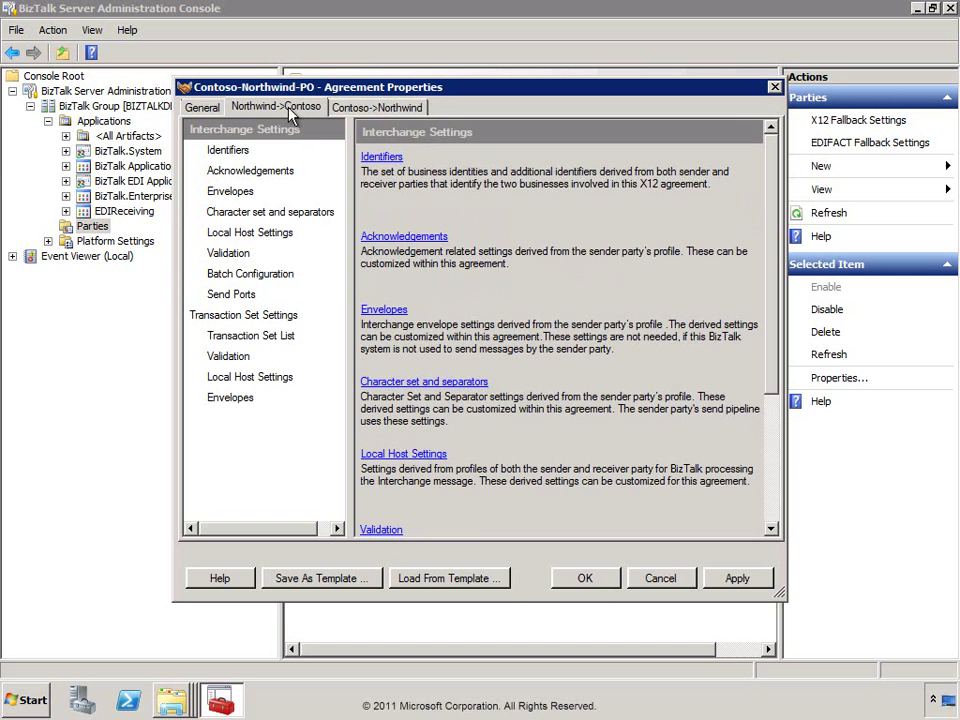
click(242, 296)
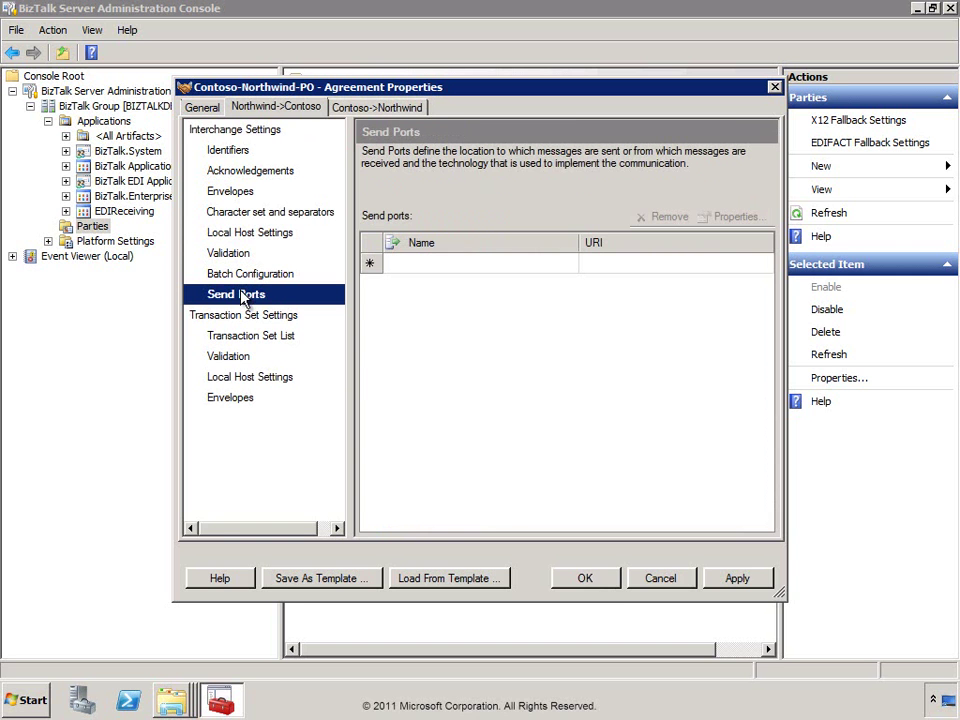
click(572, 265)
click(460, 284)
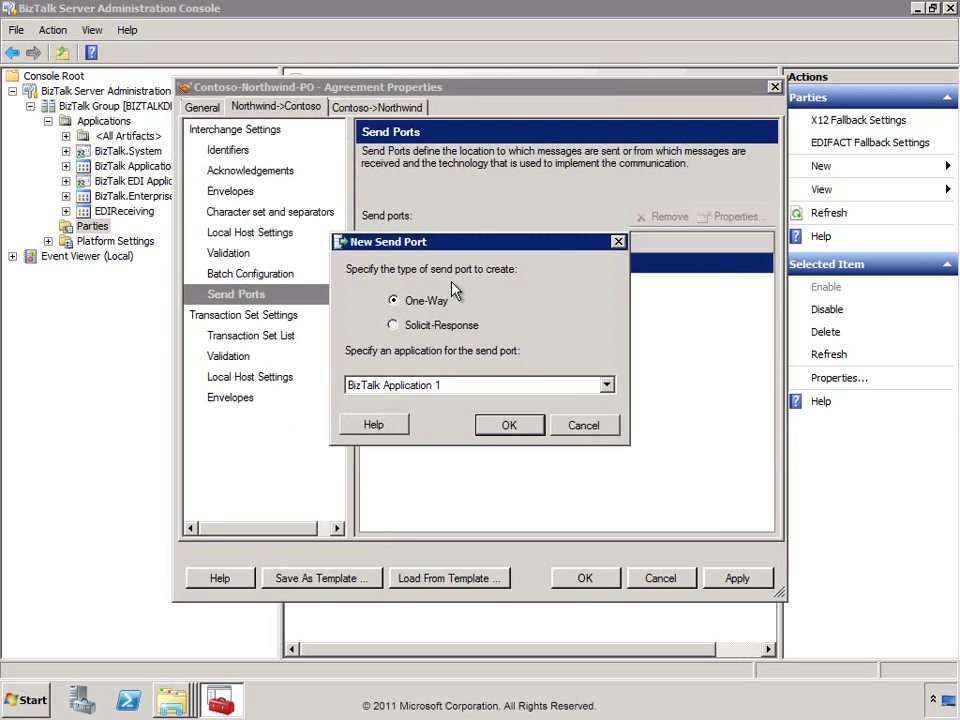
click(606, 385)
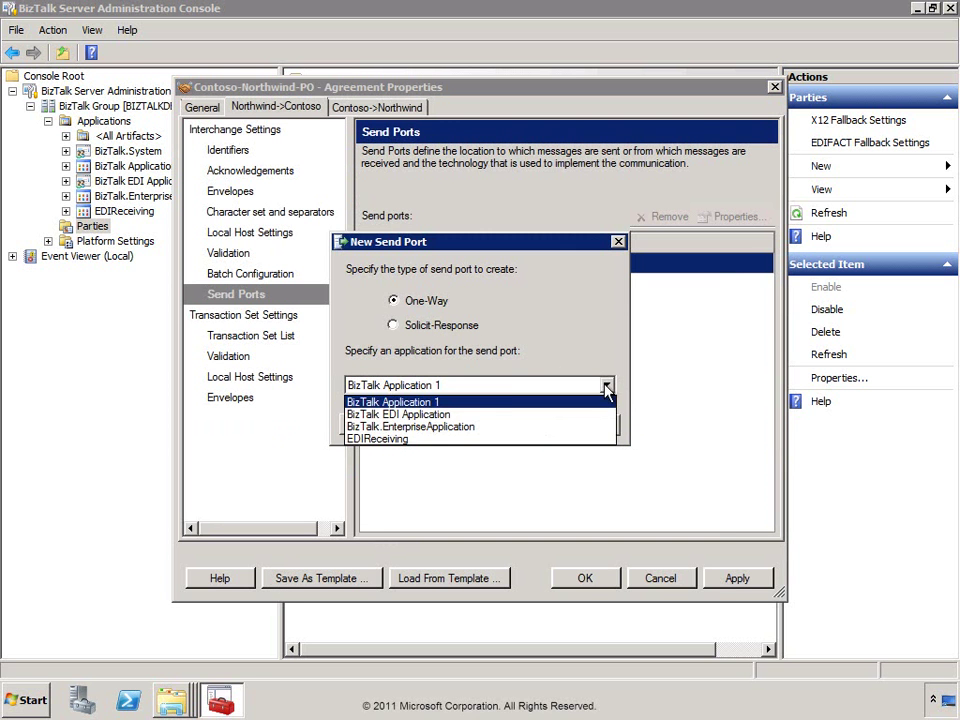
click(412, 443)
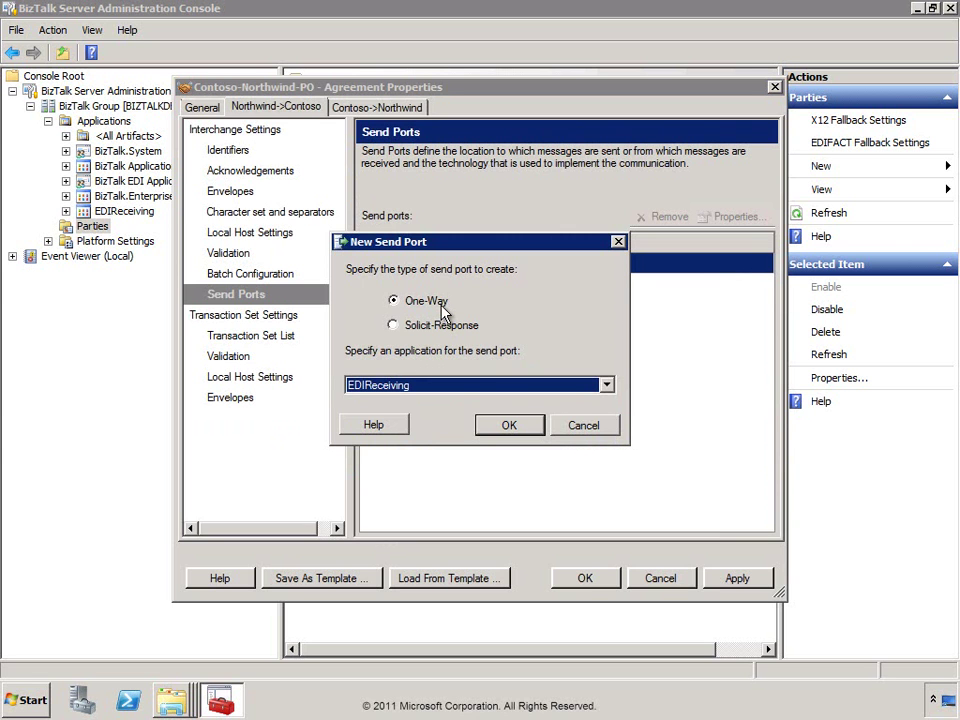
click(506, 425)
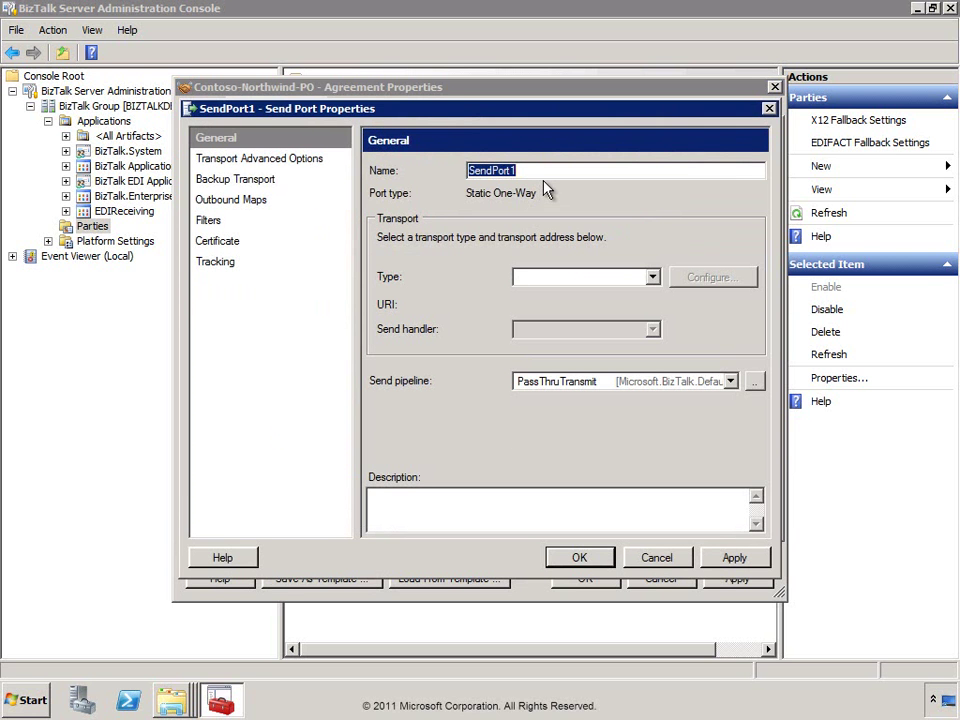
Name the new send port ACK_Port and set its transport type to FILE.
text(A)
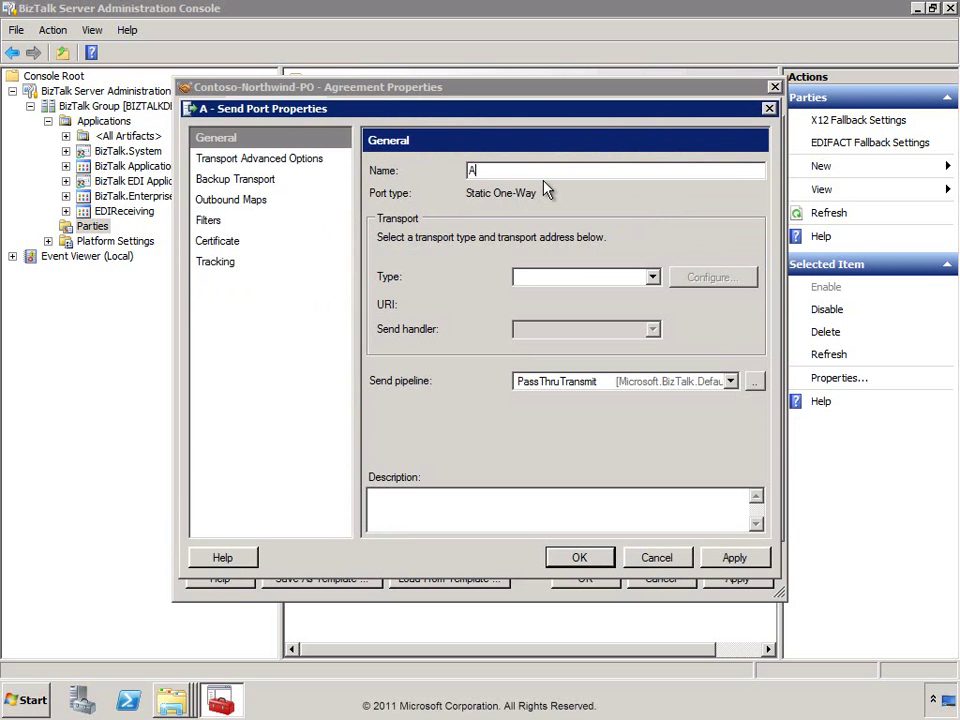
text(CK_Port)
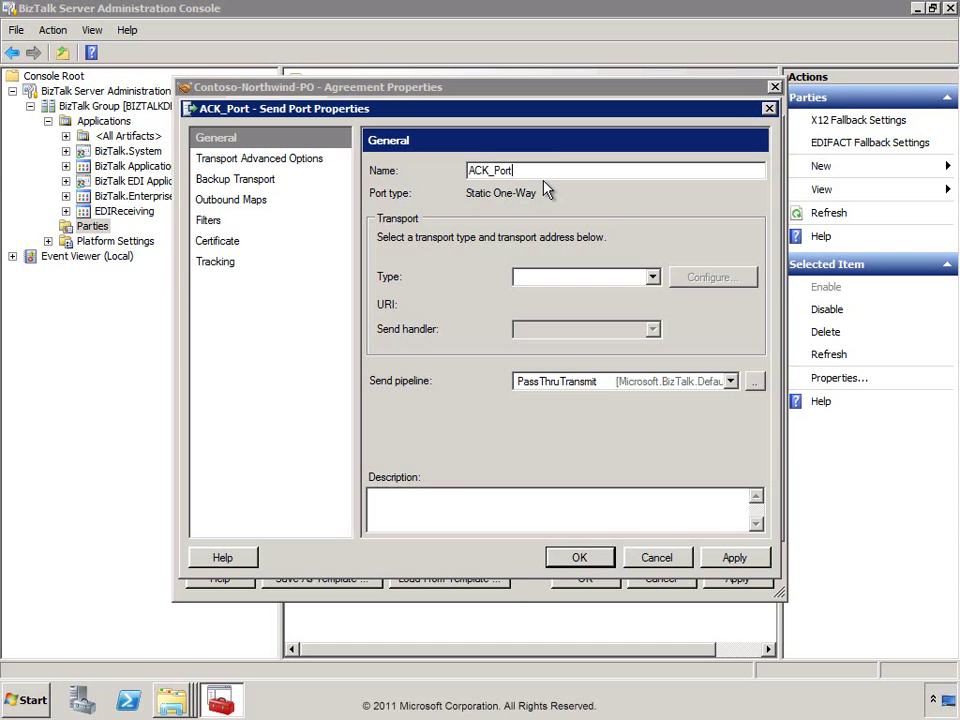
key(Tab)
key(Down)
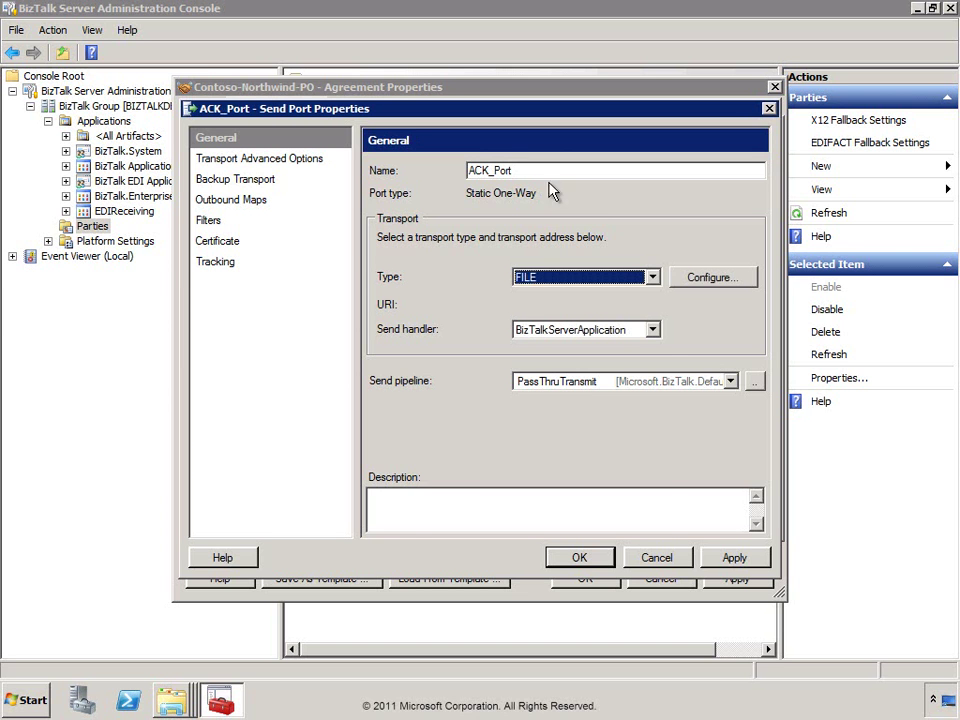
Configure ACK_Port's FILE transport with destination folder C:\AllFiles\DemoCode\Northwind\Ports\EDISend and file name ACK_%MessageID%.xml.
click(737, 284)
click(596, 217)
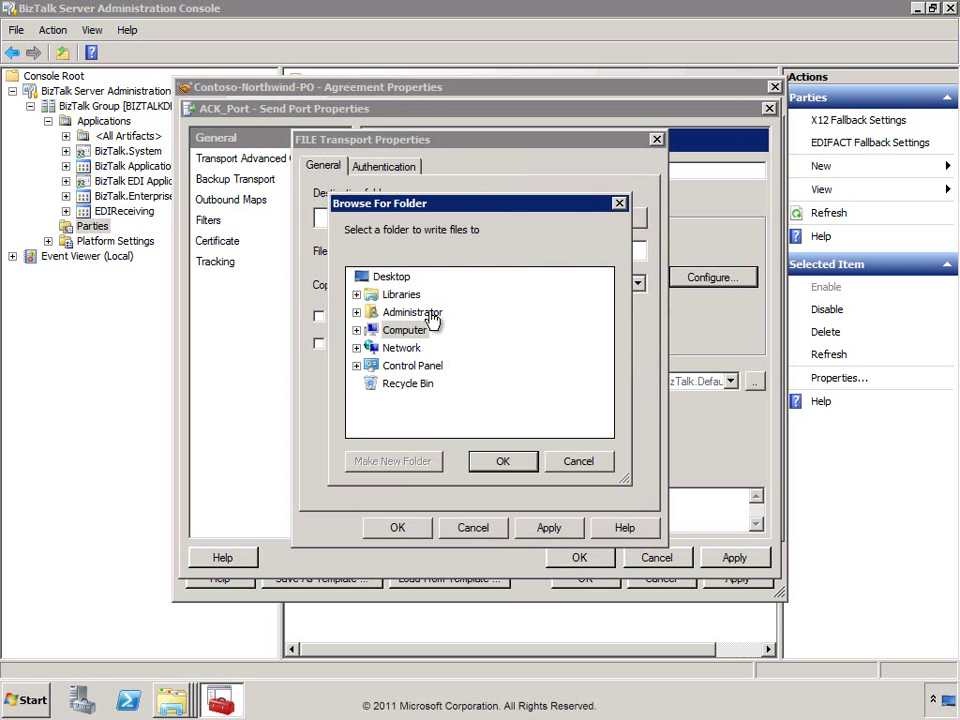
click(357, 331)
click(366, 368)
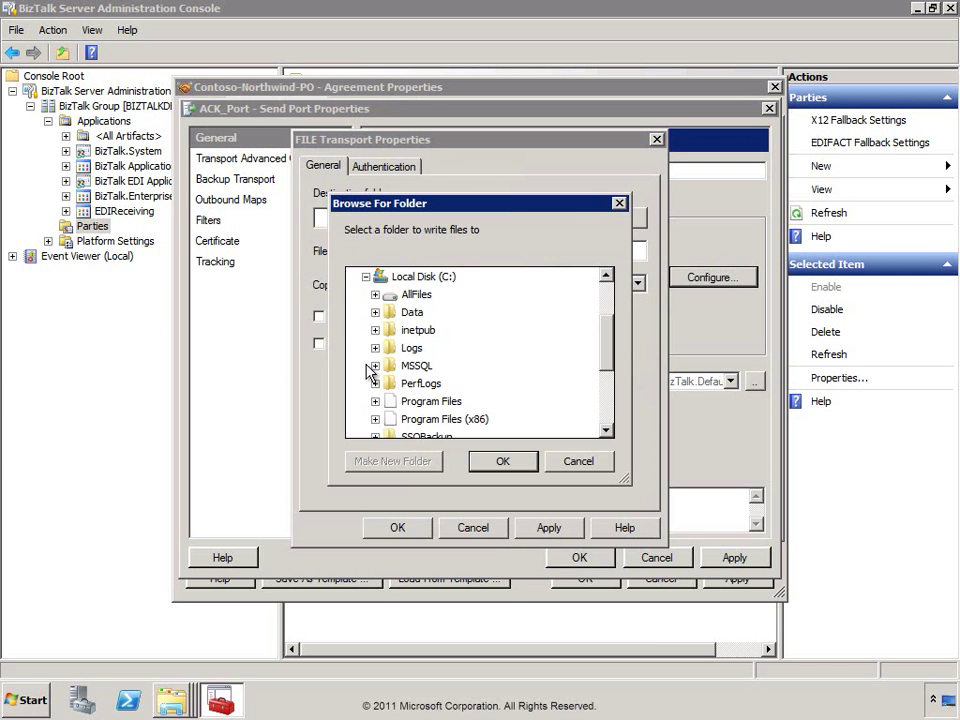
click(375, 295)
click(385, 313)
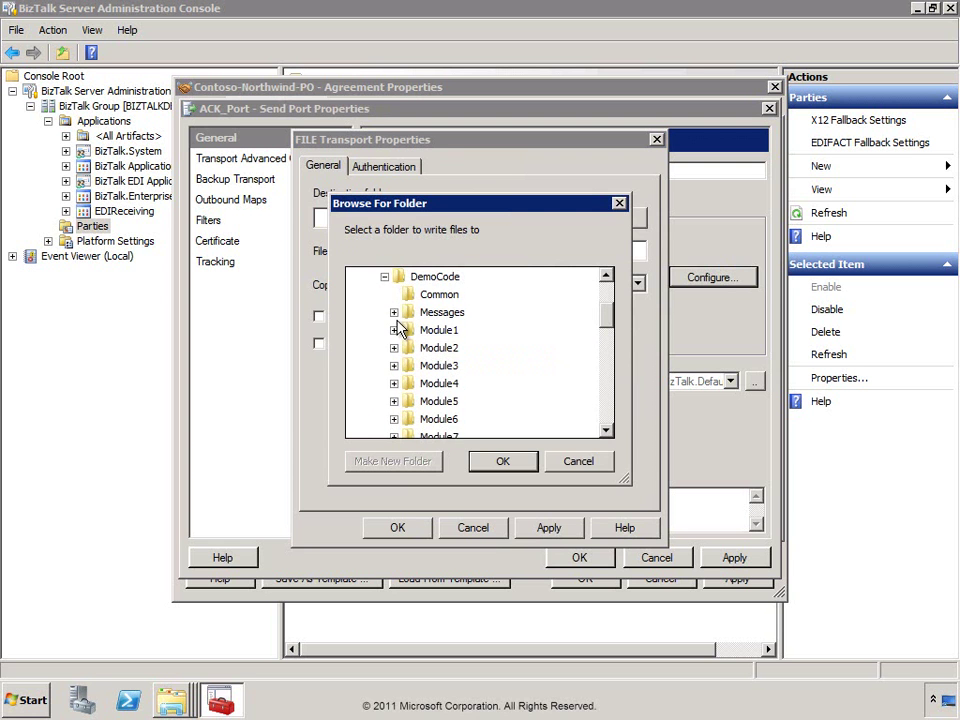
scroll(404, 350, down, 6)
click(394, 347)
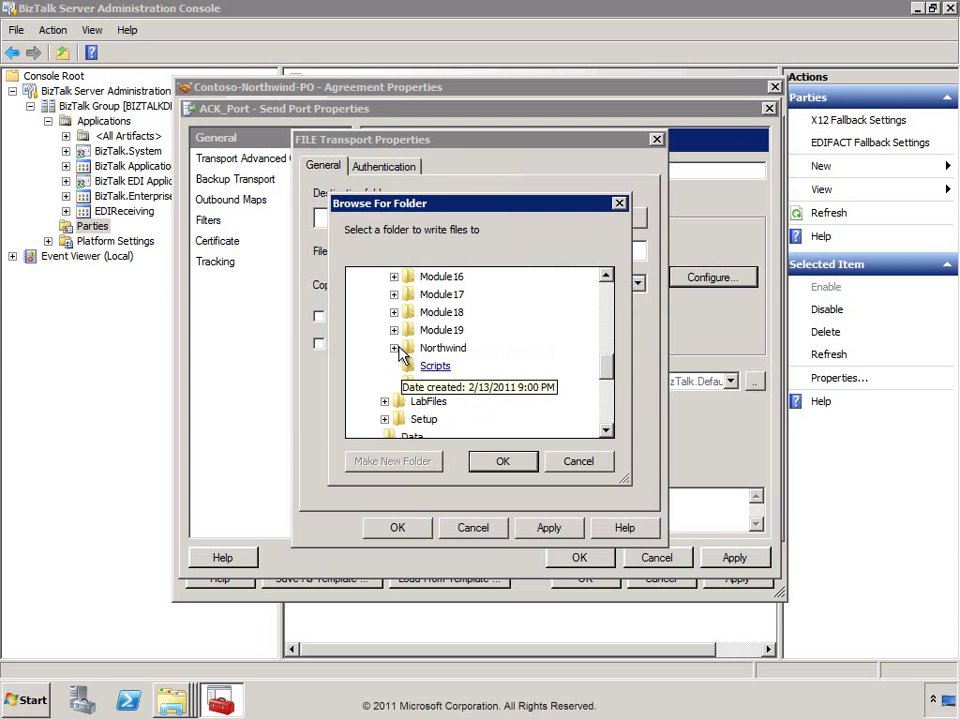
click(403, 365)
click(462, 366)
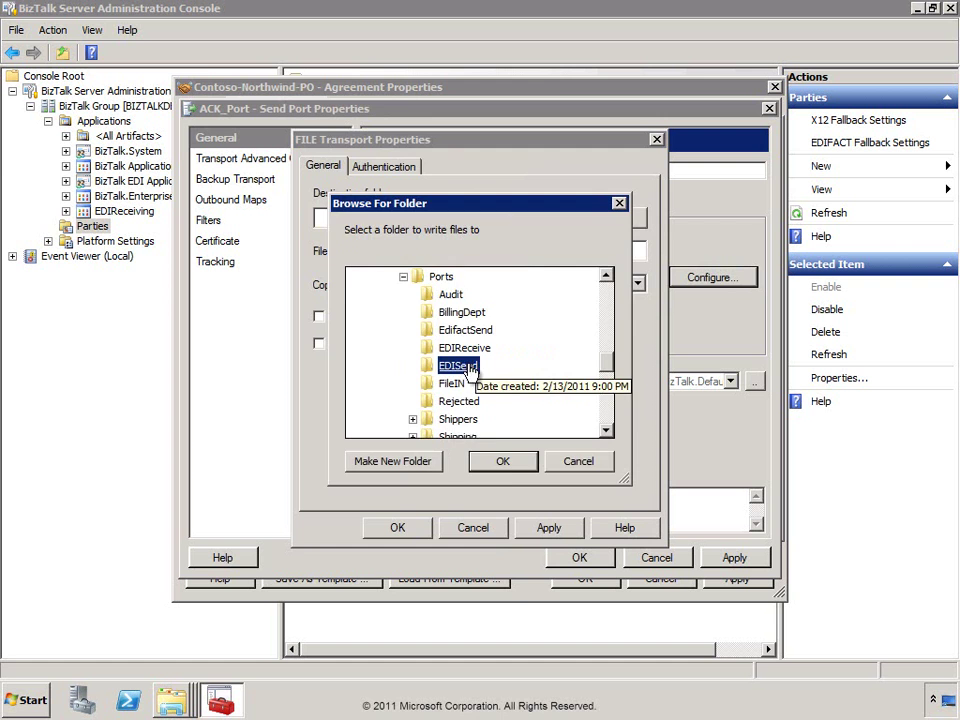
click(505, 465)
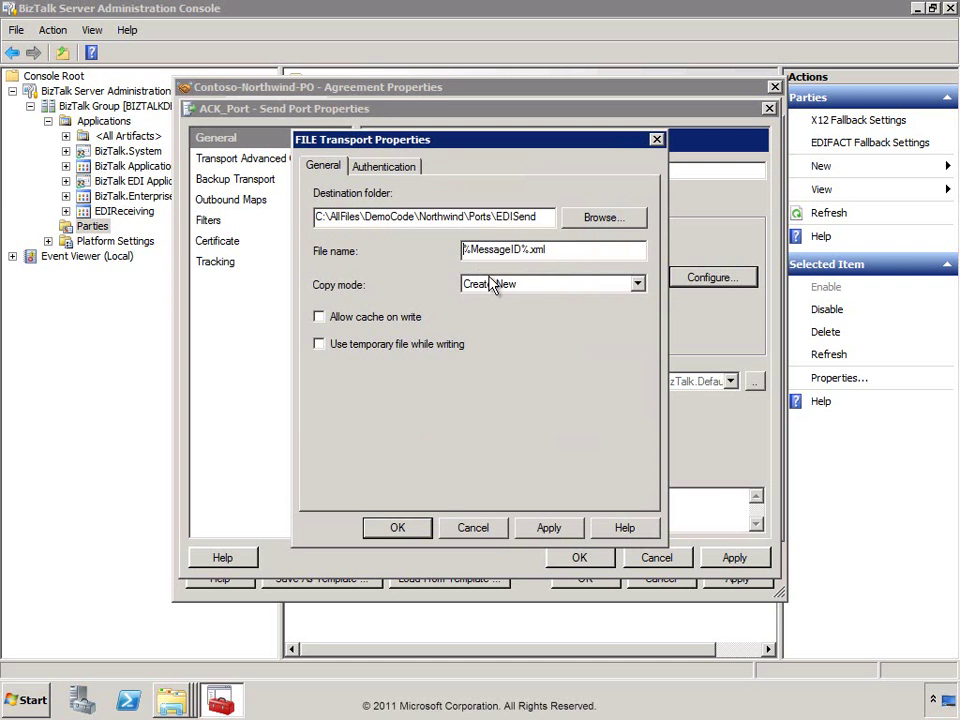
text(ACK_)
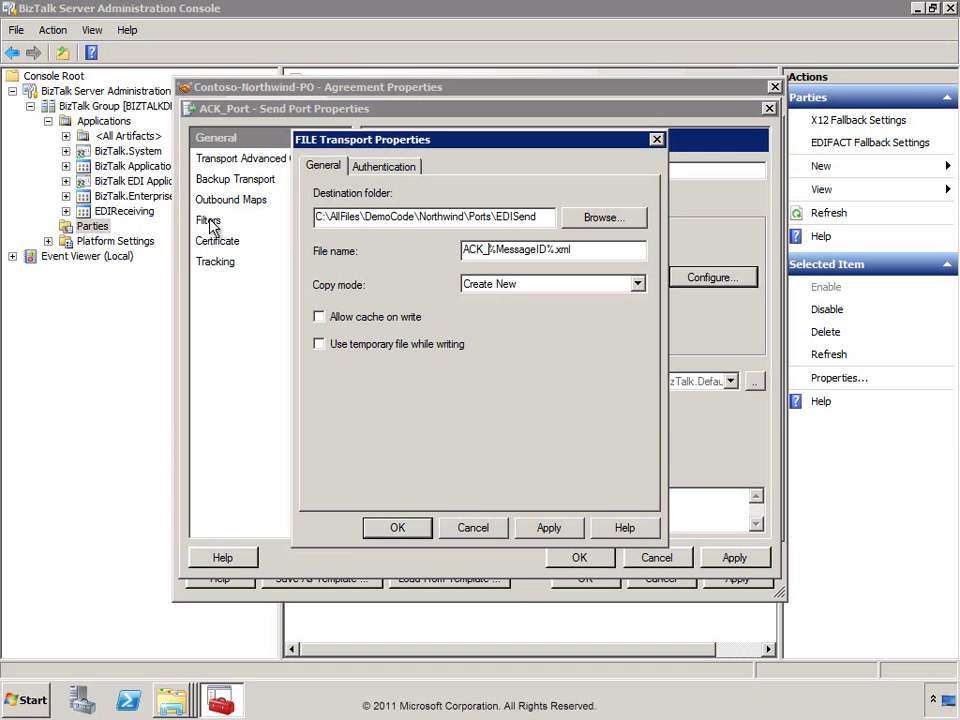
click(399, 527)
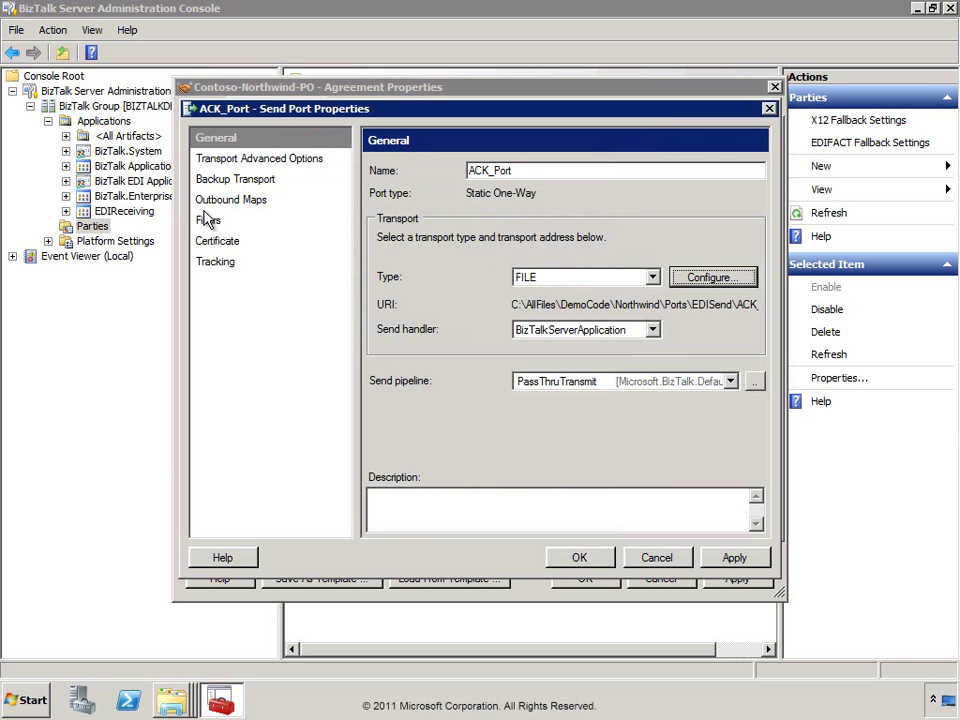
Add a filter condition to ACK_Port requiring EDI.GS03 == CONTOSO.
click(236, 228)
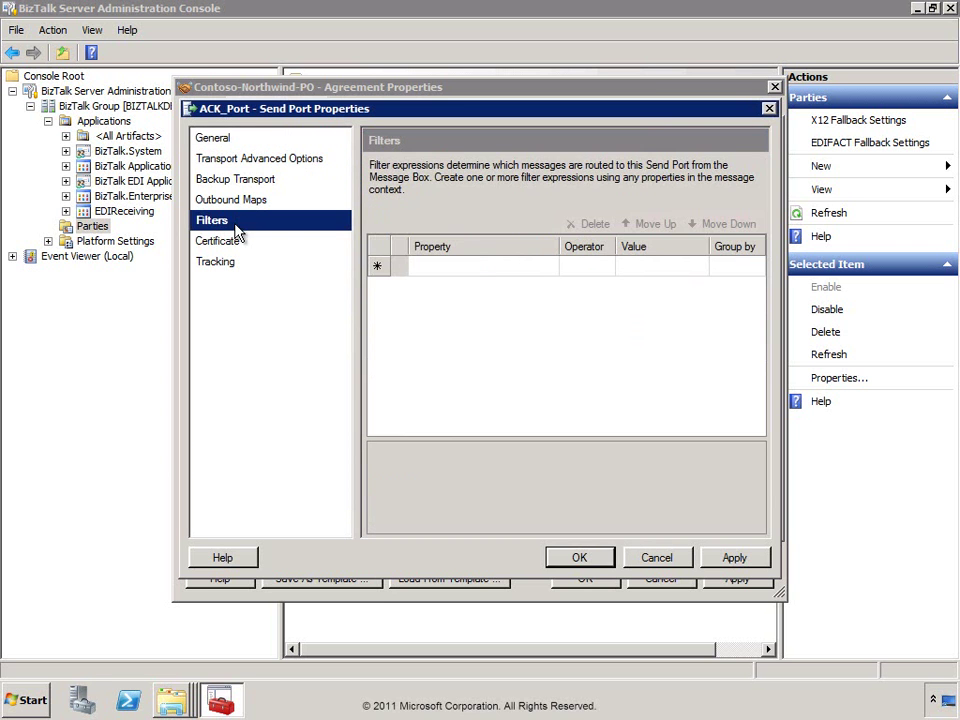
click(547, 266)
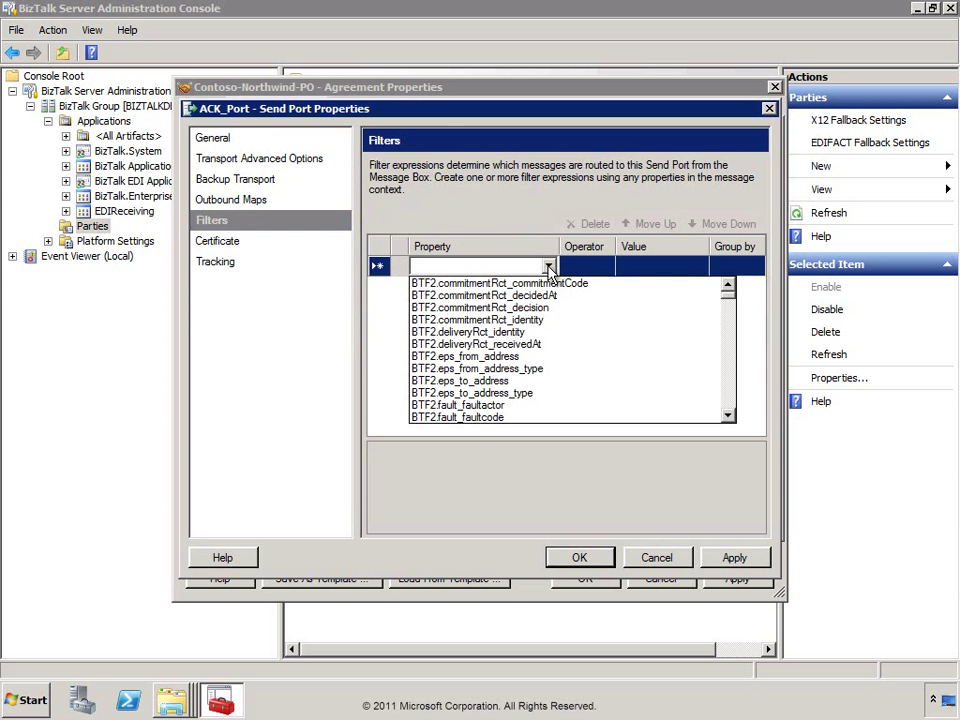
key(e)
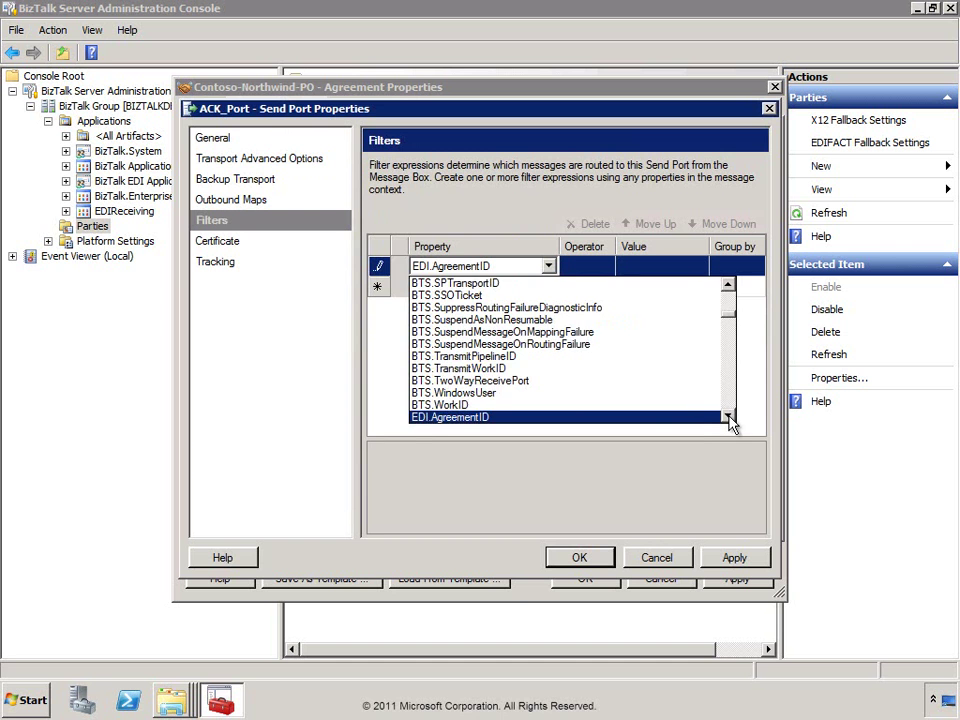
scroll(731, 420, down, 4)
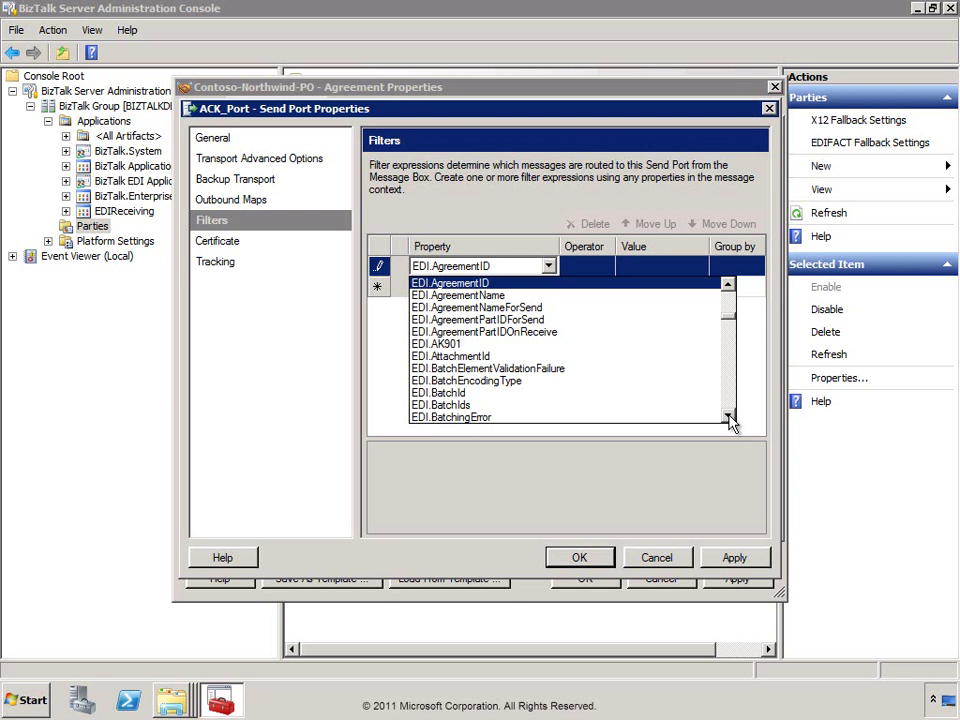
scroll(731, 422, down, 4)
scroll(731, 422, down, 4)
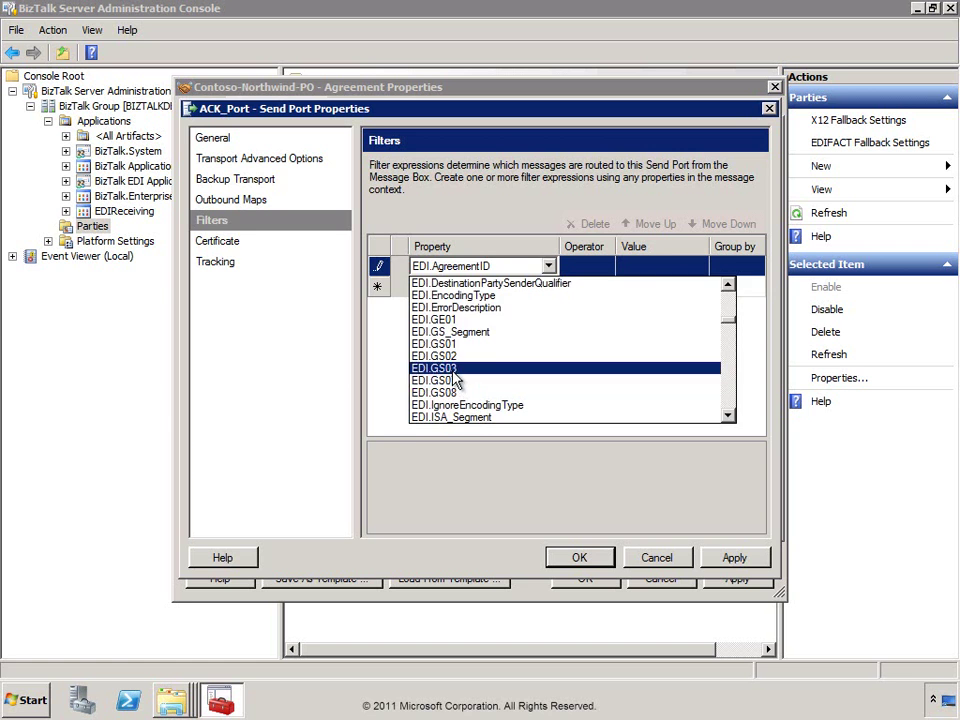
click(455, 368)
click(645, 266)
text(CONTOSO)
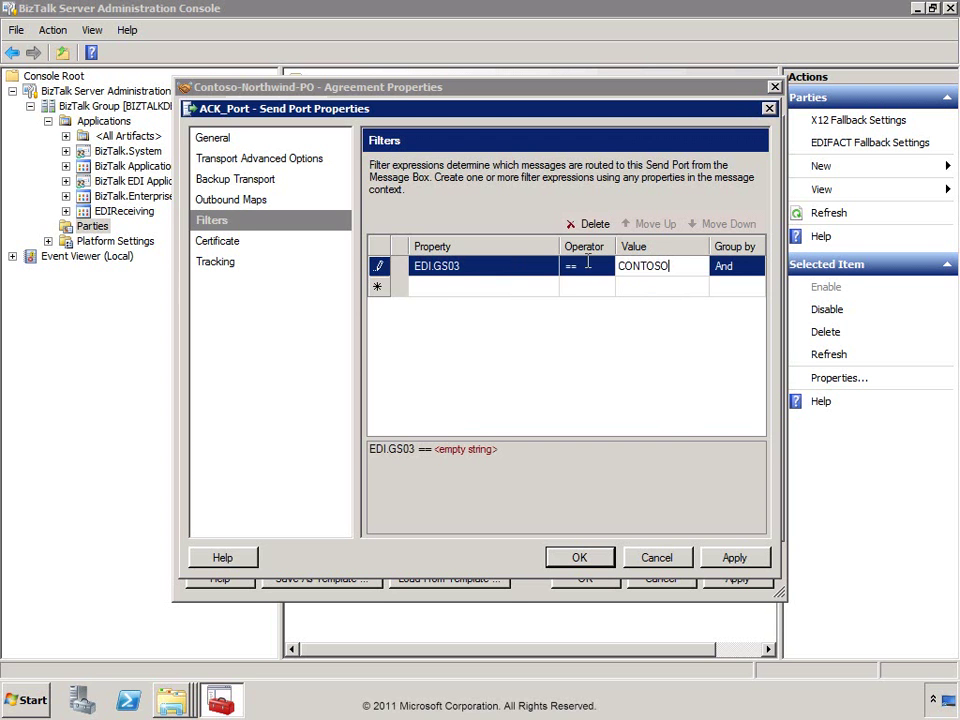
Add a second ACK_Port filter condition, And EDI.ST01 == 997, and save the port and the agreement.
click(521, 289)
click(548, 286)
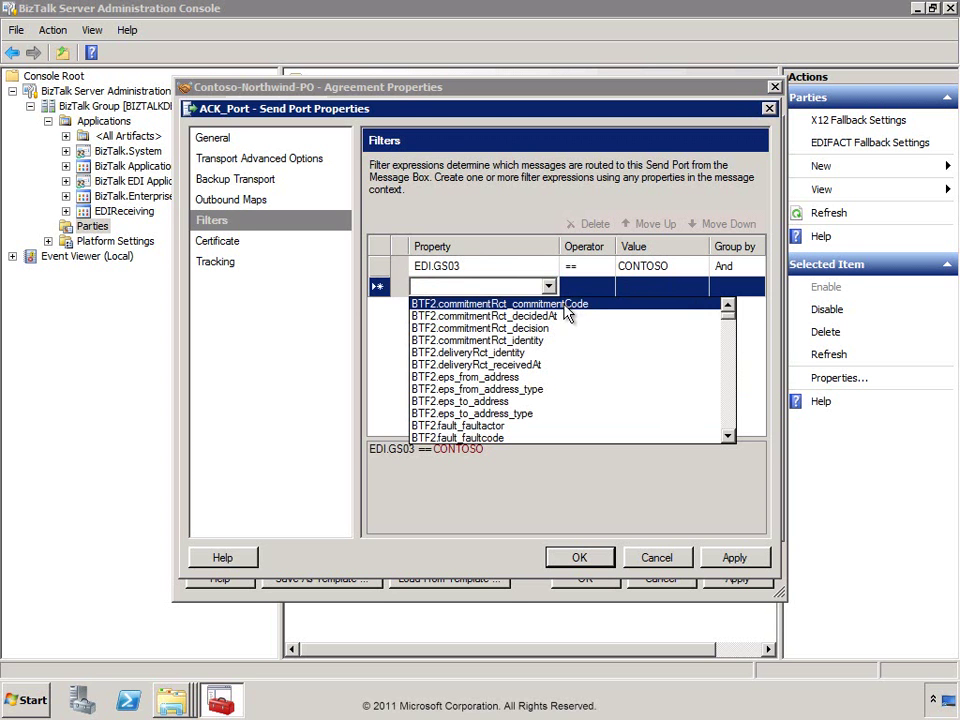
key(e)
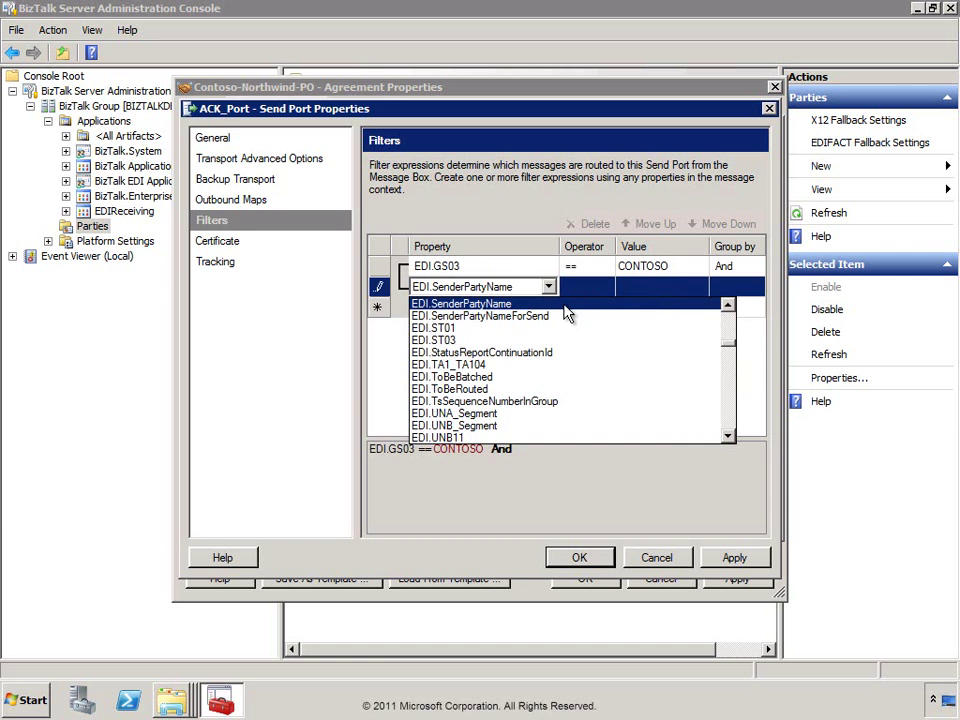
click(438, 330)
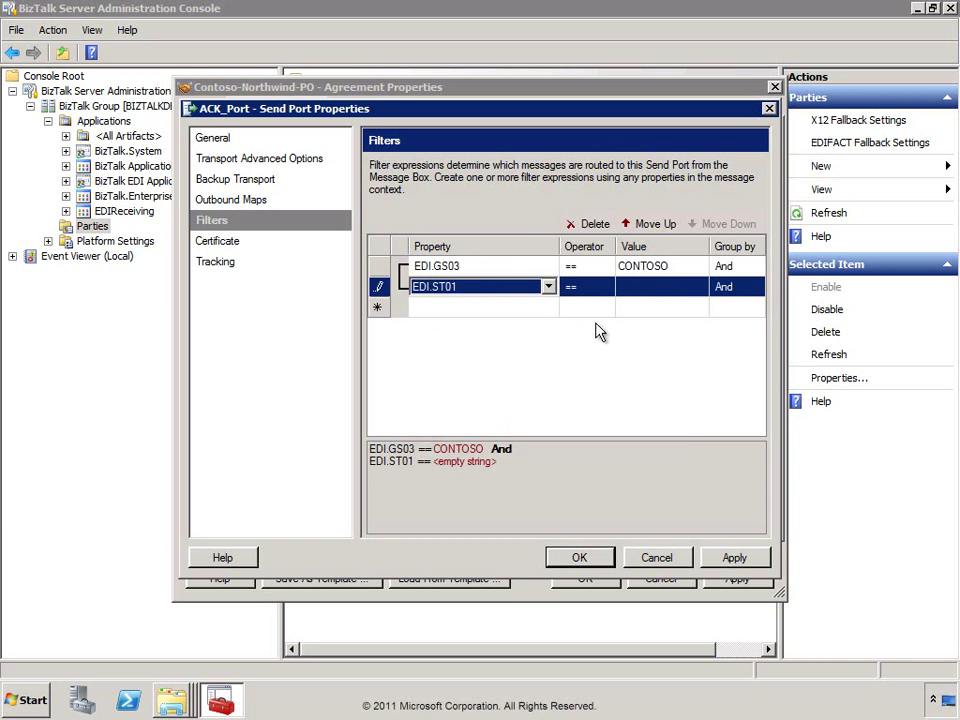
click(650, 288)
text(997)
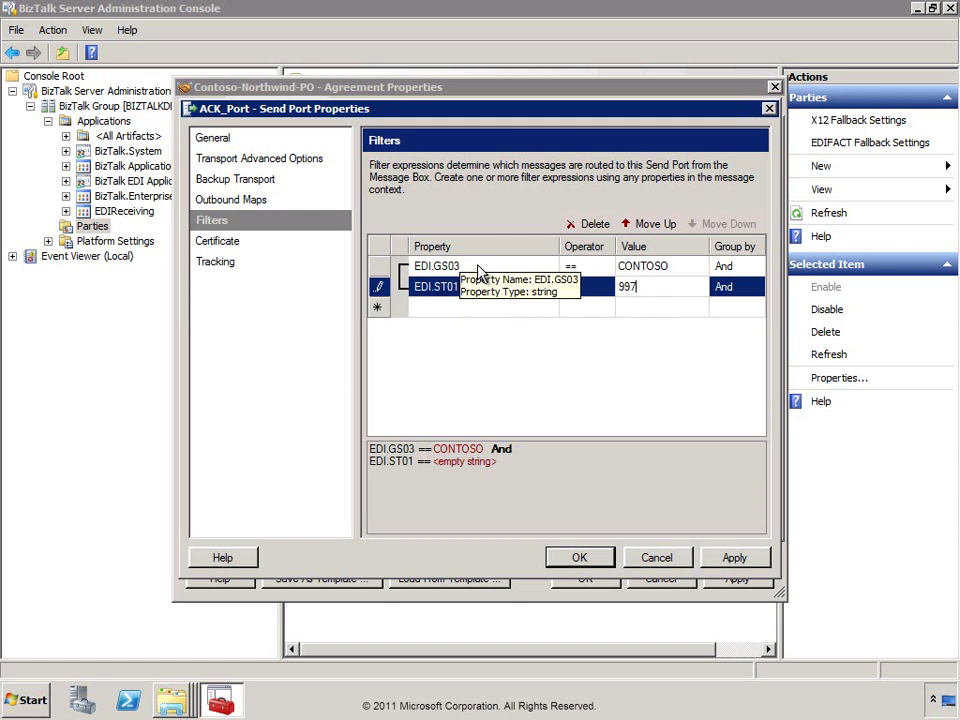
click(580, 557)
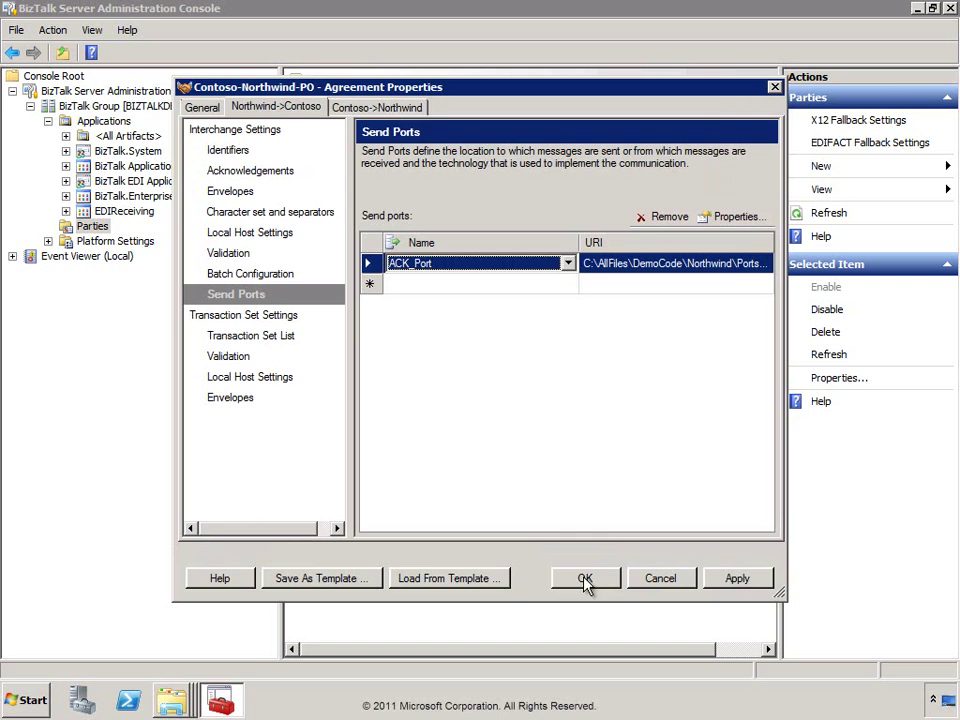
click(585, 578)
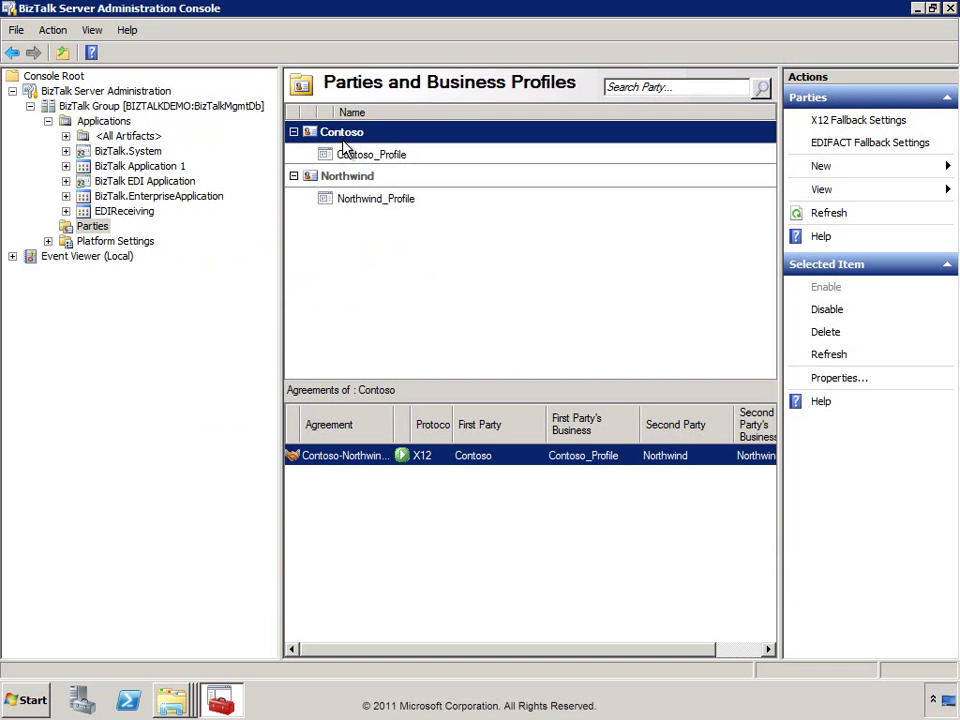
Check the send ports in the Contoso party's properties before and after refreshing the parties list.
double_click(343, 141)
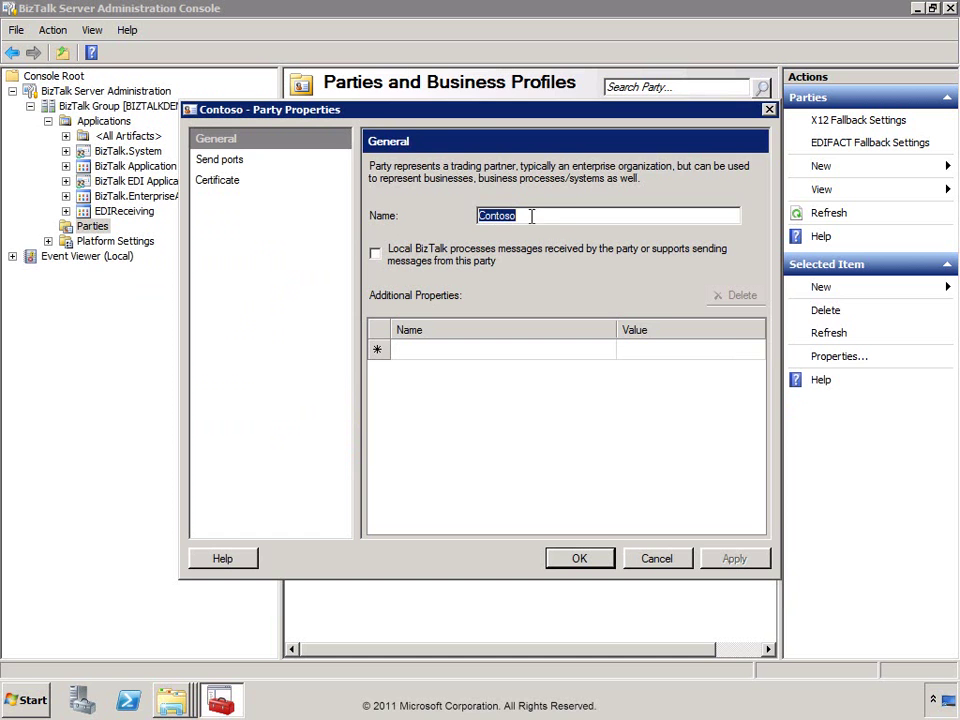
click(236, 162)
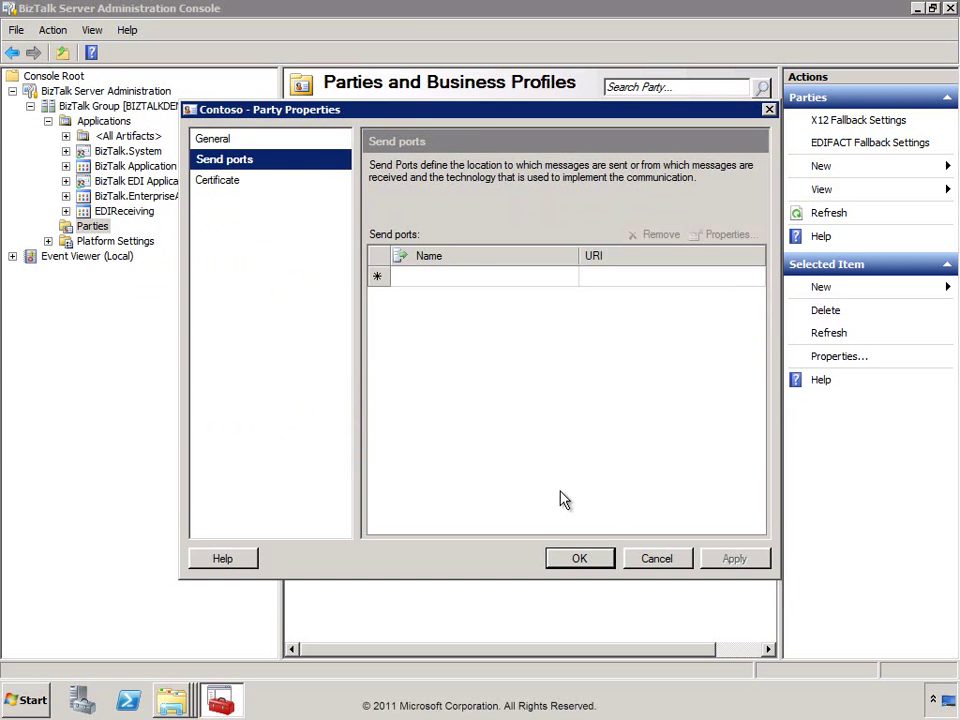
click(648, 558)
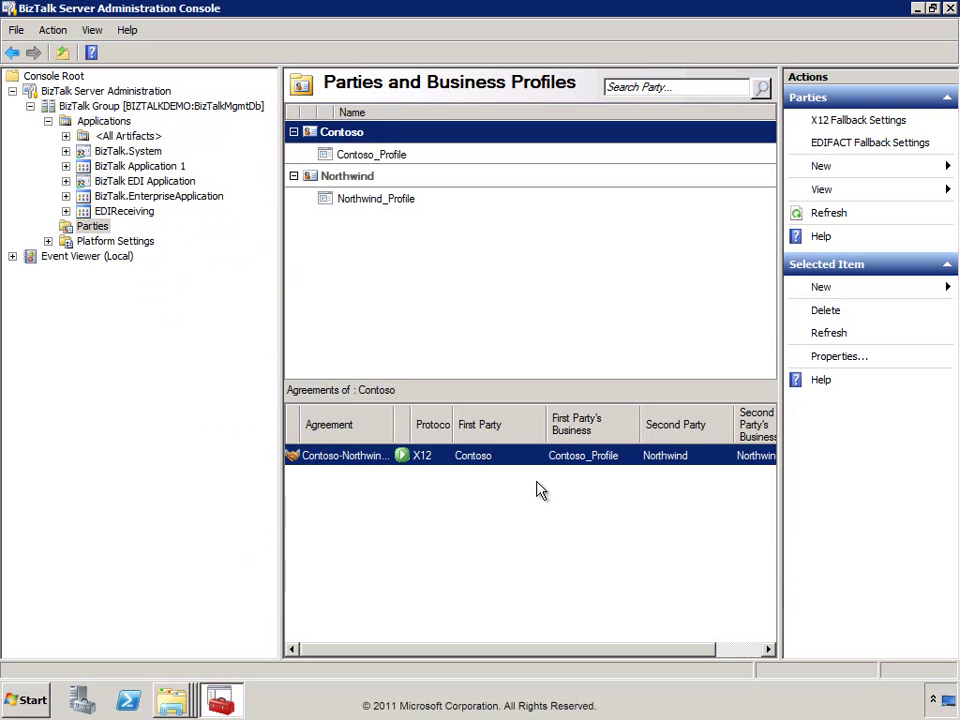
right_click(100, 227)
click(155, 302)
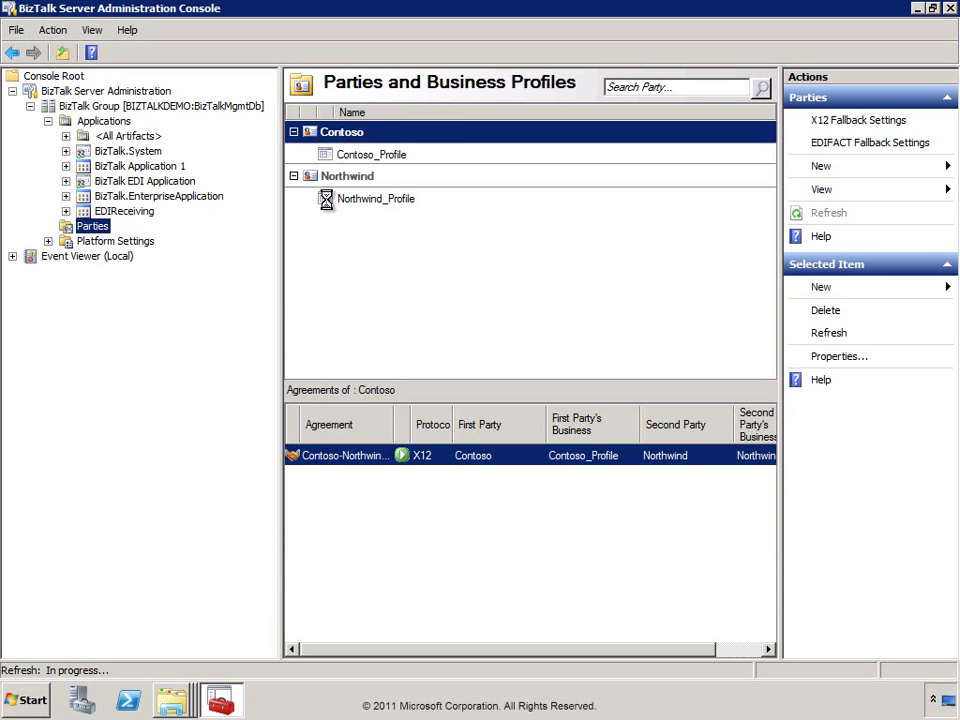
click(350, 137)
double_click(350, 140)
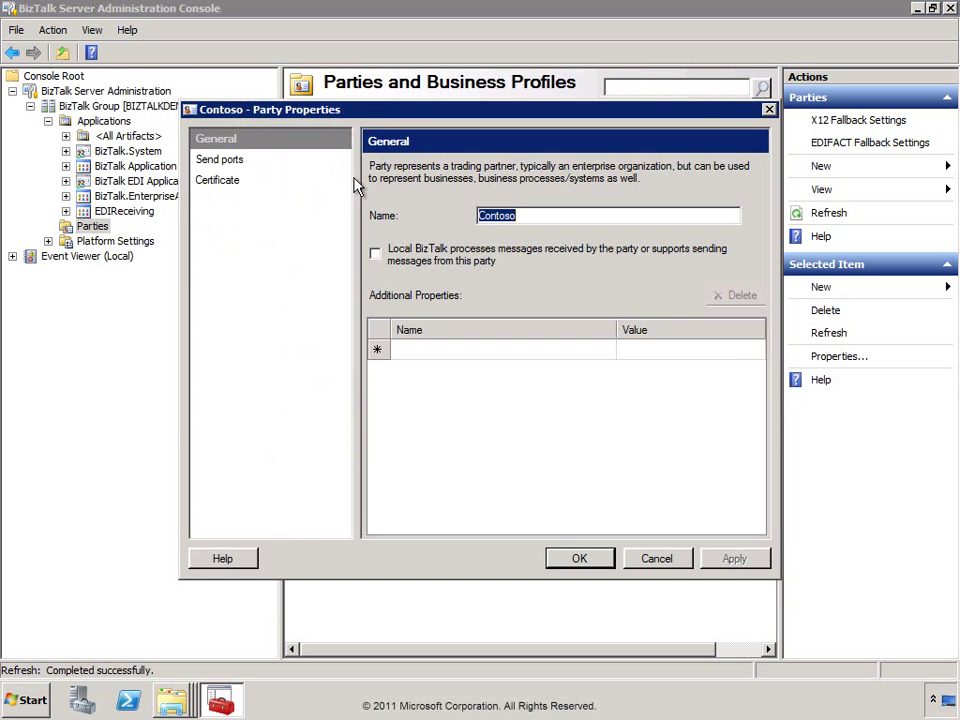
click(223, 166)
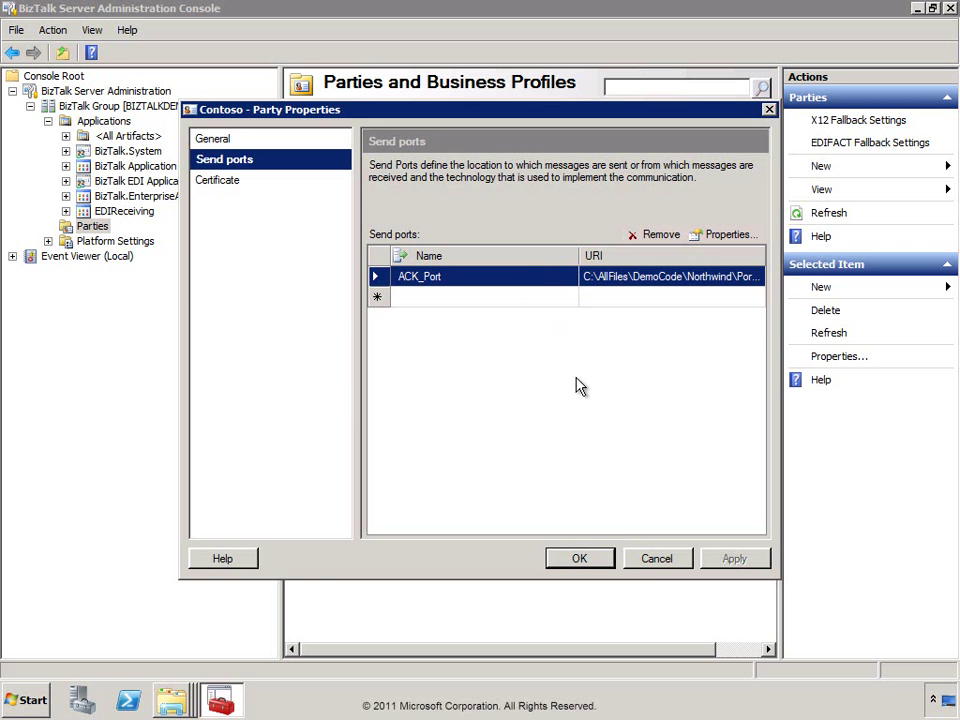
click(657, 559)
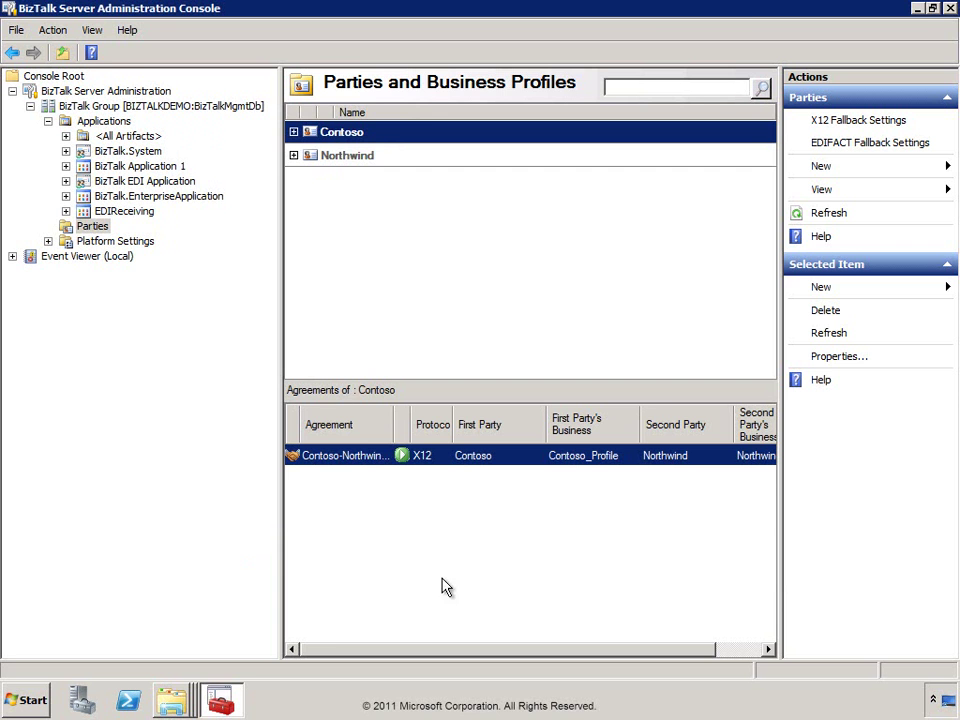
Copy SamplePO.txt from the Module18 folder into the EDIReceive folder in Windows Explorer.
click(172, 700)
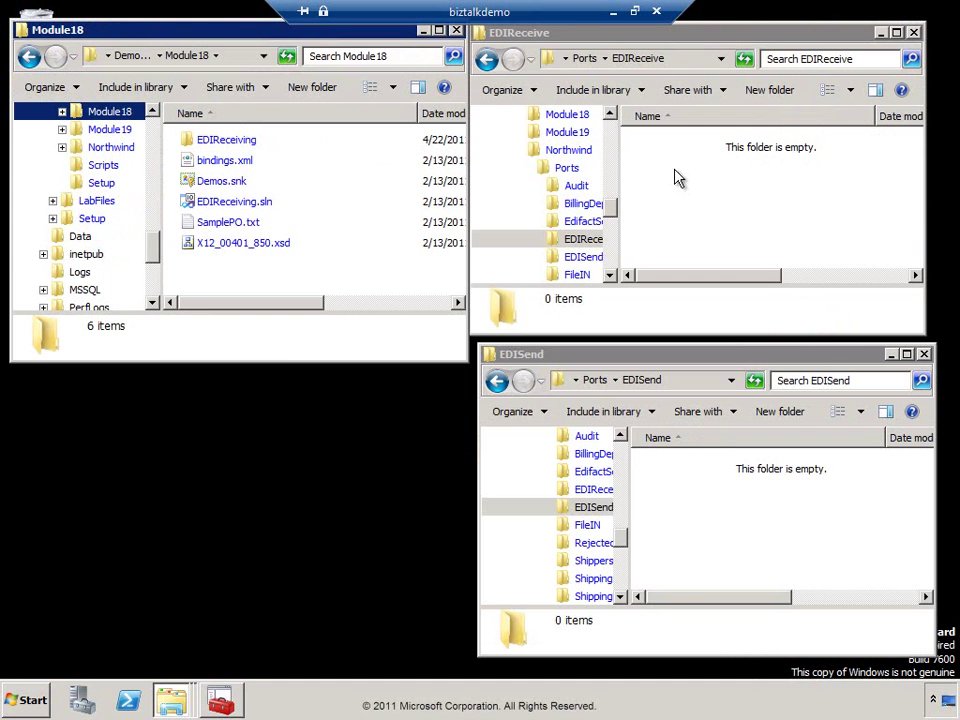
drag(230, 223, 713, 197)
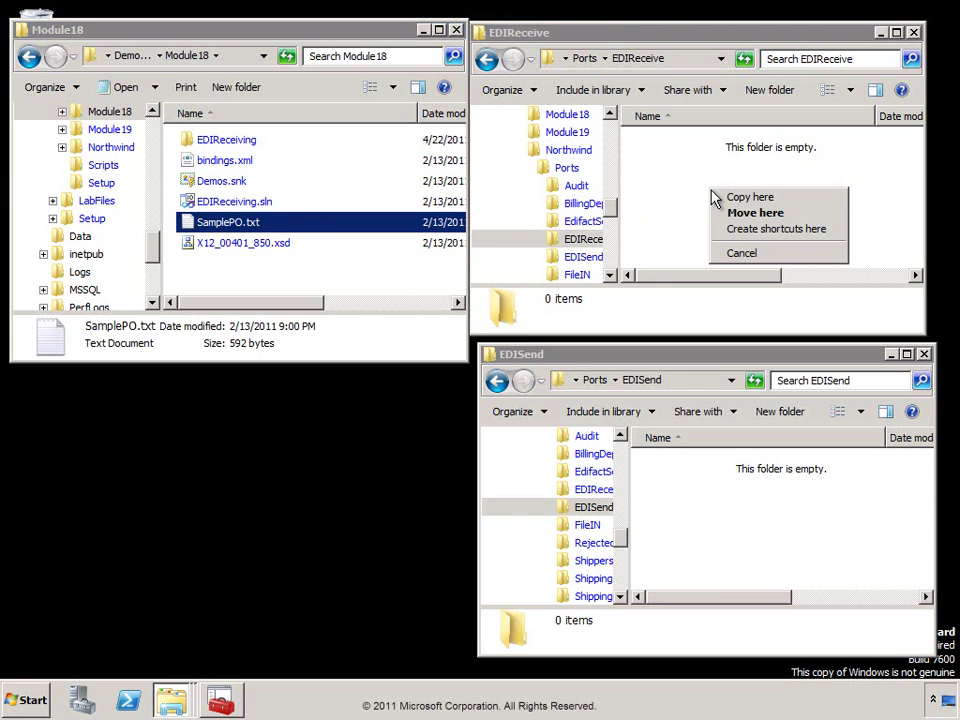
click(738, 197)
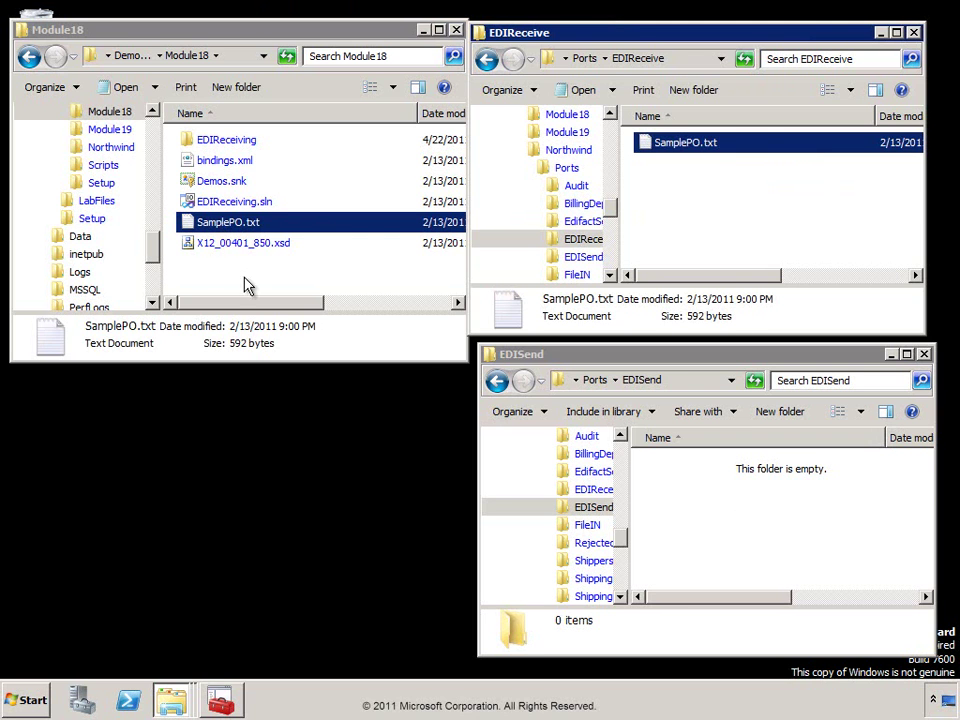
Switch back to the BizTalk Server Administration Console and start the ACK_Port send port of the EDIReceiving application.
click(221, 703)
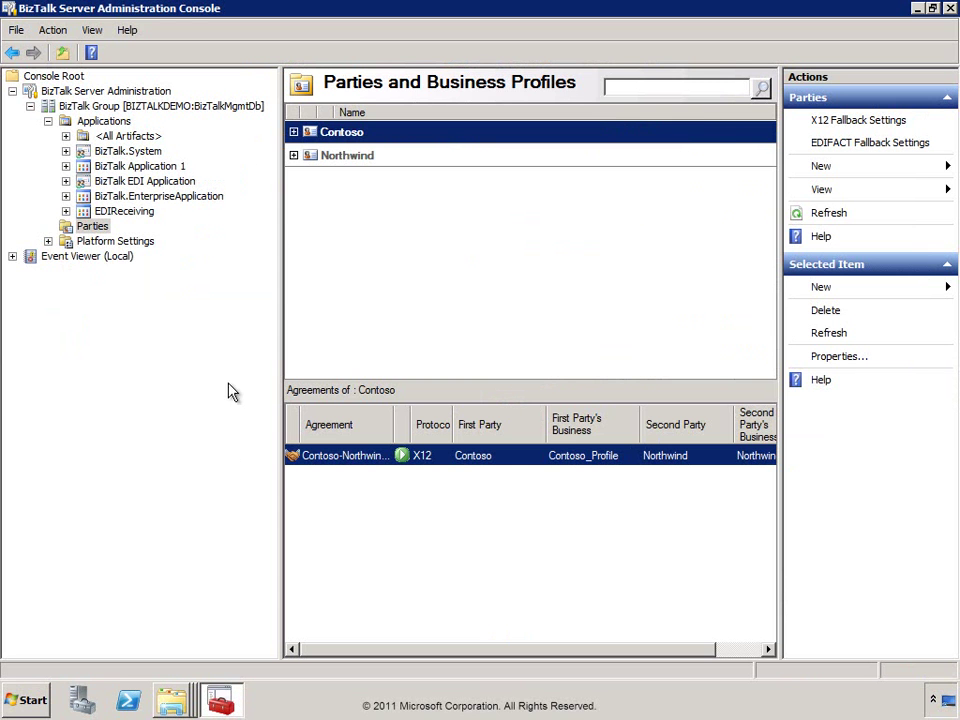
click(66, 211)
click(136, 271)
right_click(350, 157)
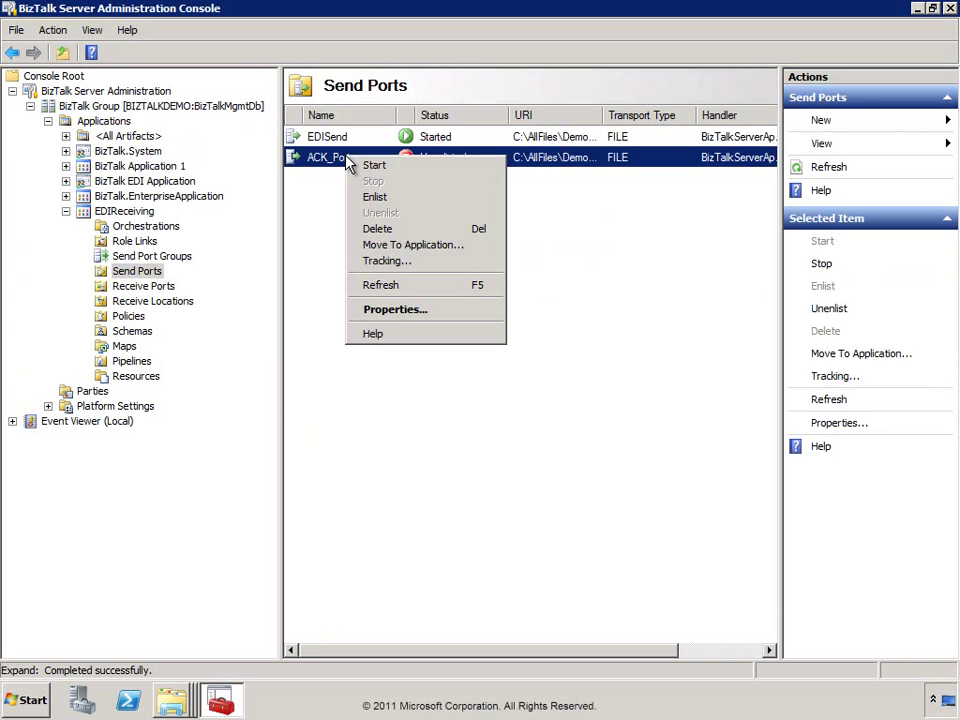
click(378, 165)
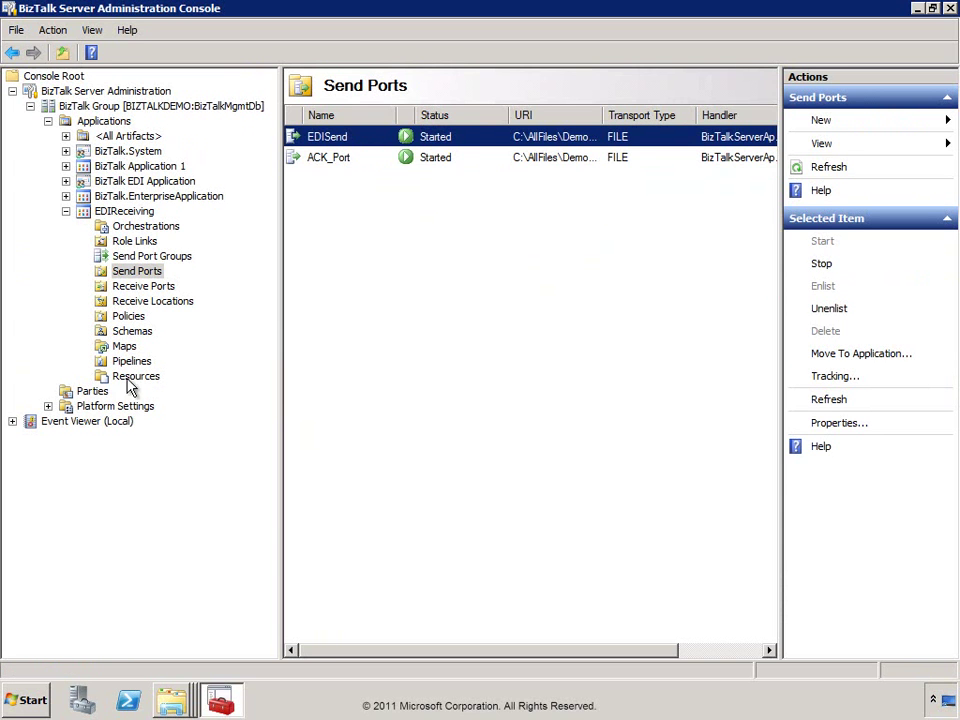
Restart the BizTalk host instance under Platform Settings.
click(47, 406)
click(125, 436)
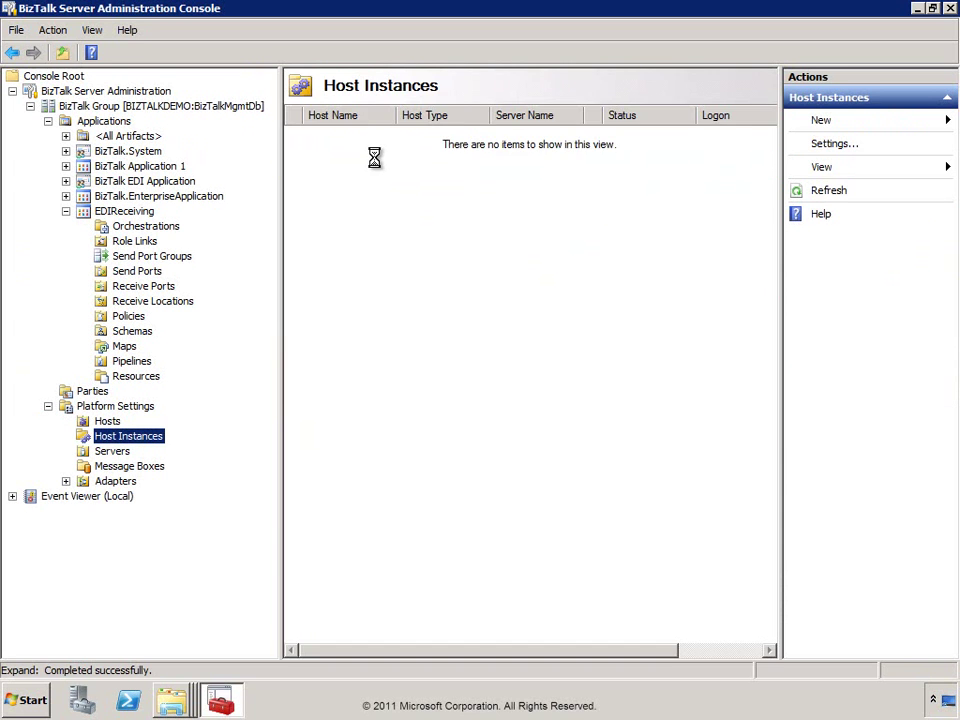
right_click(358, 143)
click(386, 148)
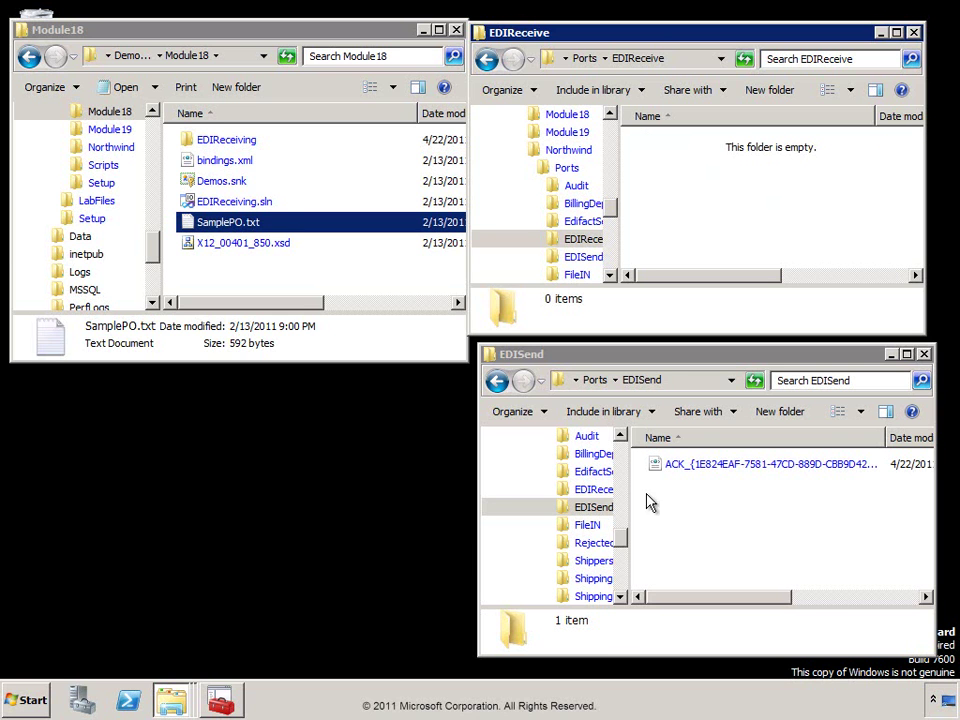
Open the ACK XML file in the EDISend folder and examine its 997 root element and AK101 value.
click(685, 470)
drag(685, 476, 672, 472)
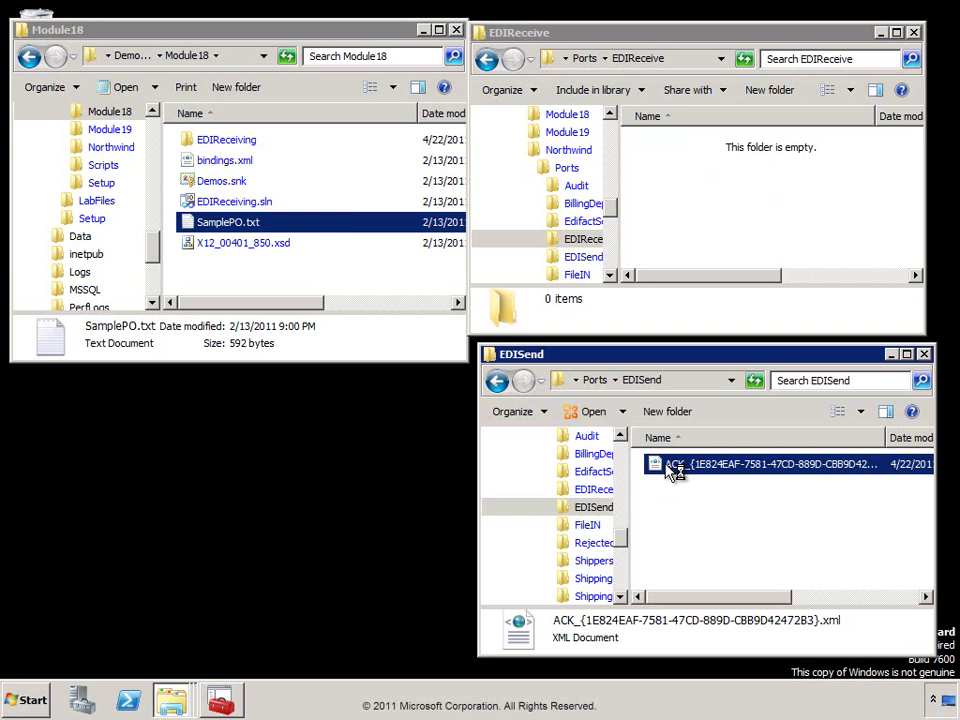
double_click(672, 472)
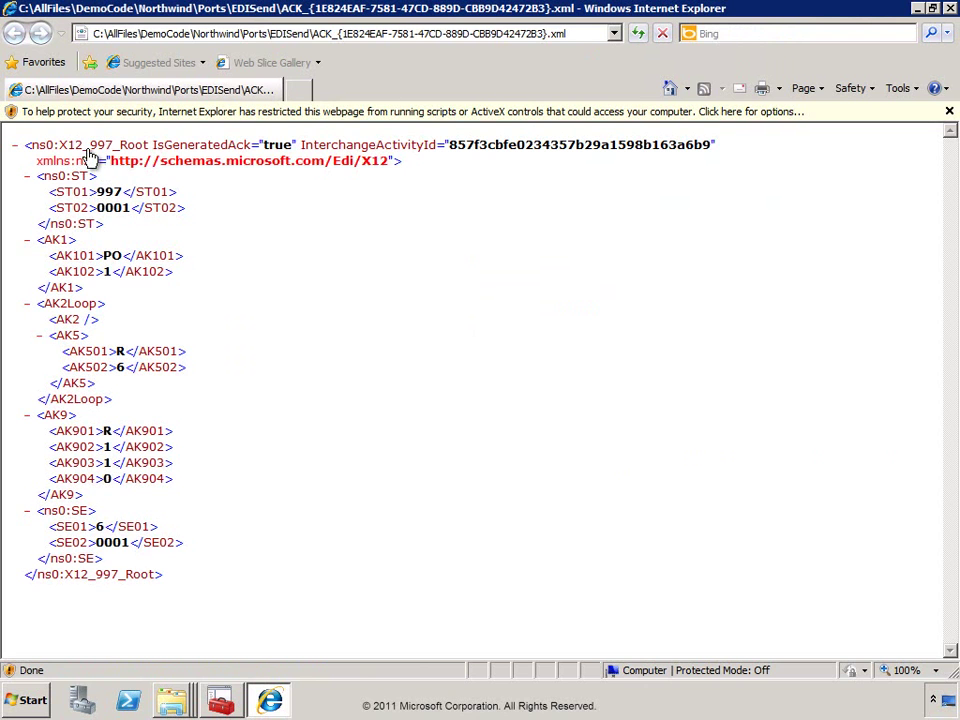
drag(90, 150, 115, 152)
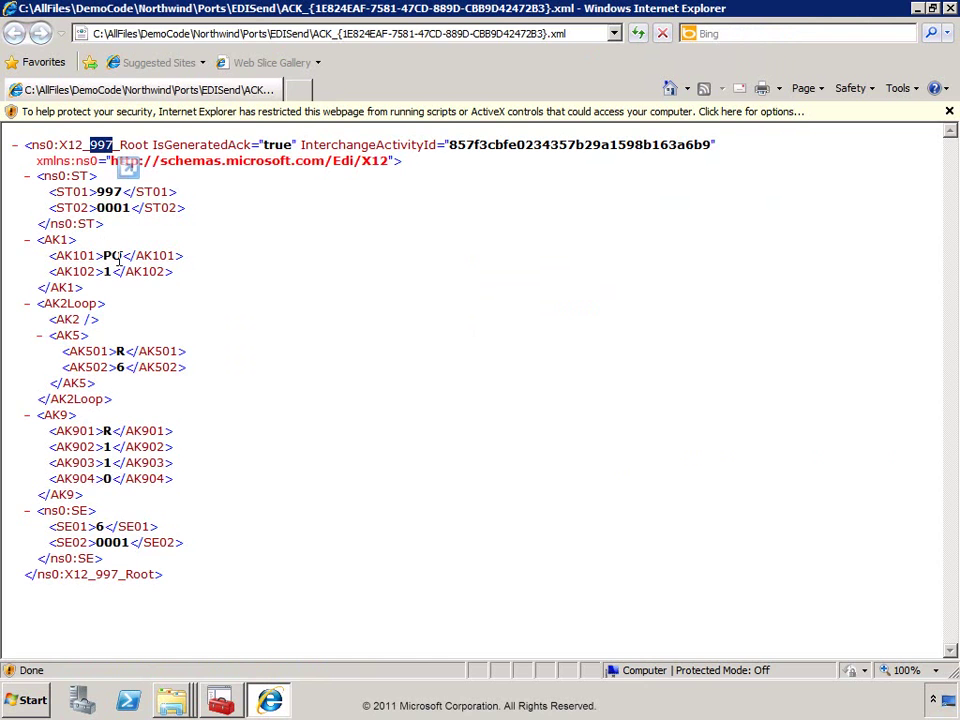
drag(101, 256, 118, 258)
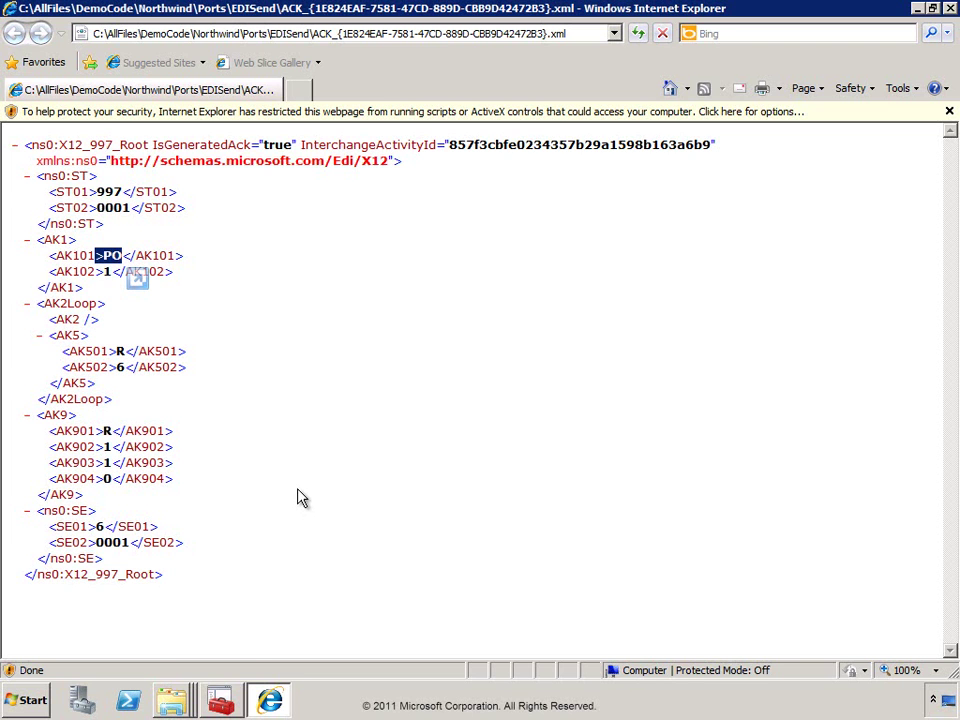
Switch back to the BizTalk Server Administration Console and open the EDI Interchange and Correlated ACK Status report from the BizTalk Group overview.
mouse_move(172, 700)
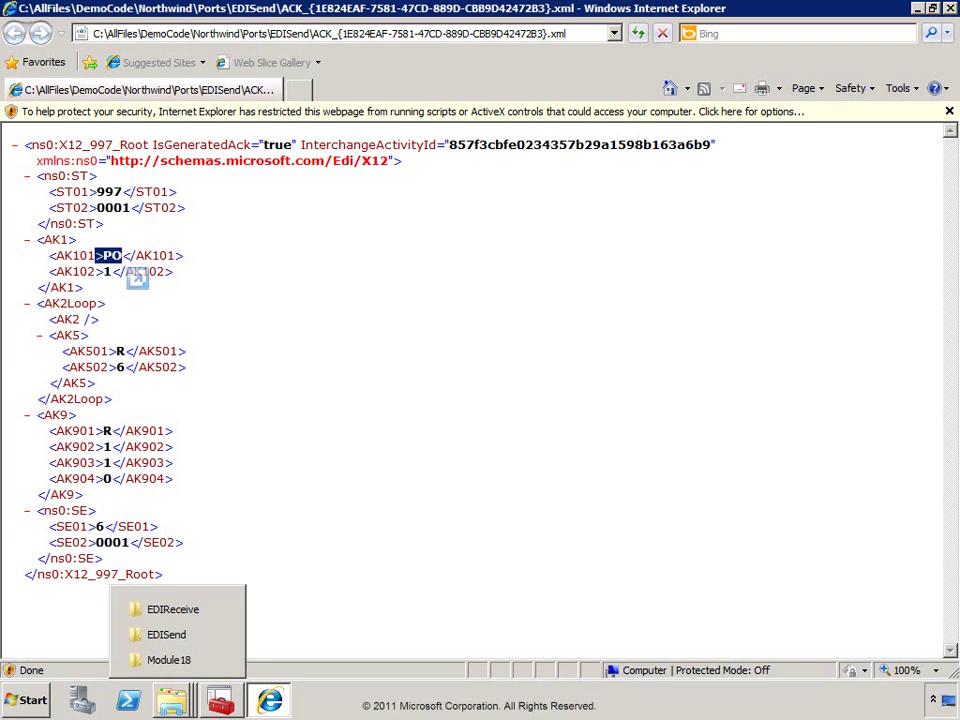
click(221, 703)
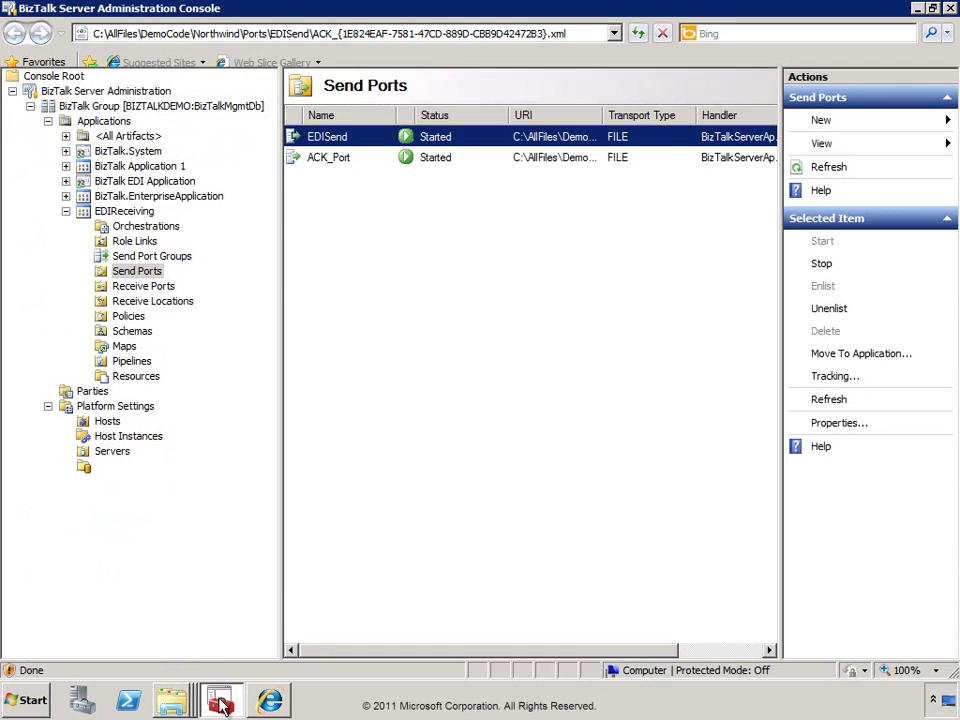
click(98, 105)
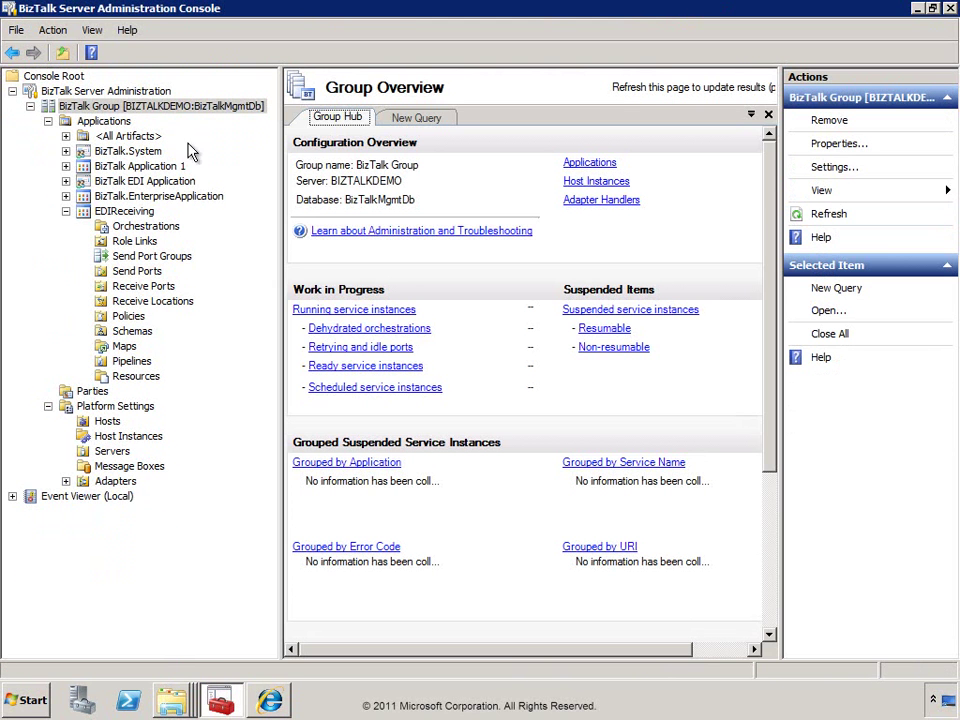
drag(770, 236, 767, 446)
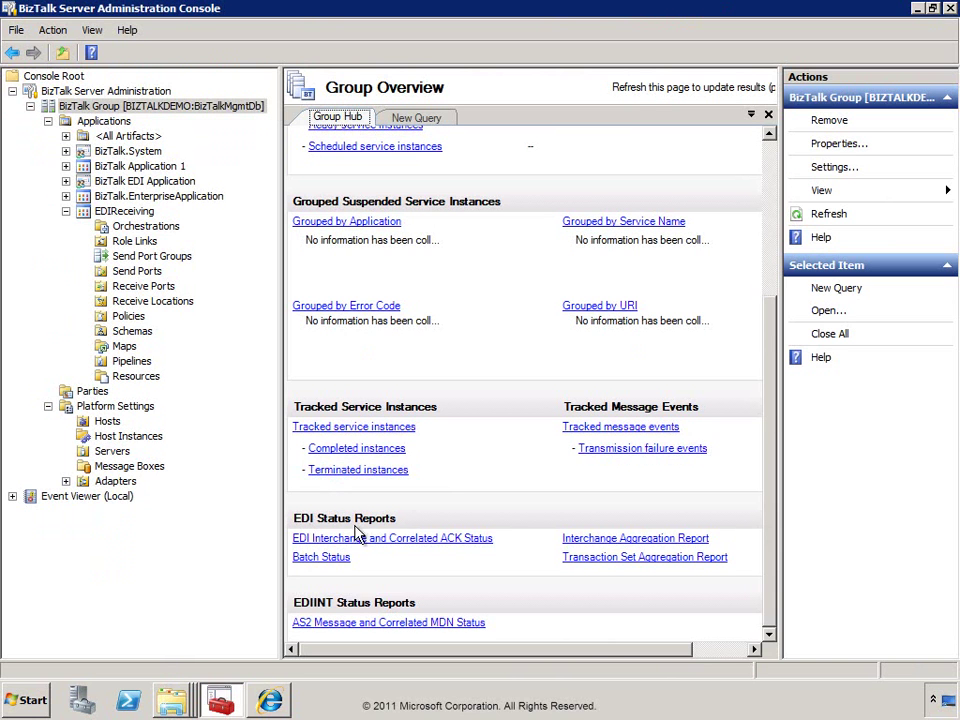
click(410, 541)
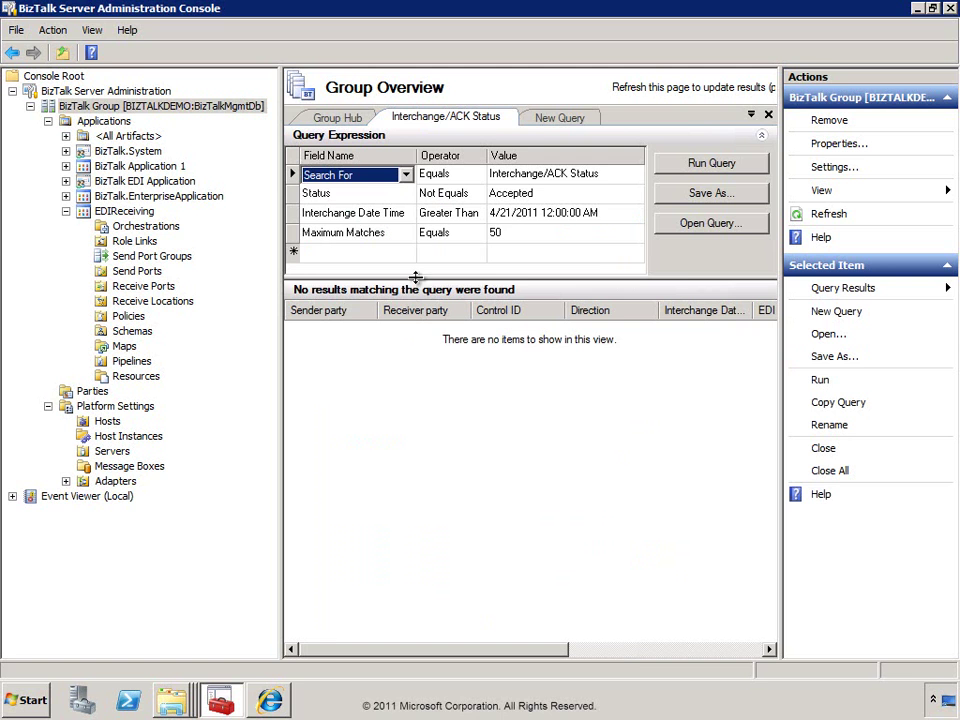
Set the query's Interchange Date Time to greater than 10/1/2010 12:00:00 AM and run it.
click(535, 220)
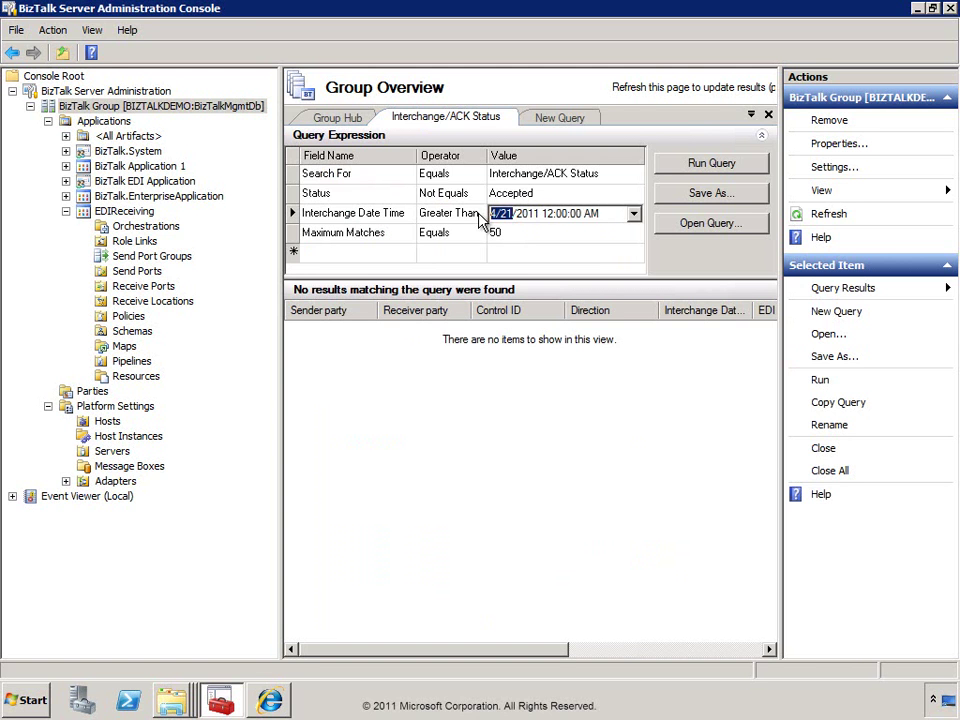
text(10/1/201)
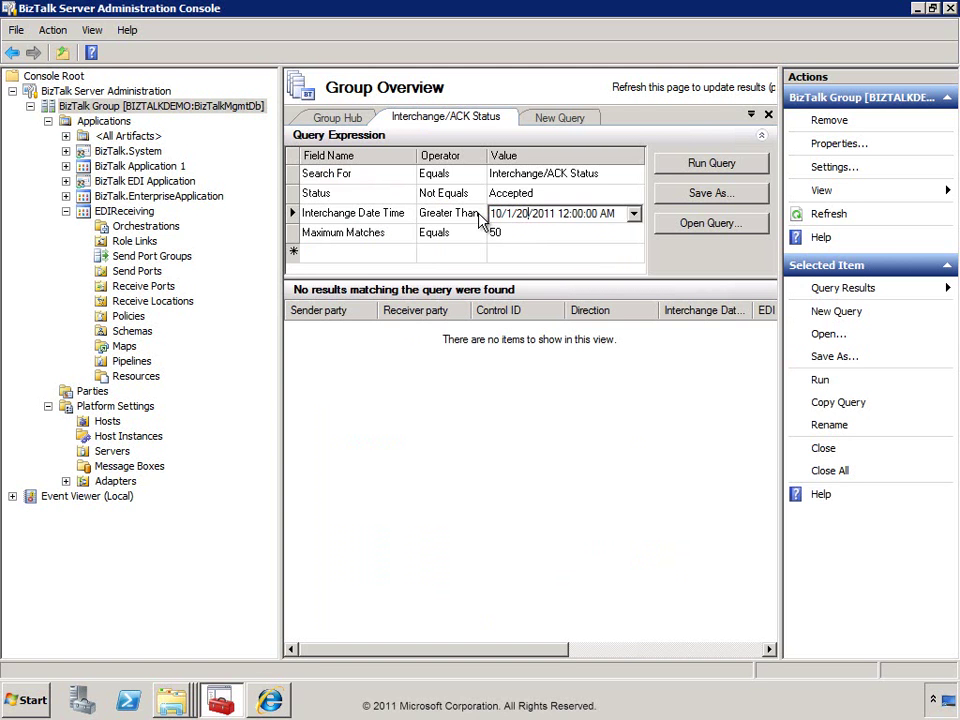
text(0)
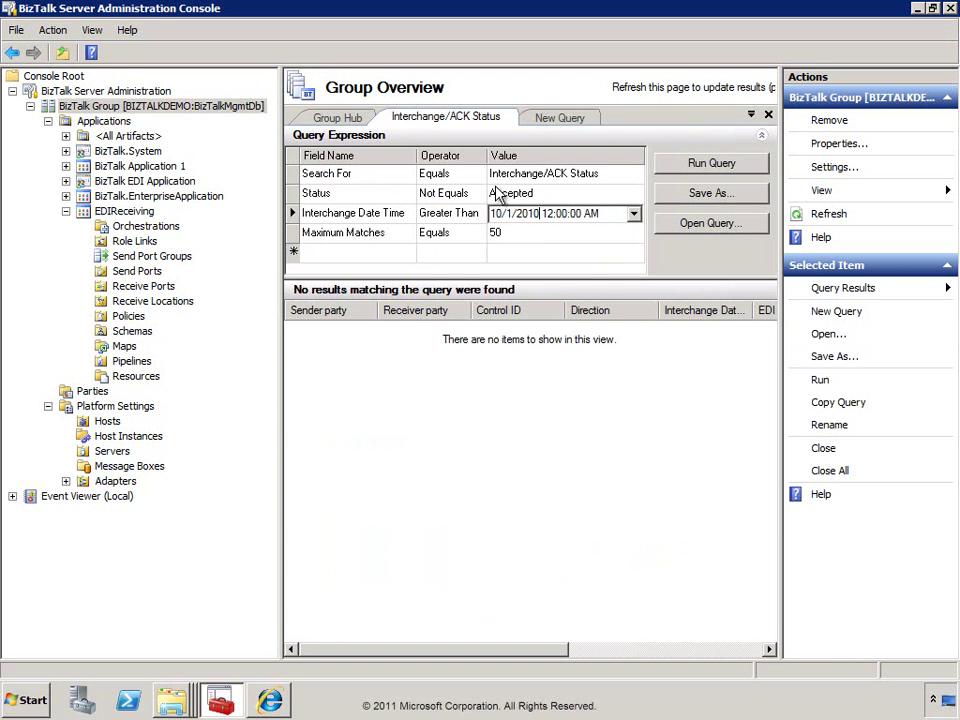
click(506, 180)
click(688, 165)
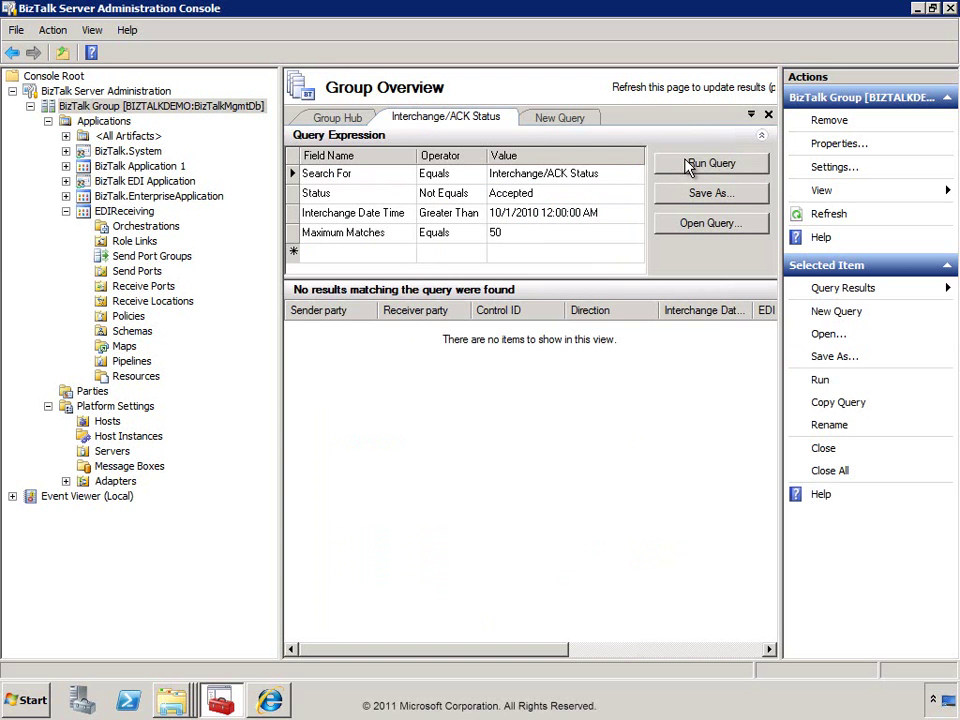
Set the query's Status value to All and run the Interchange/ACK Status query again.
click(631, 197)
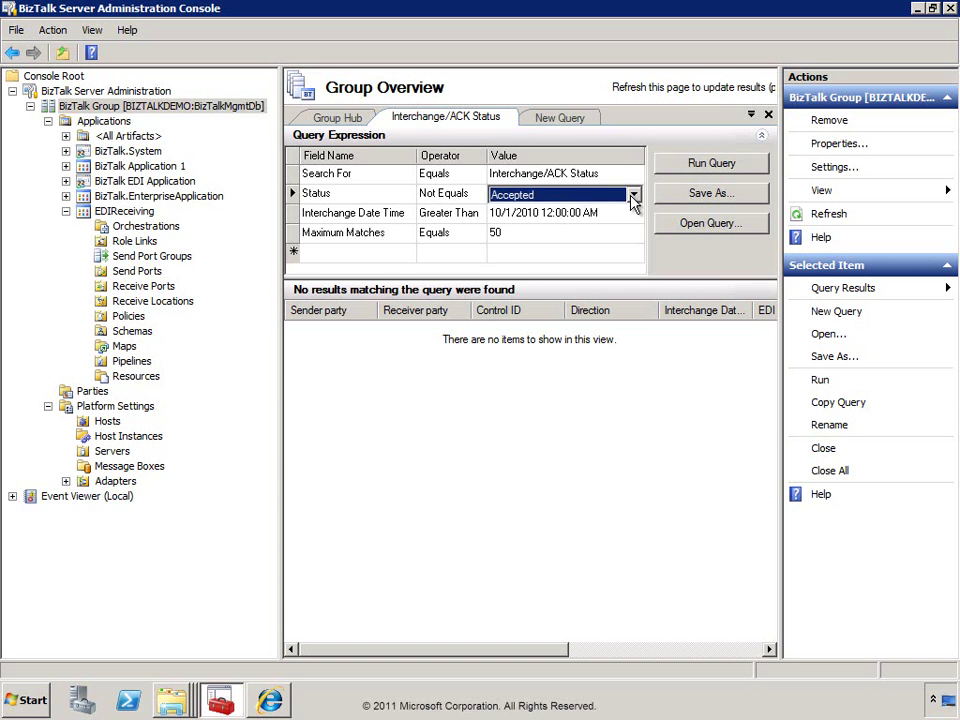
click(633, 195)
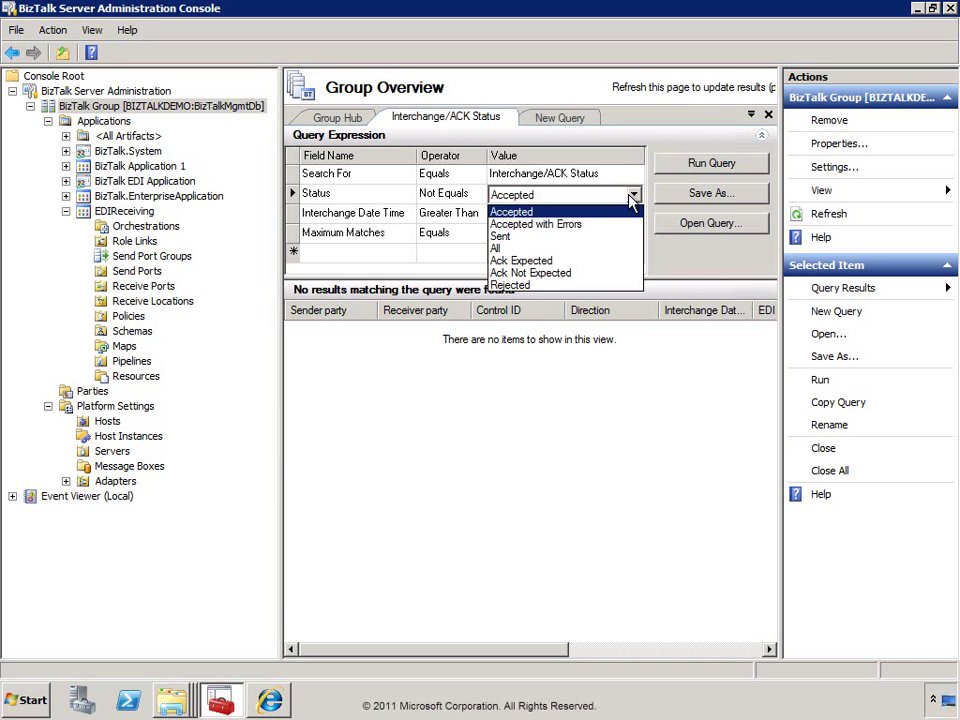
click(520, 248)
click(707, 168)
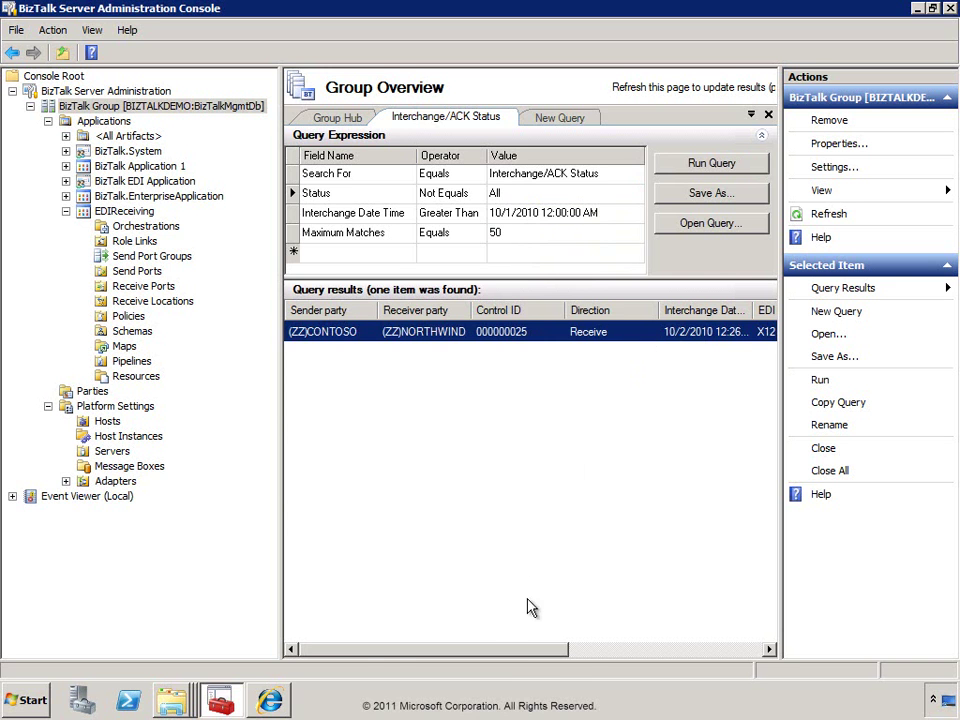
Examine the interchange status and the widened Interchange Date Time column in the query results.
drag(516, 656, 678, 657)
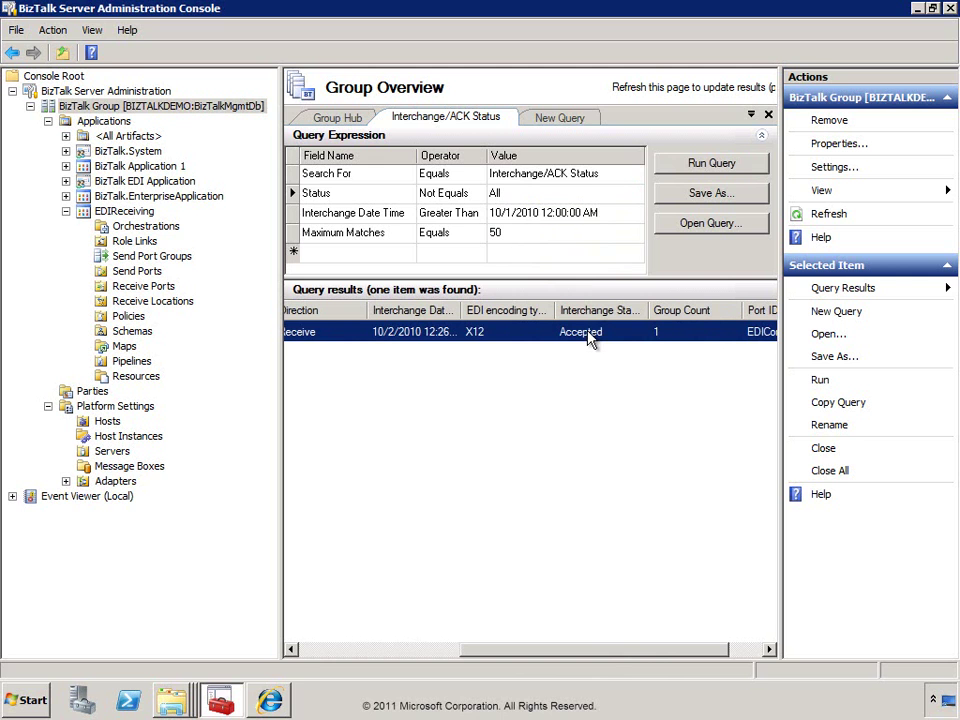
click(545, 175)
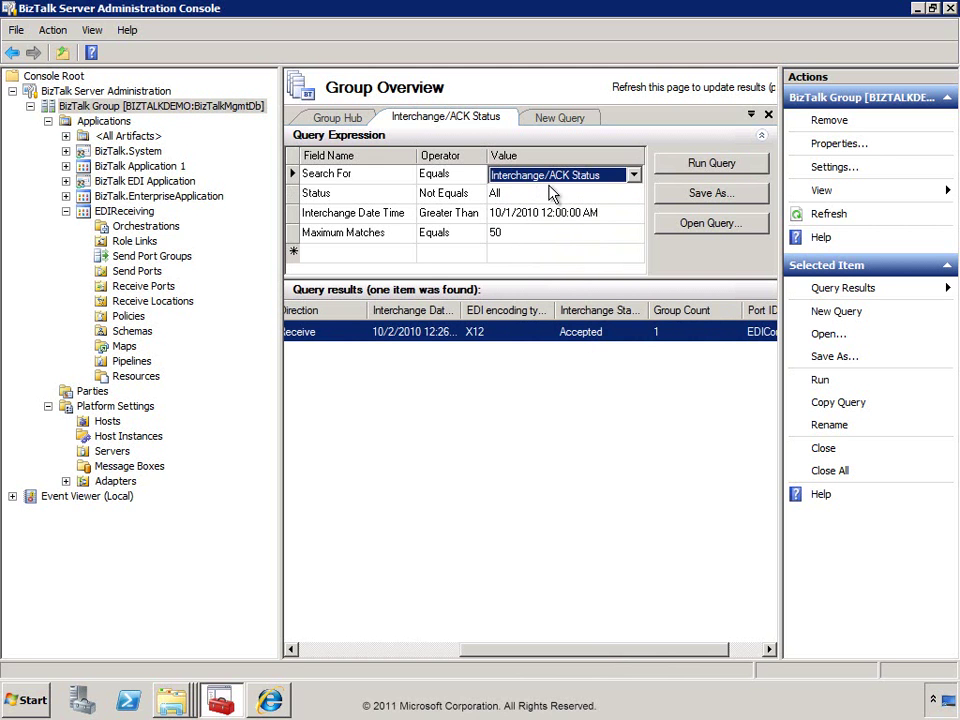
drag(463, 310, 497, 311)
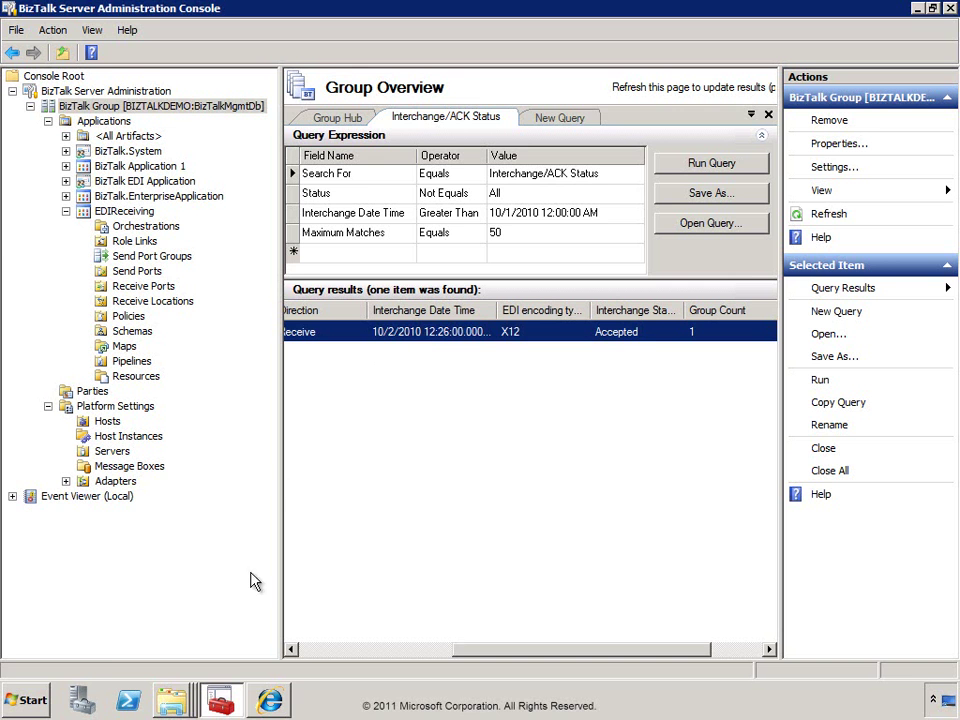
Check the interchange date inside SamplePO.txt from the Module18 folder, close the file and return to the BizTalk Server Administration Console.
mouse_move(172, 700)
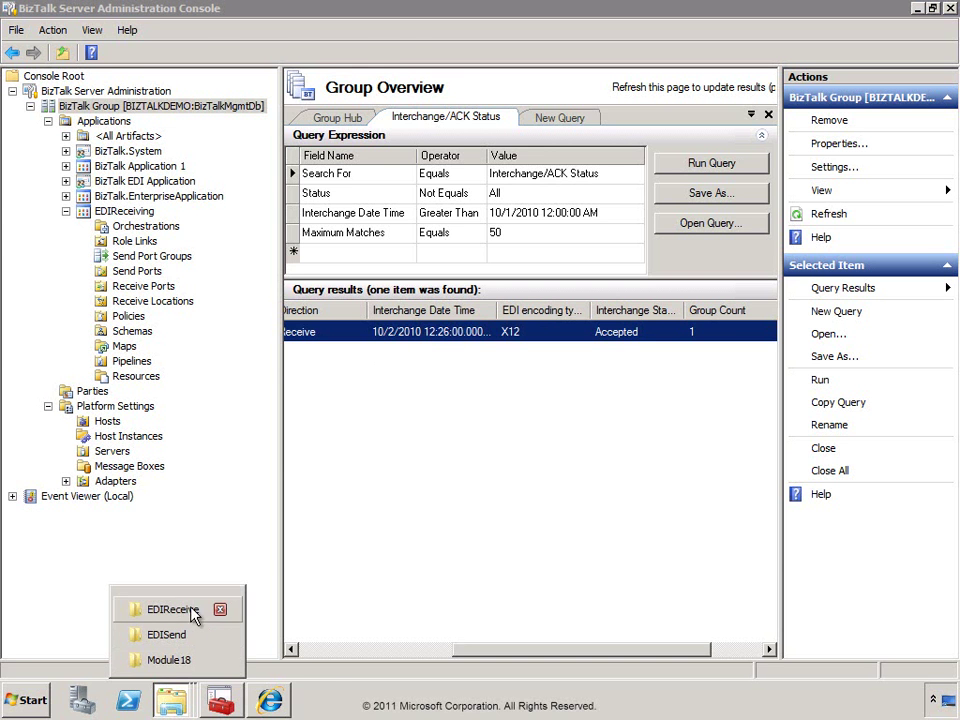
click(176, 659)
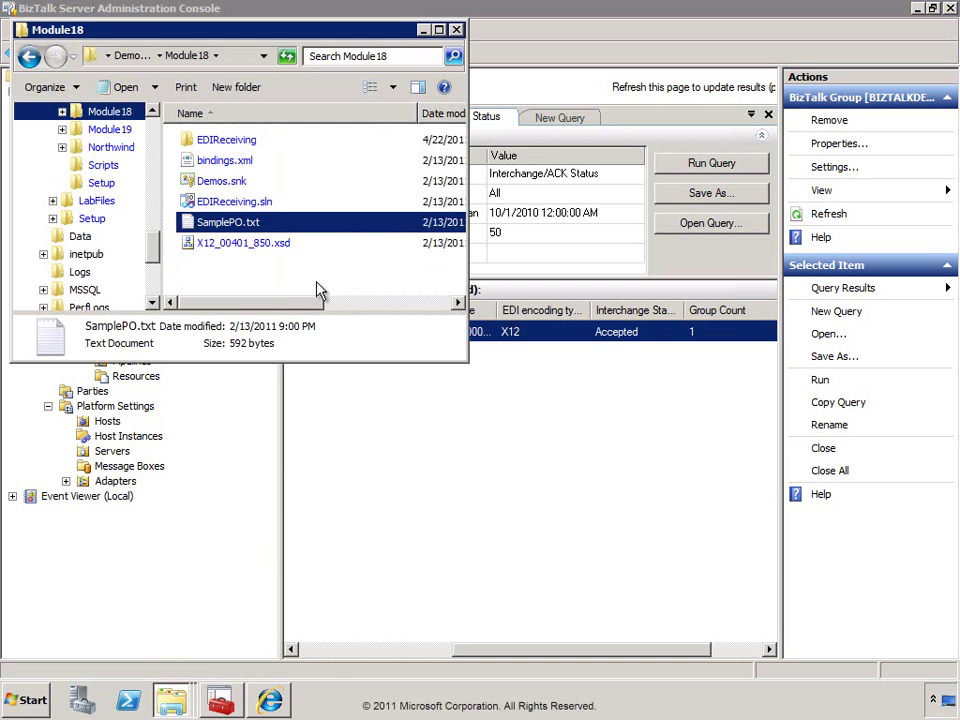
double_click(226, 224)
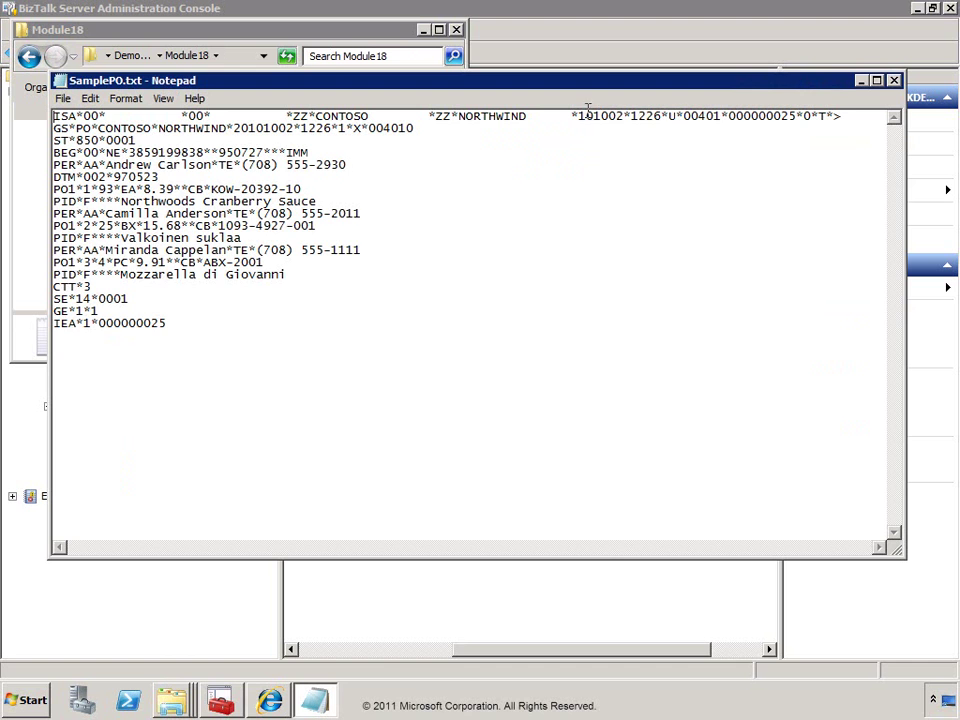
click(593, 116)
click(894, 80)
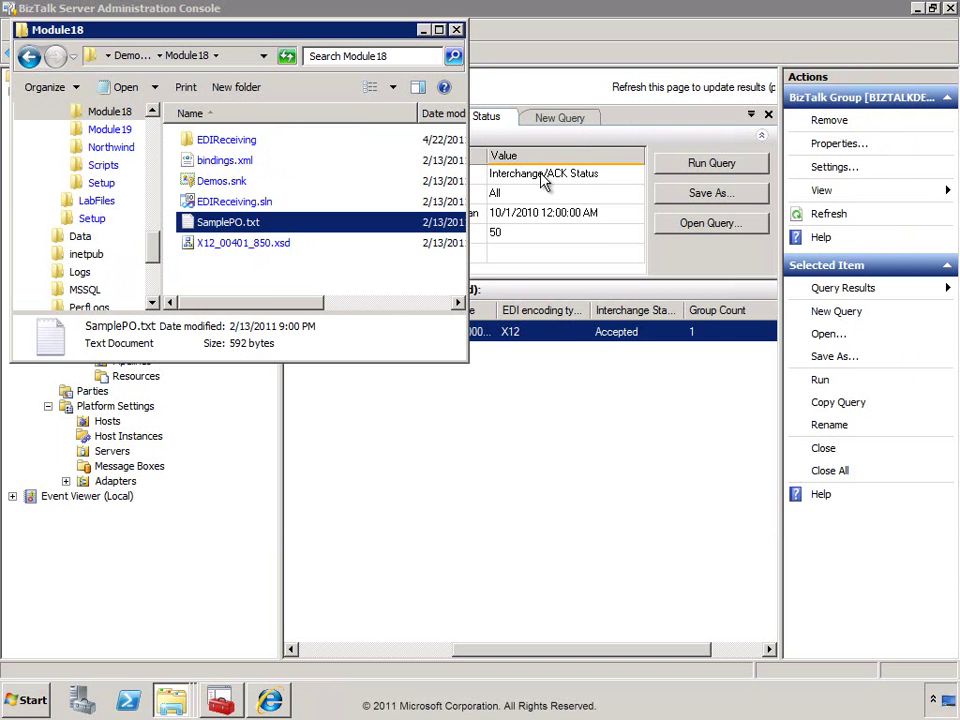
click(500, 340)
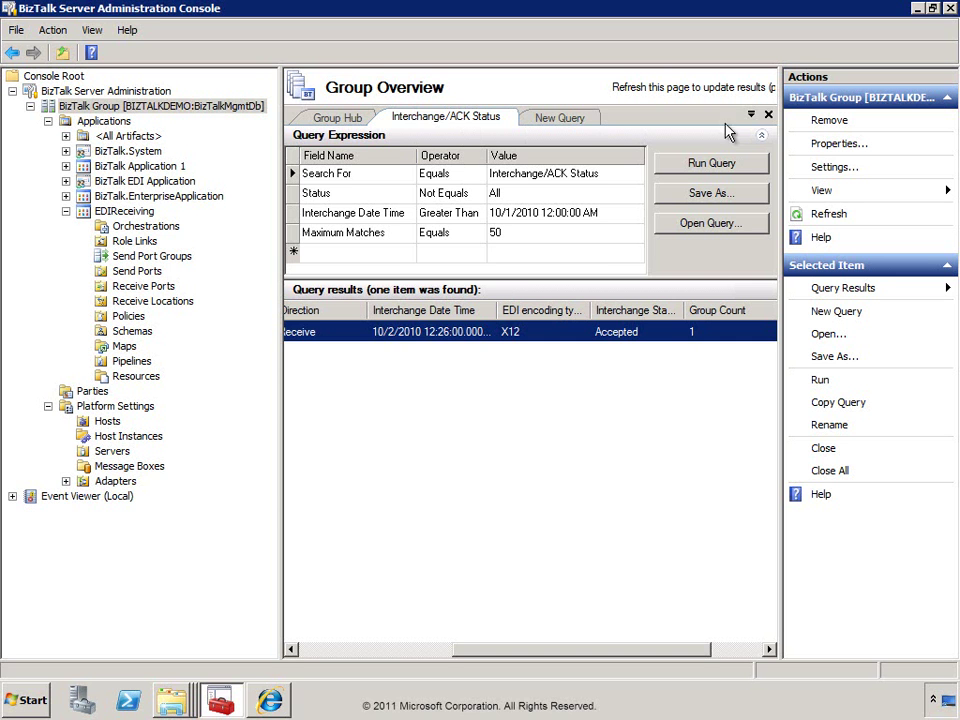
Close the ACK status query and run the Interchange Aggregation Report for Interchange Date Time greater than 10/1/2010 12:00:00 AM.
click(768, 116)
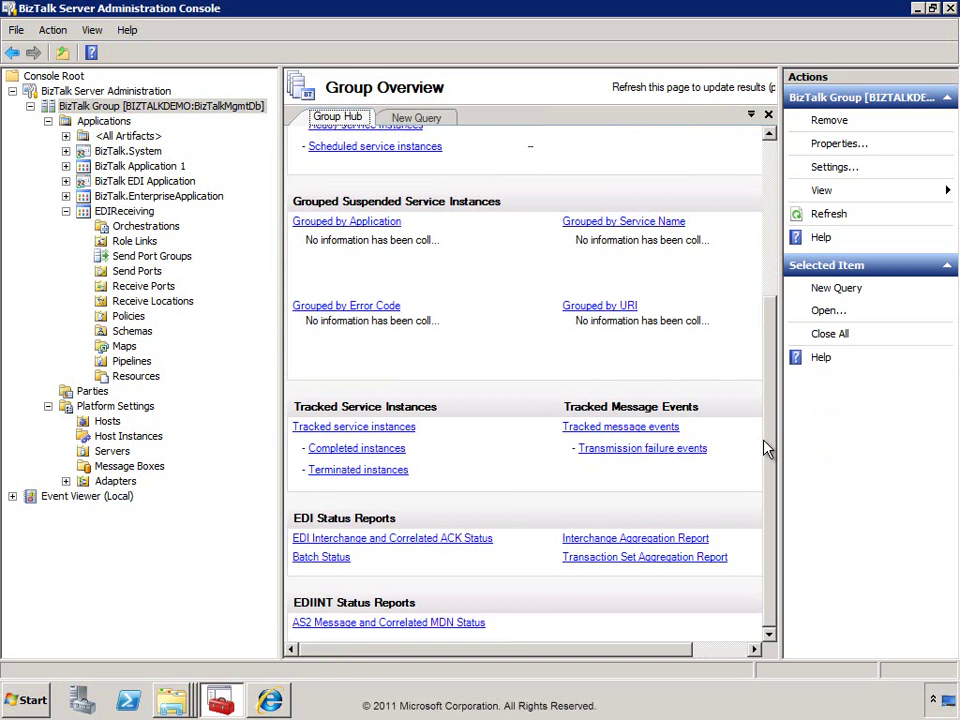
click(632, 542)
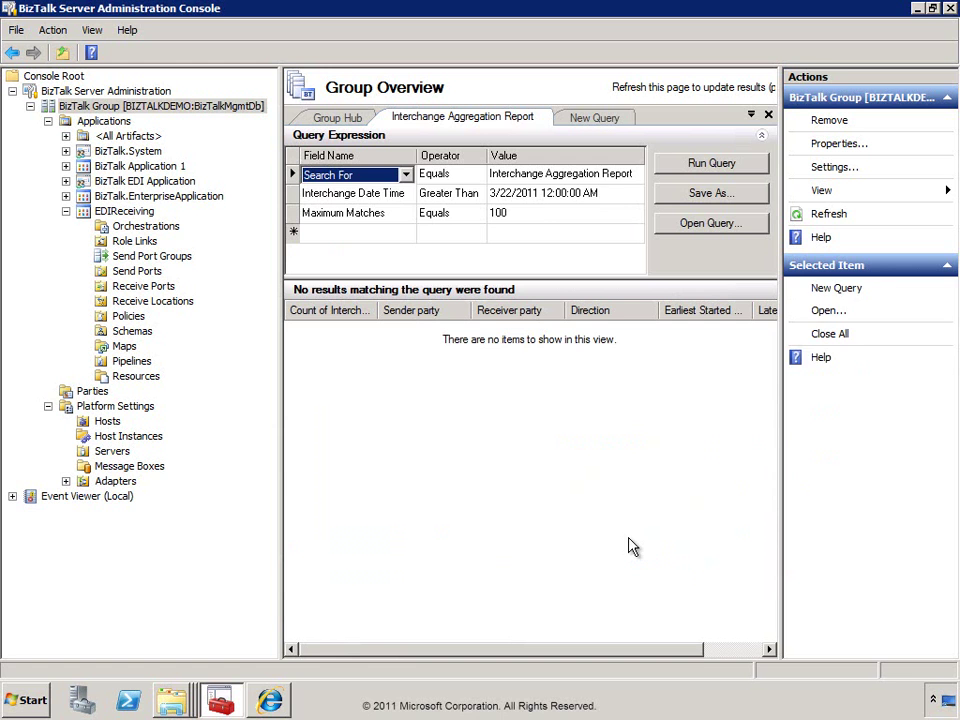
click(537, 193)
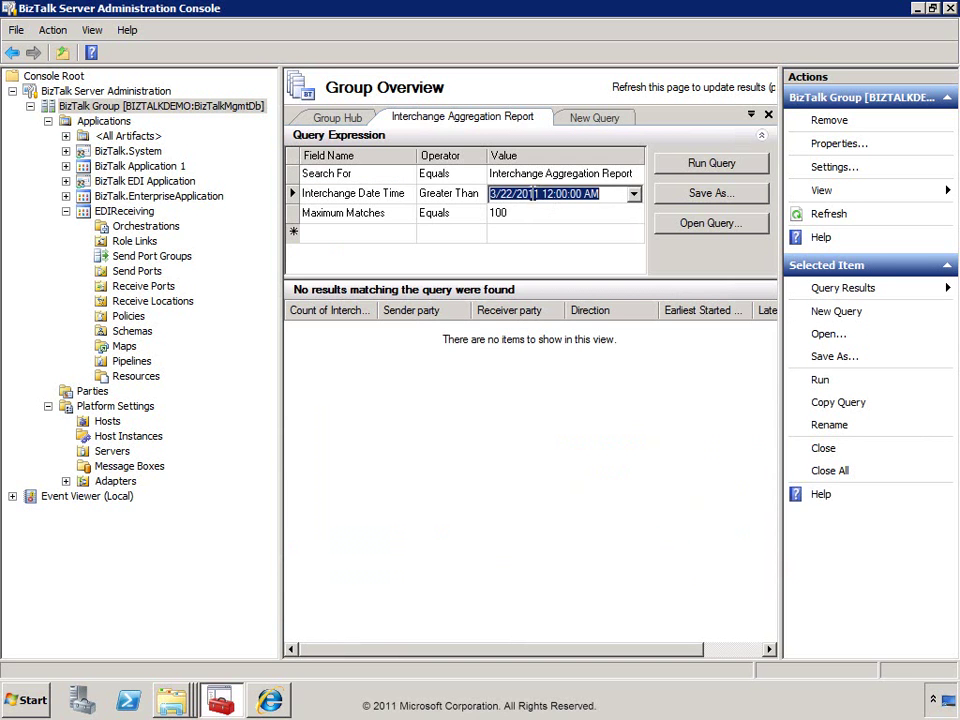
click(537, 193)
double_click(521, 193)
text(1)
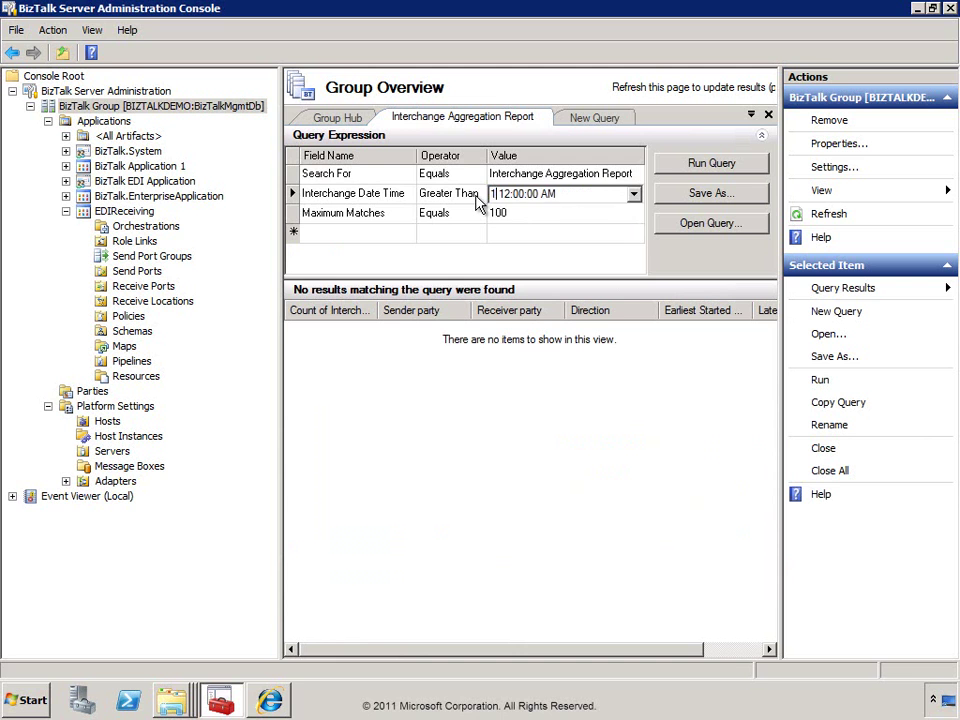
text(0/1/)
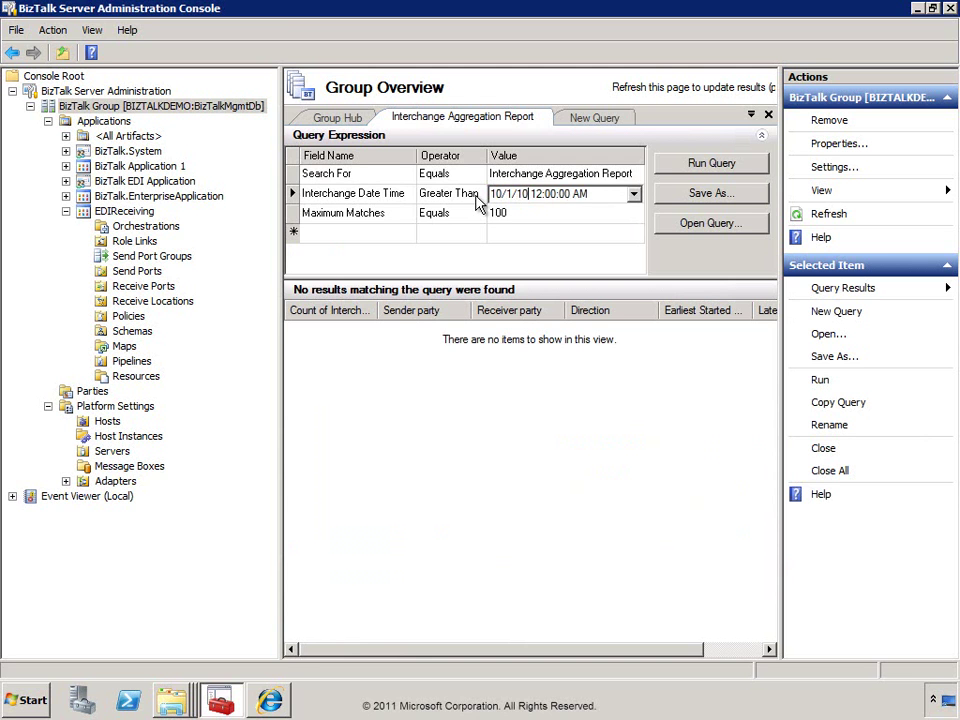
text(2010)
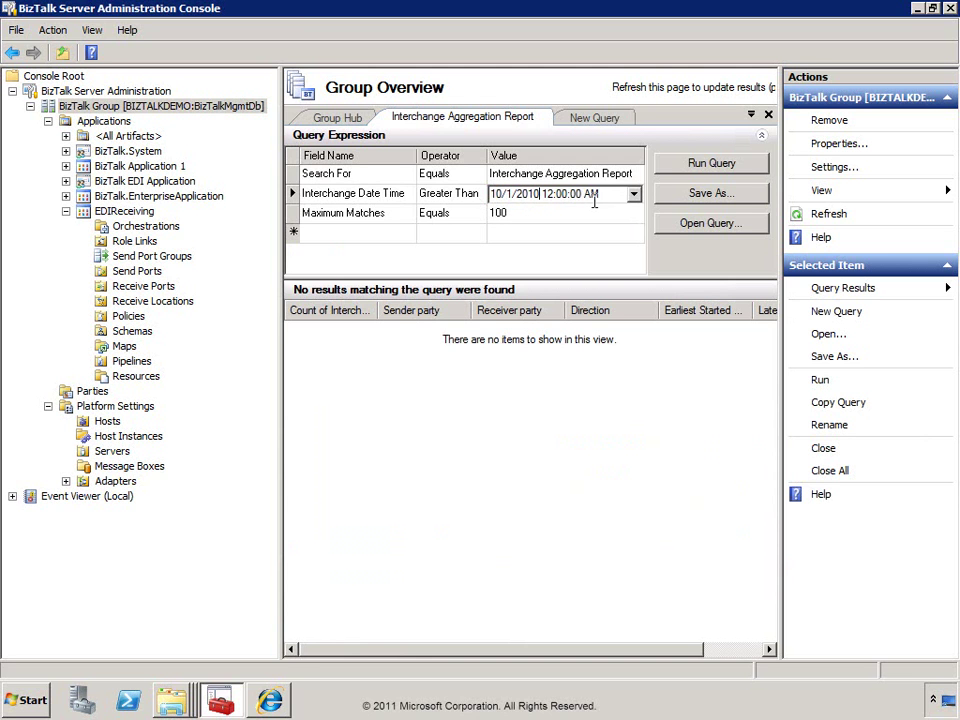
click(707, 165)
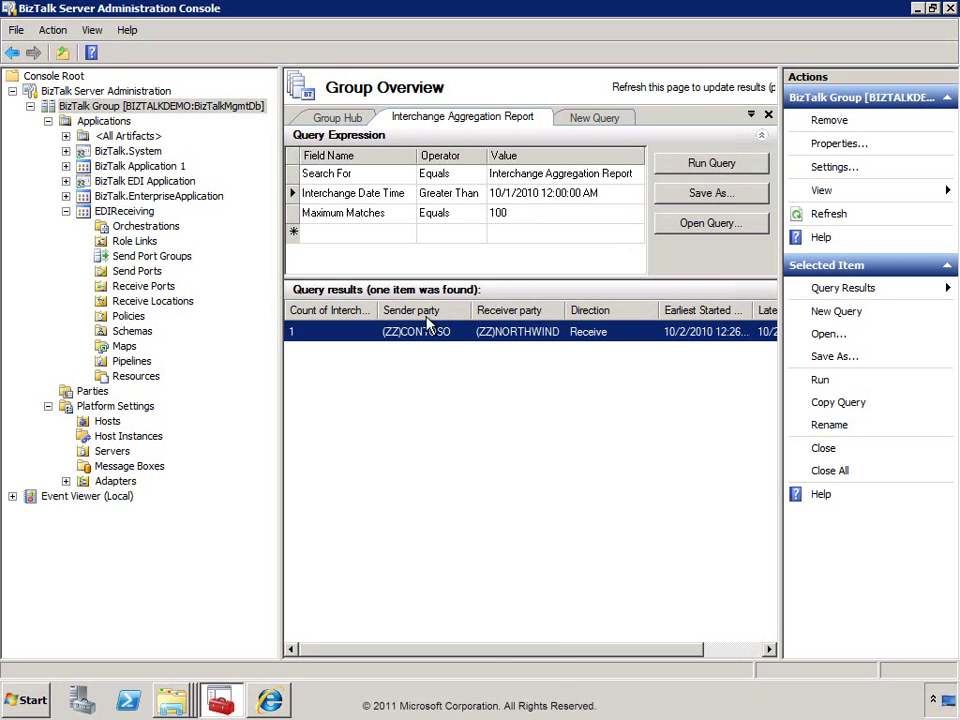
Widen the Count of Interchanges column and examine the remaining columns of the aggregation report results.
drag(521, 652, 420, 360)
drag(318, 310, 430, 310)
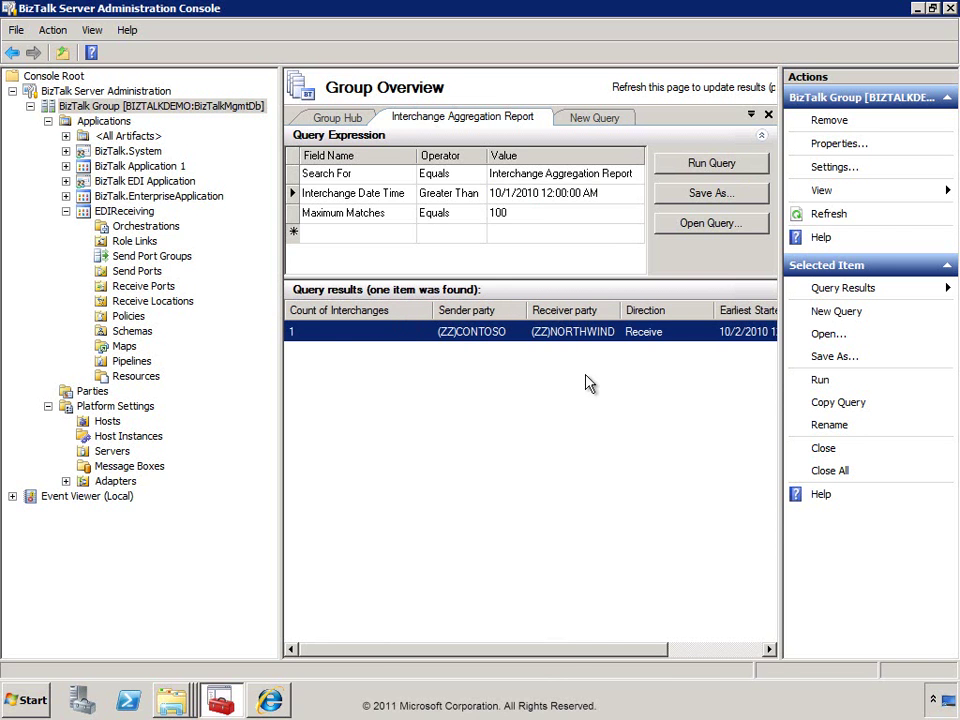
drag(573, 656, 692, 654)
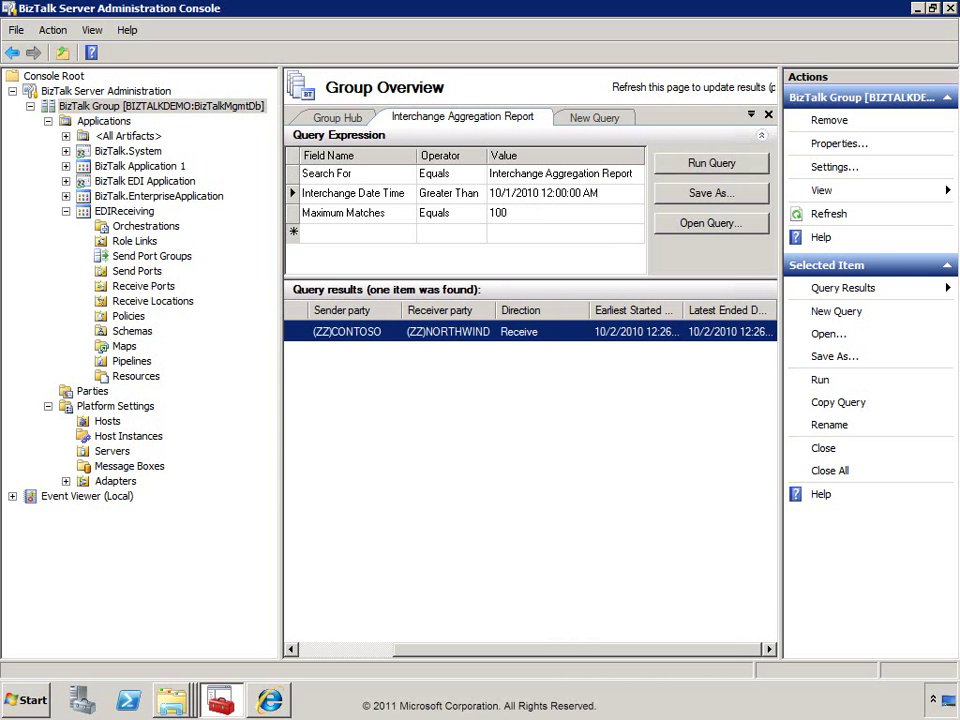
Copy SamplePO.txt from the Module18 folder into the EDIReceive folder again in Windows Explorer.
click(171, 700)
click(140, 612)
mouse_move(176, 688)
click(170, 660)
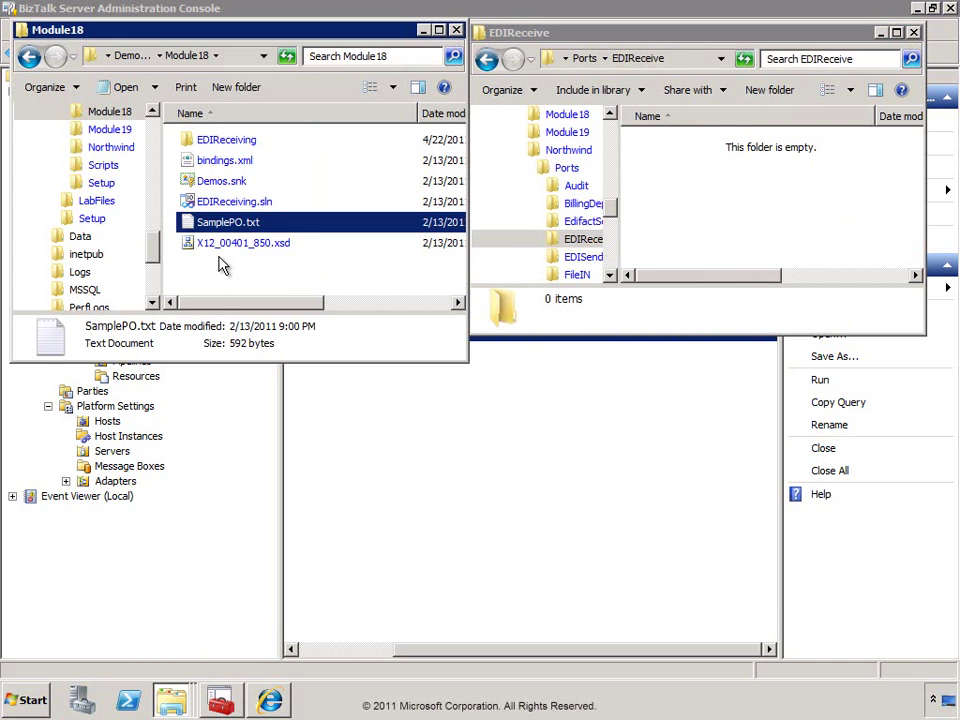
drag(224, 222, 751, 230)
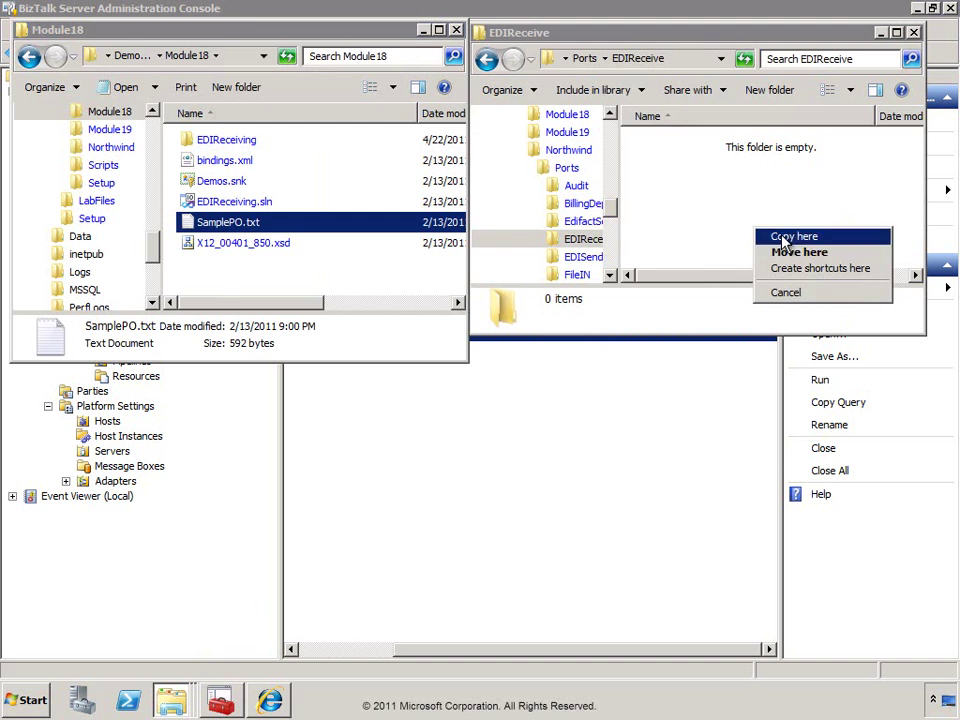
click(784, 240)
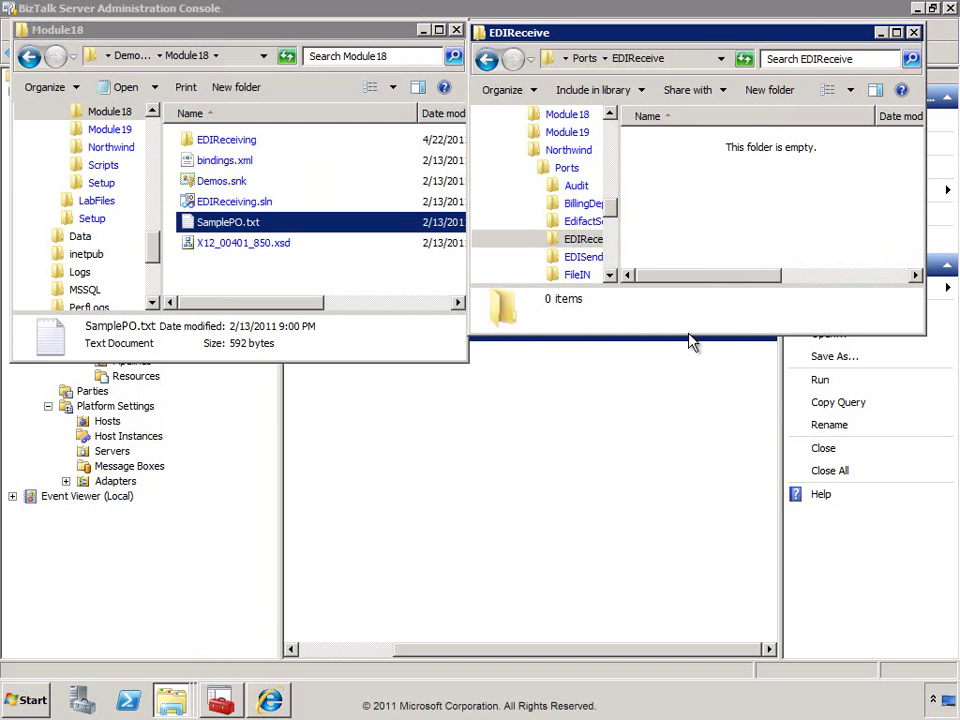
Return to the BizTalk Server Administration Console and rerun the Interchange Aggregation Report to check the interchange count.
click(613, 437)
click(729, 166)
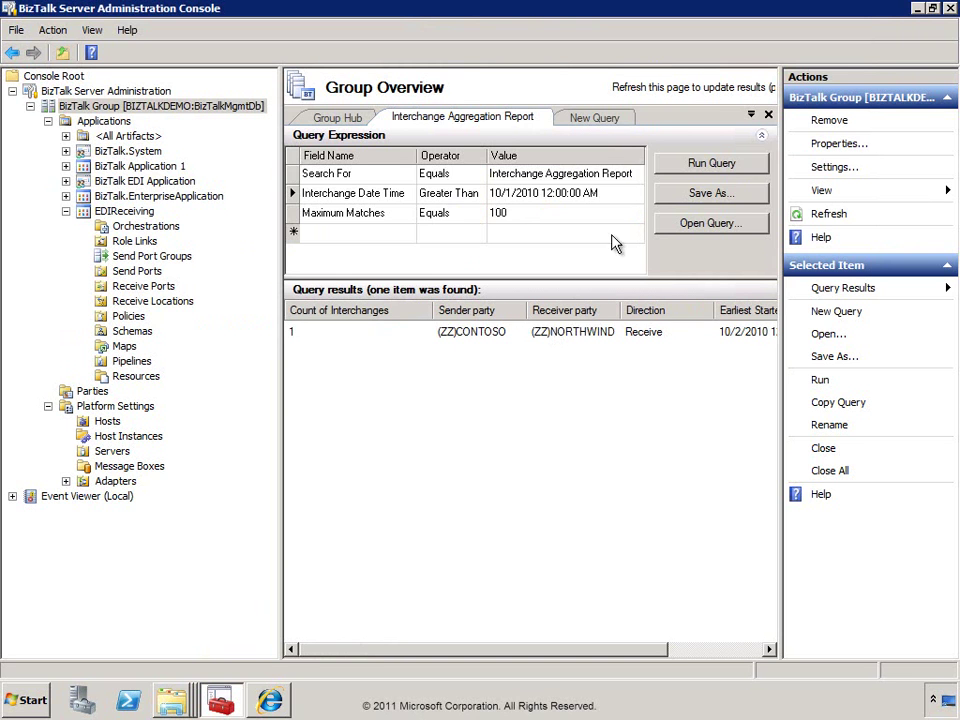
click(688, 167)
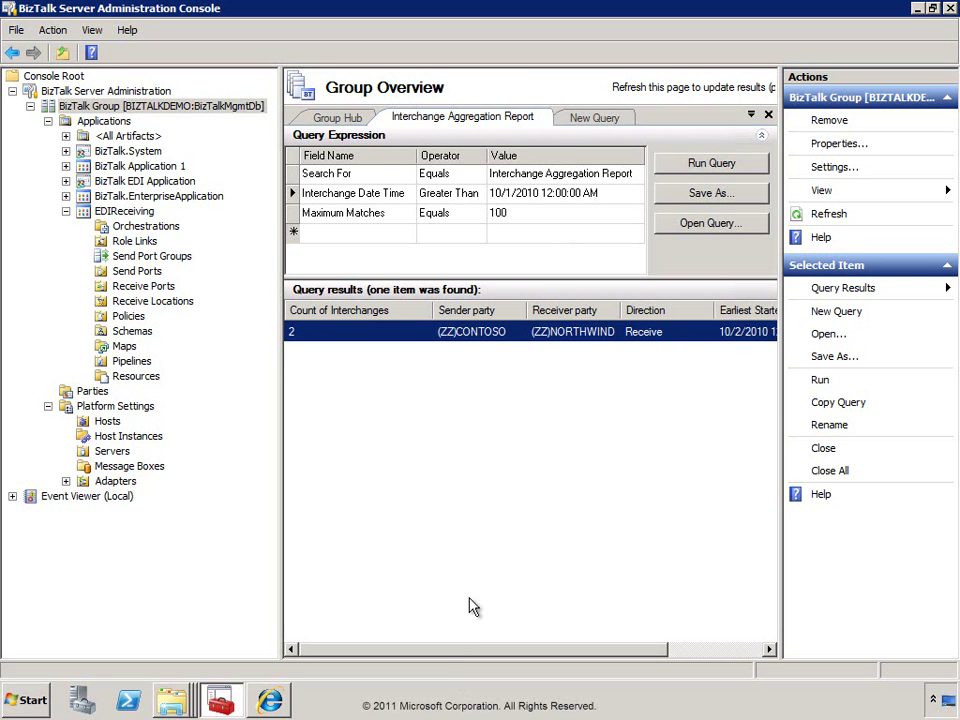
Go back to the Group Hub and locate the EDI Status Reports section.
click(337, 118)
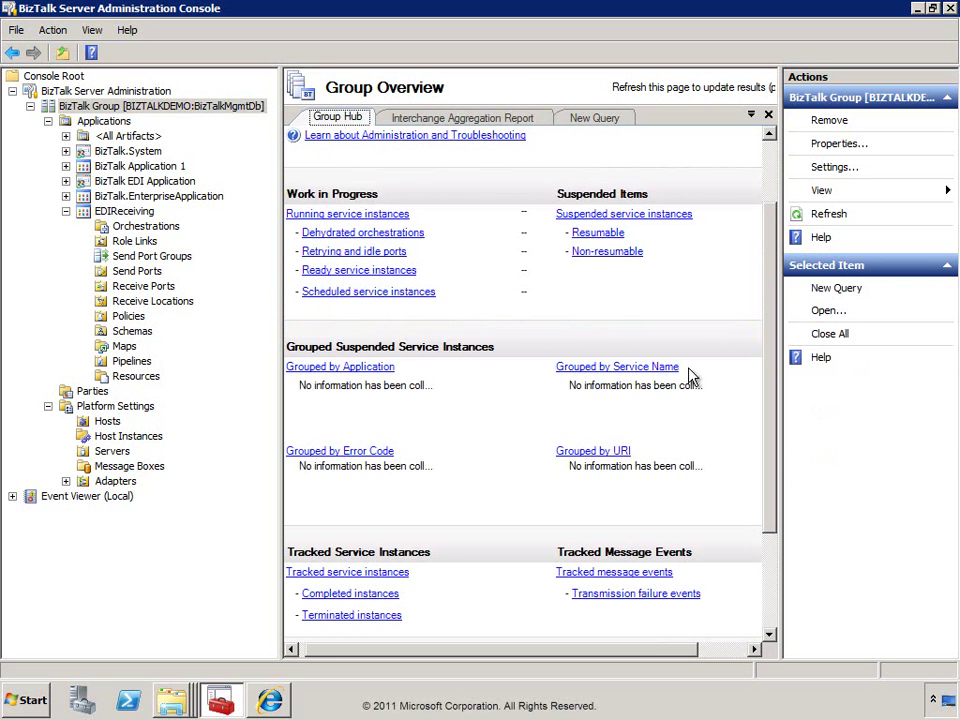
scroll(779, 352, down, 3)
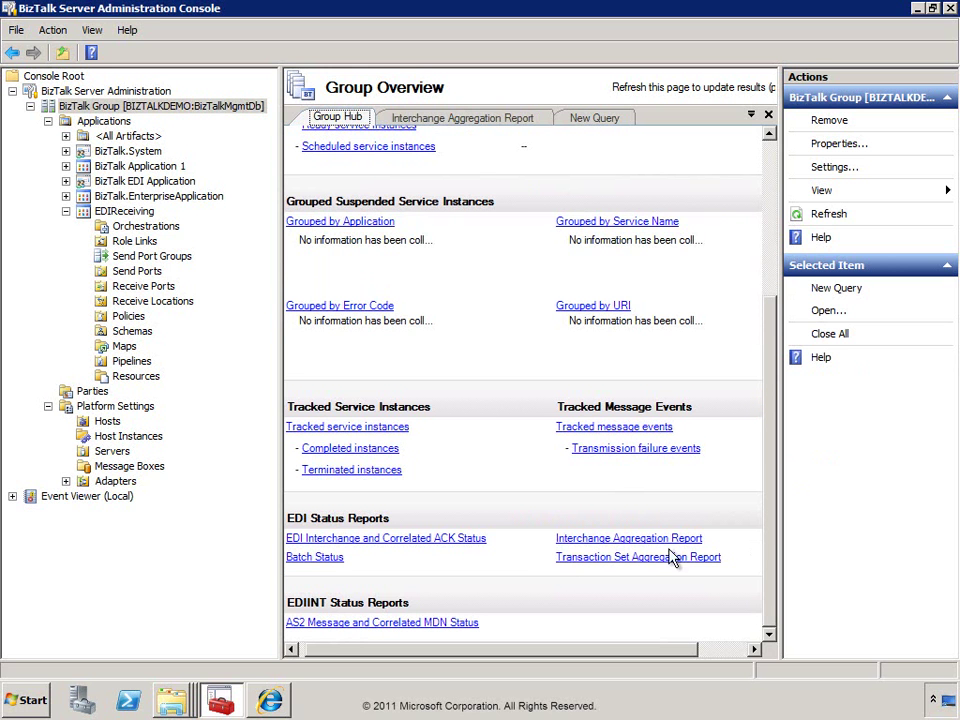